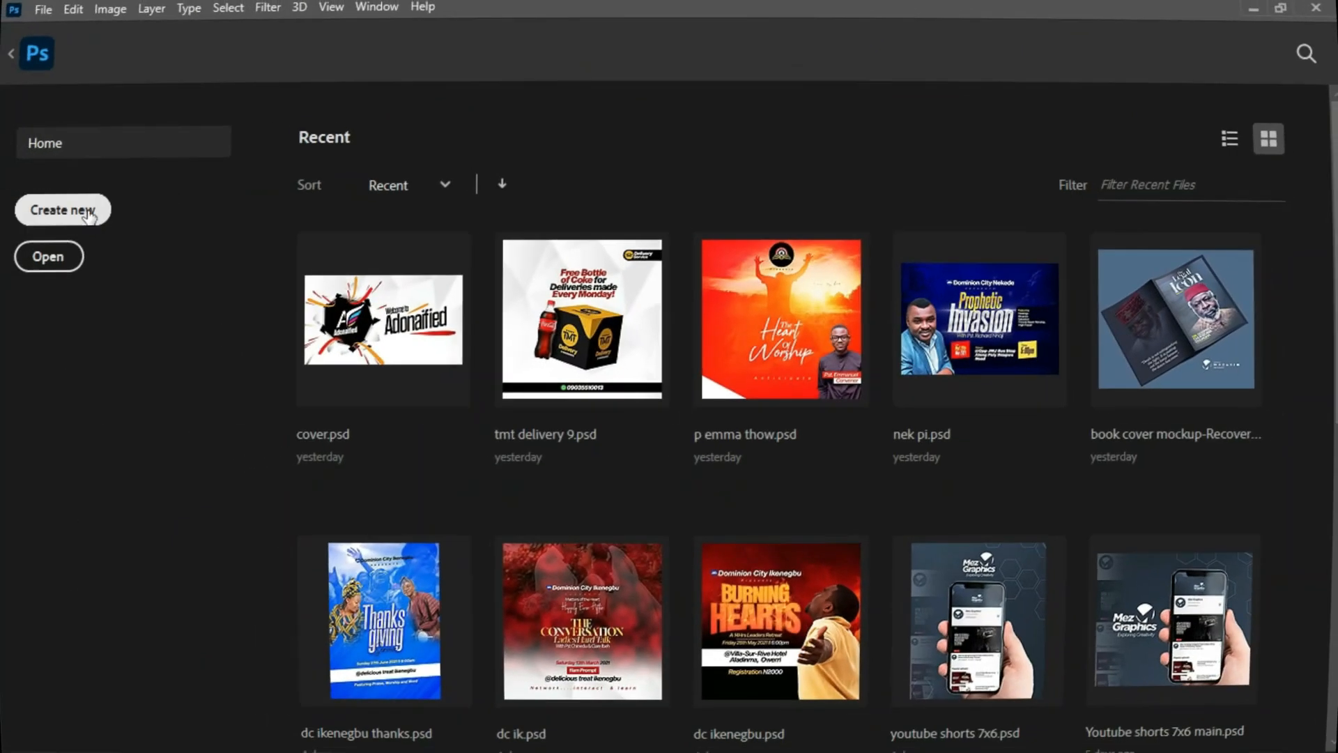
Create a new 2000 x 2000 px document at 300 ppi.
{"action": "left_click", "coordinate": [96, 213]}
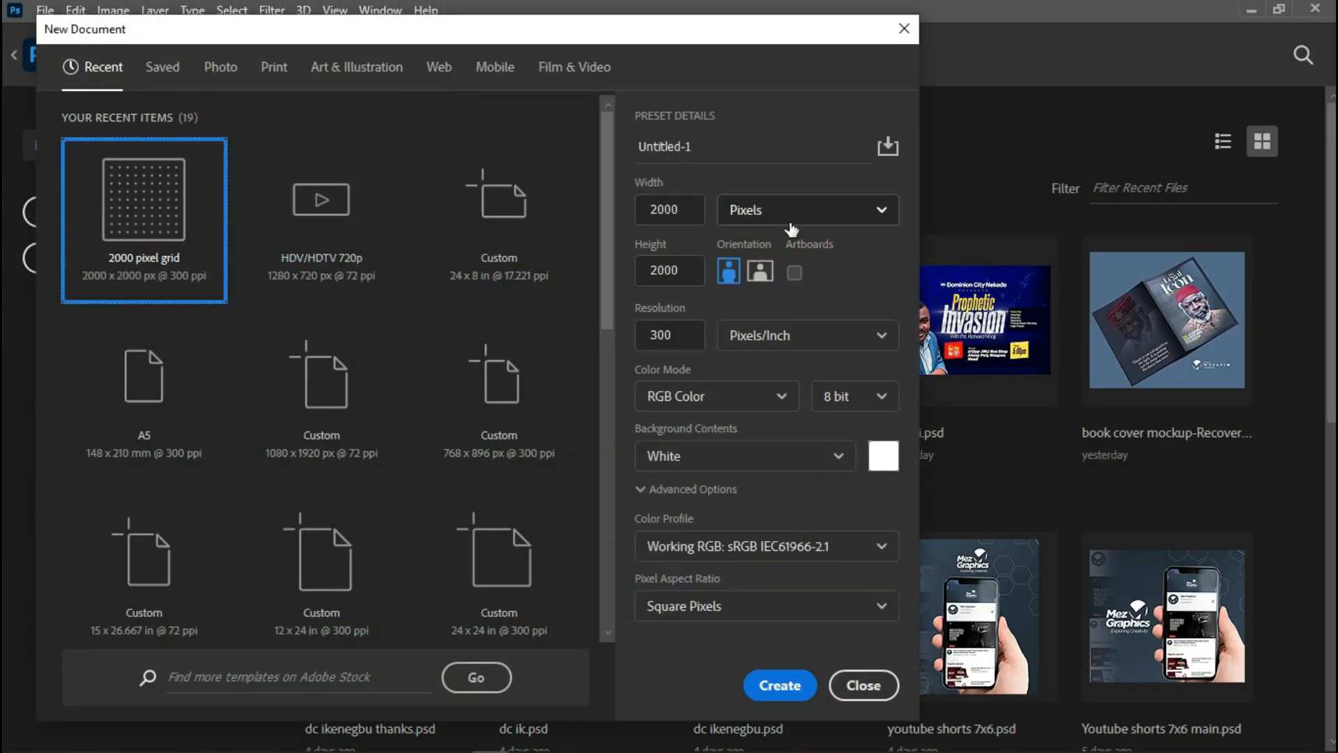
{"action": "left_click", "coordinate": [775, 687]}
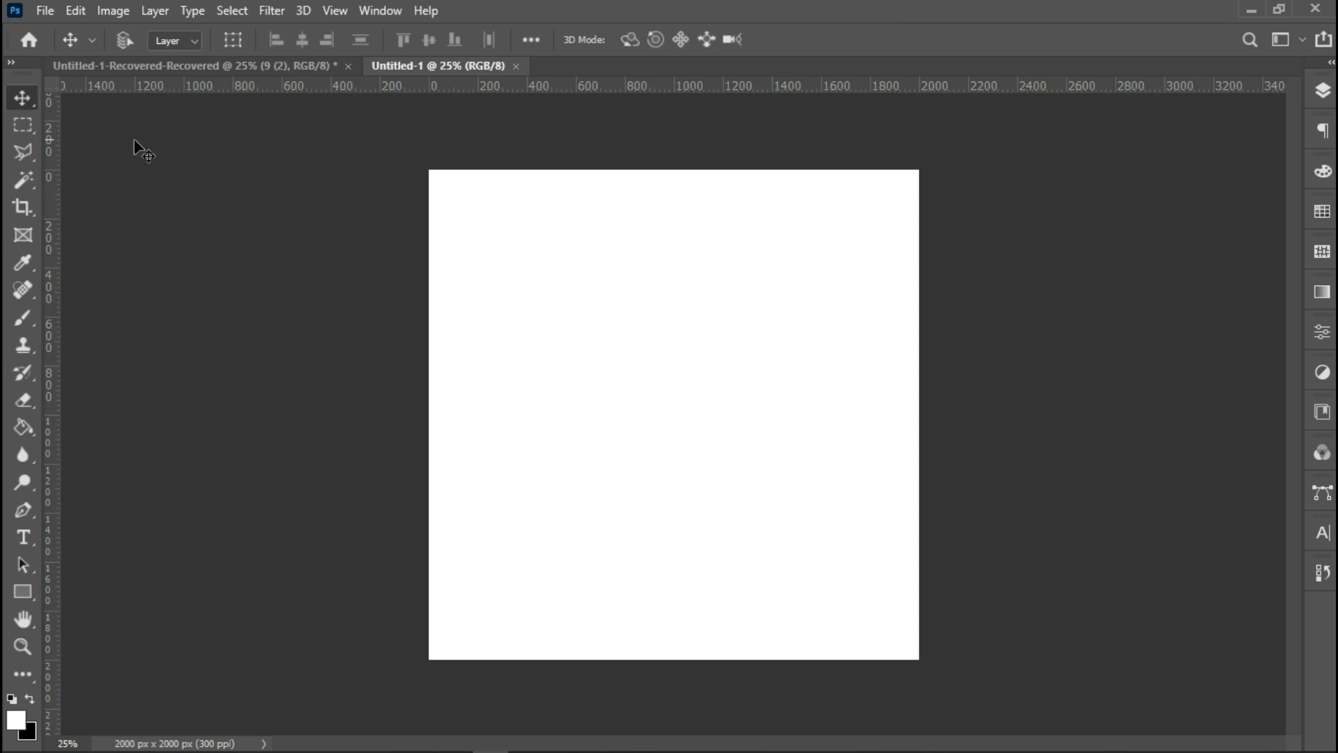
Place the hands-raised-in-worship-silhouette-23 PSD logo as an embedded object near the top centre of the canvas.
{"action": "left_click", "coordinate": [44, 11]}
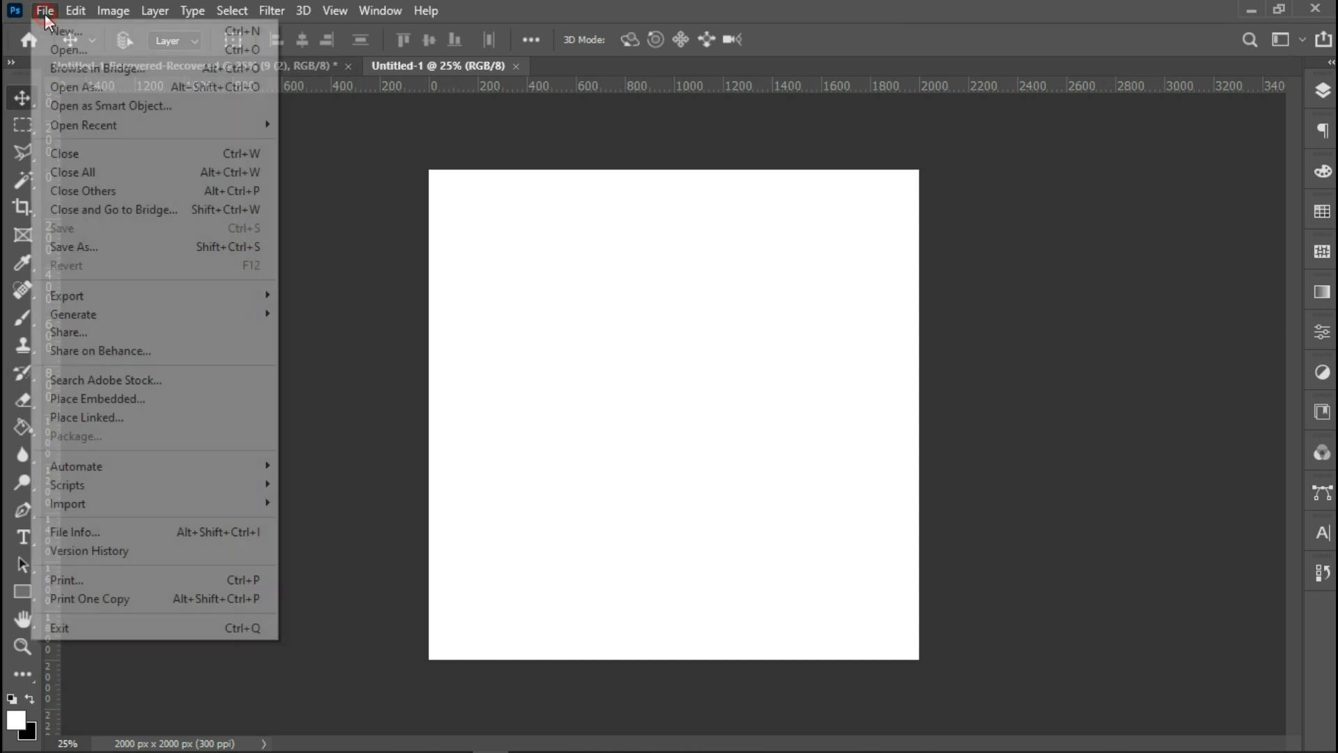
{"action": "left_click", "coordinate": [115, 399]}
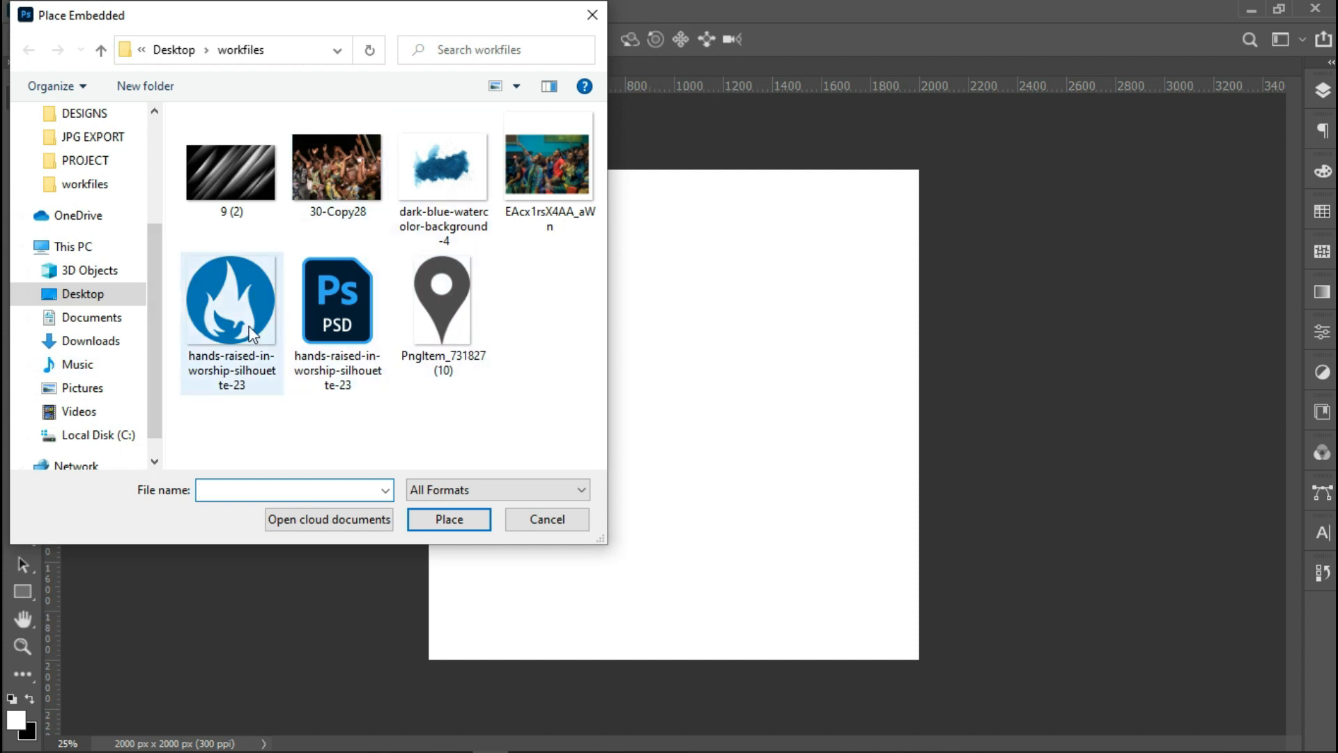
{"action": "left_click", "coordinate": [331, 314]}
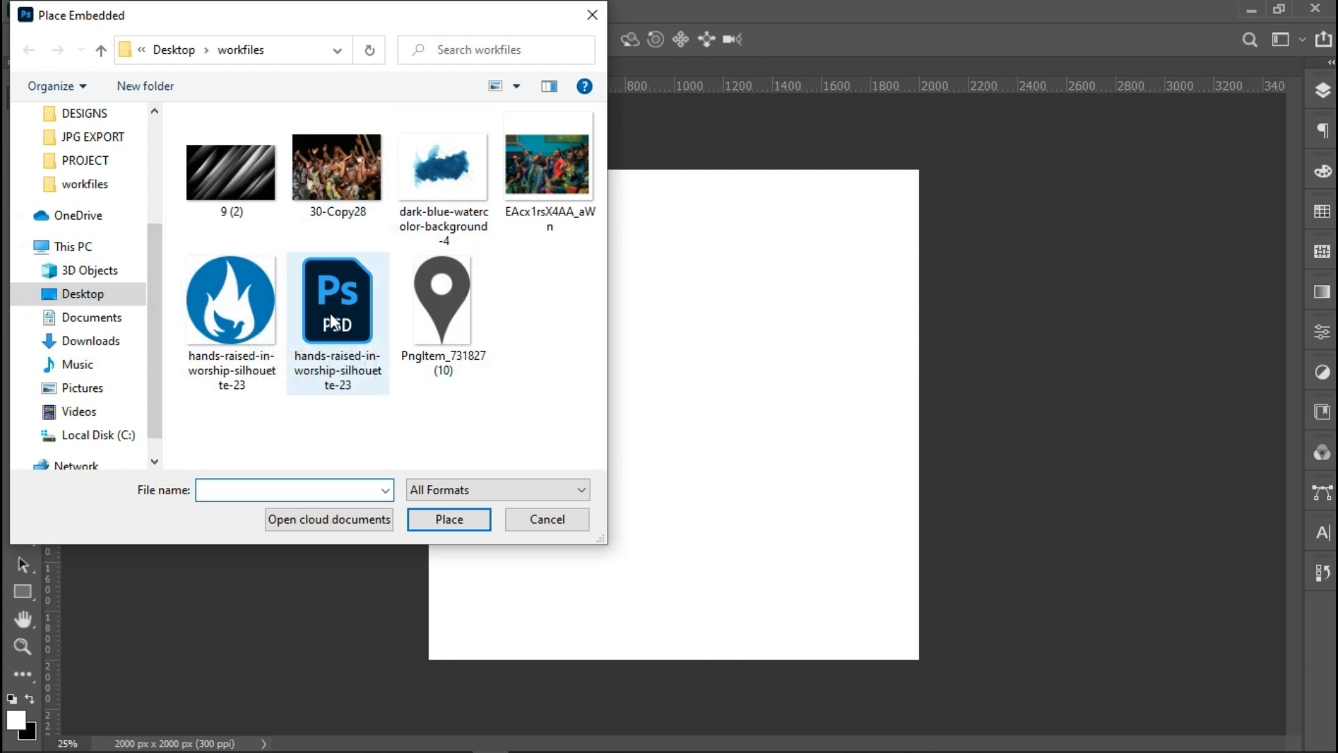
{"action": "double_click", "coordinate": [332, 318]}
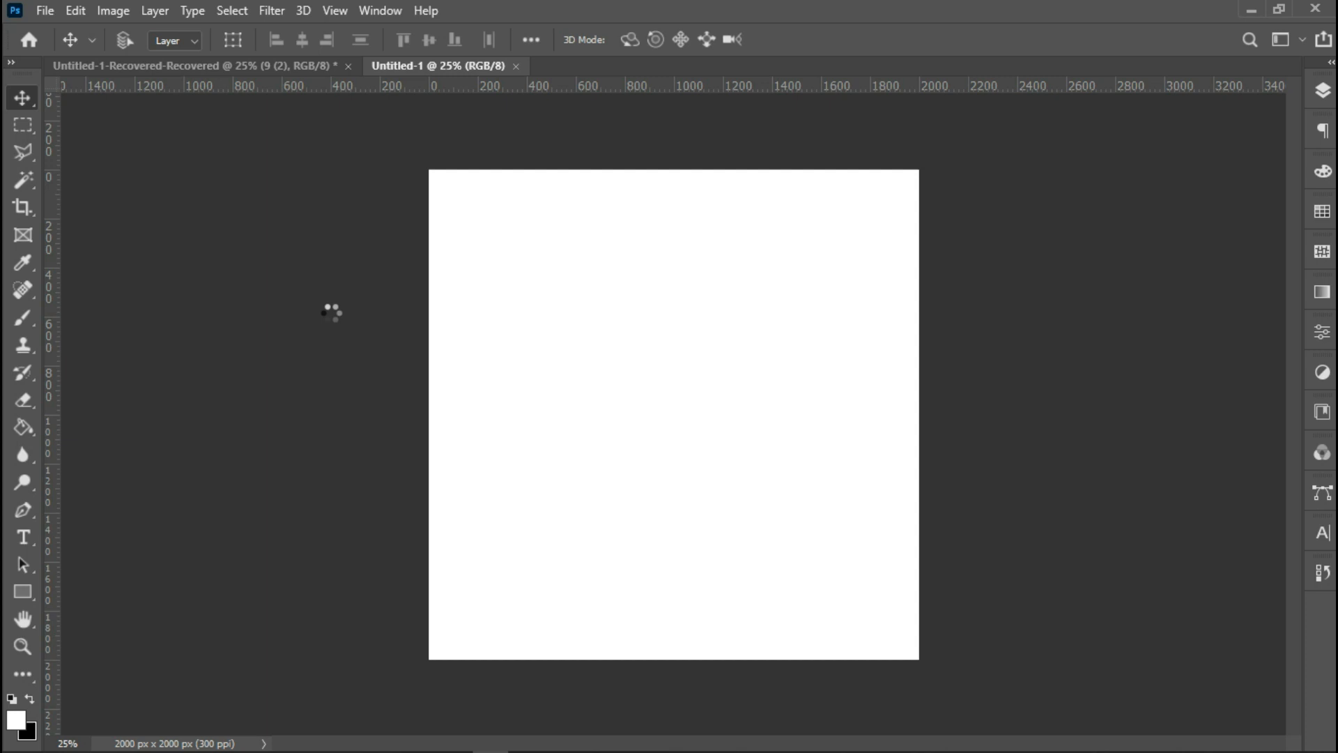
{"action": "left_click_drag", "start_coordinate": [670, 410], "coordinate": [669, 228]}
{"action": "key", "text": "Return"}
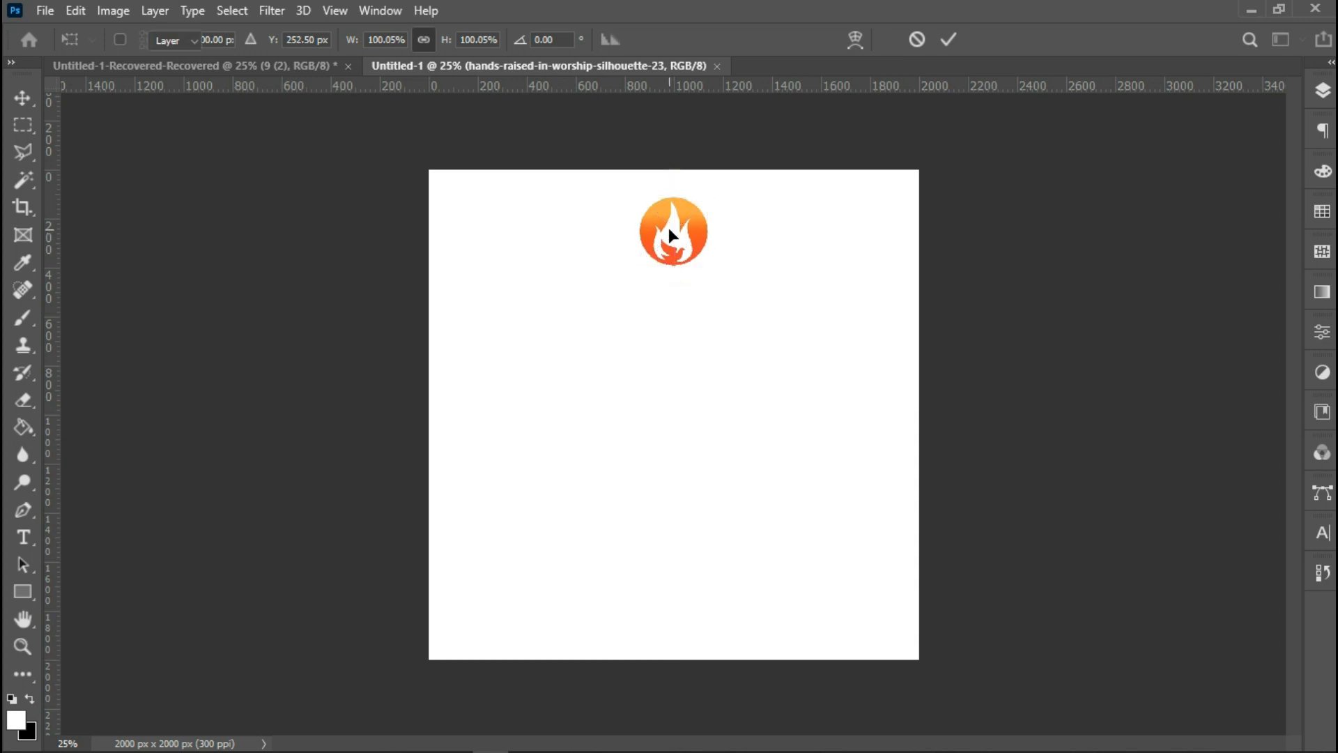
Add a text layer reading 'Grace Arena' below the logo.
{"action": "left_click", "coordinate": [24, 538]}
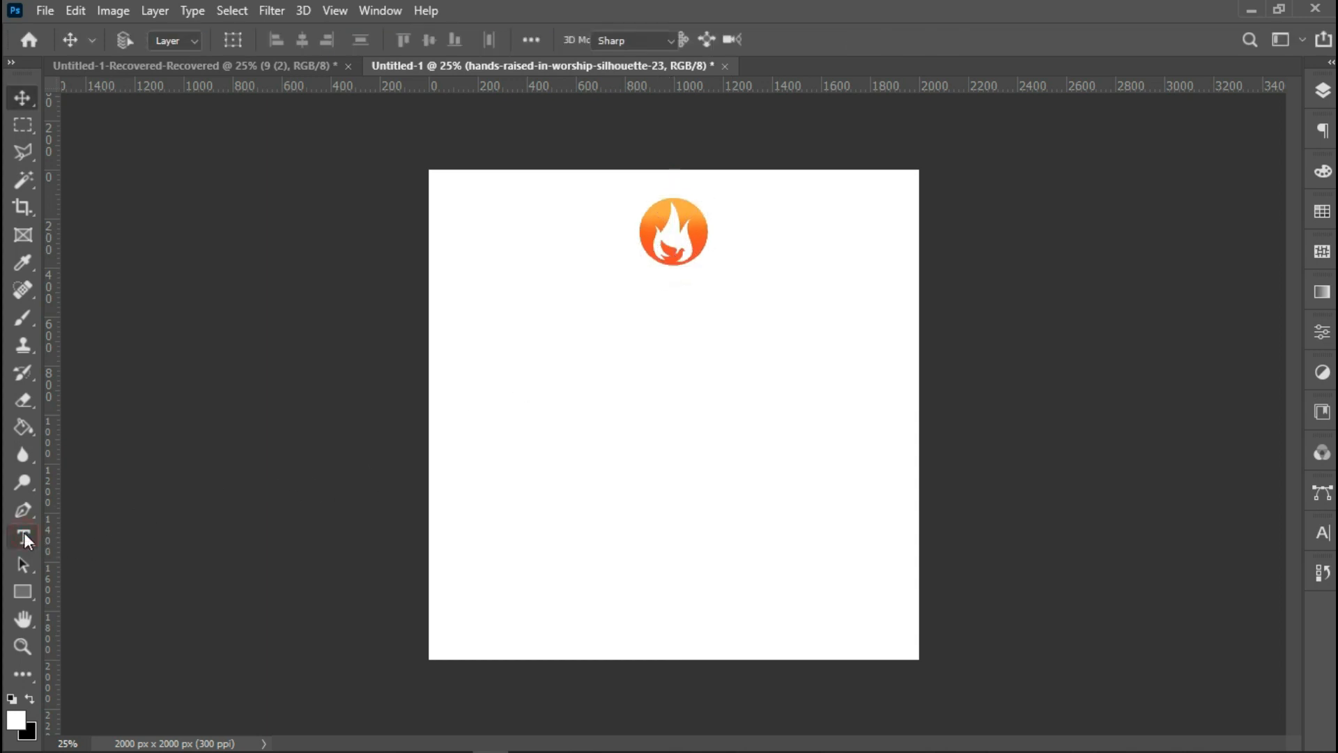
{"action": "left_click", "coordinate": [589, 381]}
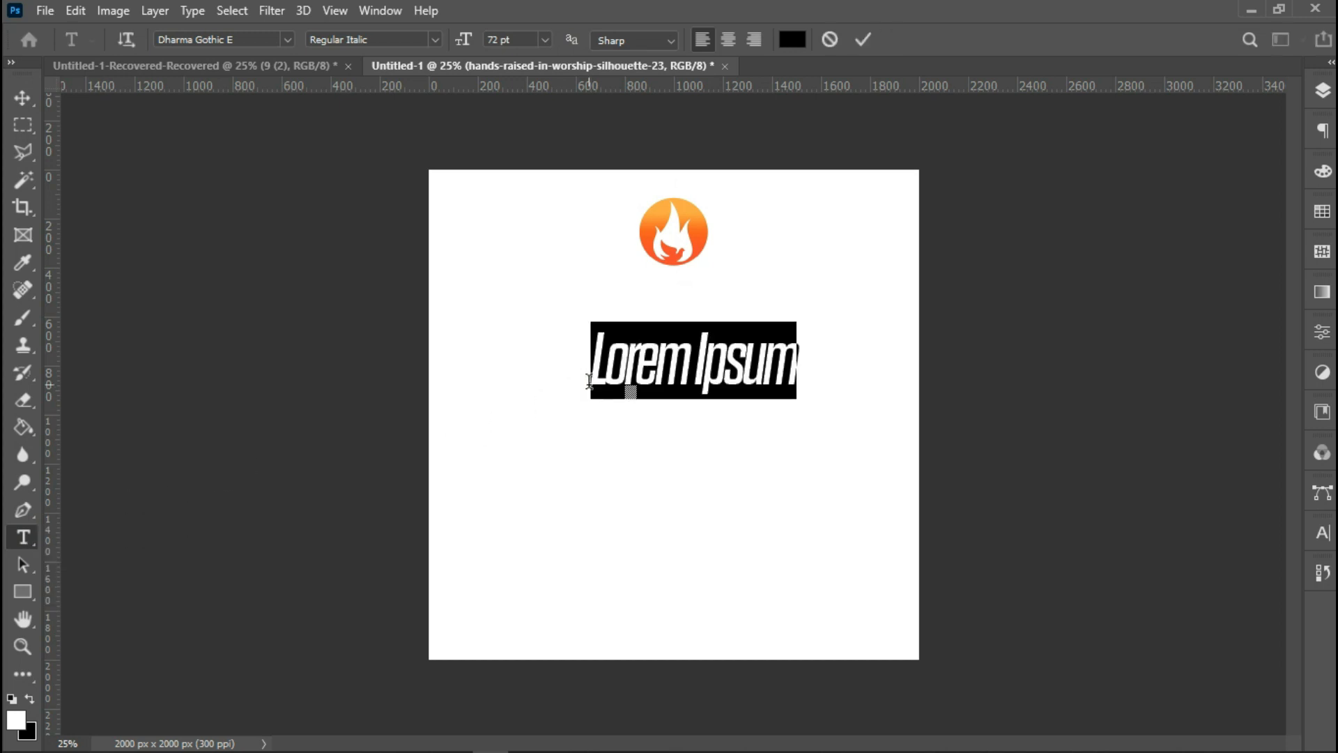
{"action": "type", "text": "G"}
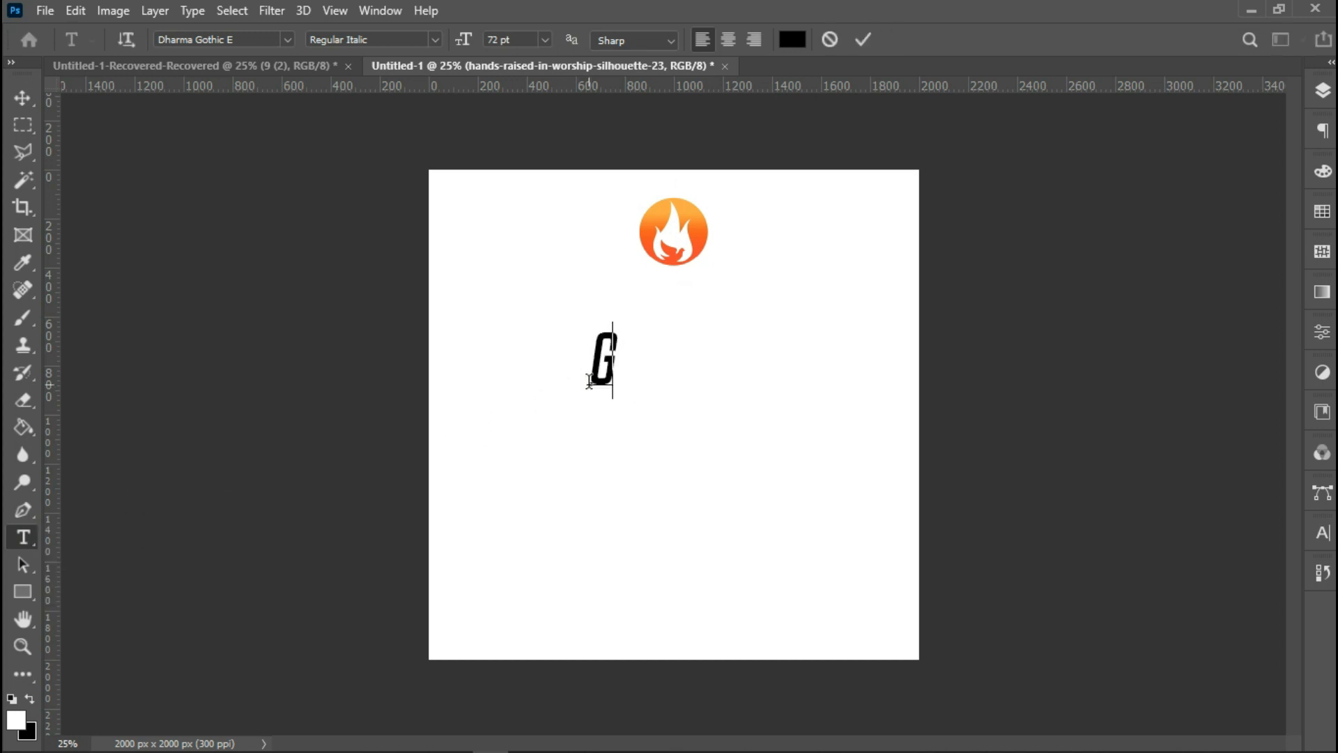
{"action": "type", "text": "race"}
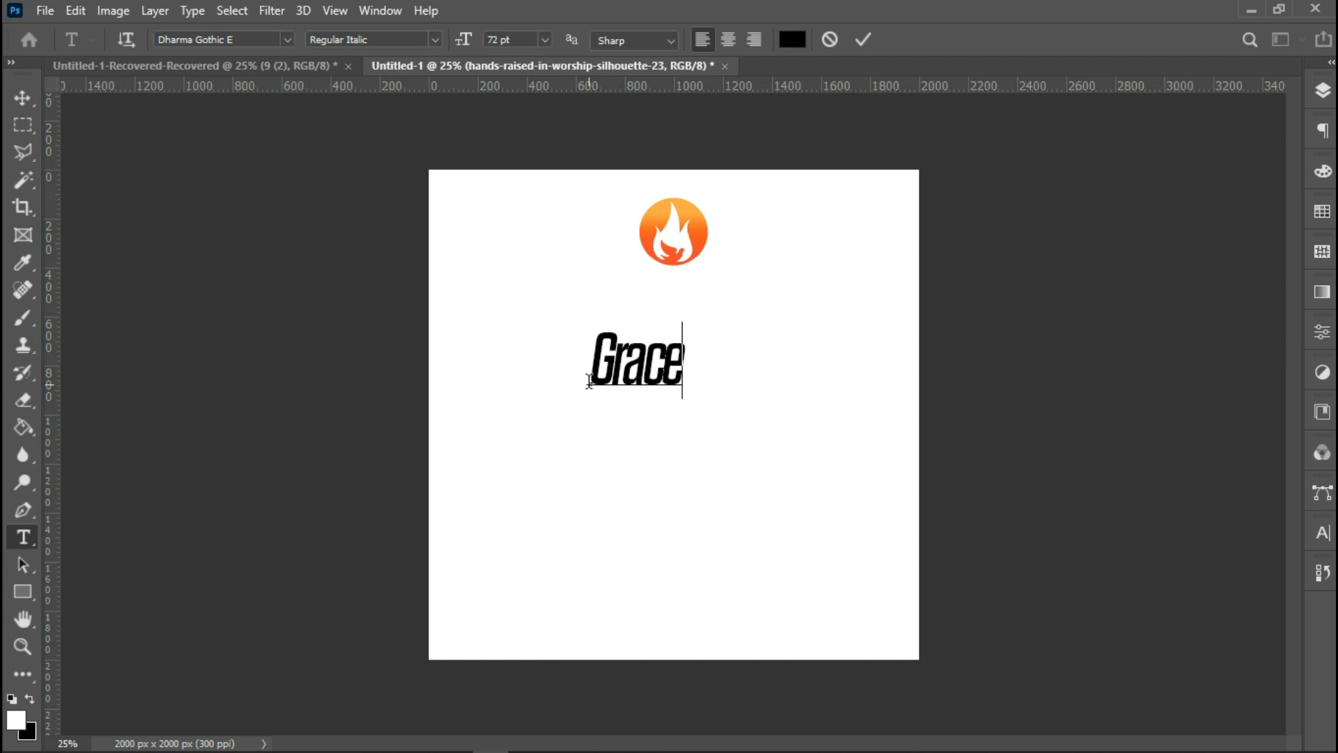
{"action": "type", "text": " A"}
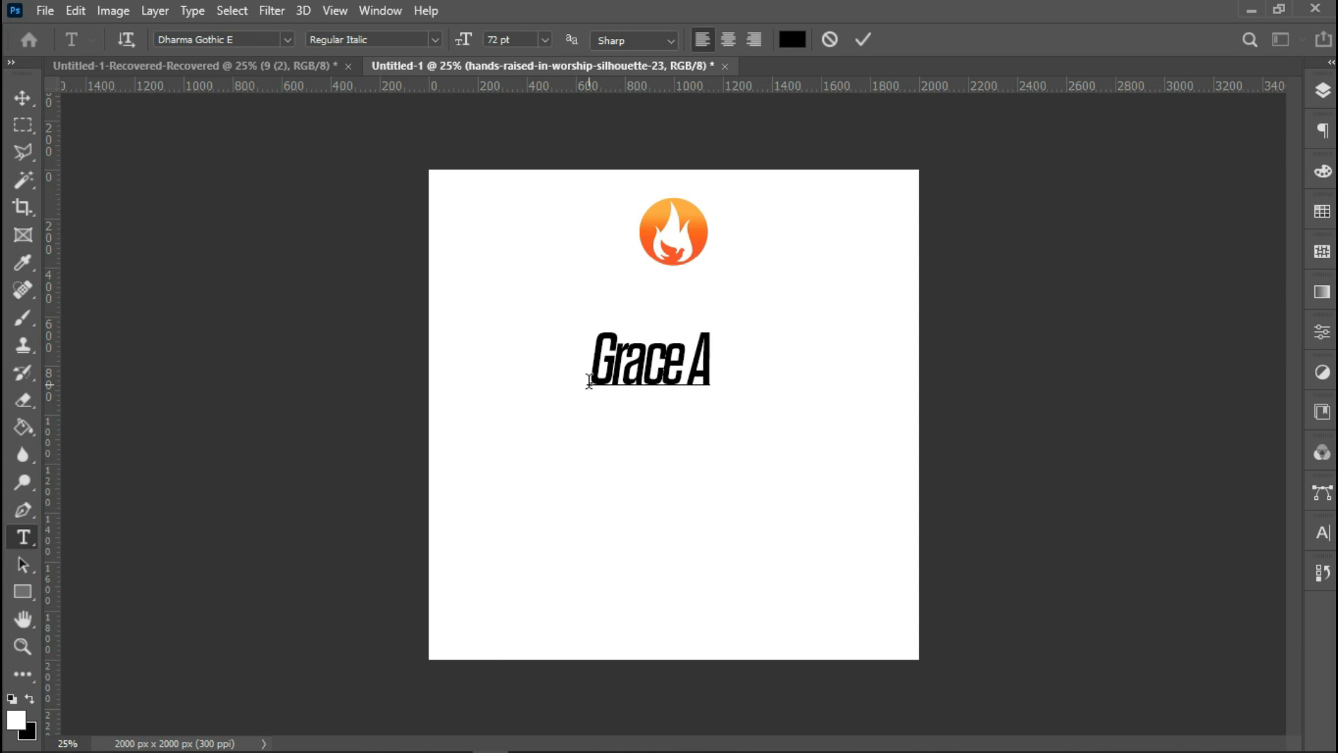
{"action": "type", "text": "rena"}
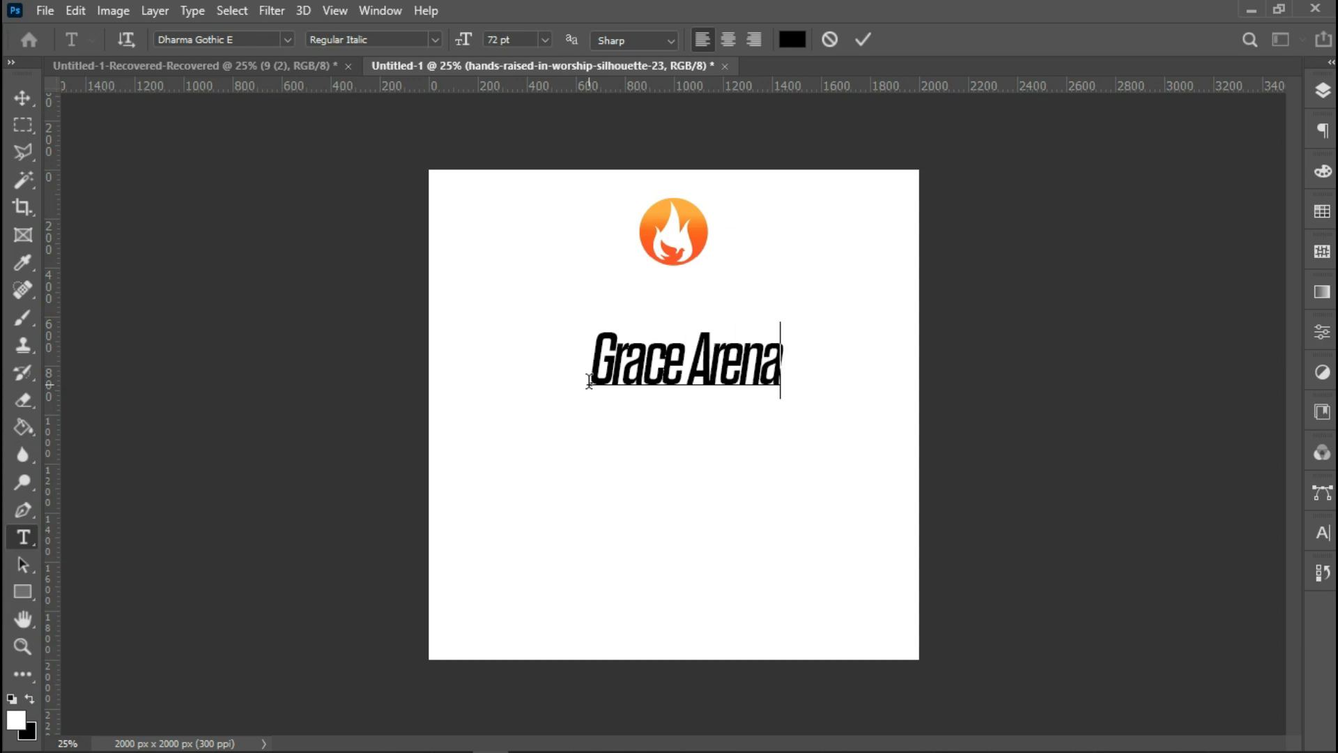
Select all the text and change its font to Sequel Sans Book Body.
{"action": "right_click", "coordinate": [737, 366]}
{"action": "left_click", "coordinate": [752, 376]}
{"action": "left_click", "coordinate": [253, 38]}
{"action": "type", "text": "se"}
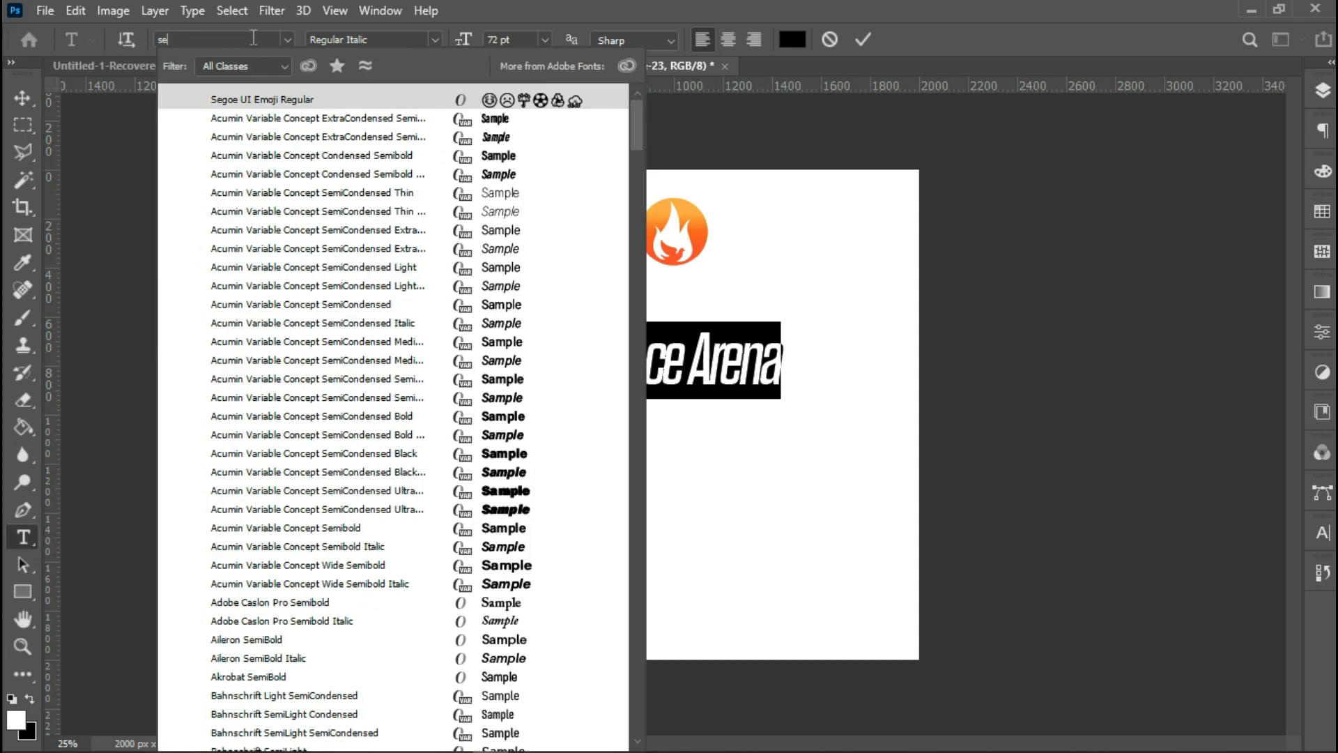
{"action": "type", "text": "quel San"}
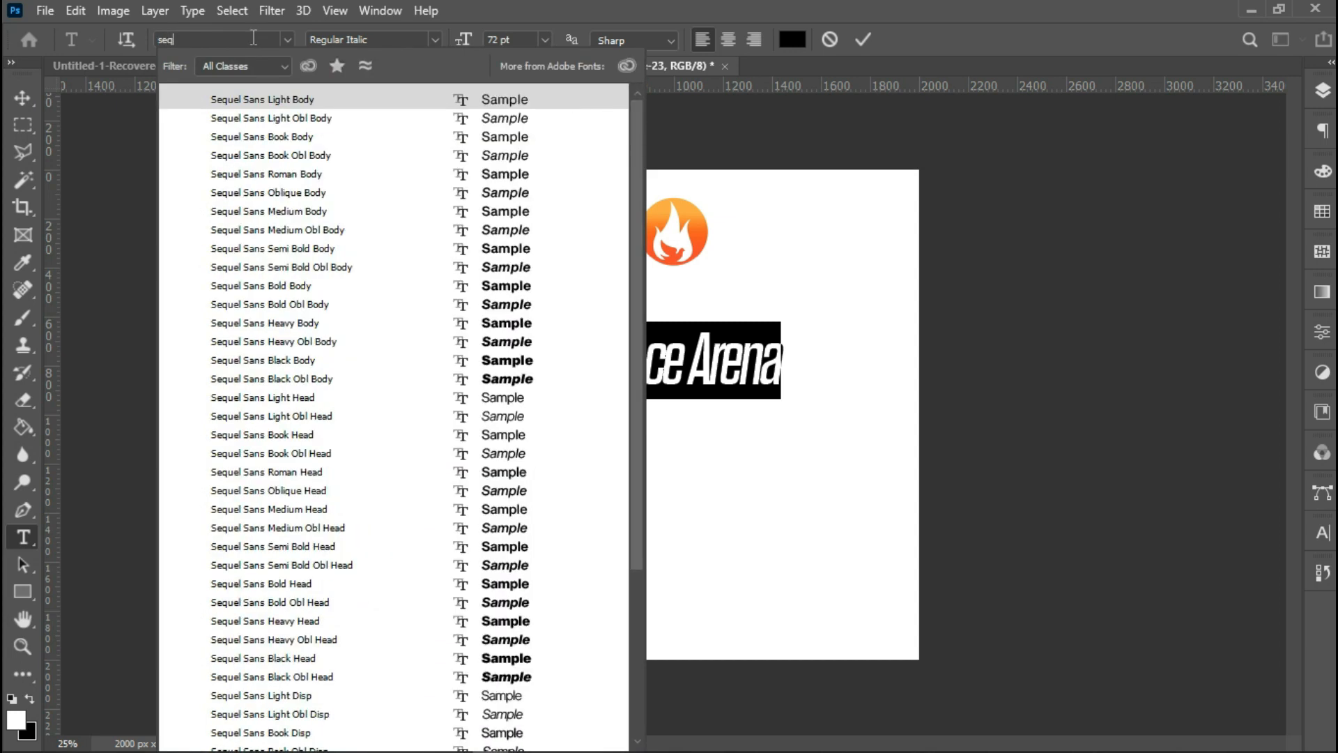
{"action": "left_click", "coordinate": [307, 138]}
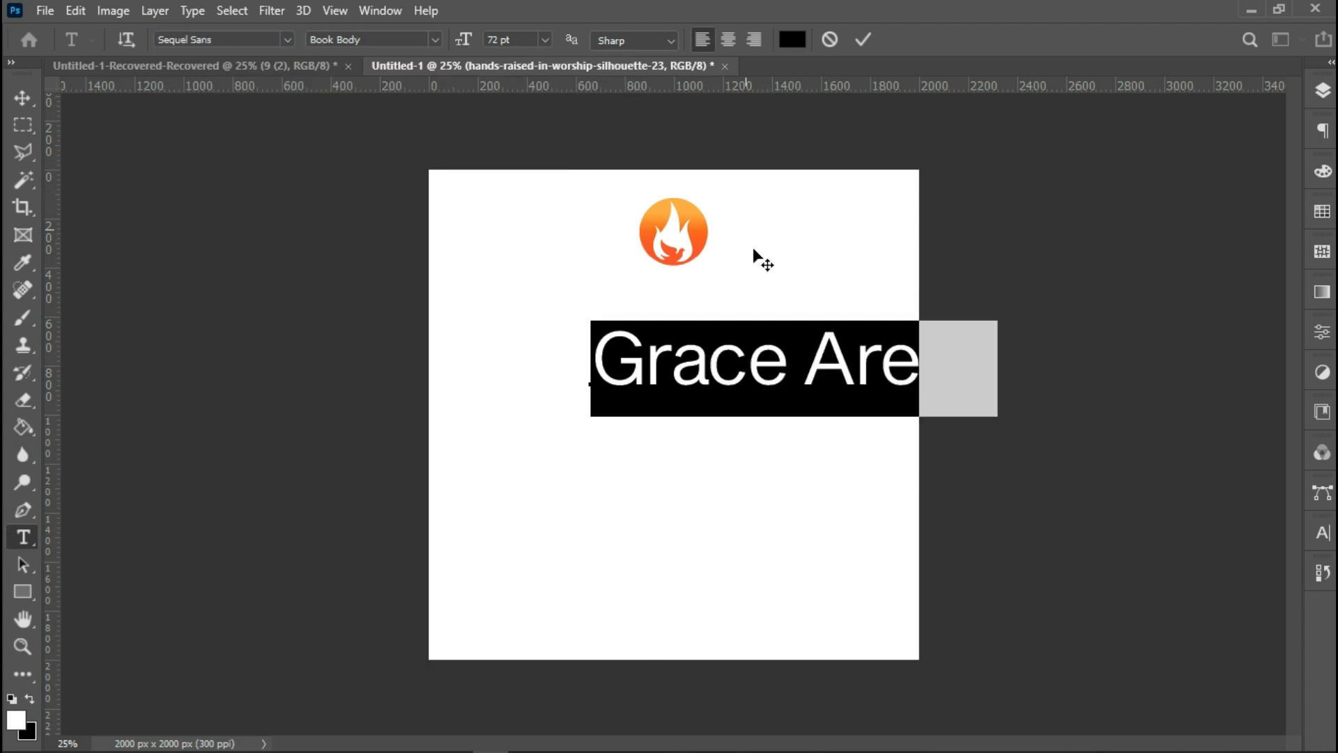
Set the text colour to the logo's orange, sampled as f26017.
{"action": "left_click", "coordinate": [793, 40]}
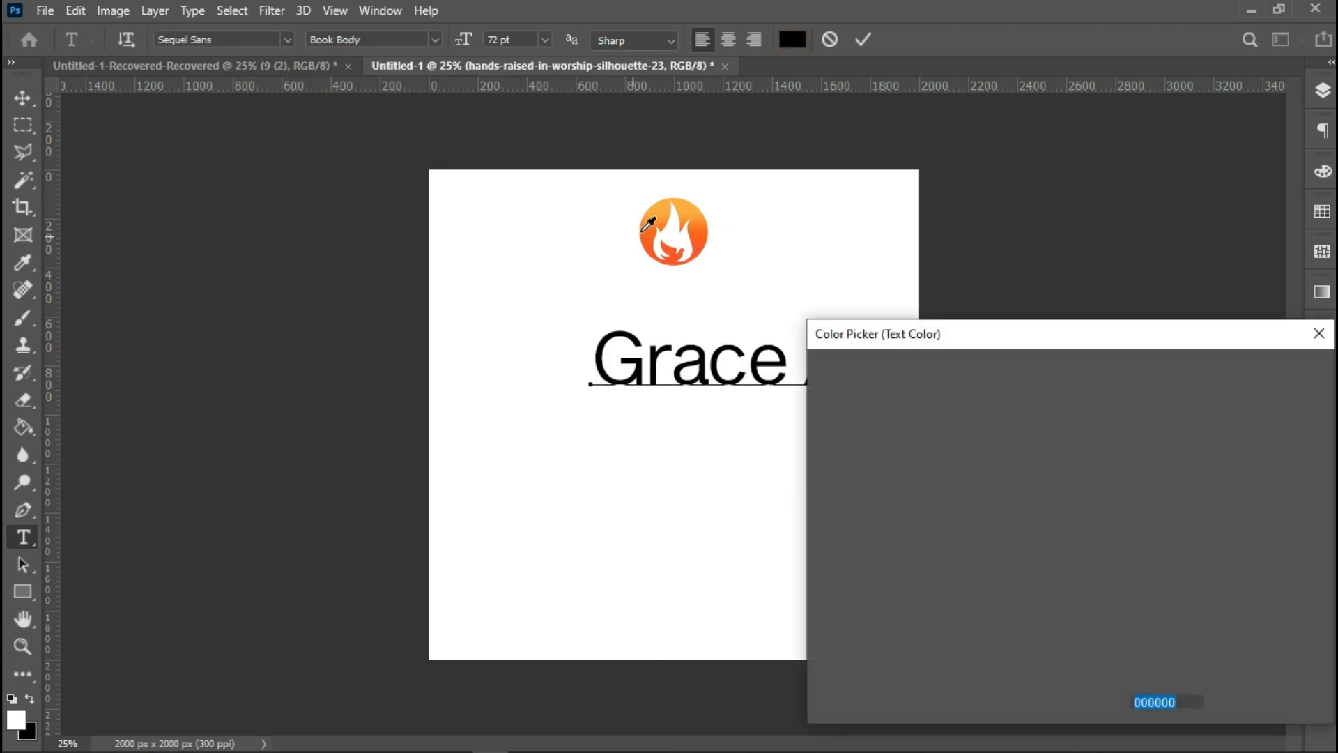
{"action": "left_click", "coordinate": [643, 230]}
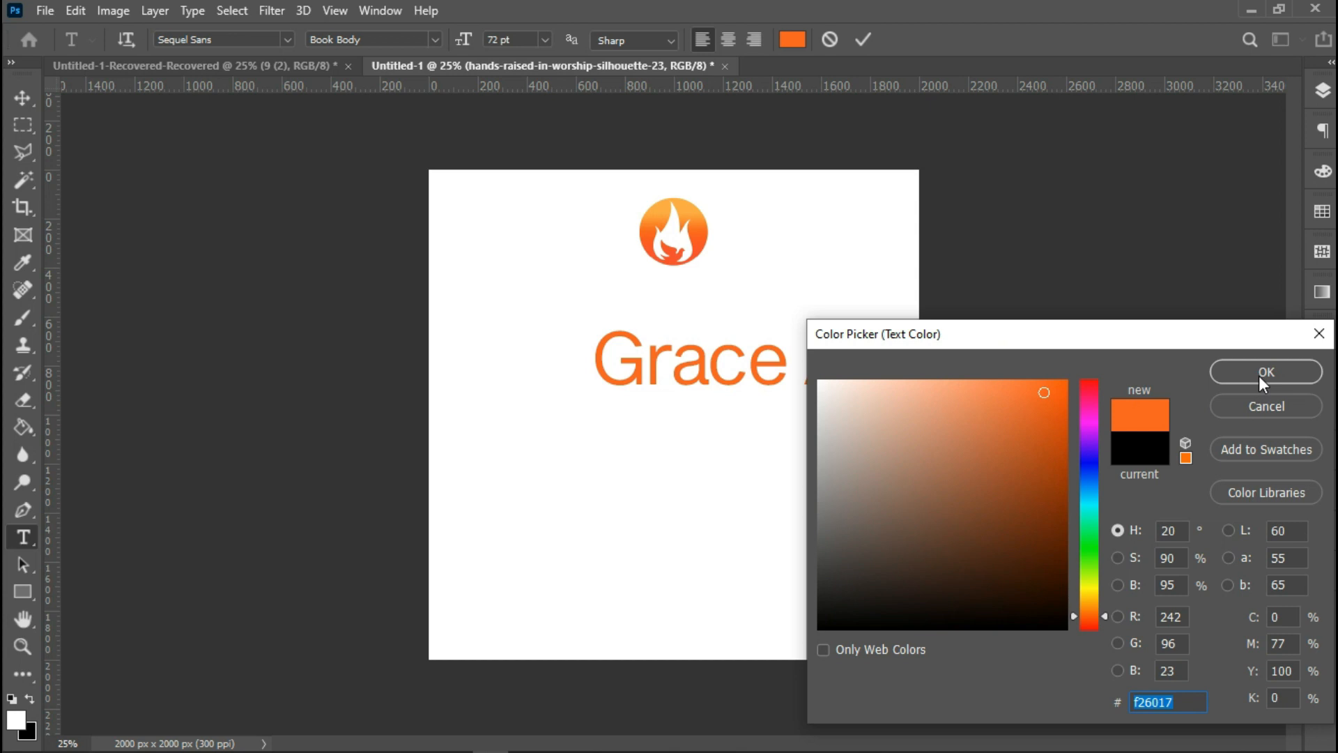
{"action": "left_click", "coordinate": [1264, 372]}
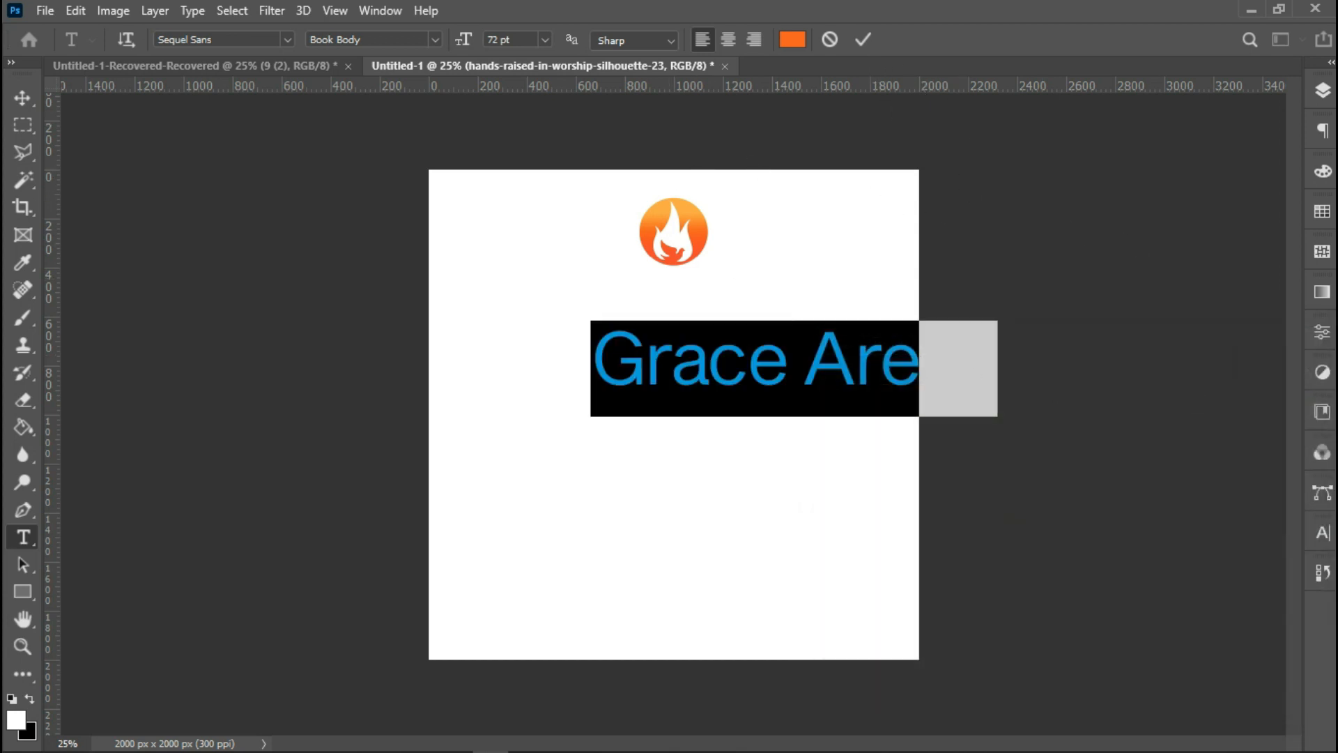
Set the text's tracking to -75.
{"action": "left_click", "coordinate": [1327, 537]}
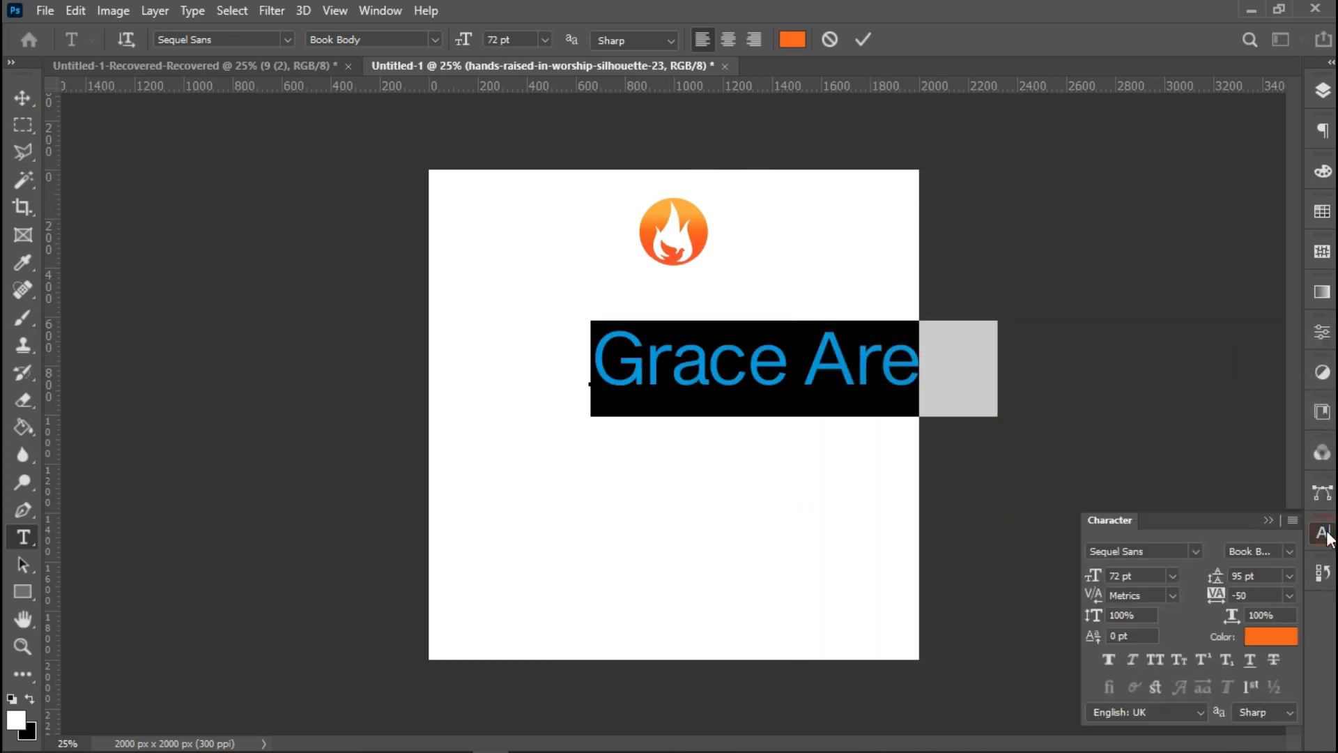
{"action": "left_click", "coordinate": [1290, 594]}
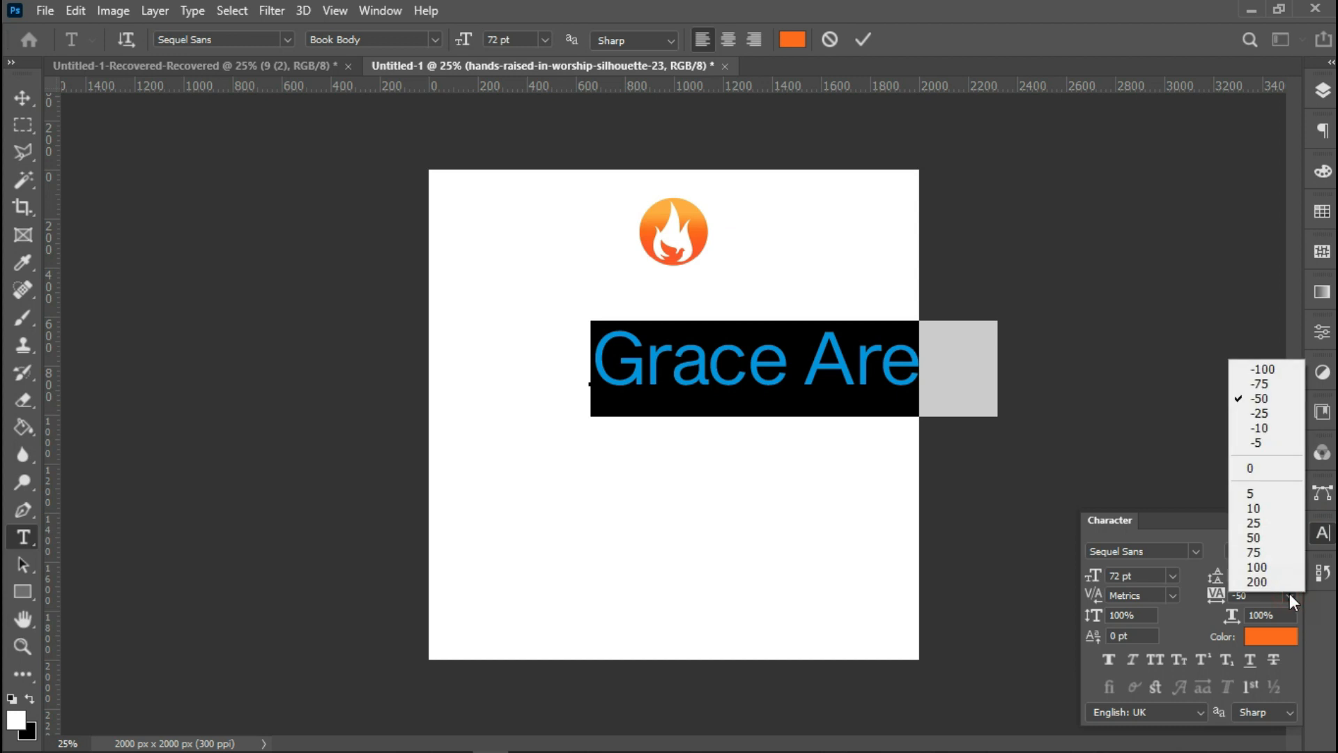
{"action": "left_click", "coordinate": [1261, 385]}
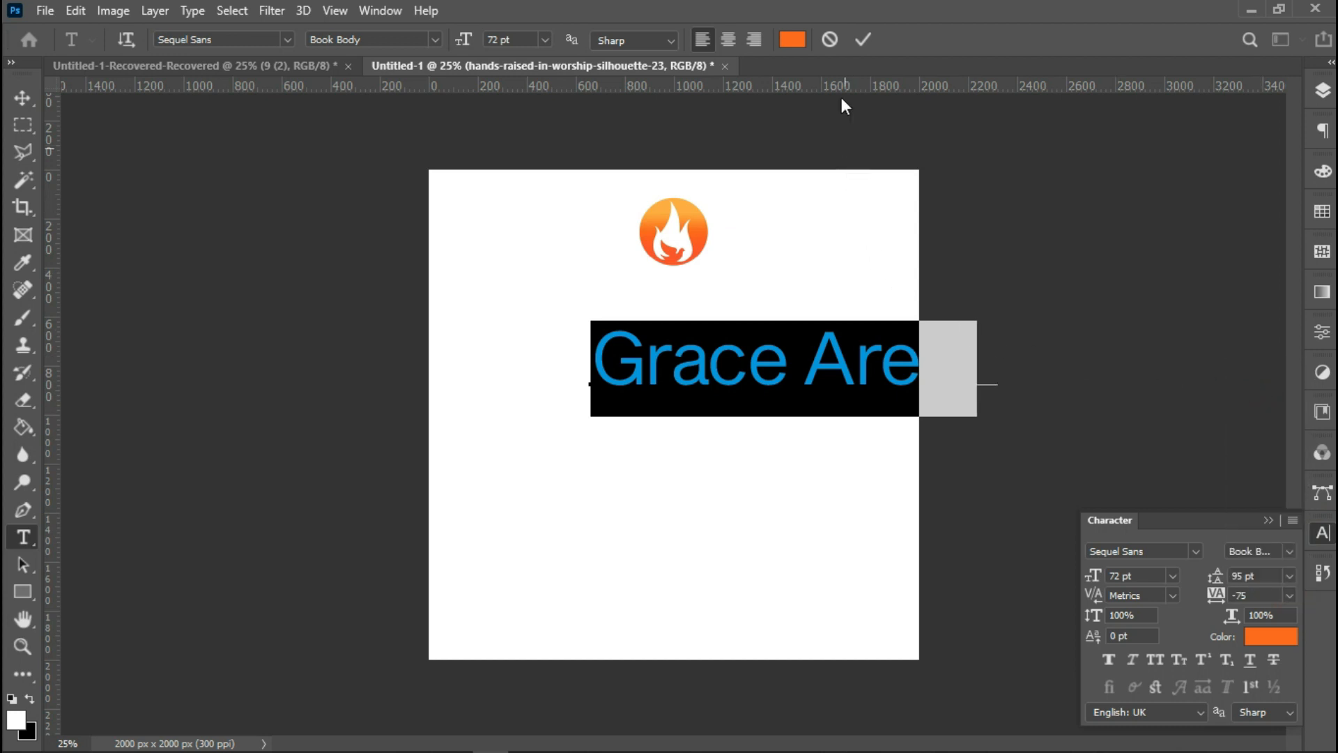
Commit the text and centre it horizontally on the canvas.
{"action": "left_click", "coordinate": [860, 43]}
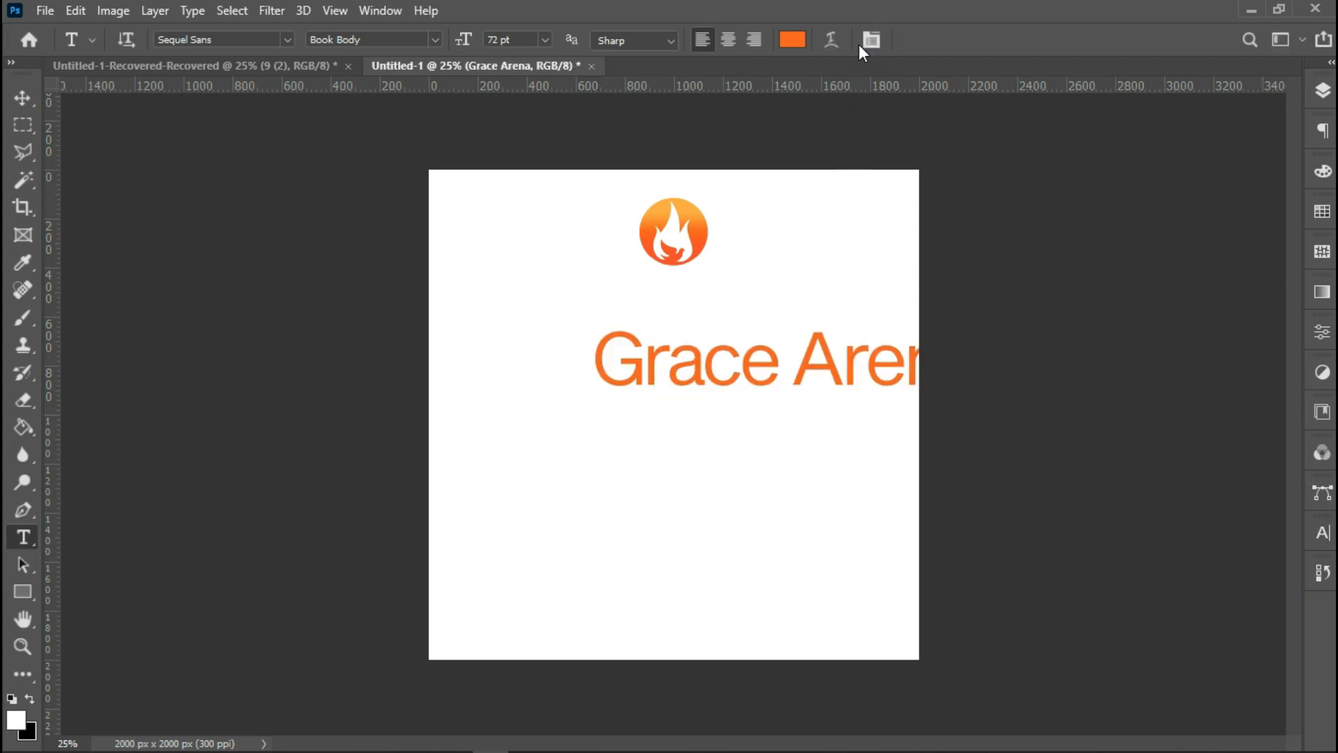
{"action": "key", "text": "ctrl+a"}
{"action": "left_click", "coordinate": [22, 98]}
{"action": "left_click", "coordinate": [308, 44]}
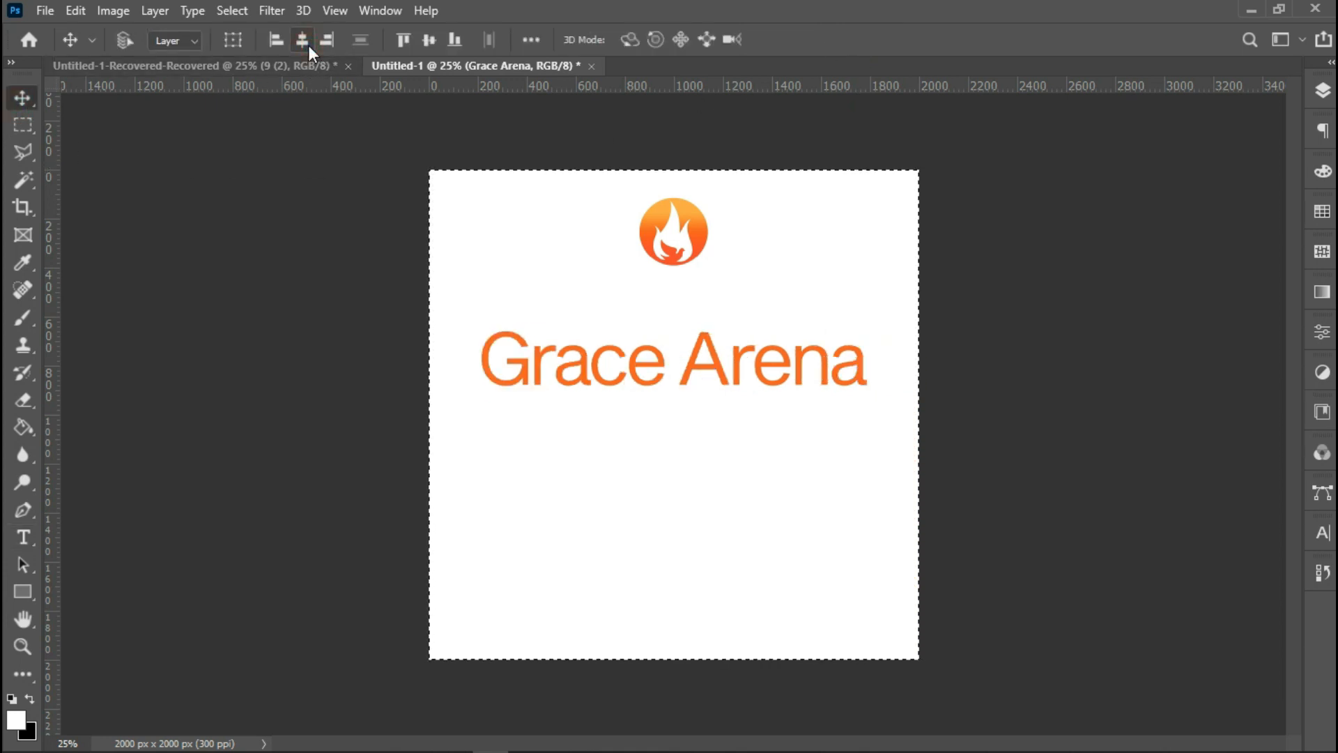
{"action": "key", "text": "ctrl+d"}
Scale the text down to about 32% and nudge it up to sit just beneath the logo.
{"action": "key", "text": "ctrl+t"}
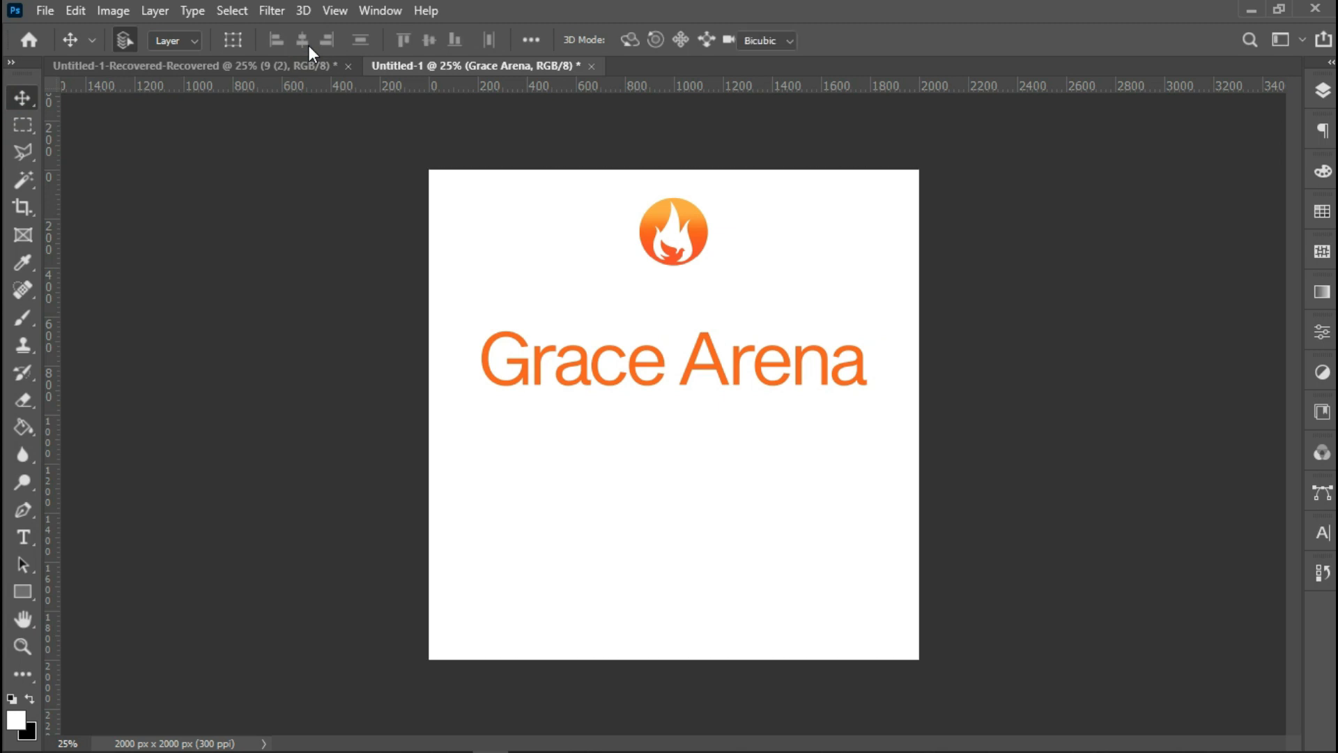
{"action": "left_click_drag", "start_coordinate": [868, 418], "coordinate": [732, 385]}
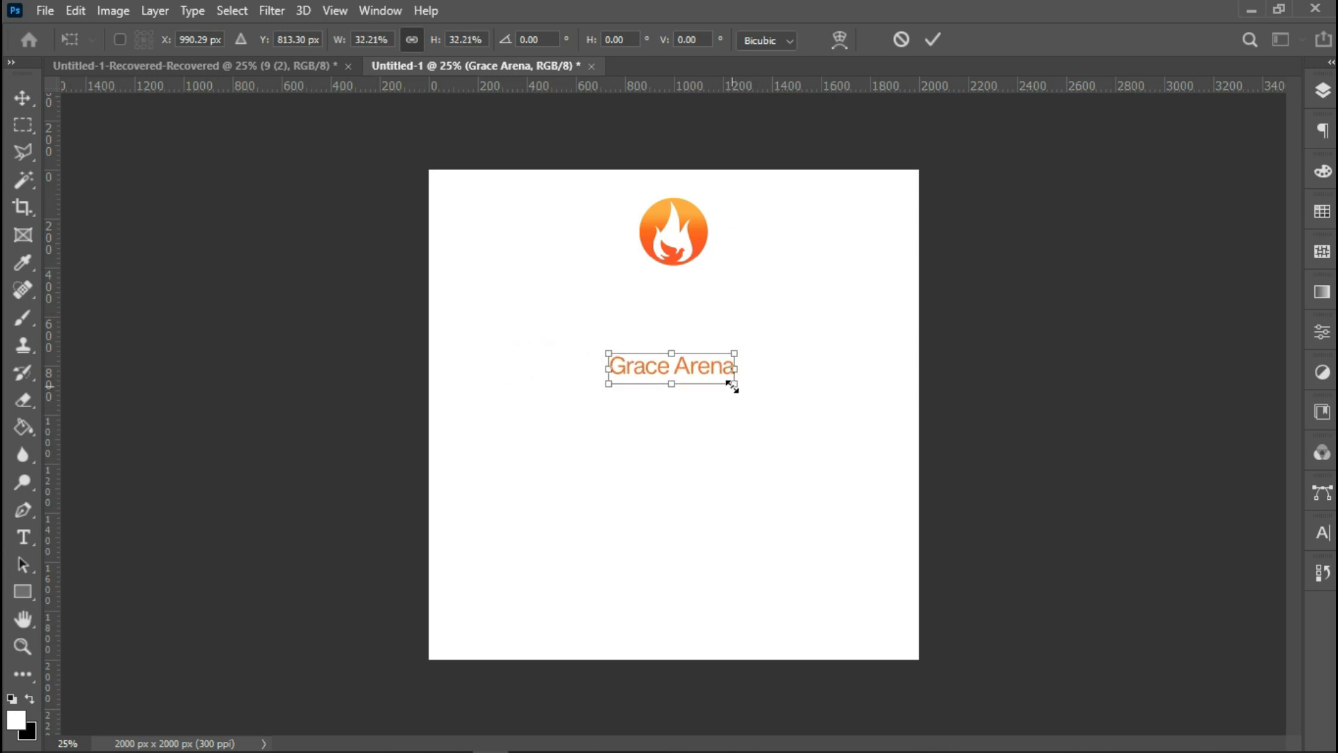
{"action": "key", "text": "Up"}
{"action": "key", "text": "Up"}
{"action": "key", "text": "Up"}
{"action": "key", "text": "Up"}
{"action": "key", "text": "Up"}
{"action": "key", "text": "Up"}
{"action": "key", "text": "Up"}
{"action": "key", "text": "Up"}
{"action": "key", "text": "Up"}
{"action": "key", "text": "Up"}
{"action": "key", "text": "Up"}
{"action": "key", "text": "Up"}
{"action": "key", "text": "Up"}
{"action": "key", "text": "Up"}
{"action": "key", "text": "Up"}
{"action": "key", "text": "Up"}
{"action": "key", "text": "Up"}
{"action": "key", "text": "Up"}
{"action": "key", "text": "Up"}
{"action": "key", "text": "Up"}
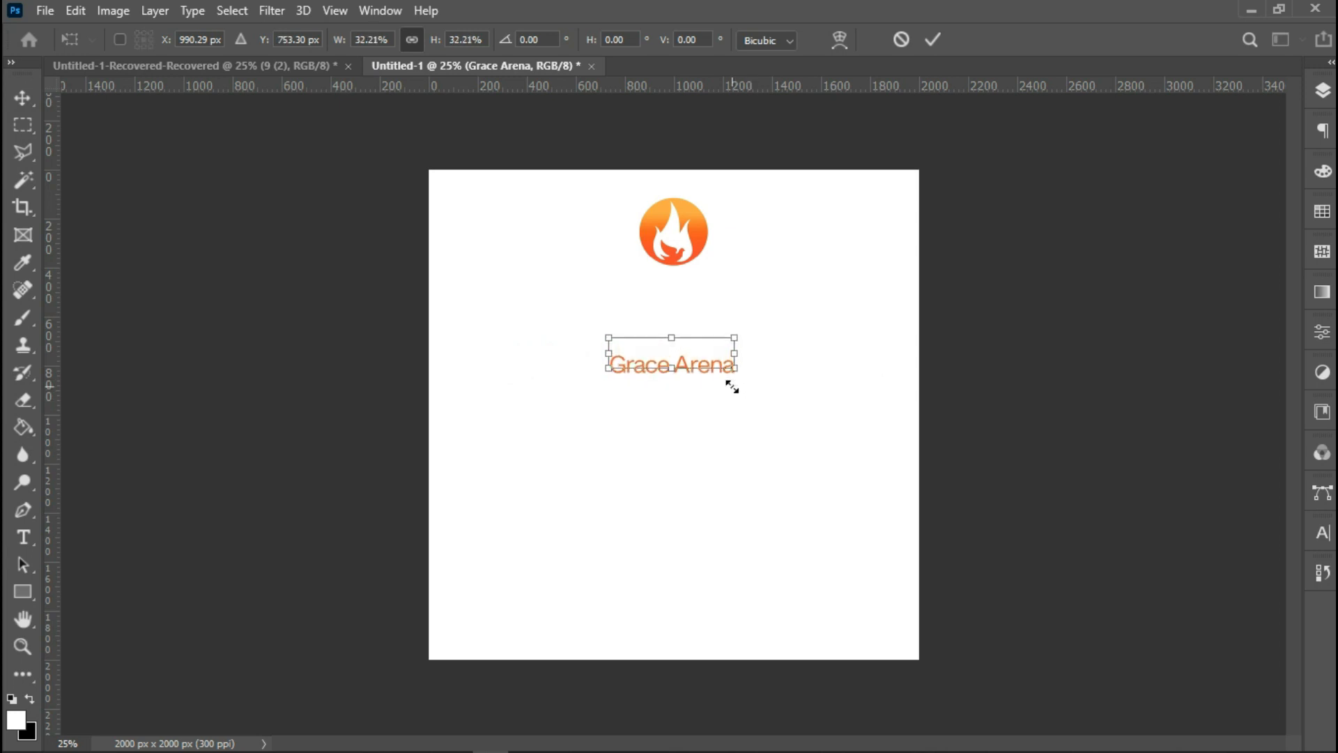
{"action": "key", "text": "Up"}
{"action": "key", "text": "Up"}
{"action": "key", "text": "Up"}
{"action": "key", "text": "Up"}
{"action": "key", "text": "Up"}
{"action": "key", "text": "Up"}
{"action": "key", "text": "Up"}
{"action": "key", "text": "Up"}
{"action": "key", "text": "Up"}
{"action": "key", "text": "Up"}
{"action": "key", "text": "Up"}
{"action": "key", "text": "Up"}
{"action": "key", "text": "Up"}
{"action": "key", "text": "Up"}
{"action": "key", "text": "Up"}
{"action": "key", "text": "Up"}
{"action": "key", "text": "Up"}
{"action": "key", "text": "Up"}
{"action": "key", "text": "Up"}
{"action": "key", "text": "Up"}
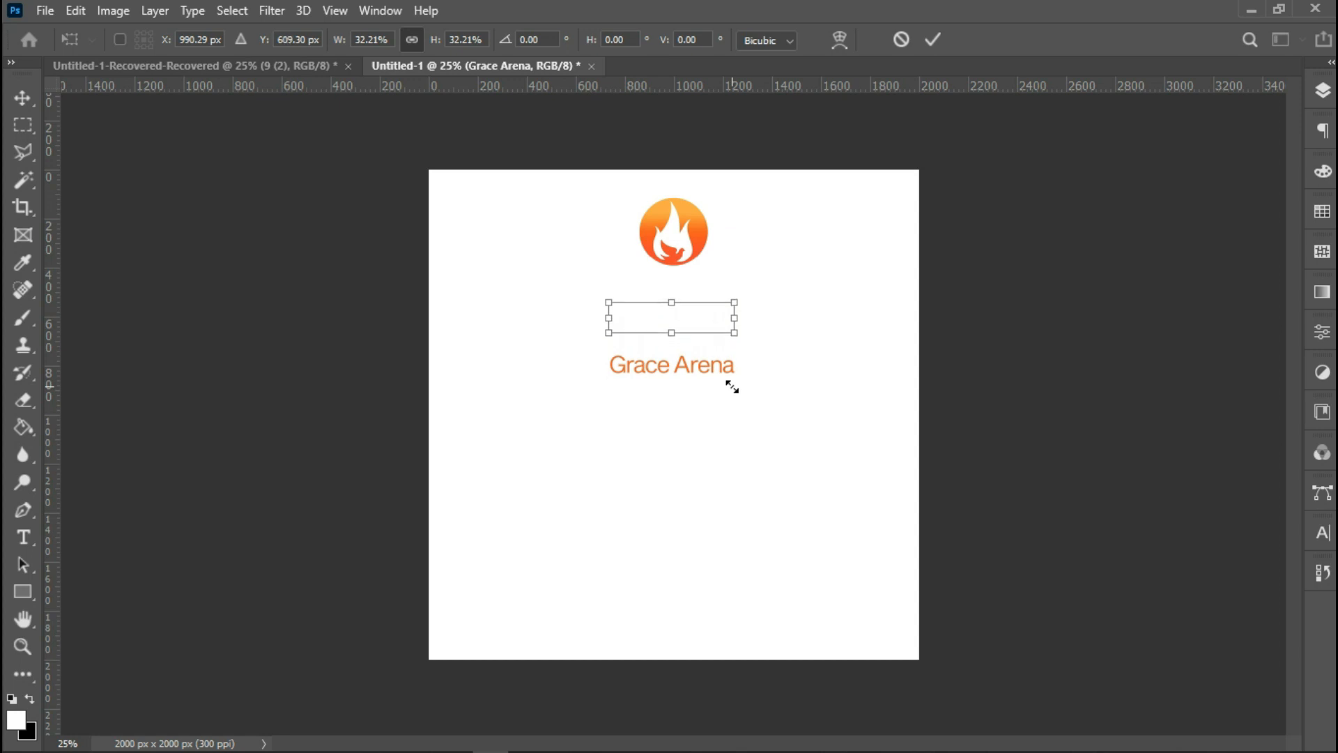
{"action": "key", "text": "Up"}
{"action": "key", "text": "Up"}
{"action": "key", "text": "Up"}
{"action": "key", "text": "Up"}
{"action": "key", "text": "Up"}
{"action": "key", "text": "Up"}
{"action": "key", "text": "Up"}
{"action": "key", "text": "Up"}
{"action": "key", "text": "Up"}
{"action": "key", "text": "Up"}
{"action": "key", "text": "Up"}
{"action": "key", "text": "Up"}
{"action": "key", "text": "Up"}
{"action": "key", "text": "Up"}
{"action": "key", "text": "Up"}
{"action": "key", "text": "Up"}
{"action": "key", "text": "Up"}
{"action": "key", "text": "Up"}
{"action": "key", "text": "Up"}
{"action": "key", "text": "Up"}
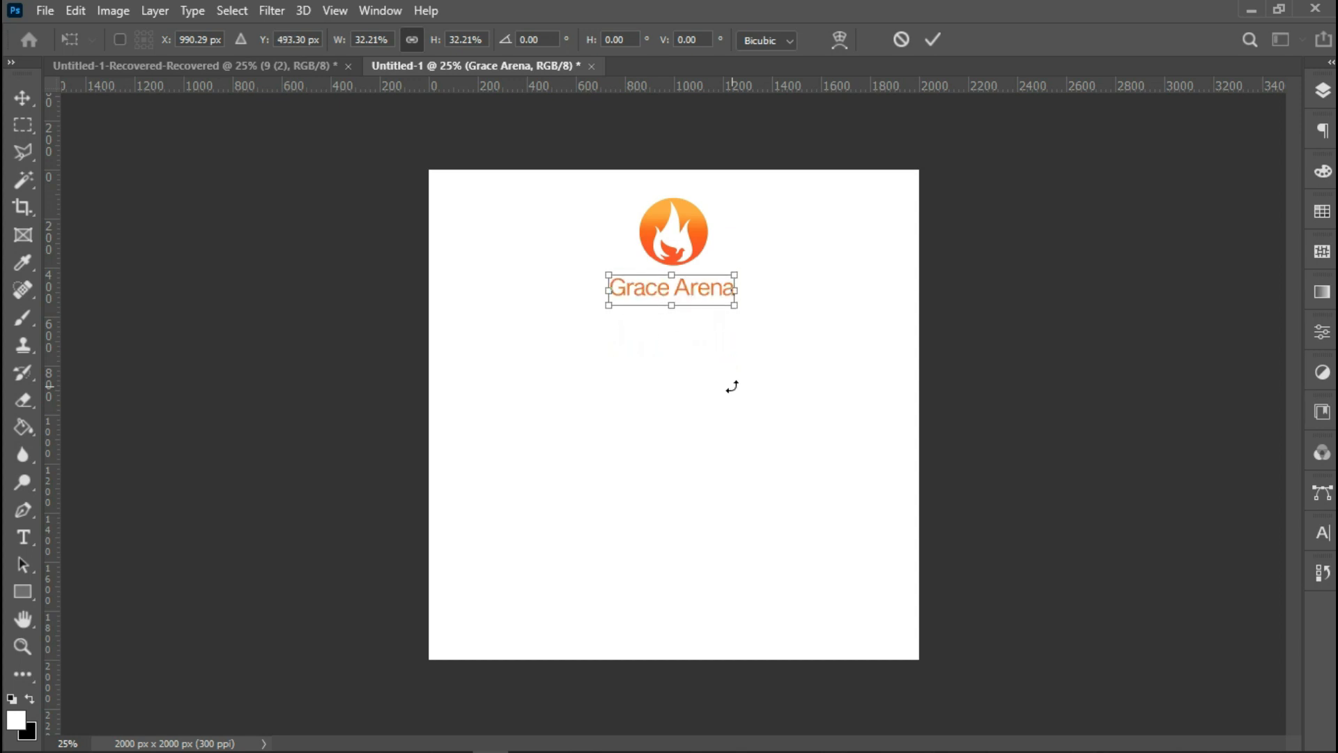
{"action": "key", "text": "Up"}
{"action": "key", "text": "Up"}
{"action": "key", "text": "Up"}
{"action": "key", "text": "Up"}
{"action": "key", "text": "Up"}
{"action": "key", "text": "Up"}
{"action": "key", "text": "Up"}
{"action": "key", "text": "Up"}
{"action": "key", "text": "Up"}
{"action": "key", "text": "Up"}
{"action": "key", "text": "Up"}
{"action": "key", "text": "Return"}
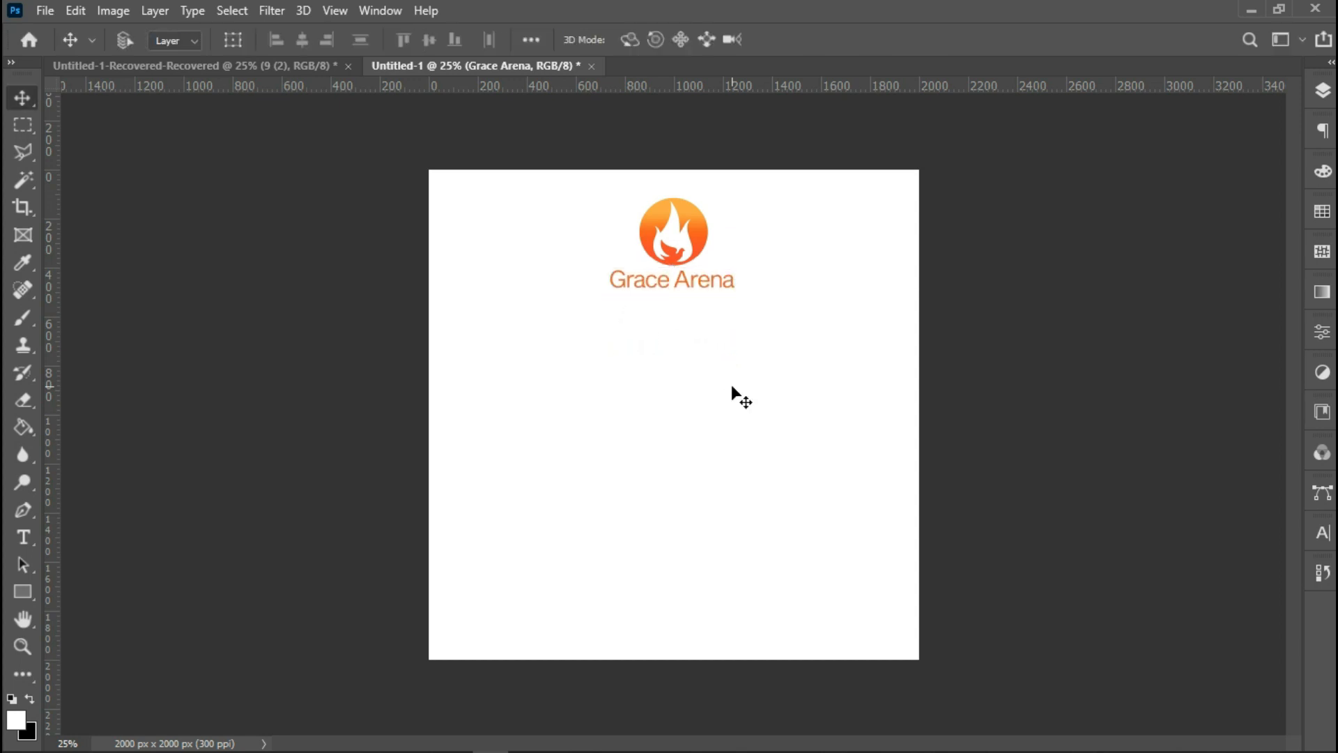
Duplicate the text layer and nudge the copy down just below the original.
{"action": "key", "text": "ctrl+j"}
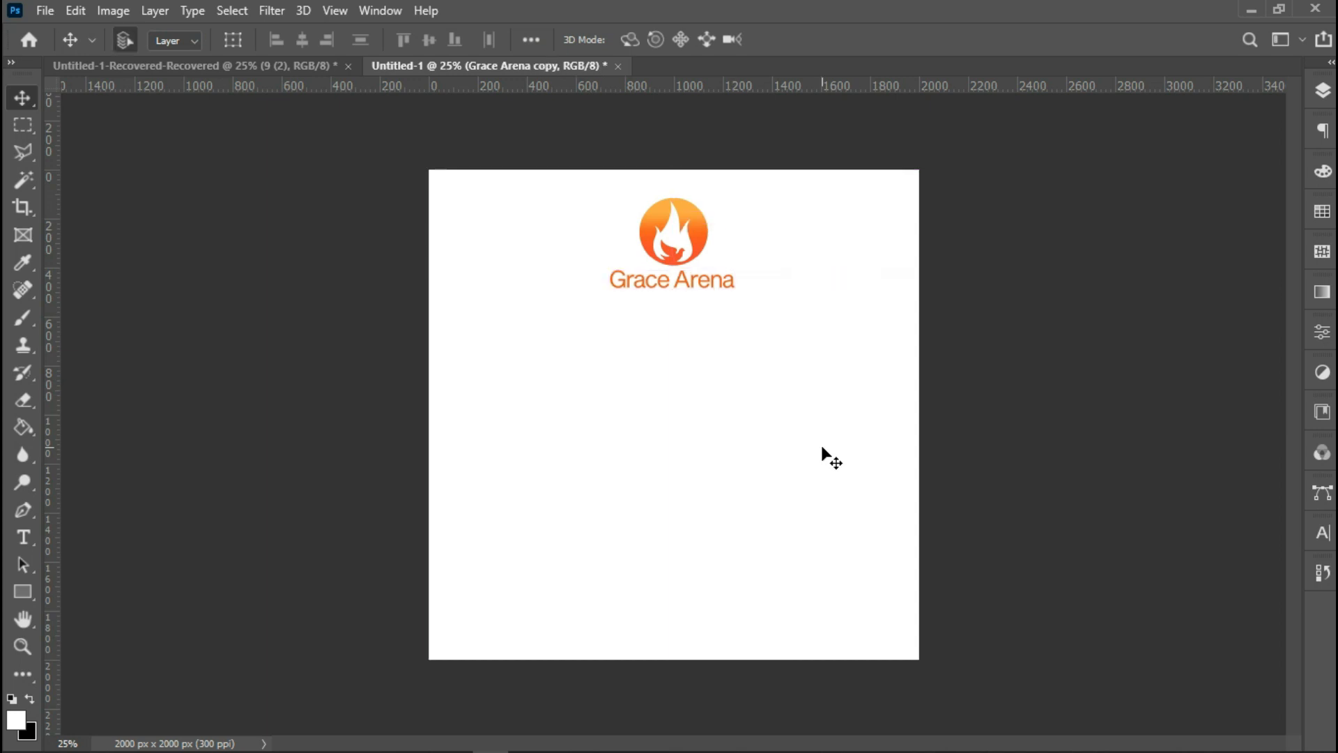
{"action": "key", "text": "shift+Down"}
{"action": "key", "text": "shift+Down"}
{"action": "key", "text": "shift+Down"}
{"action": "key", "text": "shift+Down"}
{"action": "key", "text": "shift+Down"}
{"action": "key", "text": "shift+Down"}
{"action": "key", "text": "shift+Down"}
{"action": "key", "text": "shift+Down"}
{"action": "key", "text": "shift+Down"}
{"action": "key", "text": "shift+Down"}
{"action": "key", "text": "shift+Down"}
{"action": "key", "text": "shift+Down"}
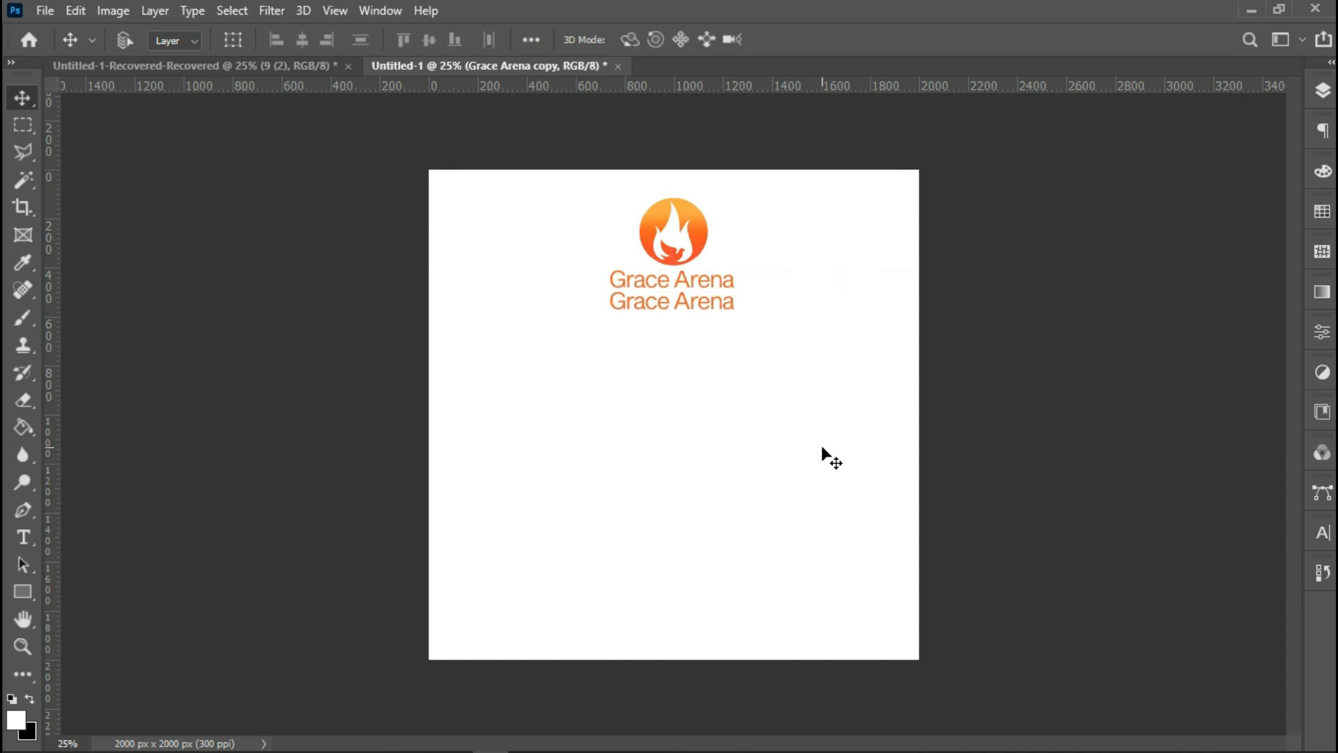
Replace the duplicated text with 'International'.
{"action": "double_click", "coordinate": [655, 306]}
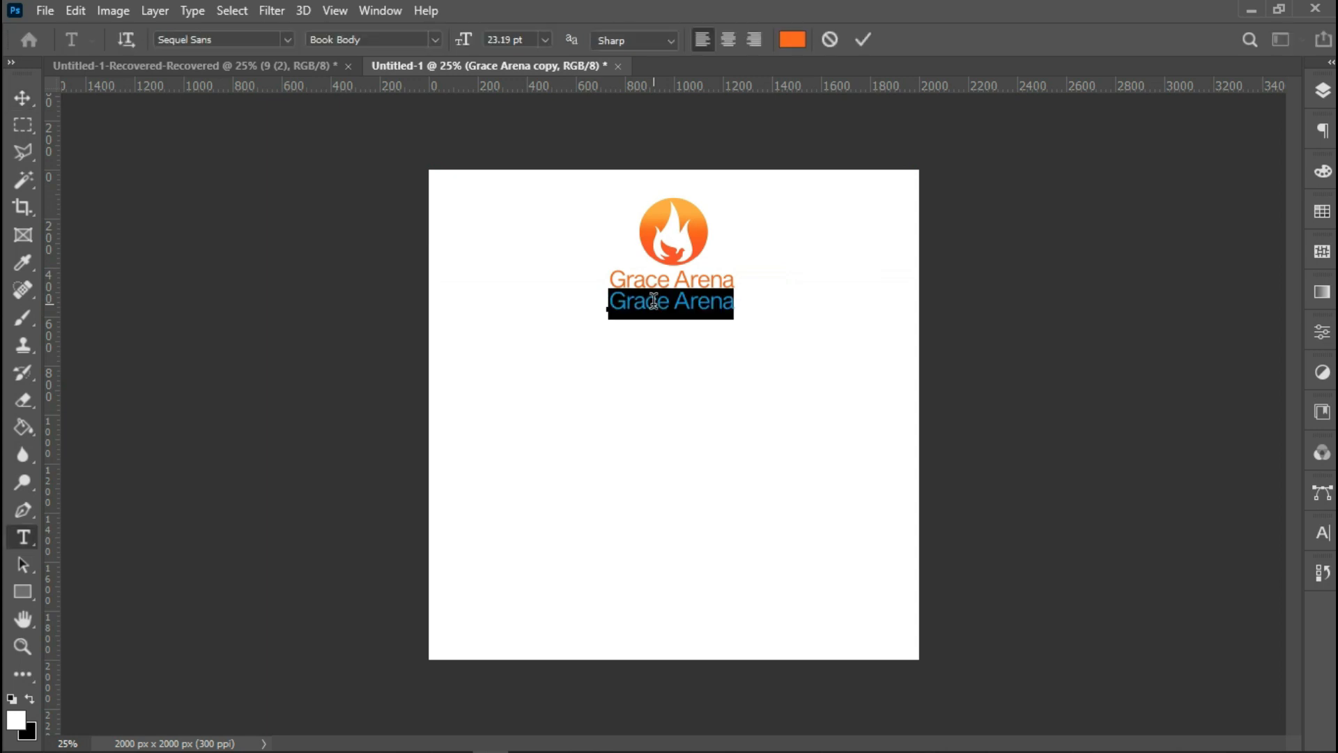
{"action": "key", "text": "BackSpace"}
{"action": "type", "text": "International"}
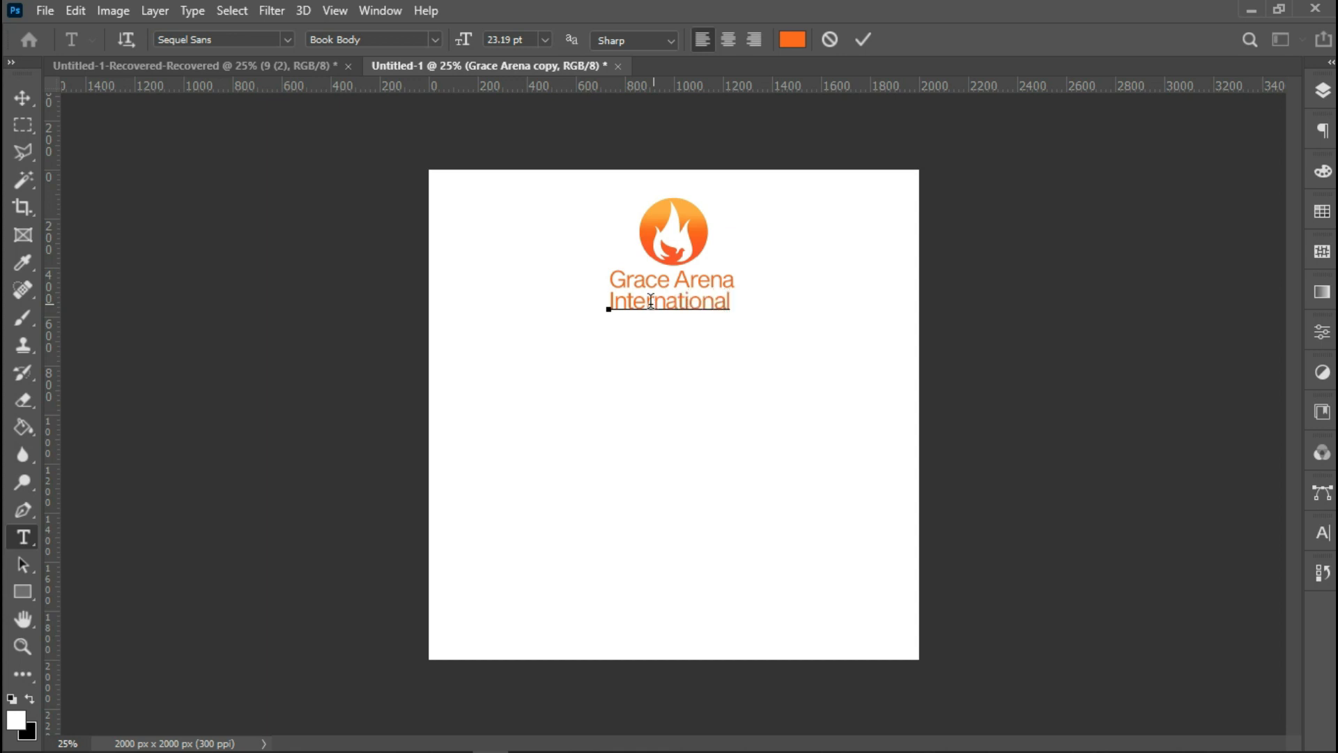
{"action": "right_click", "coordinate": [701, 300]}
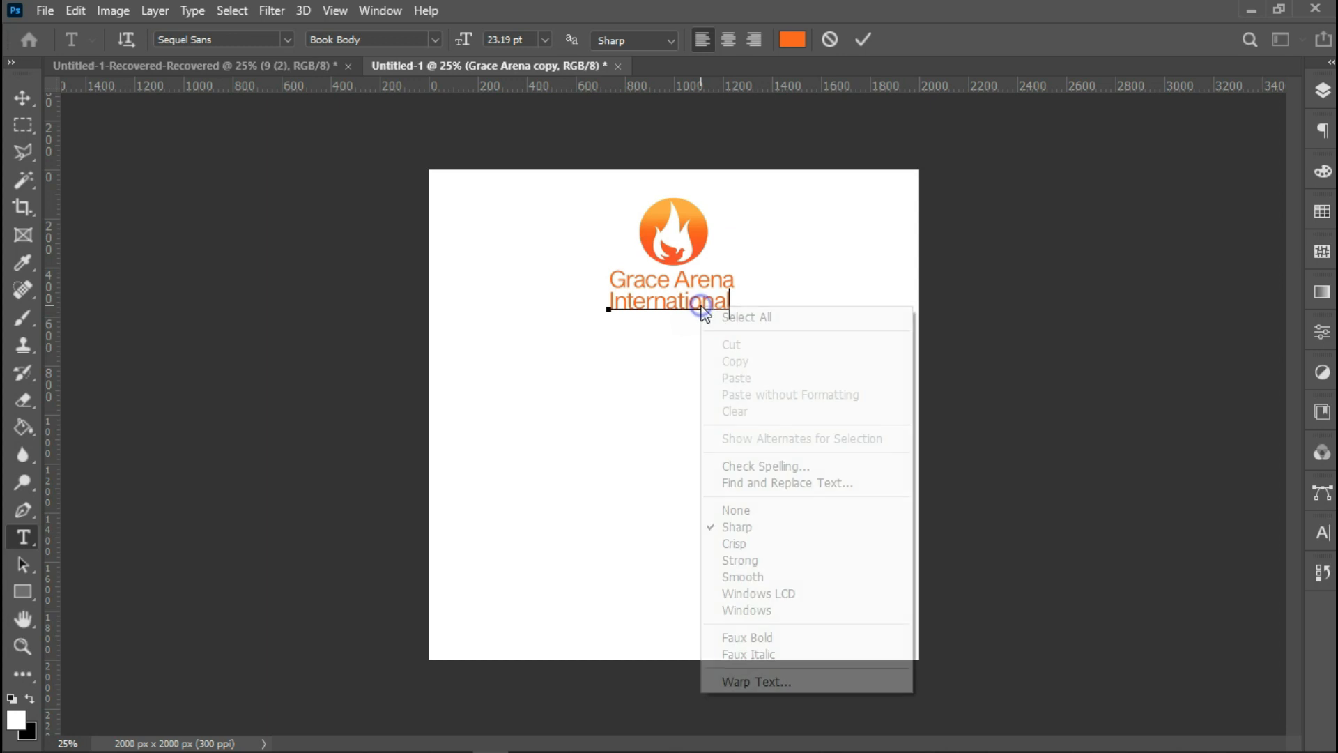
Select all of the 'International' text, set its colour to black 000000, and commit it.
{"action": "left_click", "coordinate": [729, 314]}
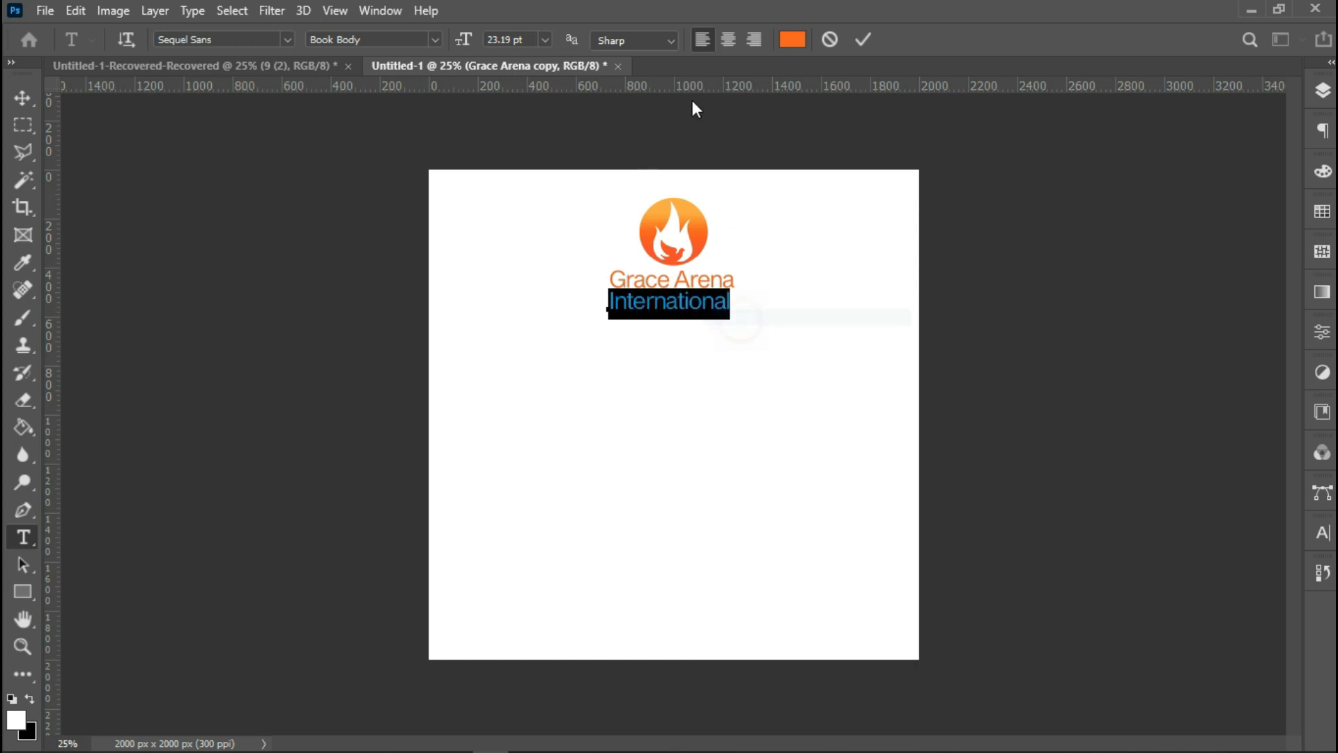
{"action": "left_click", "coordinate": [793, 39]}
{"action": "type", "text": "000000"}
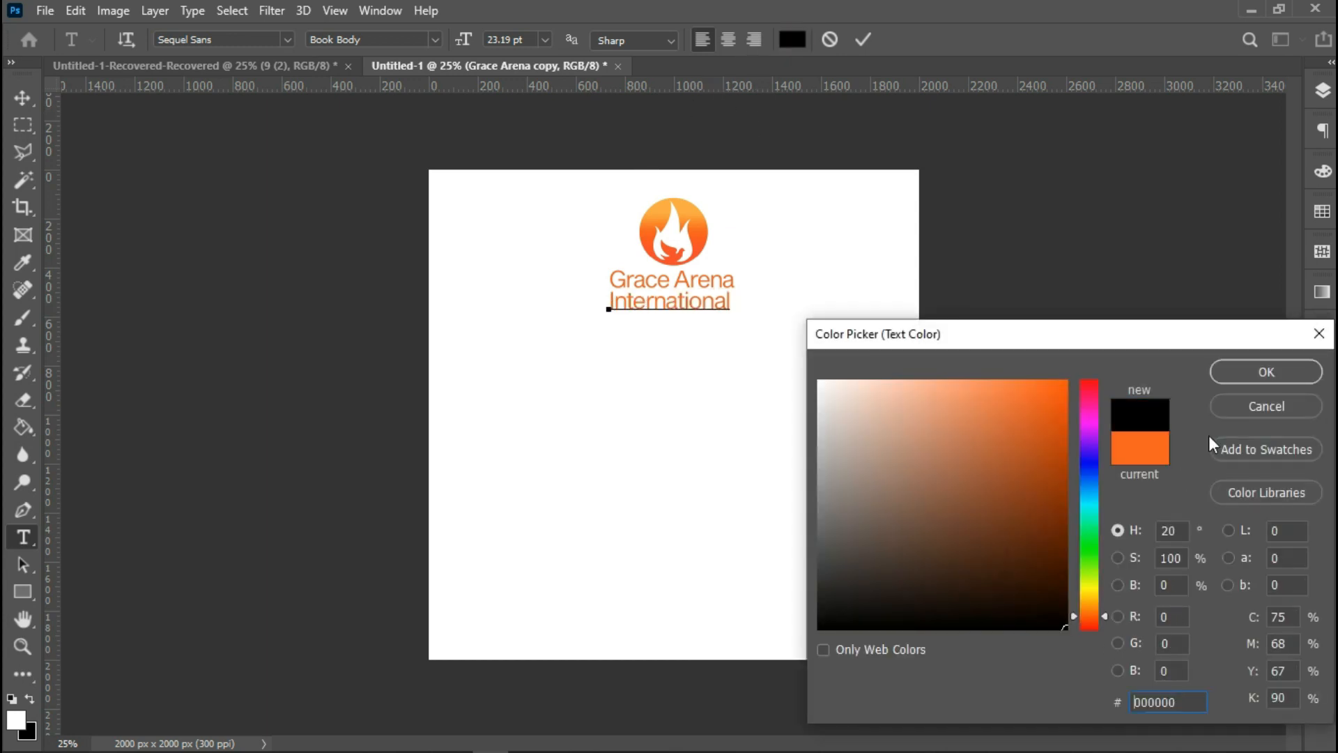
{"action": "left_click", "coordinate": [1258, 373]}
{"action": "left_click", "coordinate": [865, 39]}
Scale the 'International' text down to about 72% and nudge it up beneath 'Grace Arena'.
{"action": "key", "text": "v"}
{"action": "key", "text": "ctrl+t"}
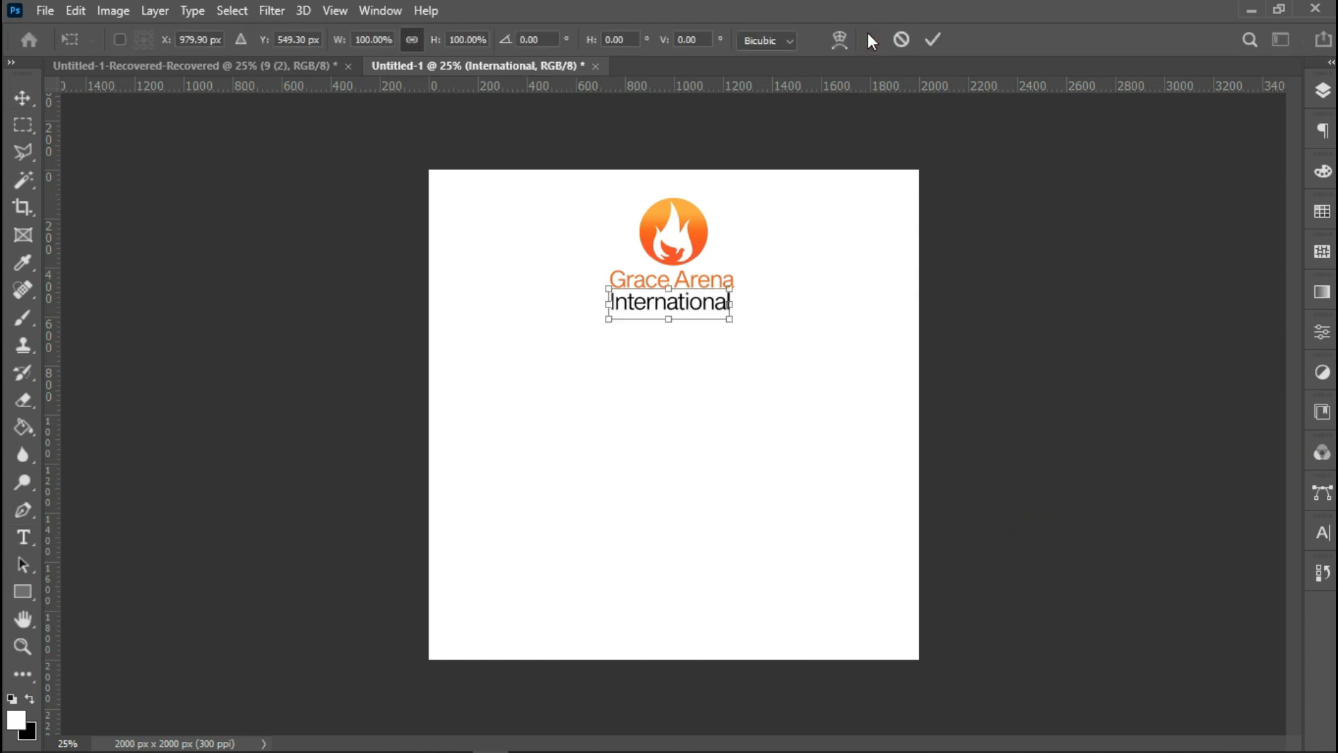
{"action": "left_click_drag", "start_coordinate": [728, 322], "coordinate": [715, 324]}
{"action": "key", "text": "Up"}
{"action": "key", "text": "Up"}
{"action": "key", "text": "Up"}
{"action": "key", "text": "Up"}
{"action": "key", "text": "Up"}
{"action": "key", "text": "Up"}
{"action": "key", "text": "Up"}
{"action": "key", "text": "Up"}
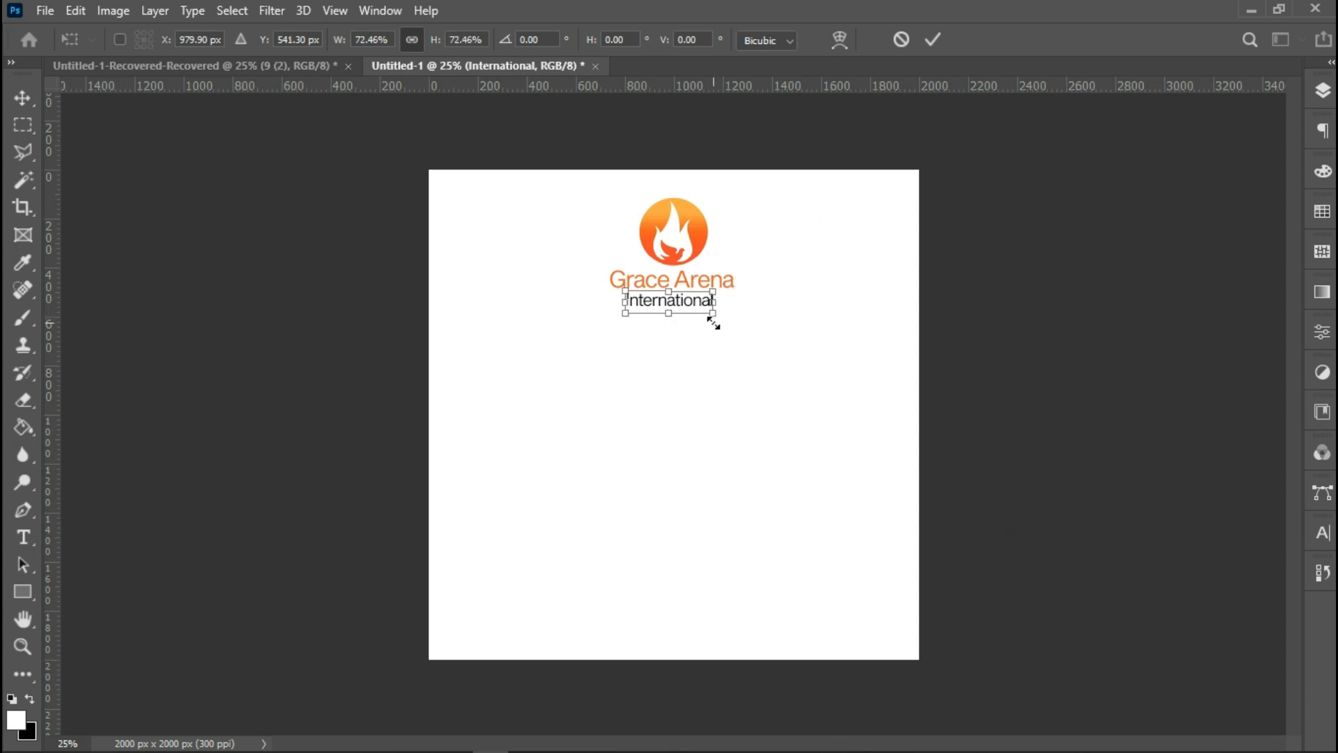
{"action": "key", "text": "Return"}
Centre the 'International' text horizontally on the canvas.
{"action": "key", "text": "ctrl+a"}
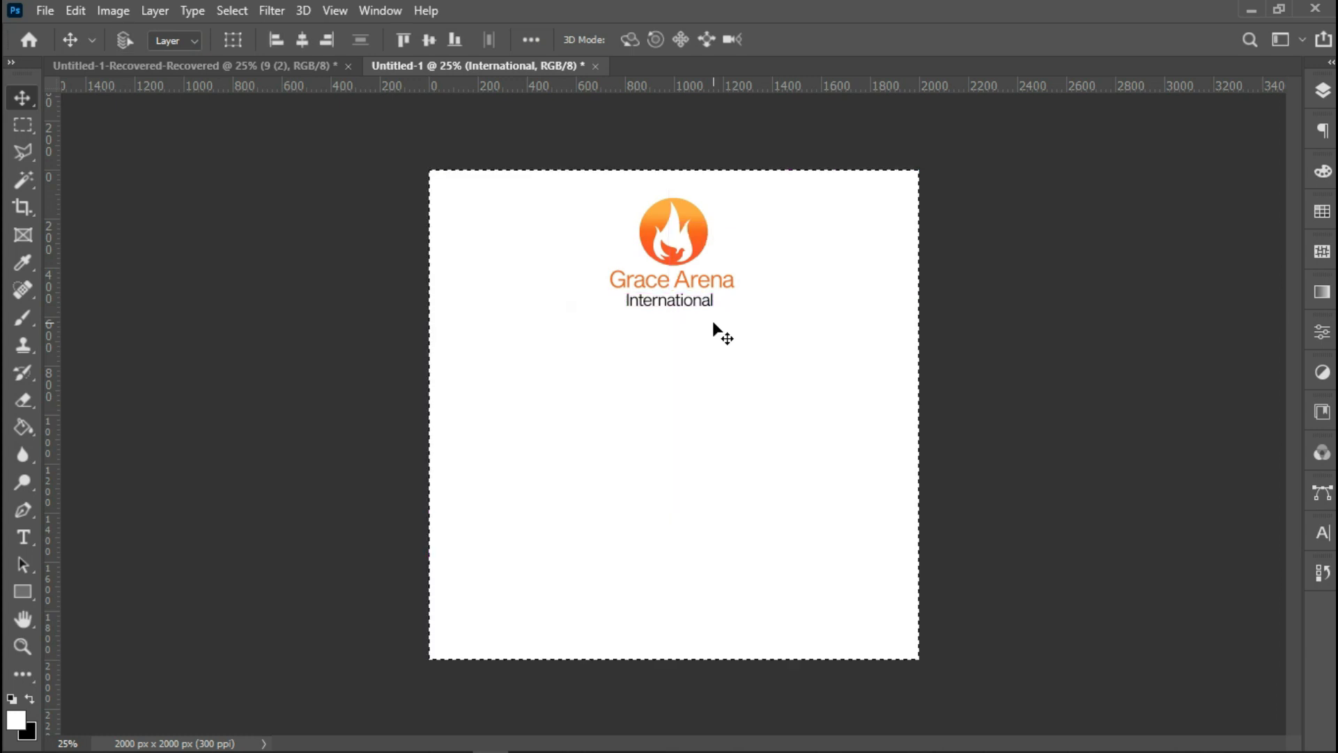
{"action": "left_click", "coordinate": [300, 49]}
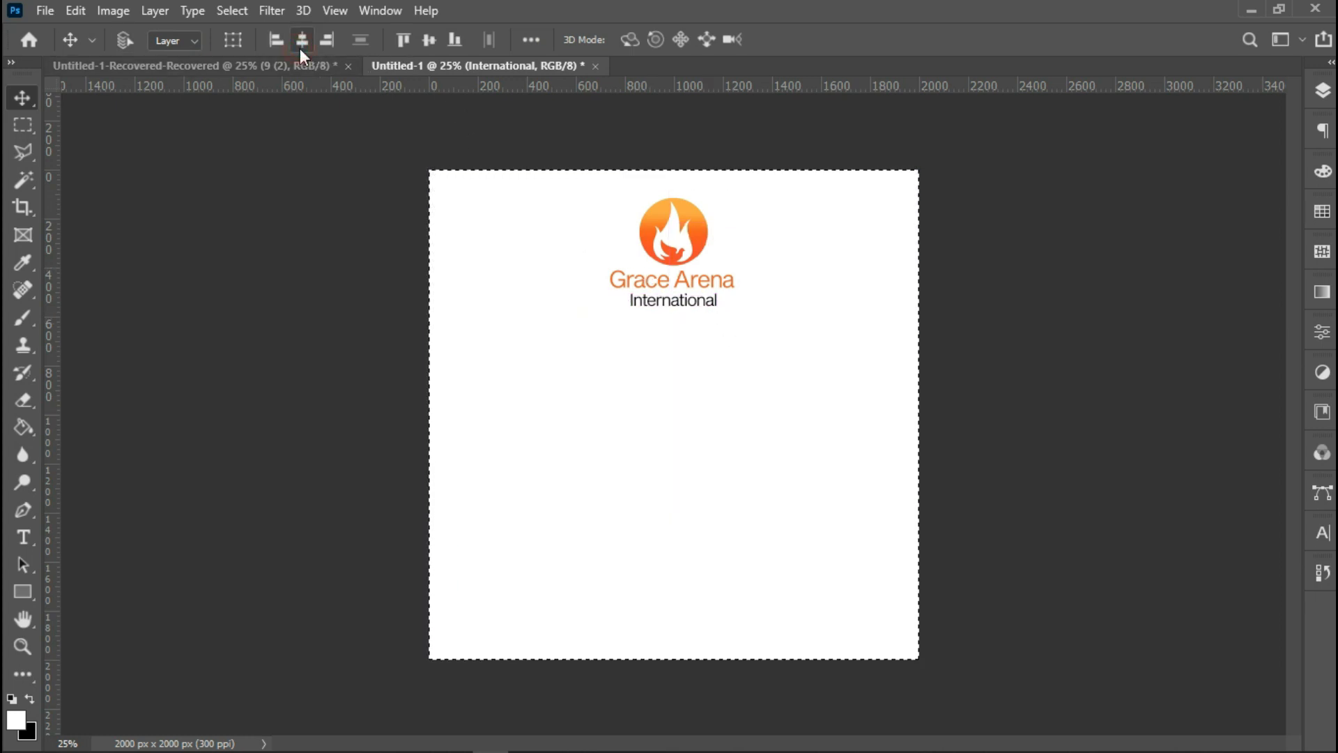
{"action": "key", "text": "ctrl+d"}
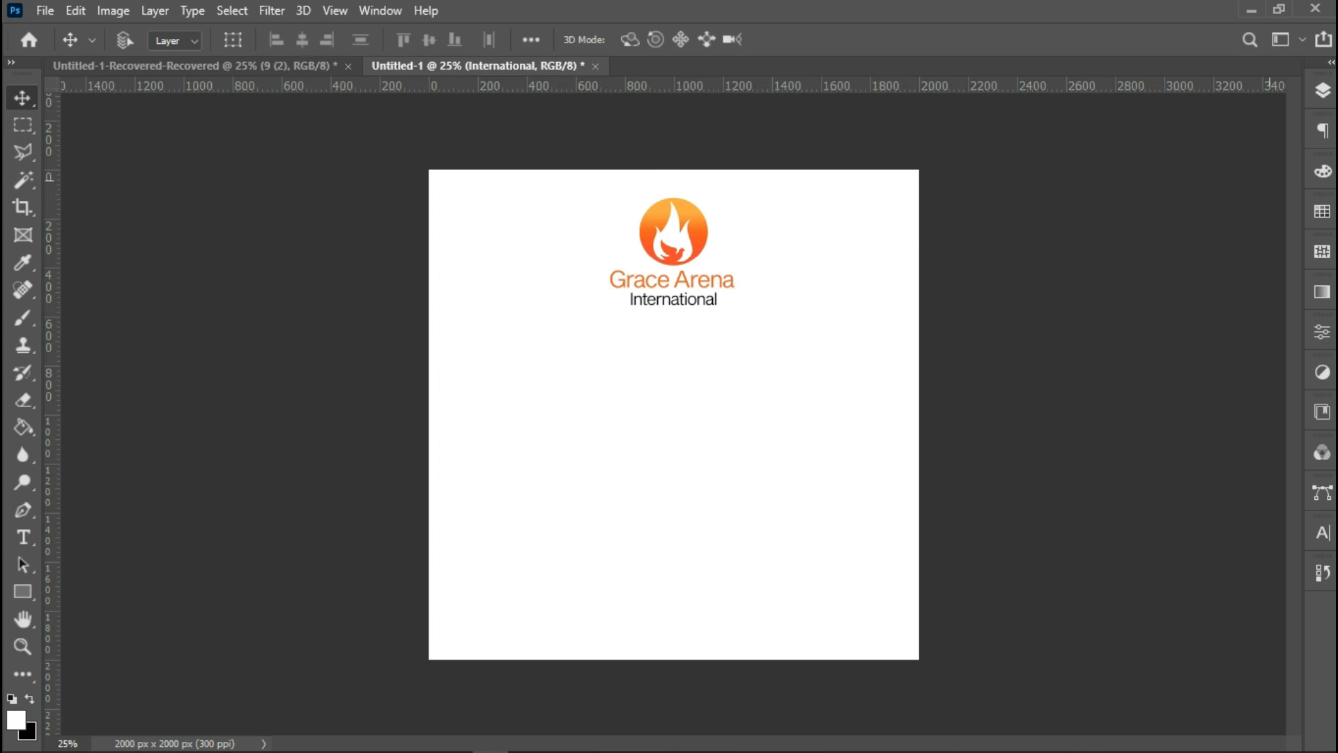
Group the two text layers with the flame icon layer and rename the group Logo.
{"action": "left_click", "coordinate": [1323, 90]}
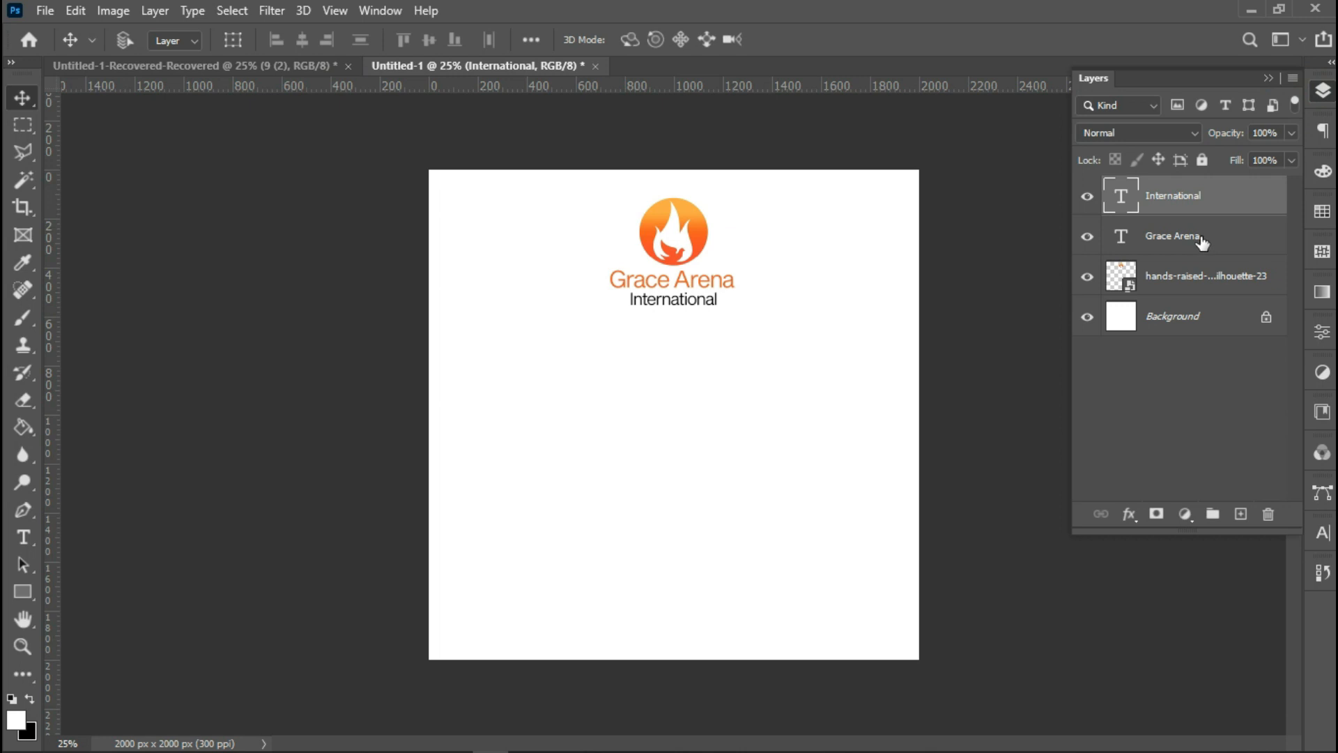
{"action": "left_click", "coordinate": [1197, 279], "text": "shift"}
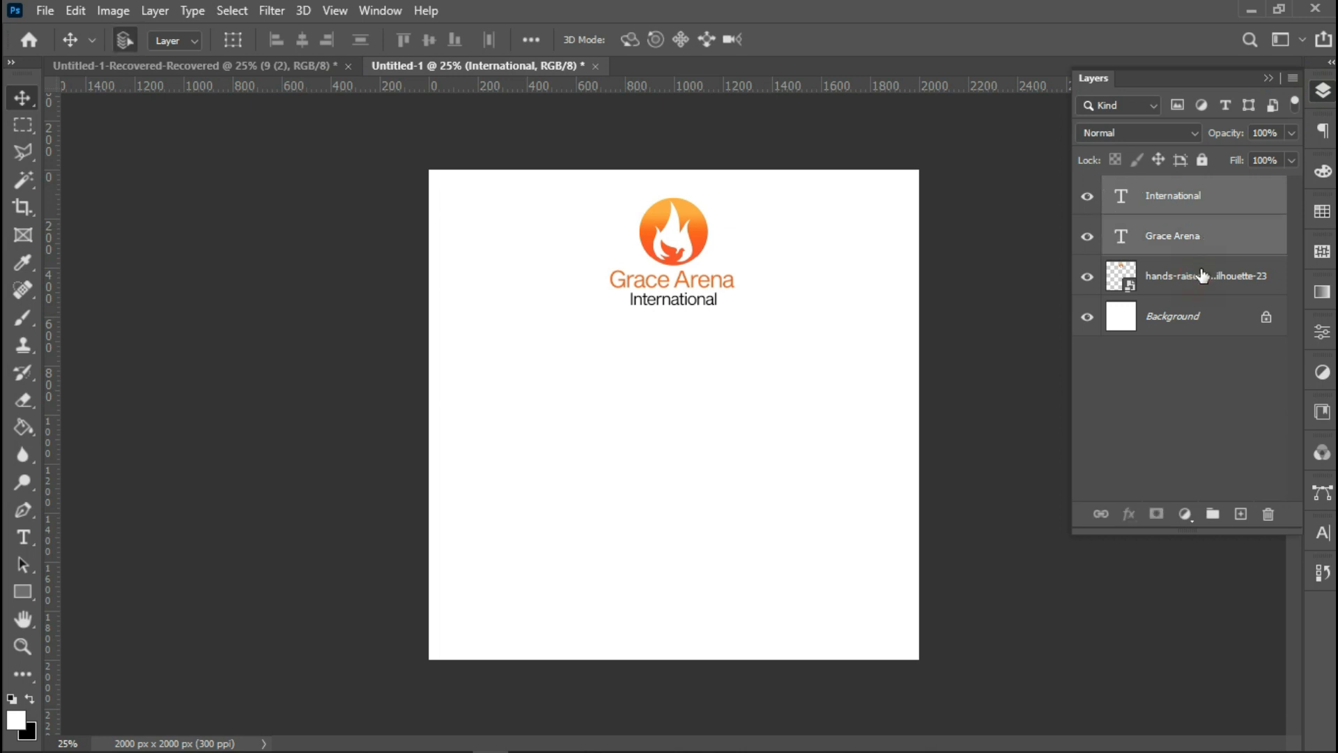
{"action": "key", "text": "ctrl+g"}
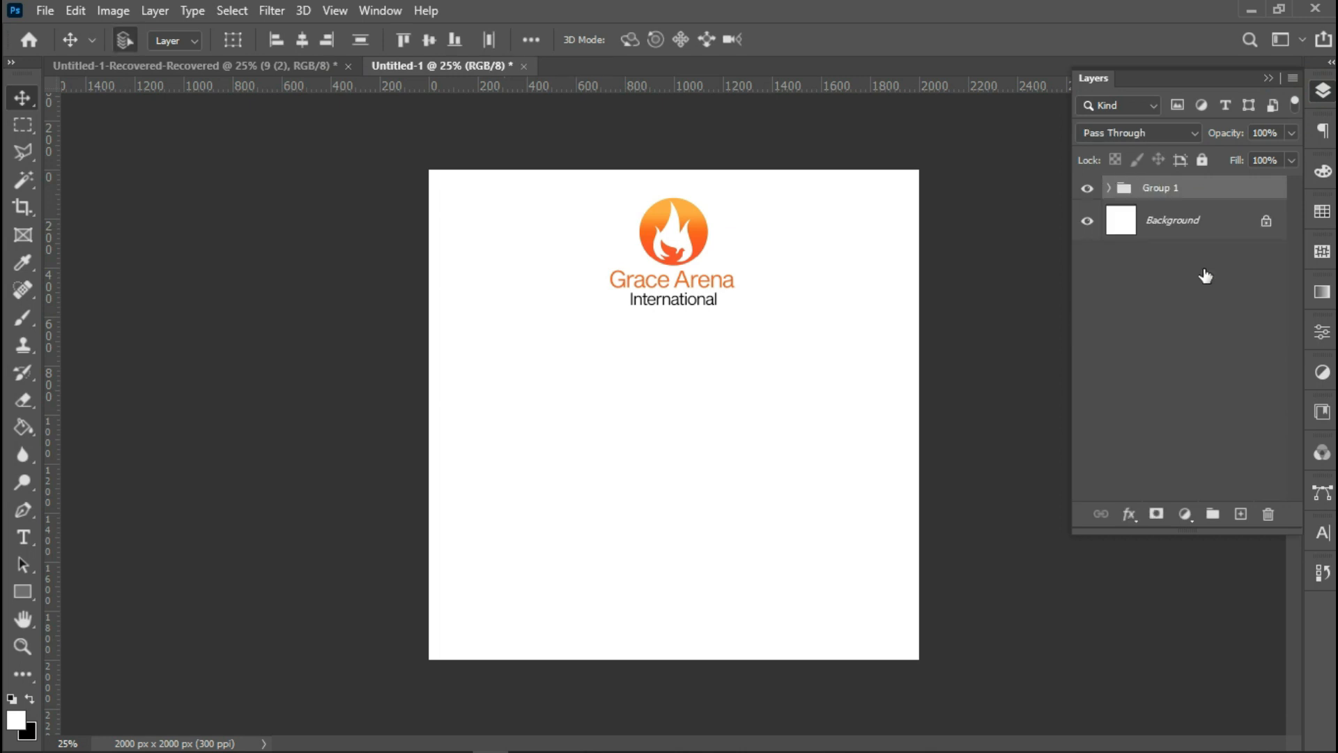
{"action": "double_click", "coordinate": [1158, 189]}
{"action": "type", "text": "Logo"}
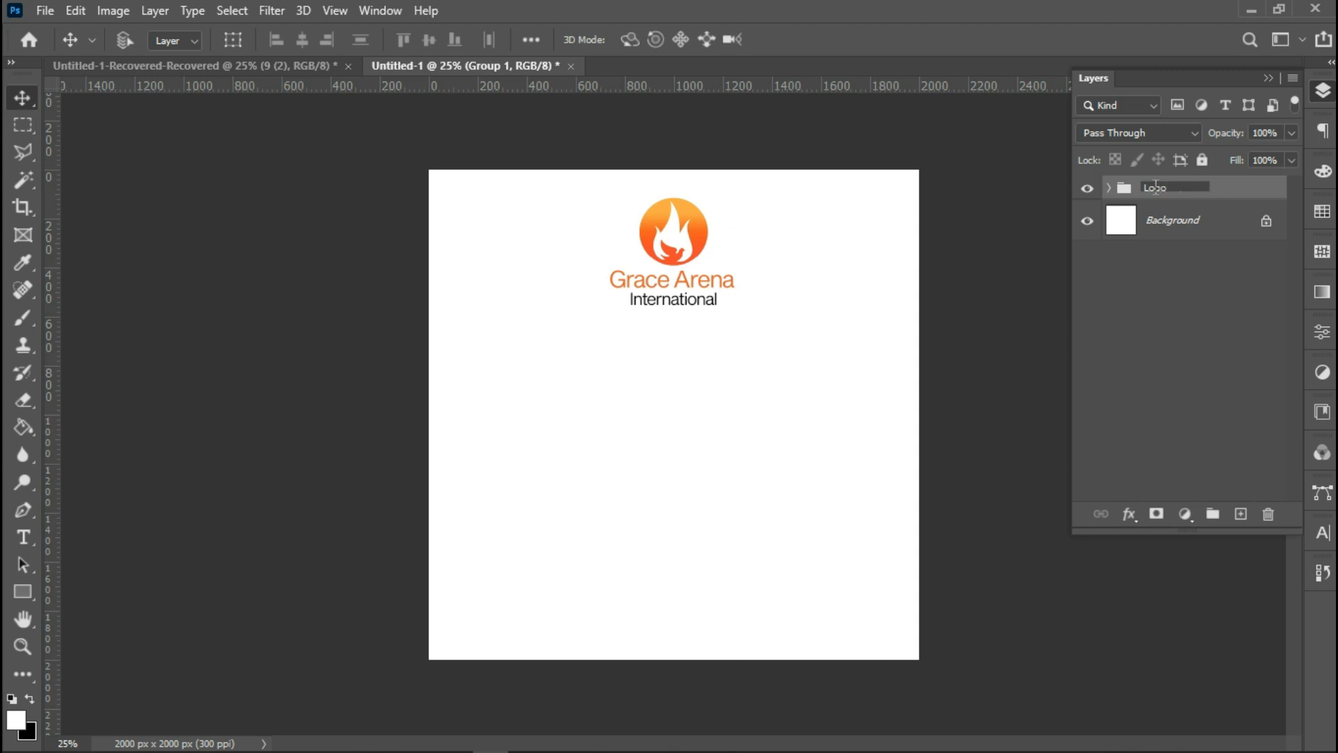
{"action": "key", "text": "Return"}
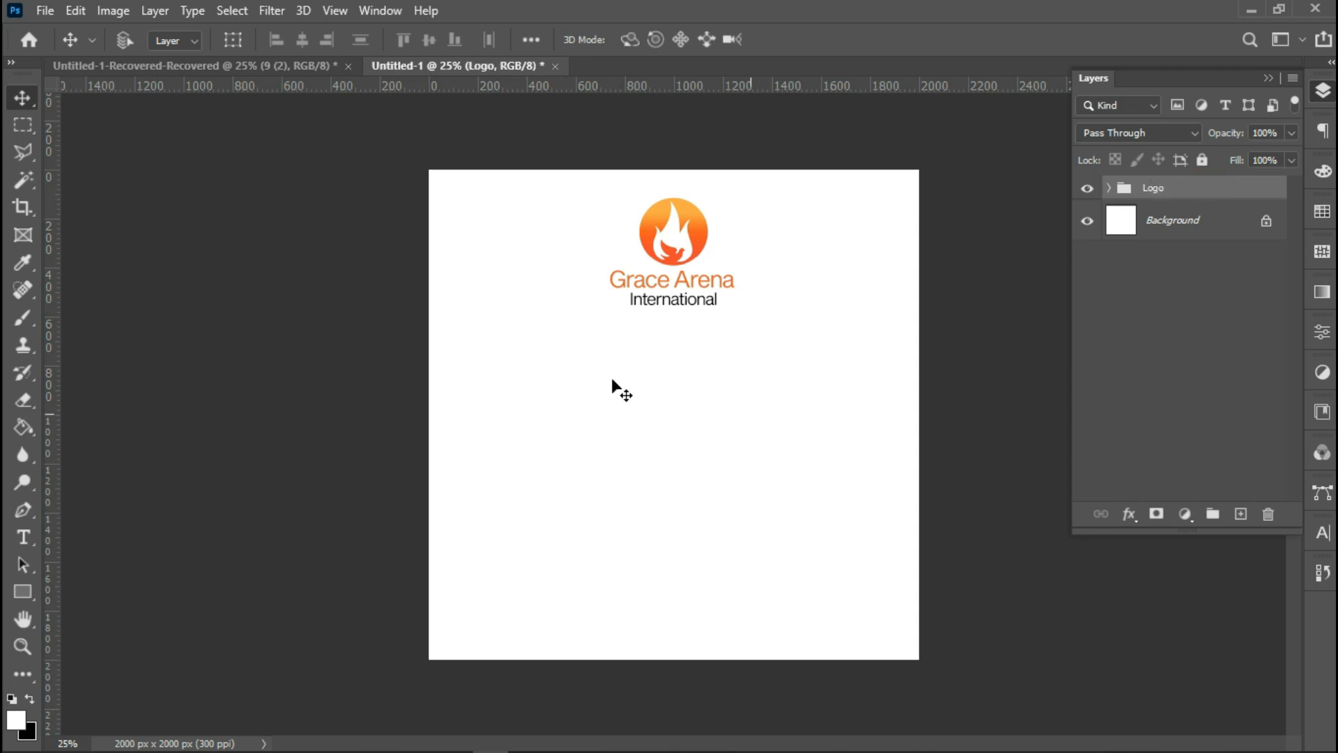
Add a new text layer reading 'Presents' below the logo and select all its text.
{"action": "left_click", "coordinate": [23, 536]}
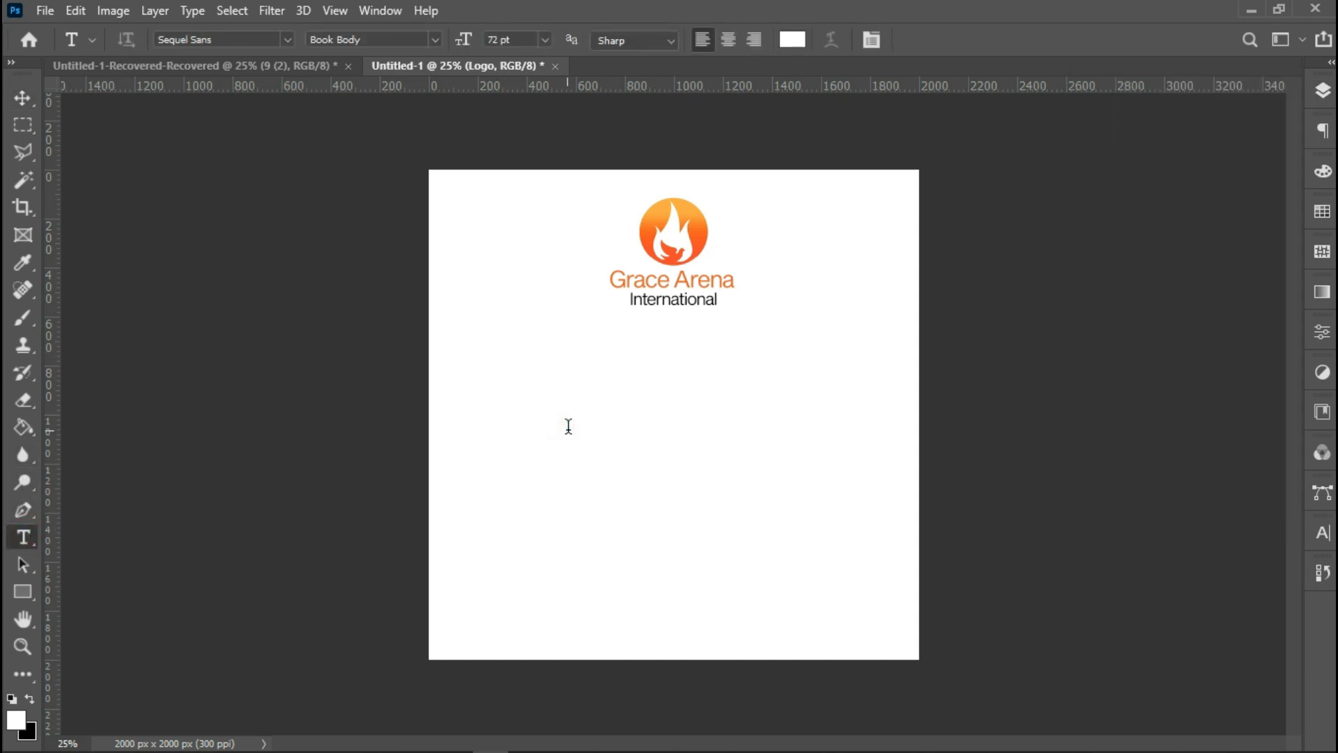
{"action": "left_click", "coordinate": [567, 426]}
{"action": "type", "text": "Praye"}
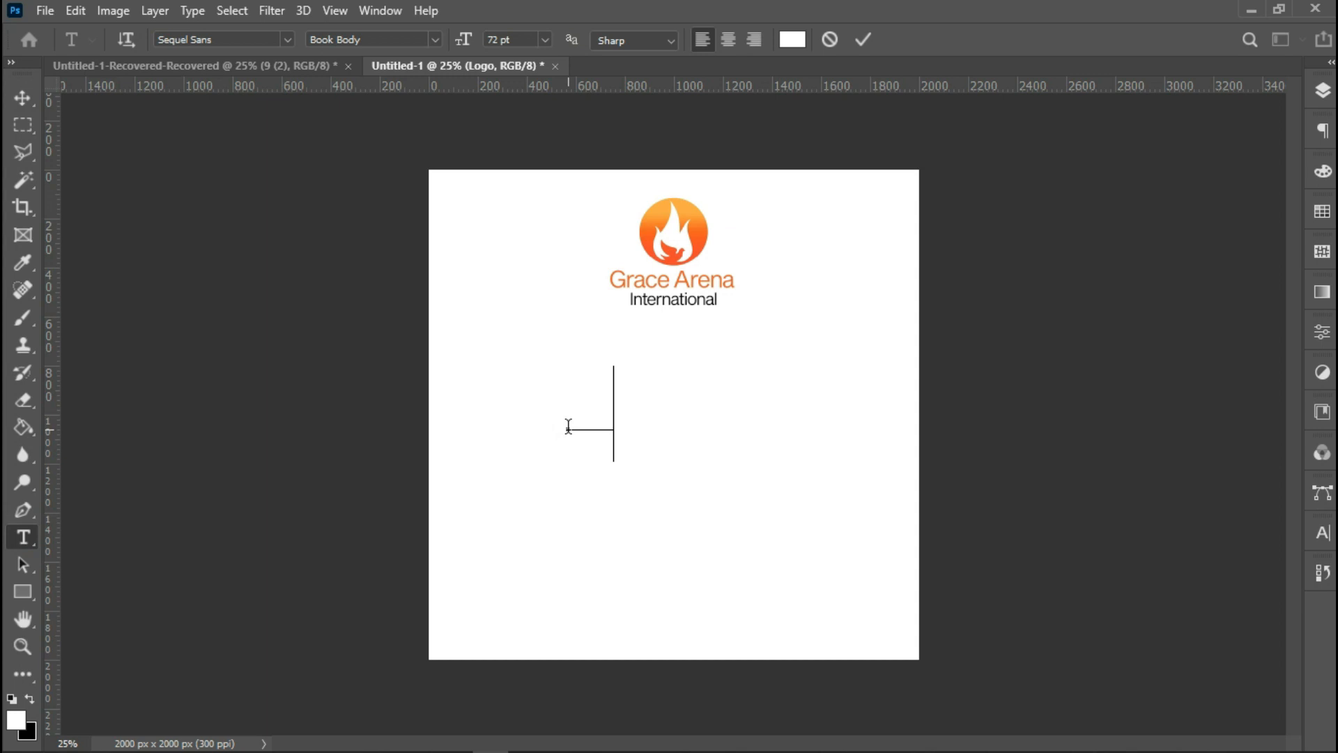
{"action": "type", "text": "ers"}
{"action": "right_click", "coordinate": [629, 431]}
{"action": "left_click", "coordinate": [750, 52]}
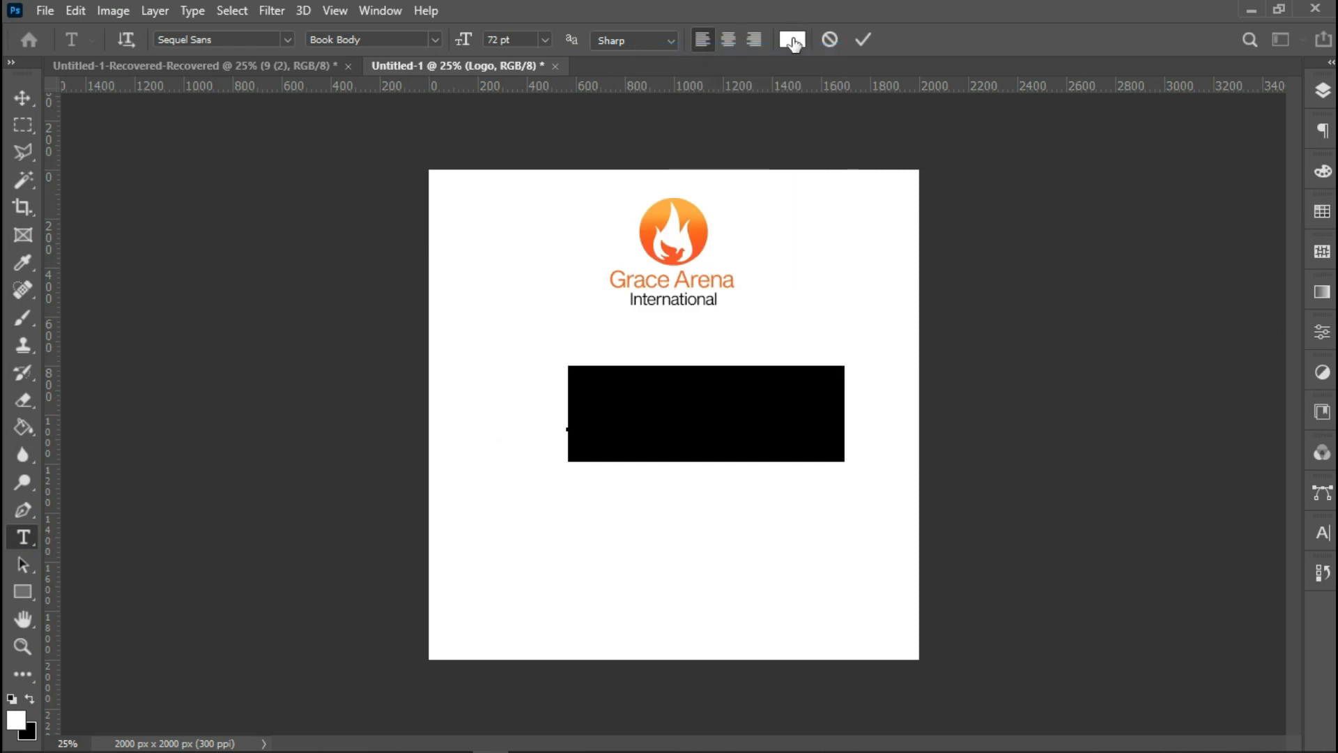
Set the 'Presents' text colour to black 000000.
{"action": "left_click", "coordinate": [792, 39]}
{"action": "left_click_drag", "start_coordinate": [925, 568], "coordinate": [1173, 606]}
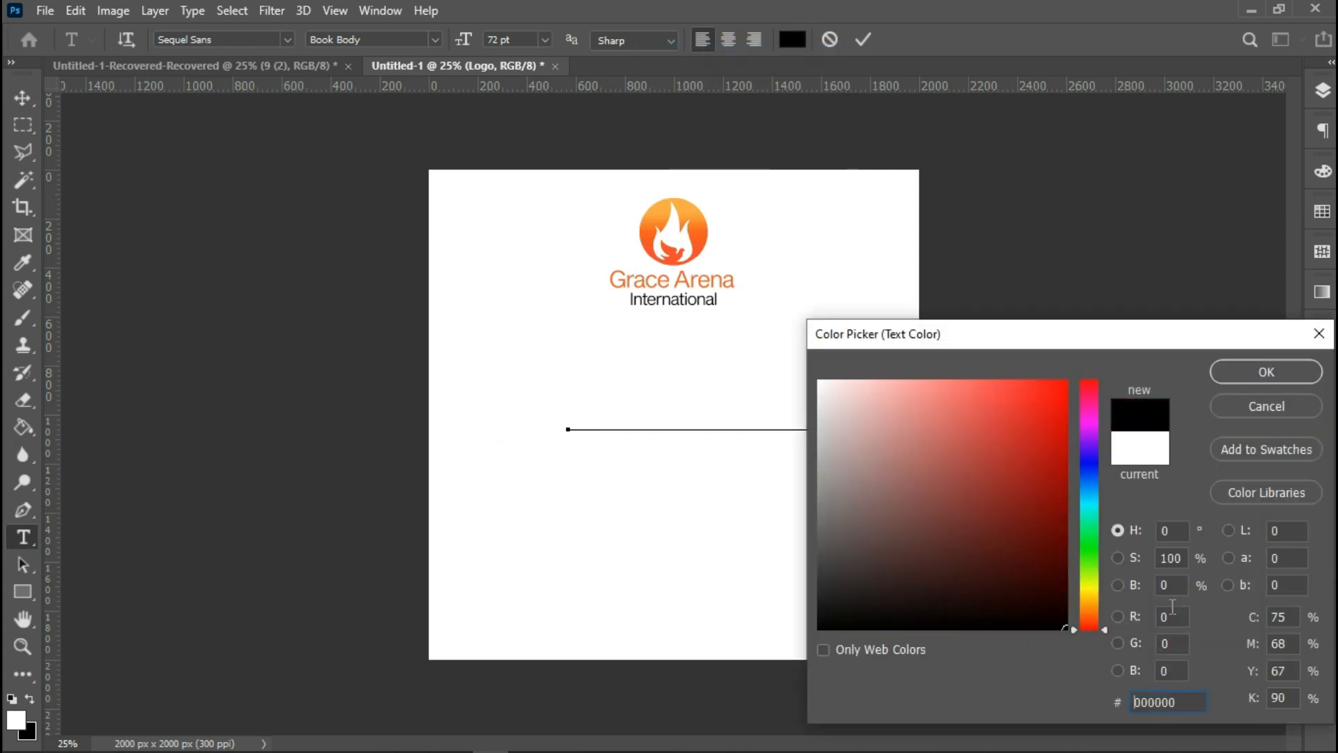
{"action": "left_click", "coordinate": [1252, 374]}
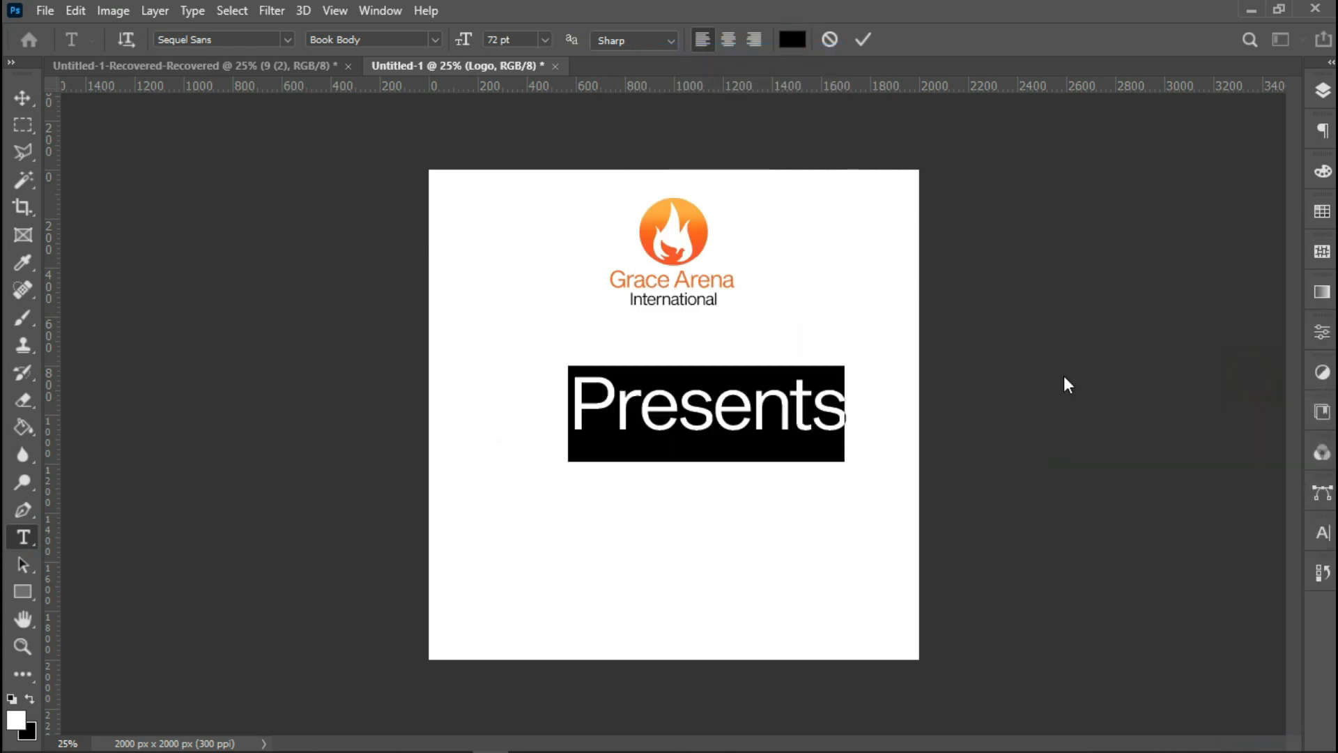
Set the 'Presents' font size to 14 pt.
{"action": "left_click", "coordinate": [546, 40]}
{"action": "left_click", "coordinate": [534, 124]}
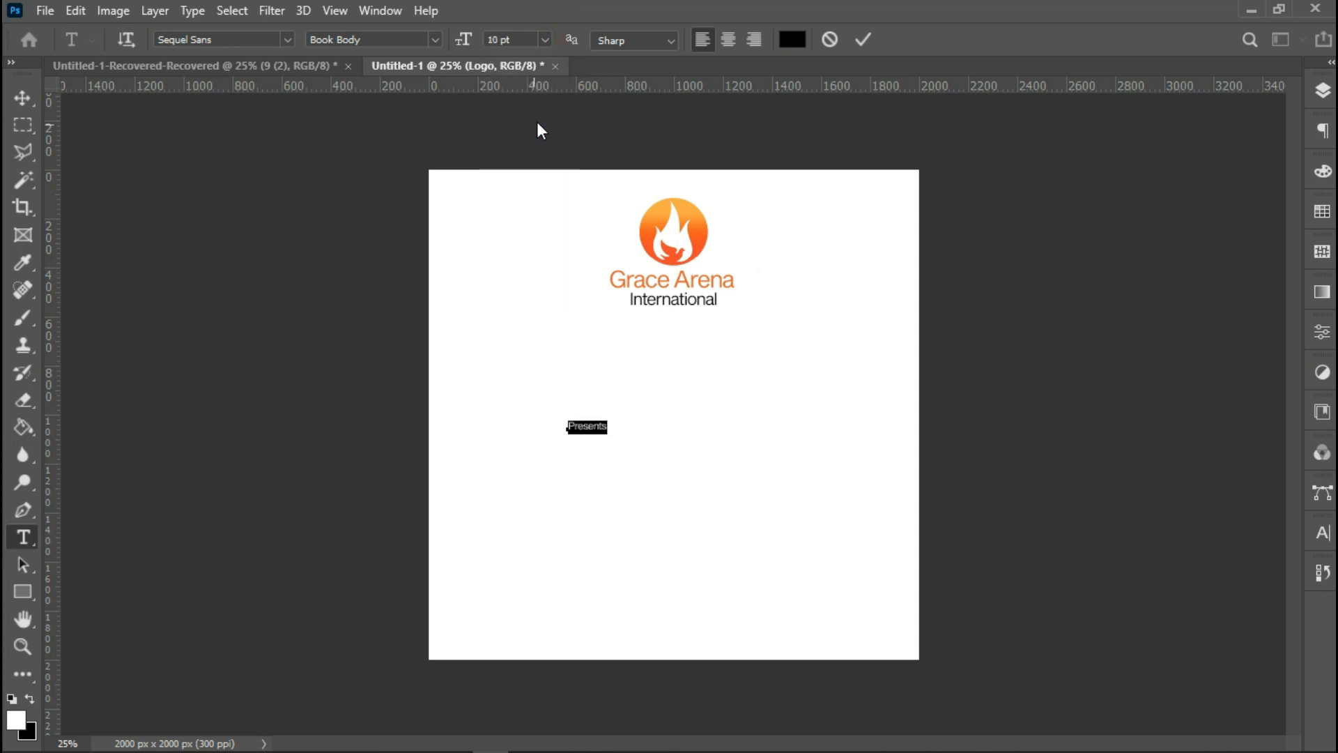
{"action": "left_click", "coordinate": [546, 41]}
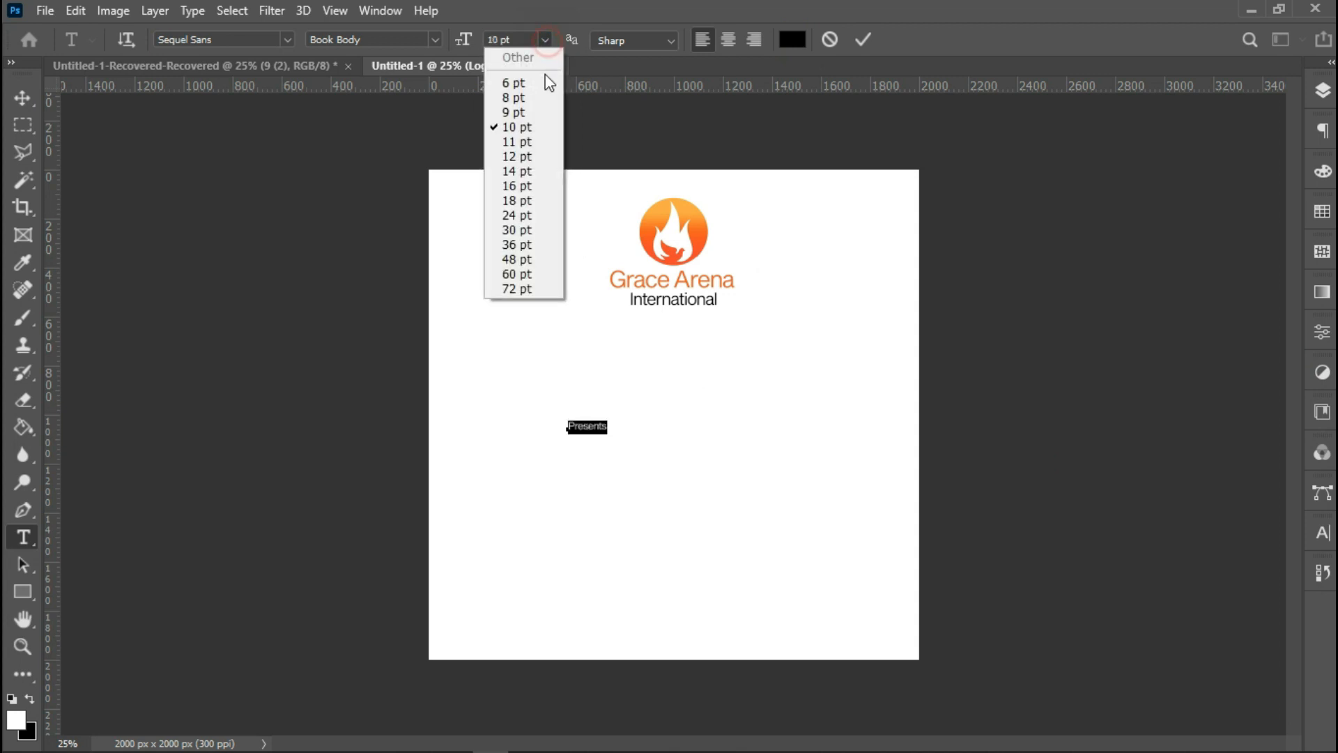
{"action": "left_click", "coordinate": [527, 171]}
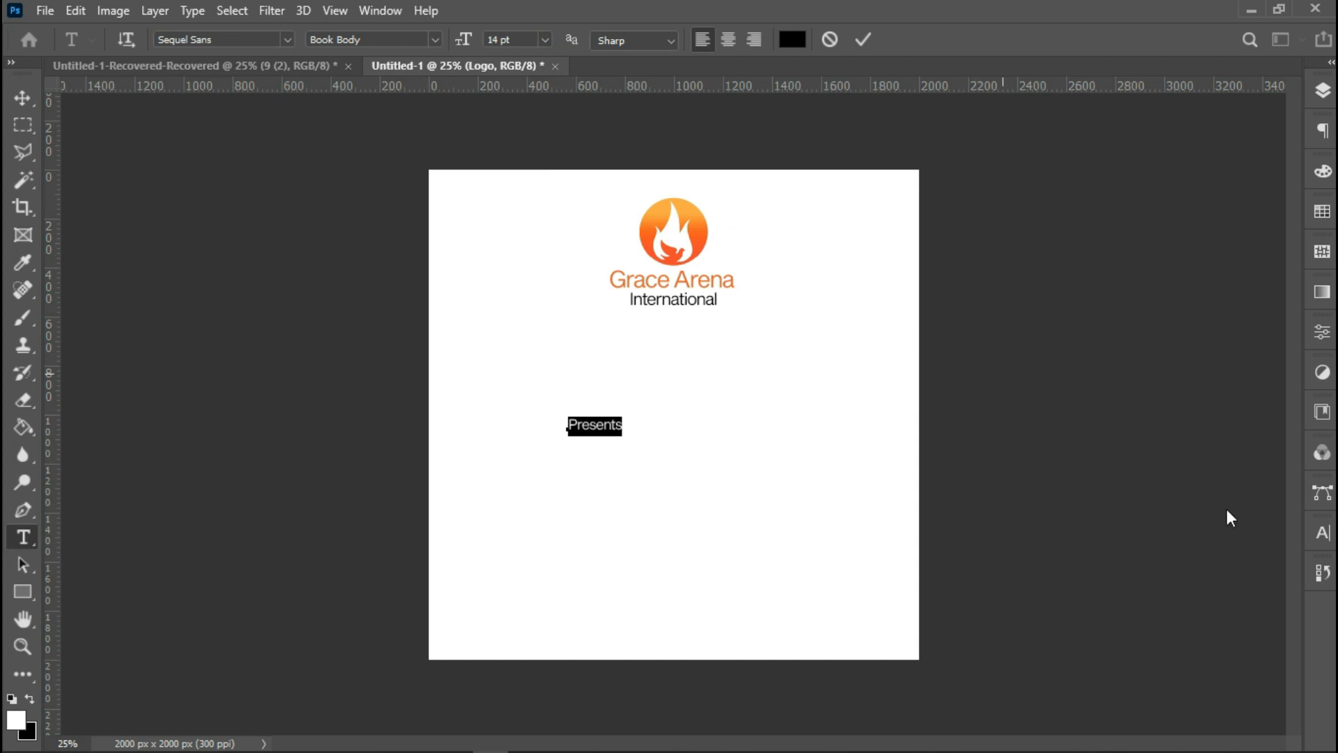
Set the tracking of 'Presents' to 1000 in the Character panel.
{"action": "left_click", "coordinate": [1323, 533]}
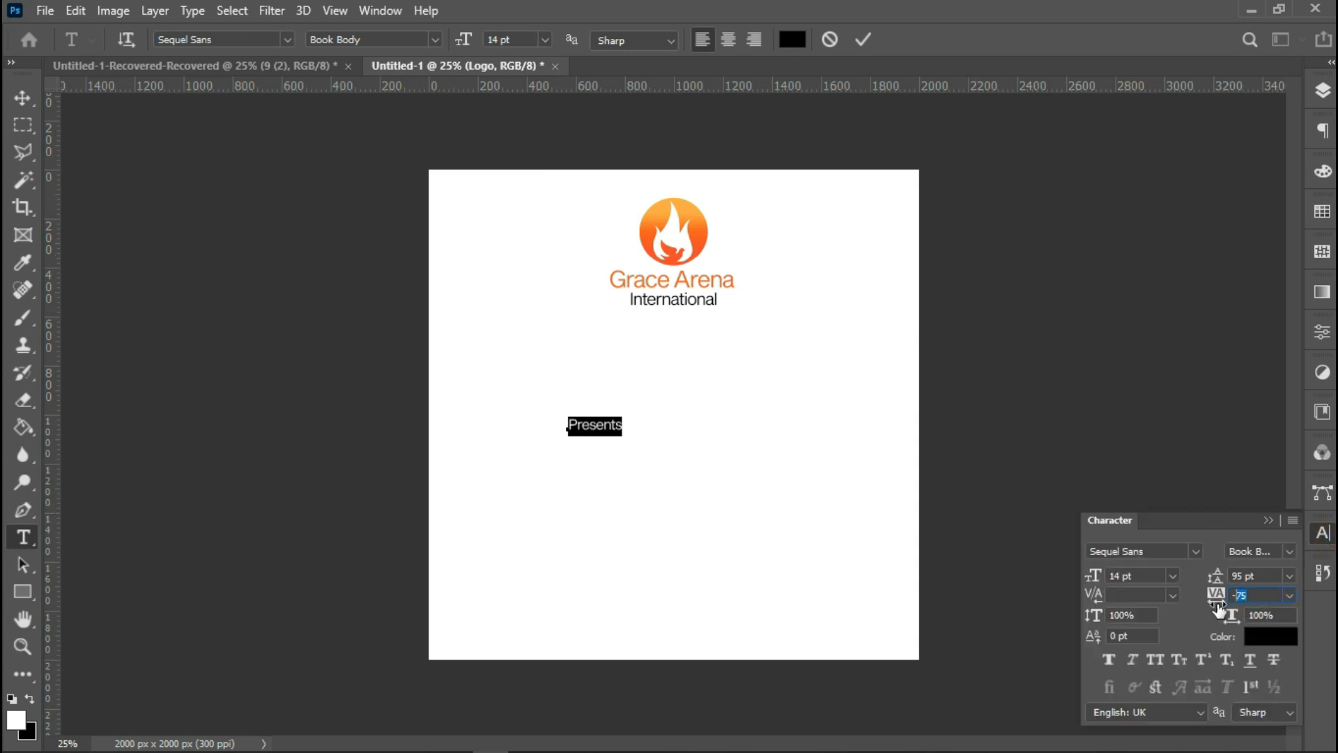
{"action": "left_click", "coordinate": [1250, 601]}
{"action": "type", "text": "-1"}
{"action": "type", "text": "00"}
{"action": "key", "text": "Return"}
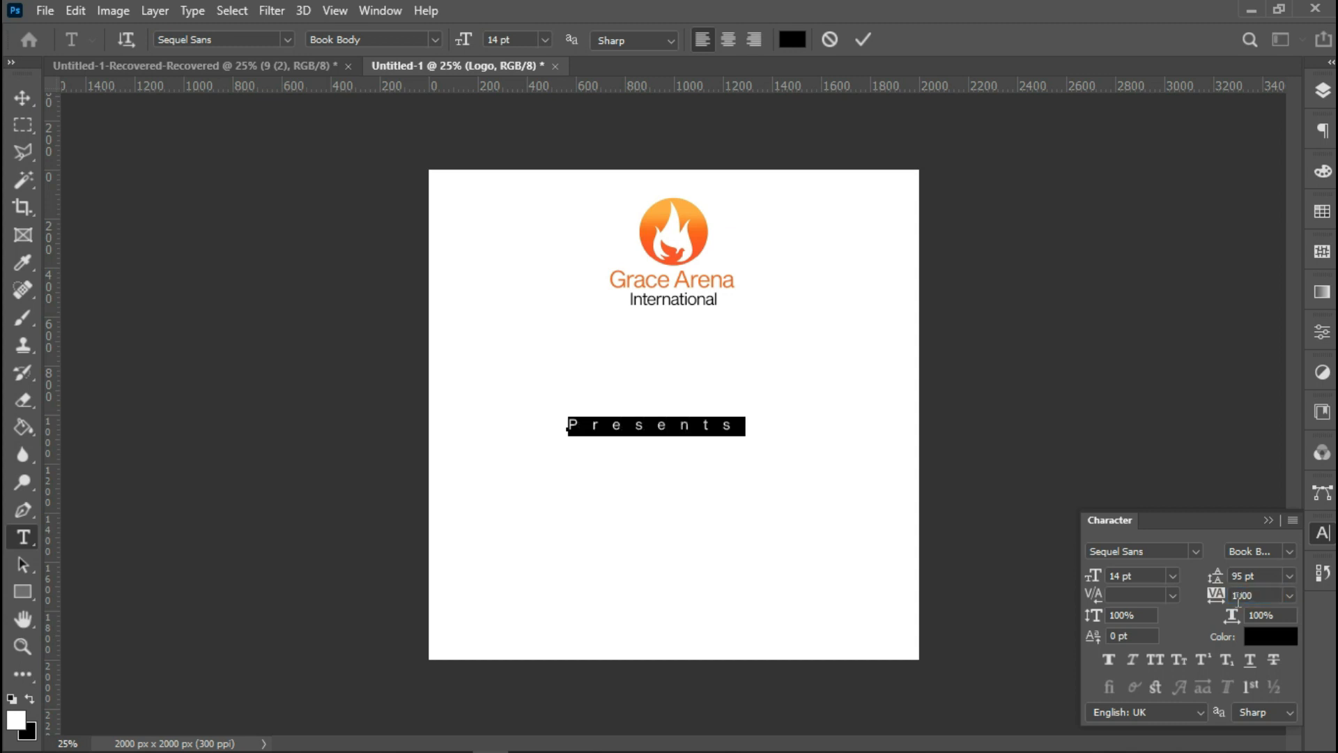
Set the 'Presents' font size to 8 pt, move it just beneath 'International', and commit the text.
{"action": "left_click", "coordinate": [546, 42]}
{"action": "left_click", "coordinate": [522, 96]}
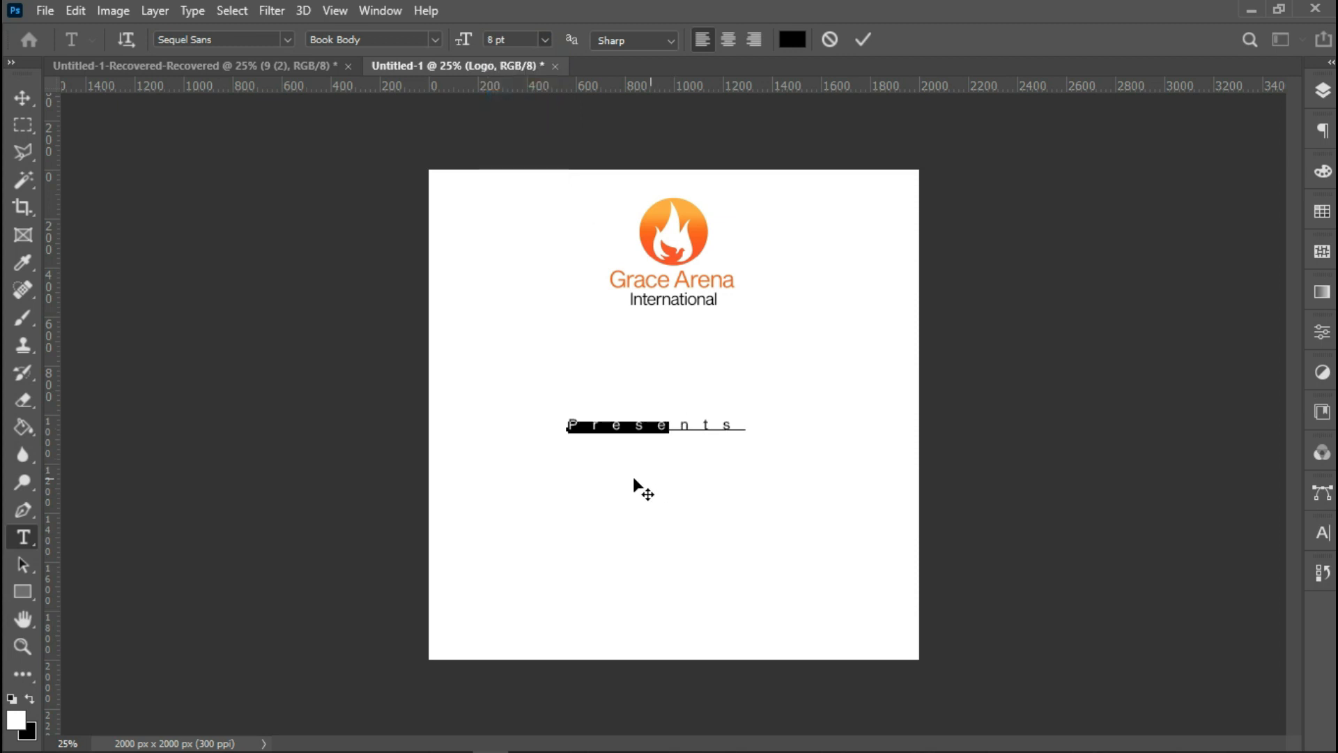
{"action": "left_click_drag", "start_coordinate": [621, 488], "coordinate": [674, 383]}
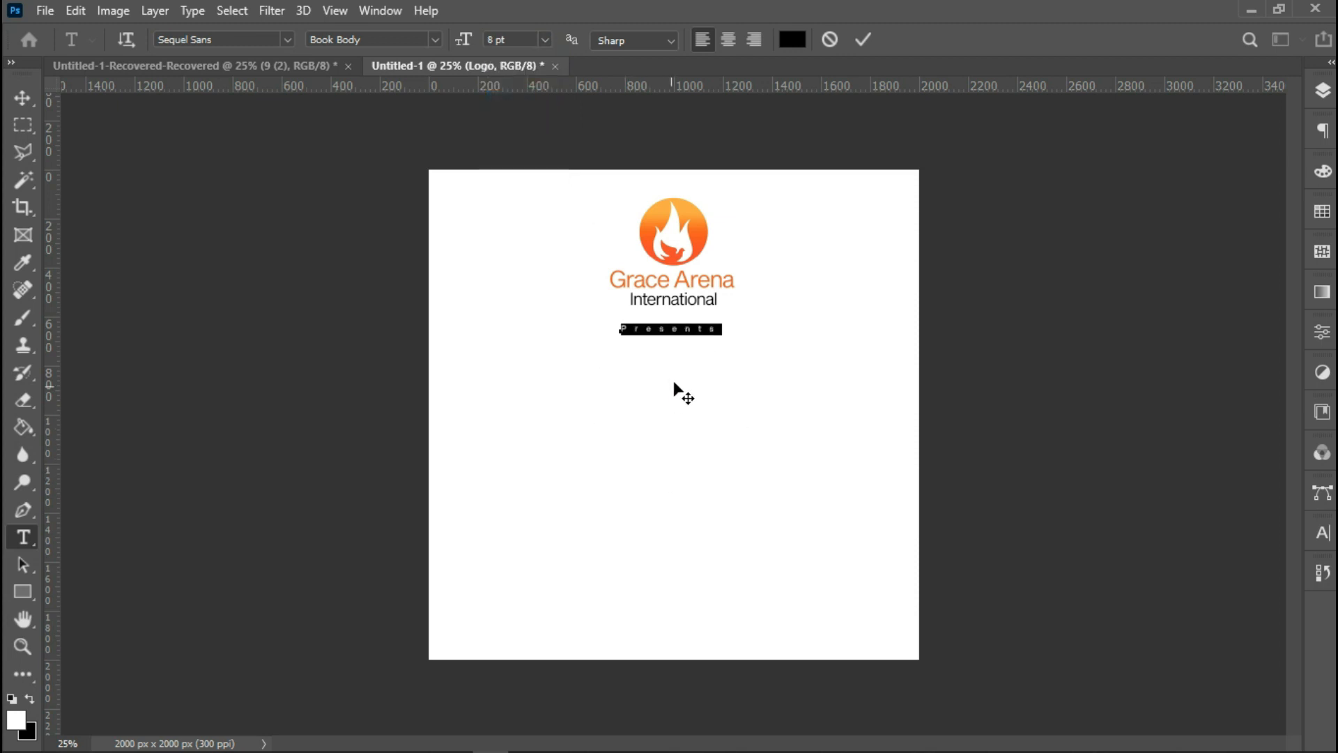
{"action": "left_click", "coordinate": [864, 42]}
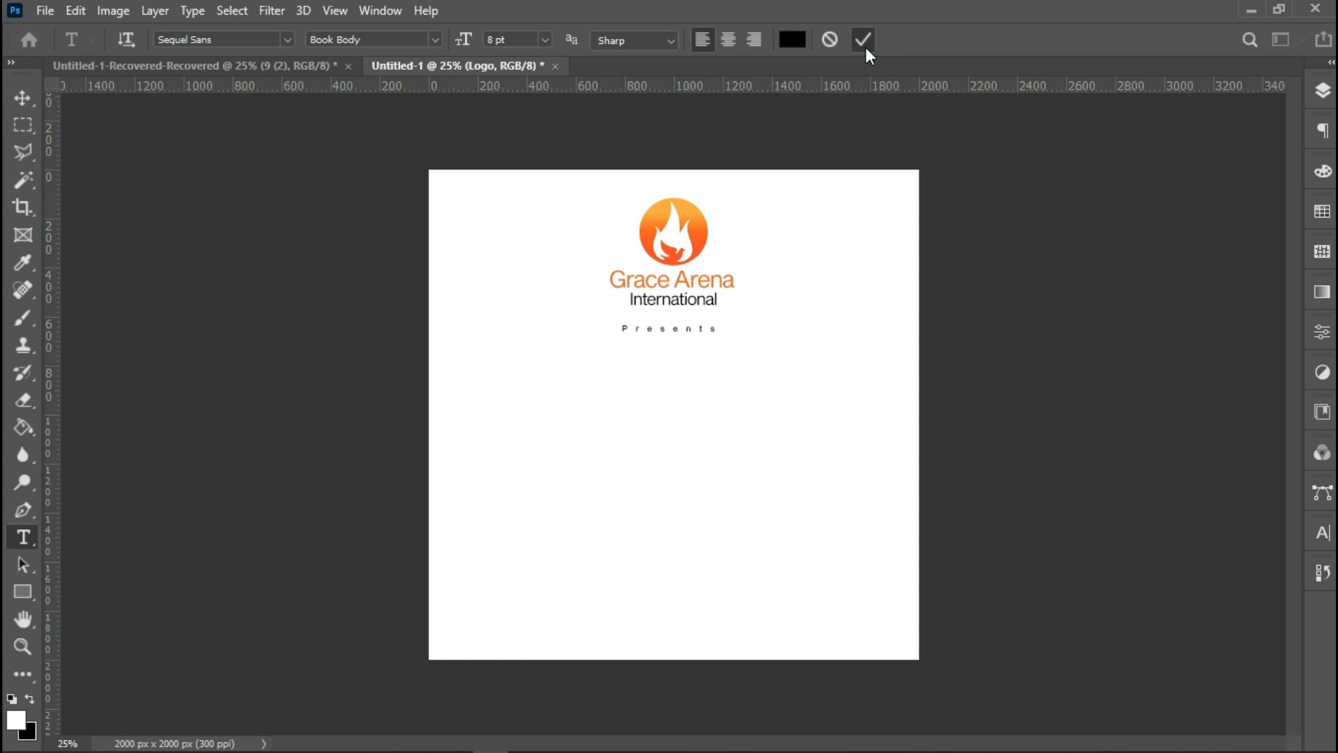
Centre the 'Presents' text horizontally on the canvas.
{"action": "key", "text": "ctrl+a"}
{"action": "left_click", "coordinate": [19, 94]}
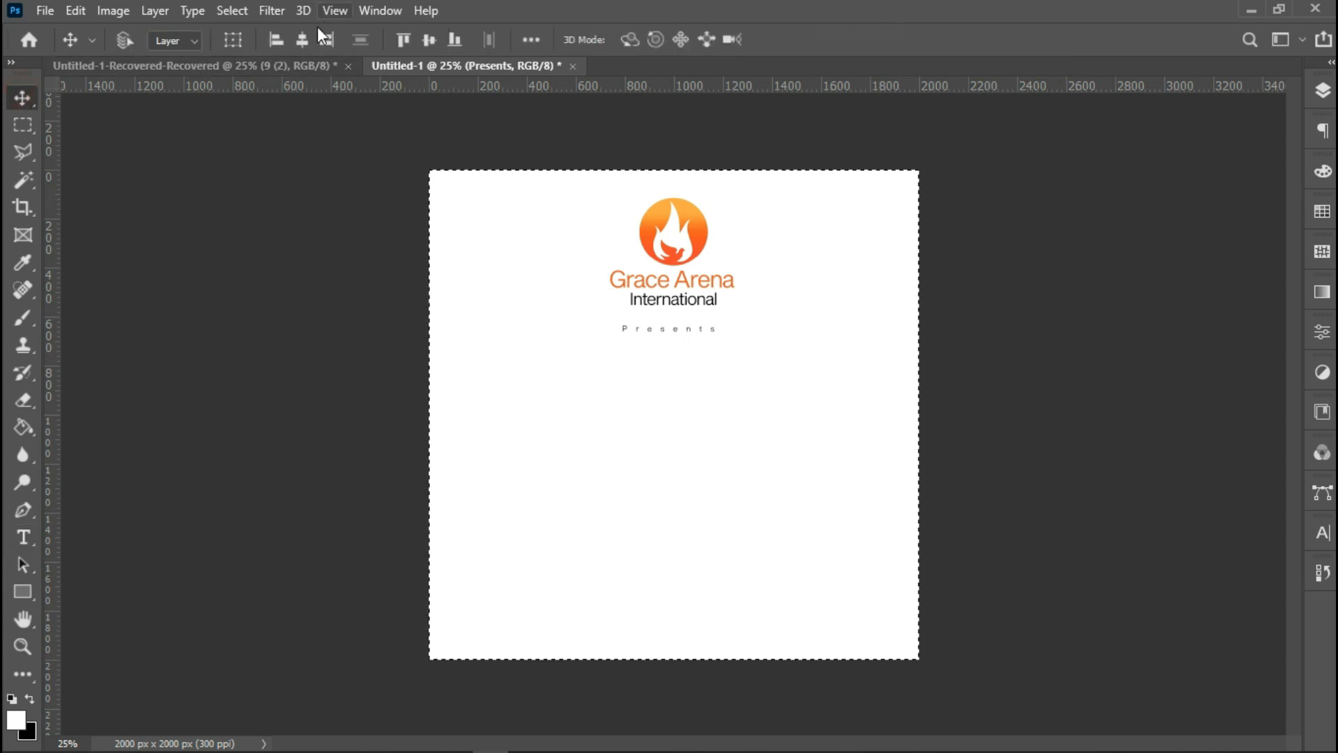
{"action": "left_click", "coordinate": [303, 40]}
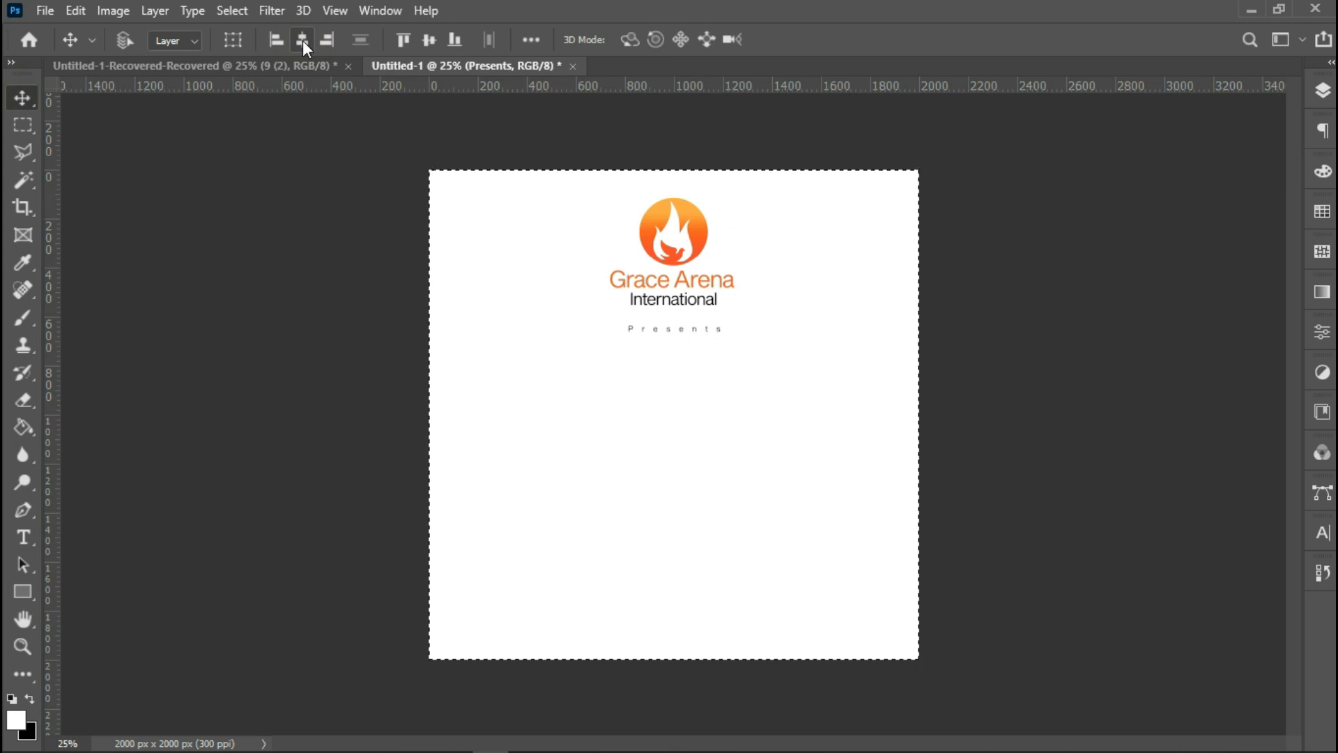
{"action": "key", "text": "ctrl+d"}
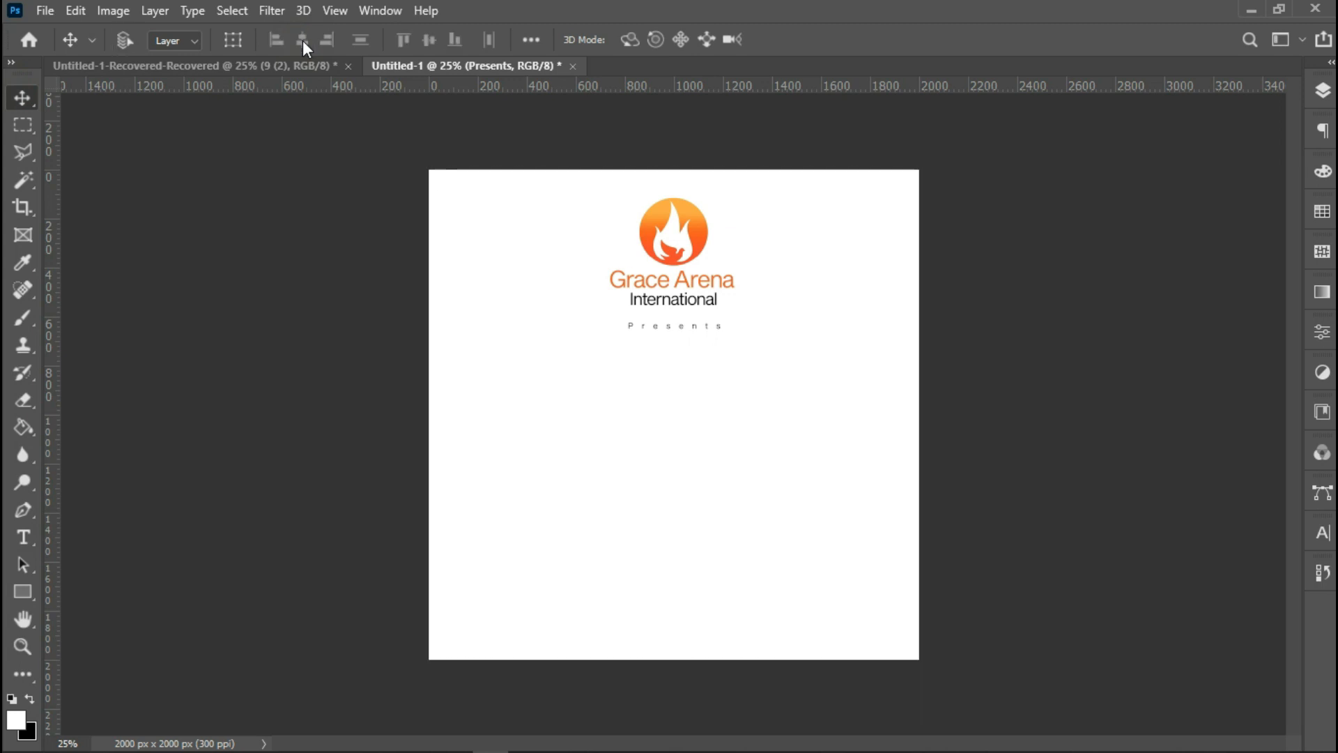
Add a text layer reading 'Upper Room' lower on the canvas and select all its text.
{"action": "left_click", "coordinate": [23, 537]}
{"action": "left_click", "coordinate": [595, 424]}
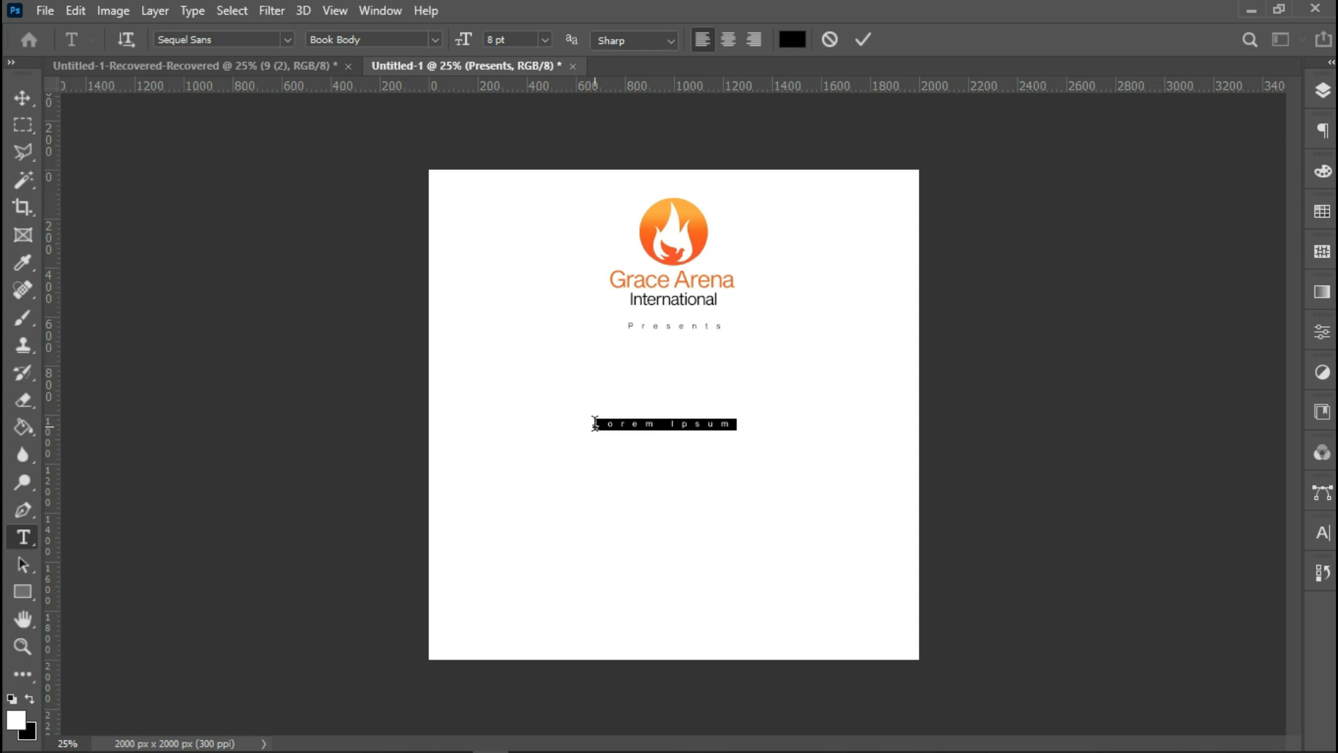
{"action": "key", "text": "BackSpace"}
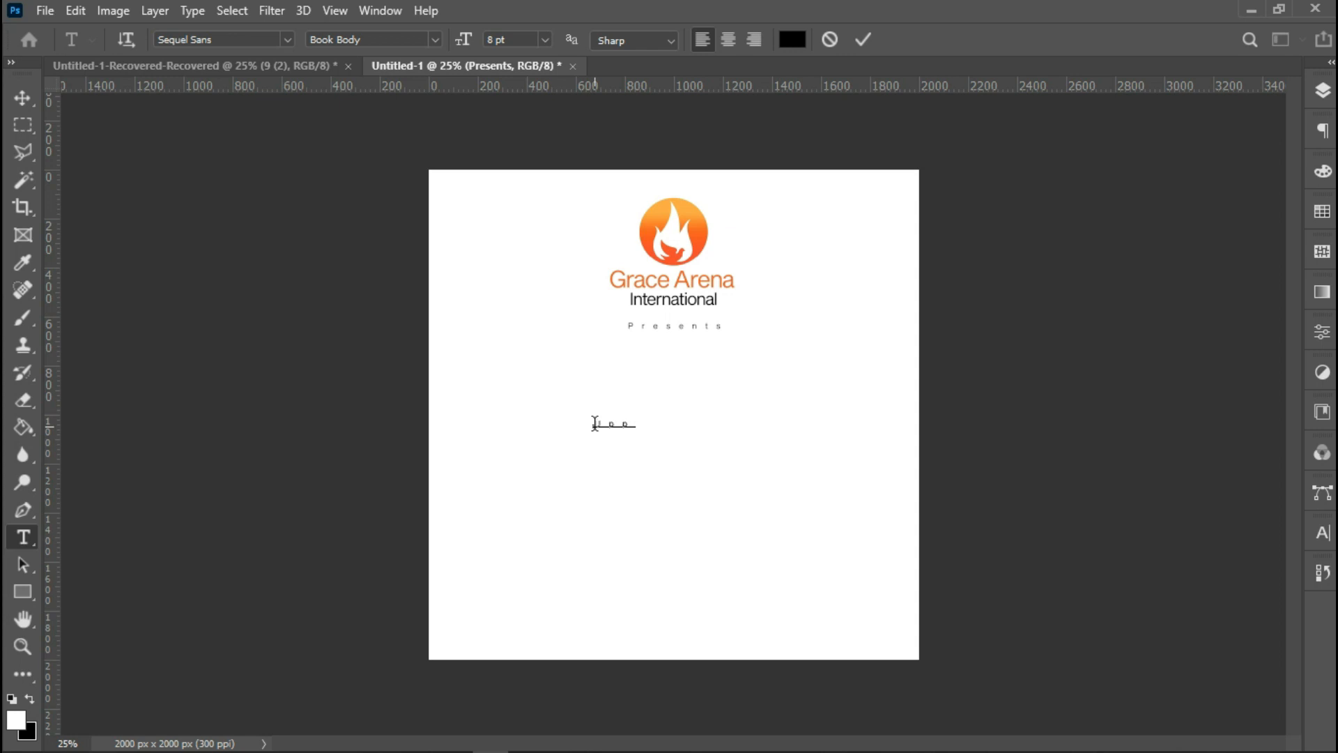
{"action": "type", "text": "Upper Room"}
{"action": "right_click", "coordinate": [655, 425]}
{"action": "left_click", "coordinate": [697, 59]}
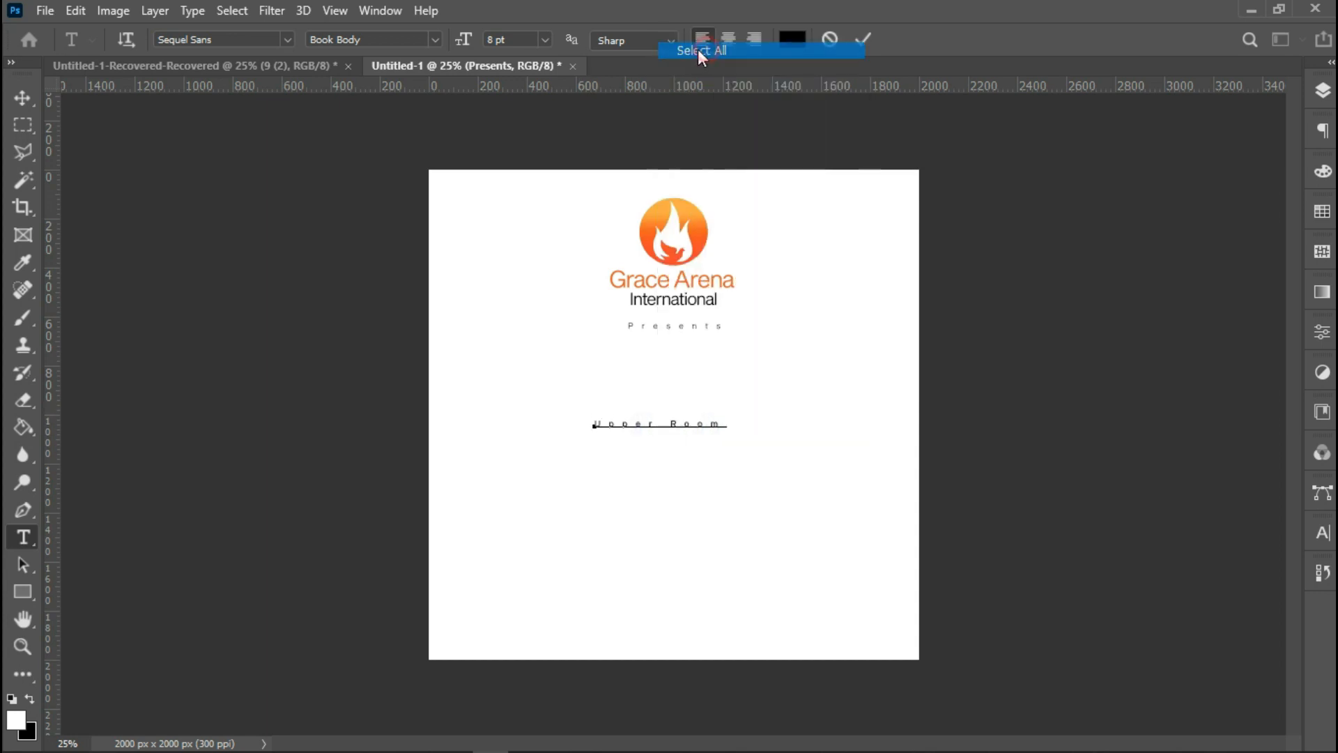
Set the tracking of 'Upper Room' to 0.
{"action": "left_click", "coordinate": [1321, 535]}
{"action": "left_click", "coordinate": [1291, 596]}
{"action": "left_click", "coordinate": [1268, 471]}
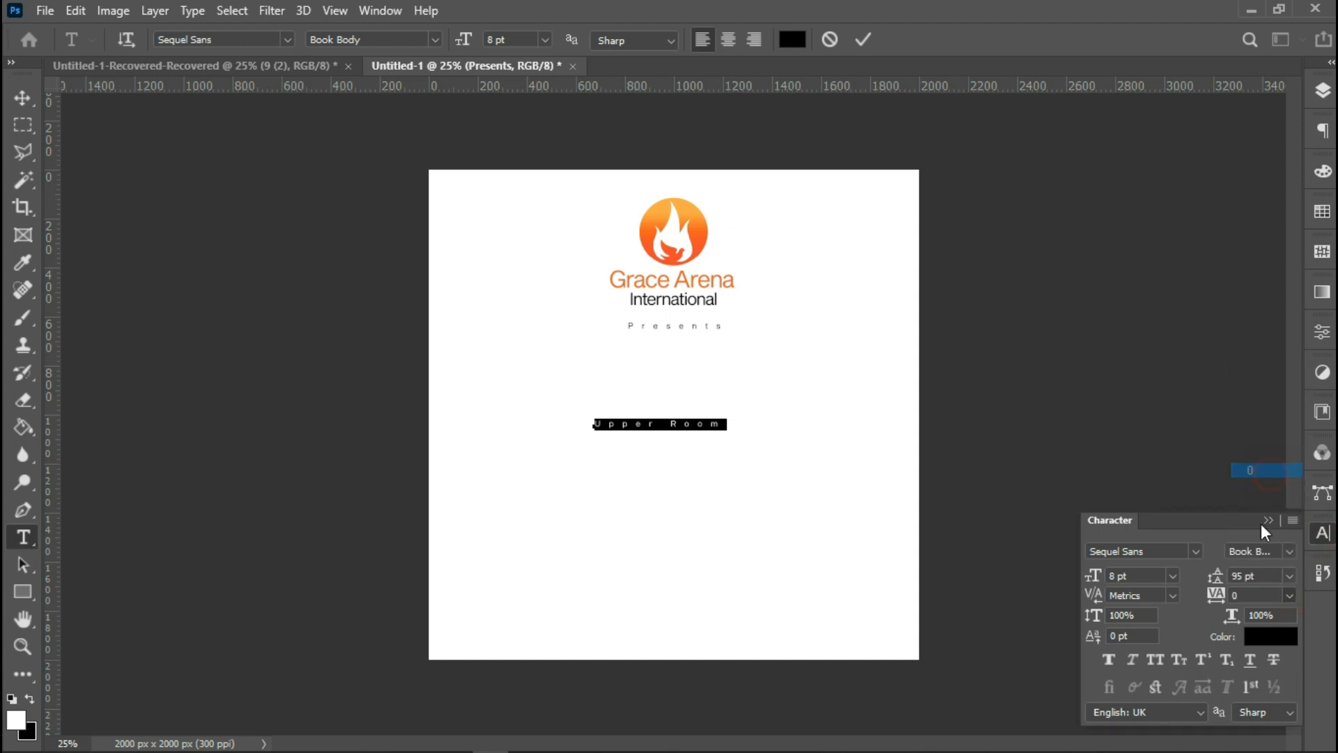
Set the 'Upper Room' font size to 36 pt.
{"action": "double_click", "coordinate": [1152, 573]}
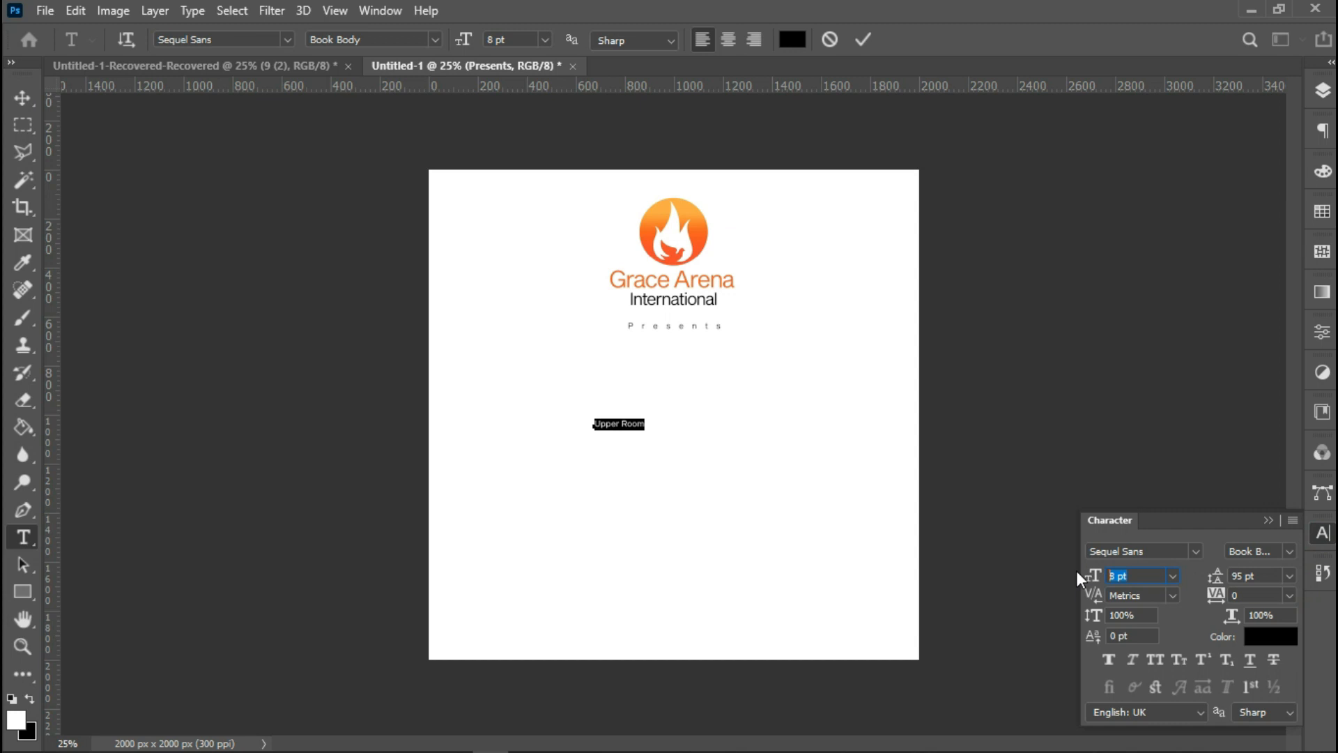
{"action": "left_click", "coordinate": [1172, 576]}
{"action": "left_click", "coordinate": [1136, 520]}
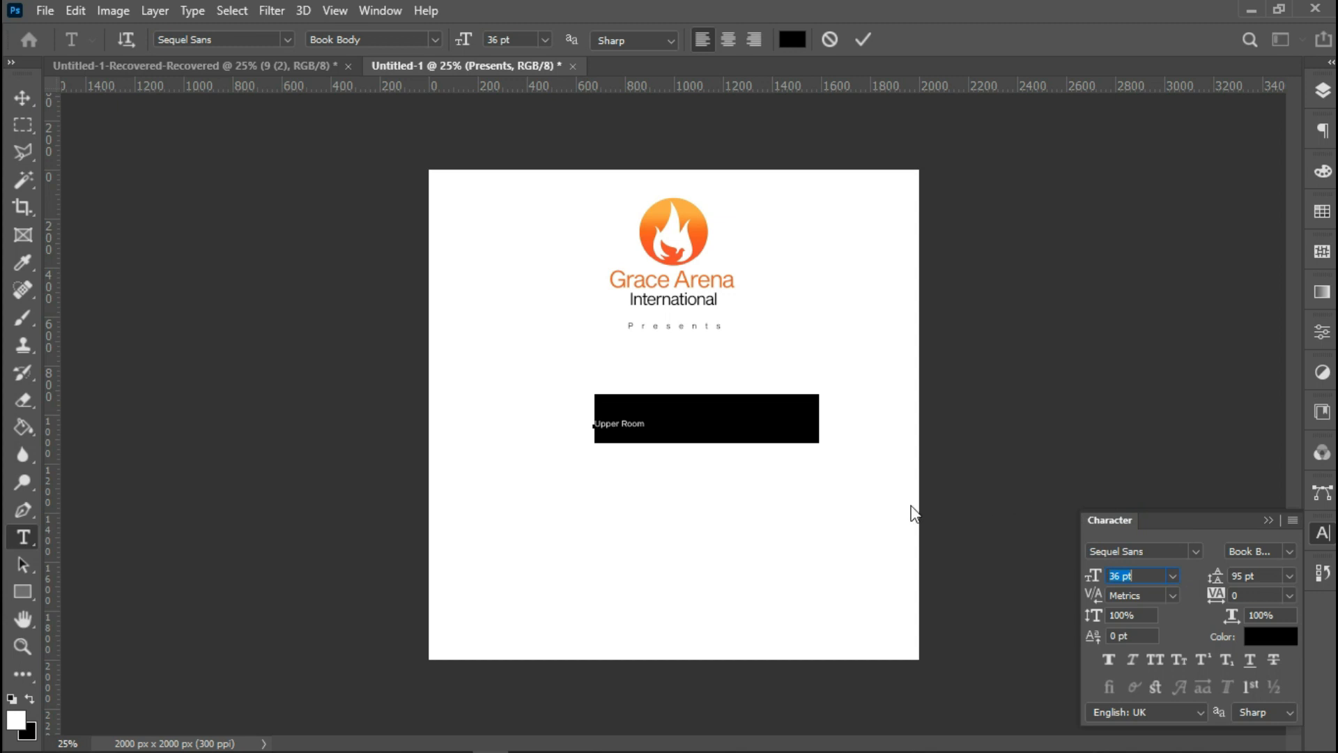
Change the 'Upper Room' font to Dharma Gothic E Regular Italic.
{"action": "left_click", "coordinate": [1148, 551]}
{"action": "double_click", "coordinate": [1102, 550]}
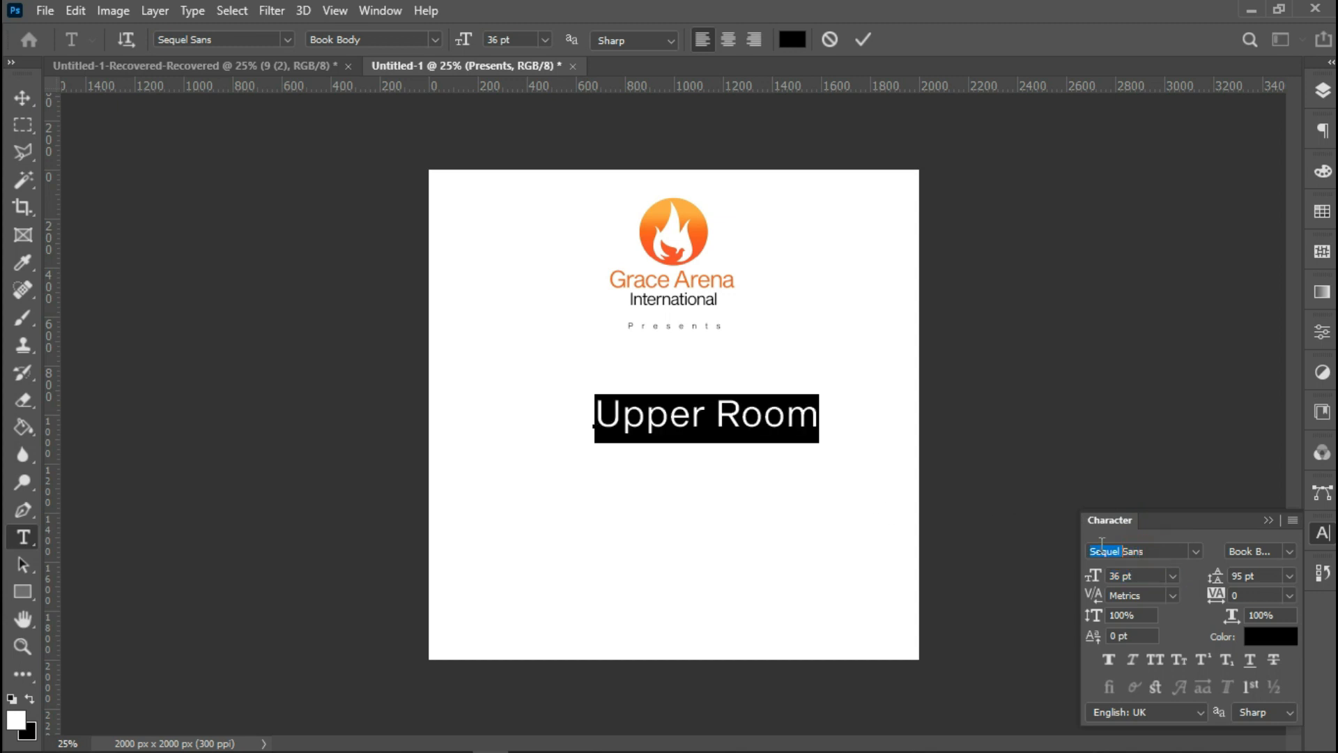
{"action": "type", "text": "dj"}
{"action": "key", "text": "BackSpace"}
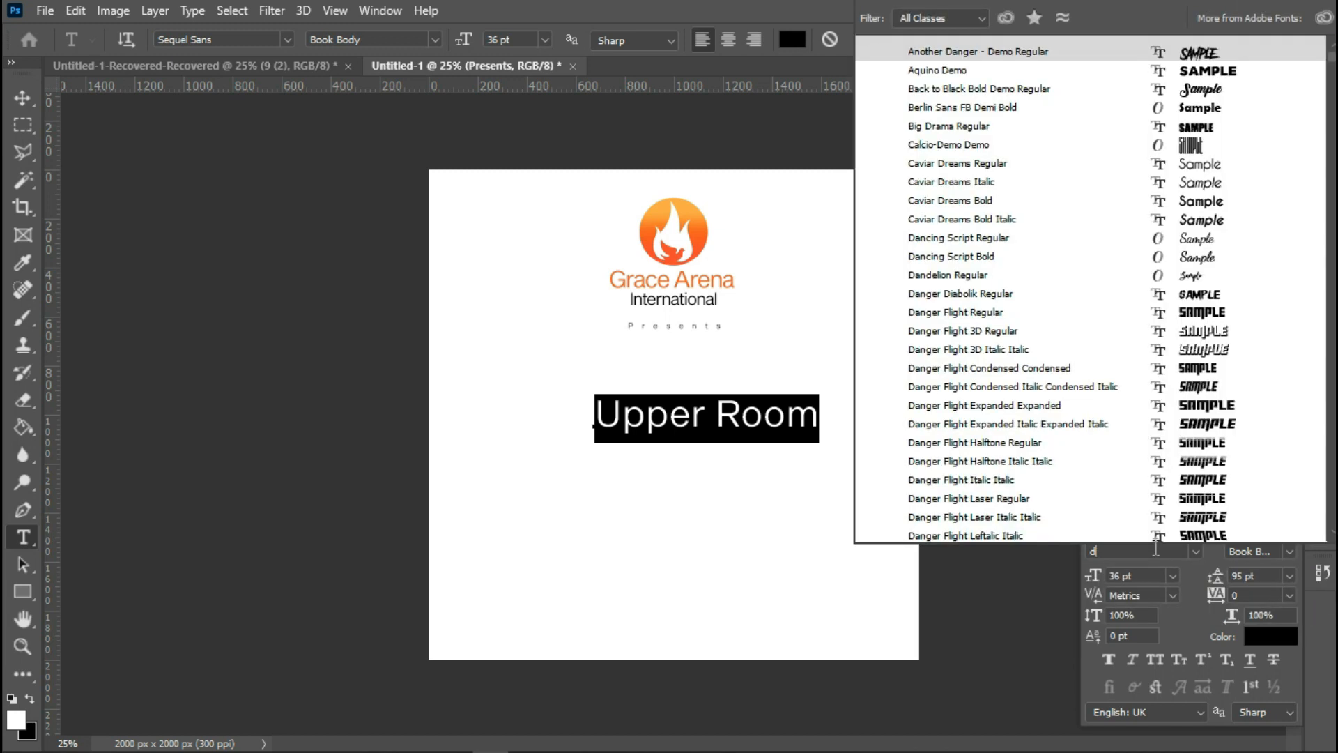
{"action": "type", "text": "harma Gothic E"}
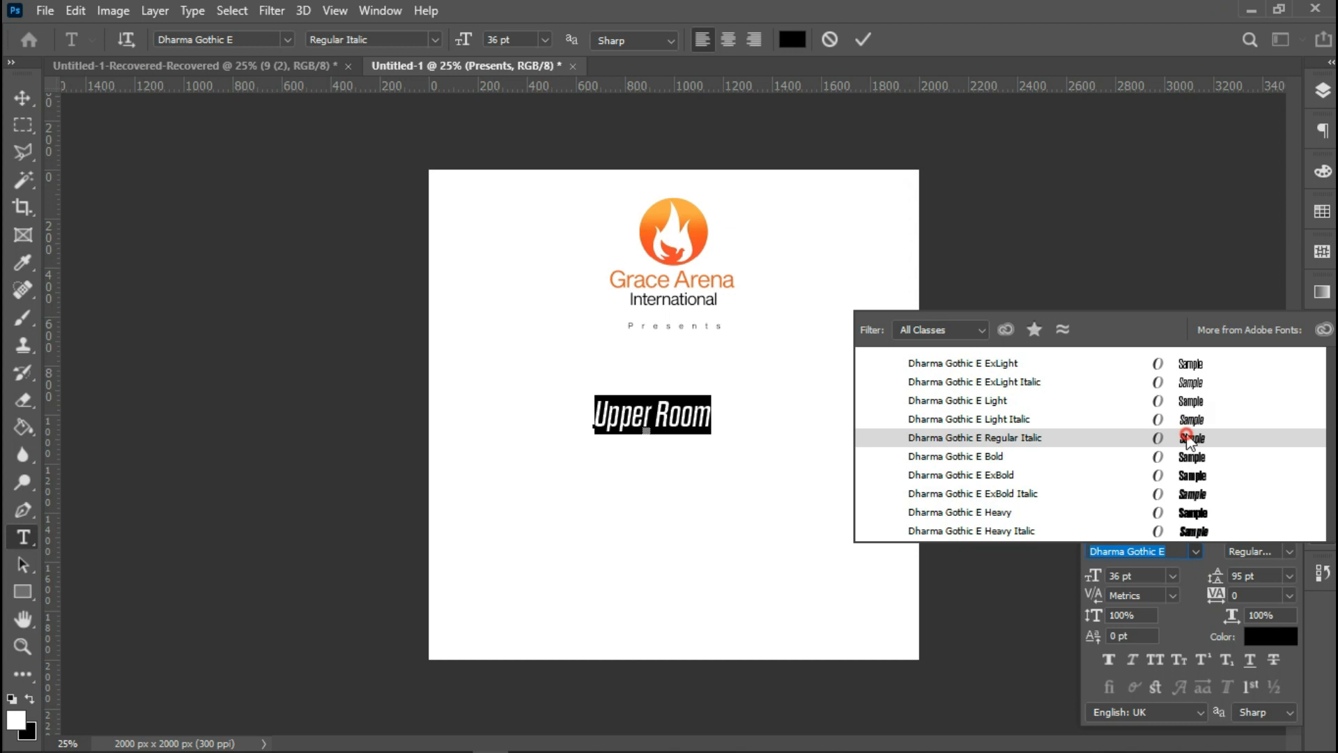
{"action": "left_click", "coordinate": [1187, 440]}
Set the tracking of 'Upper Room' to -50 and commit the text edit.
{"action": "left_click", "coordinate": [1288, 595]}
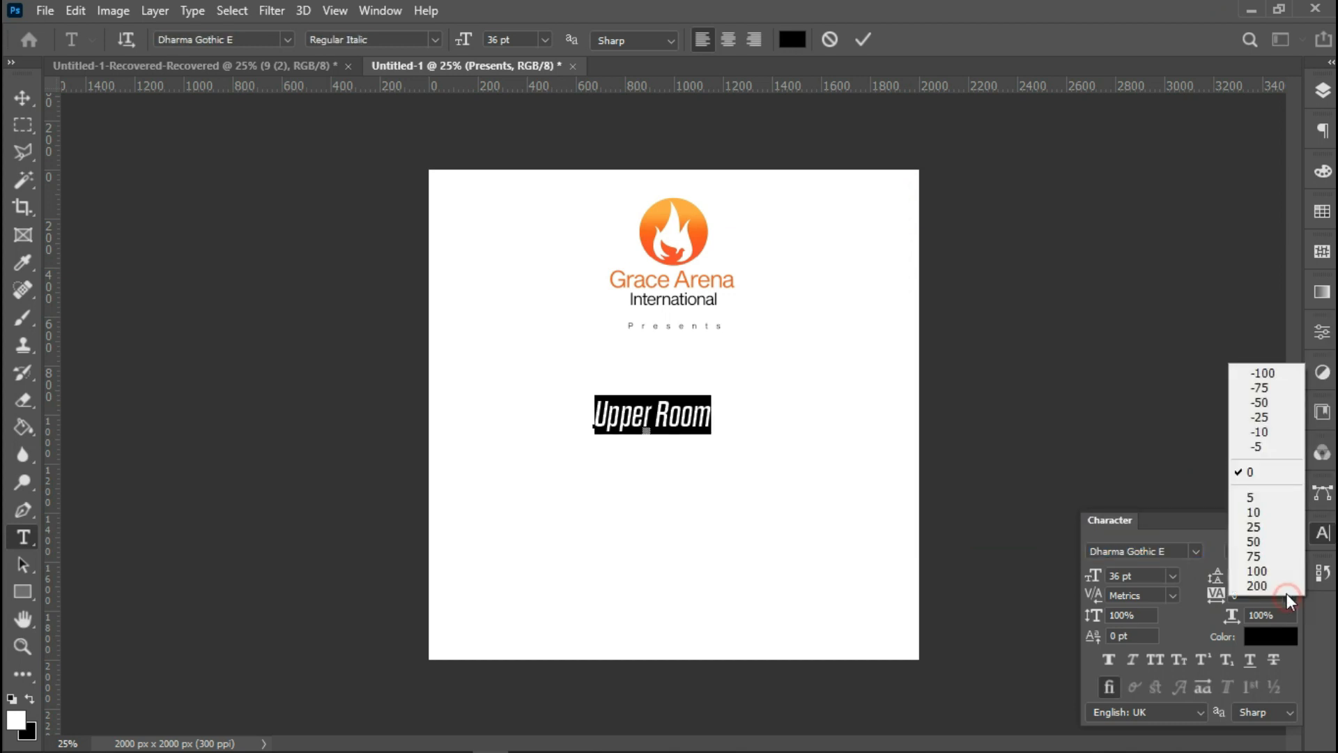
{"action": "left_click", "coordinate": [1249, 403]}
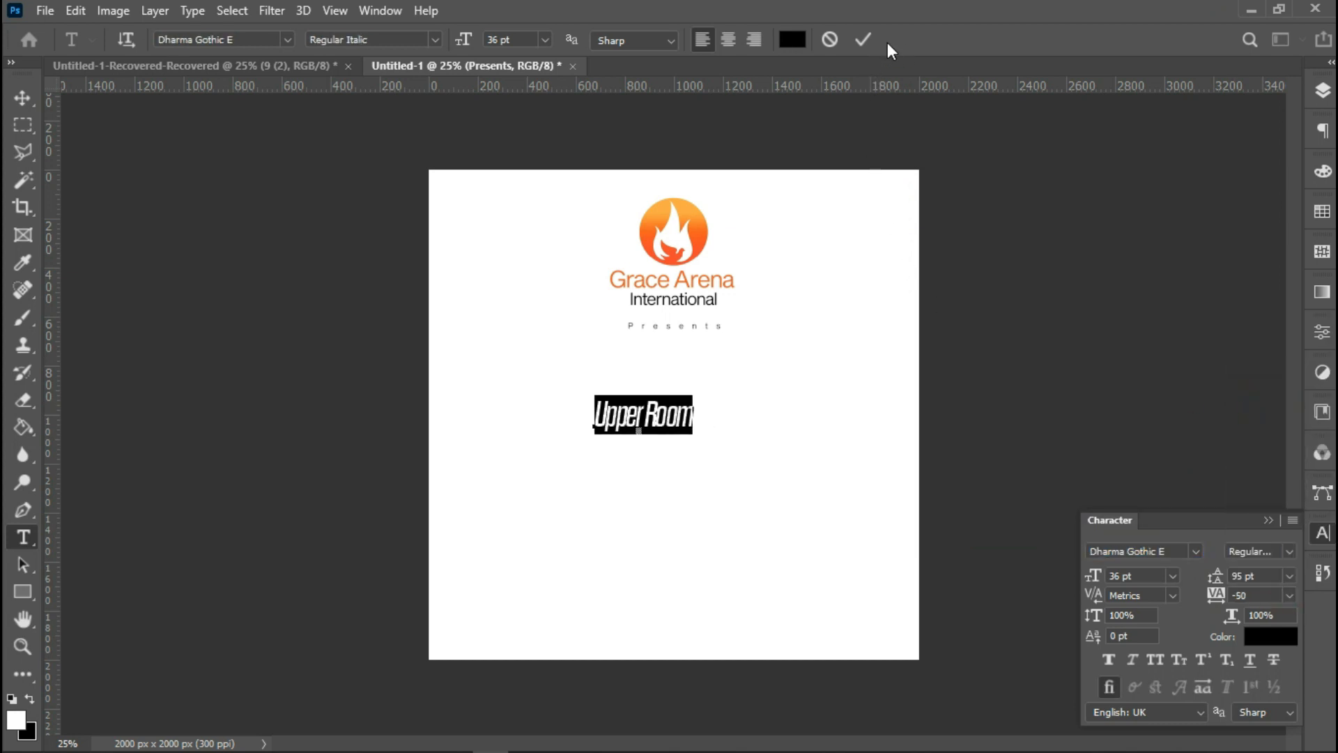
{"action": "left_click", "coordinate": [863, 39]}
Centre the 'Upper Room' text horizontally on the canvas and deselect.
{"action": "key", "text": "ctrl+a"}
{"action": "left_click", "coordinate": [22, 98]}
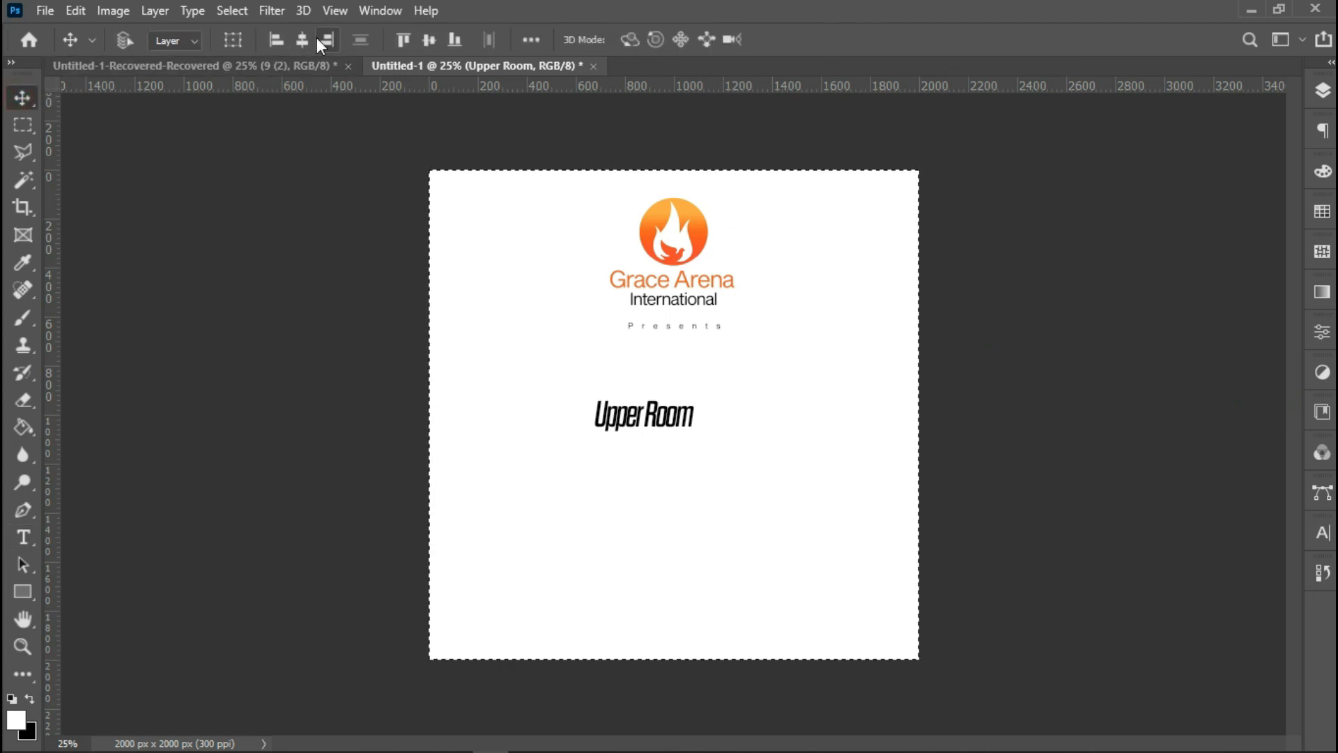
{"action": "left_click", "coordinate": [302, 42]}
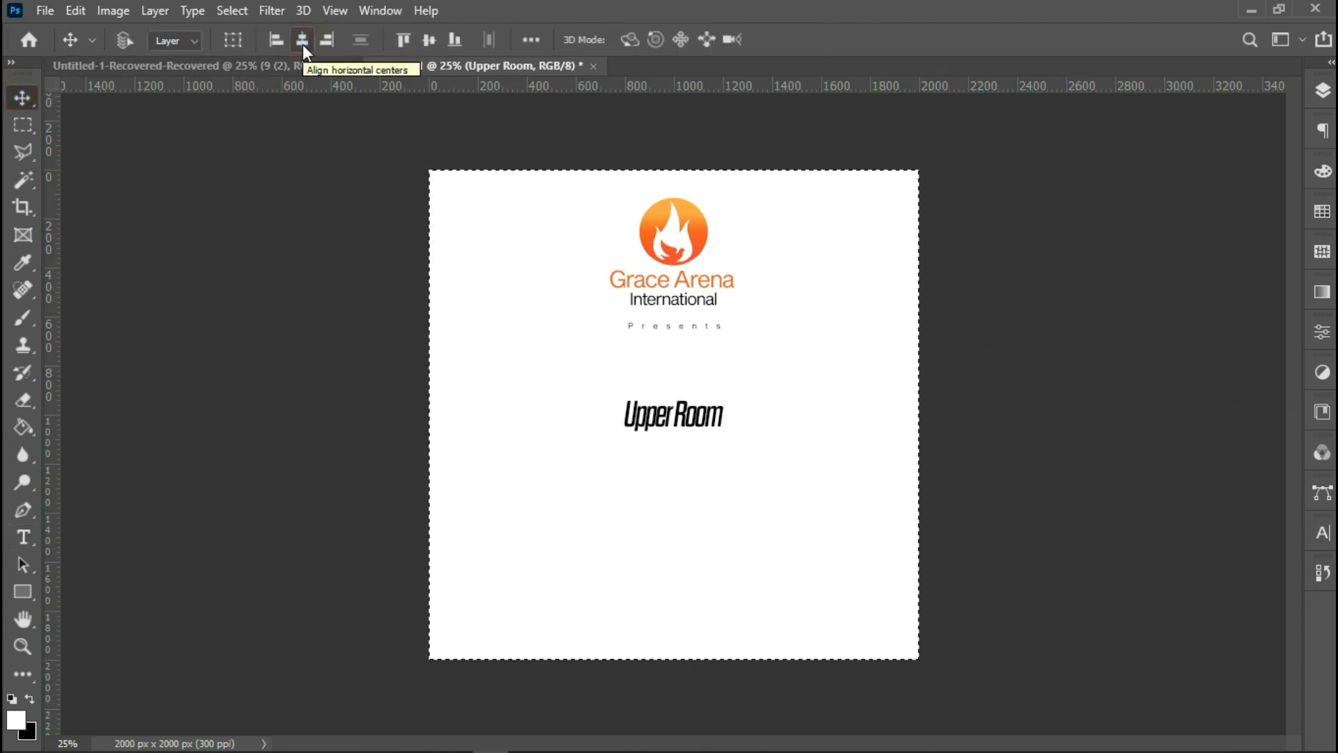
{"action": "key", "text": "ctrl+d"}
Scale 'Upper Room' up to about 222% and move it up just beneath the 'Presents' line.
{"action": "key", "text": "ctrl+t"}
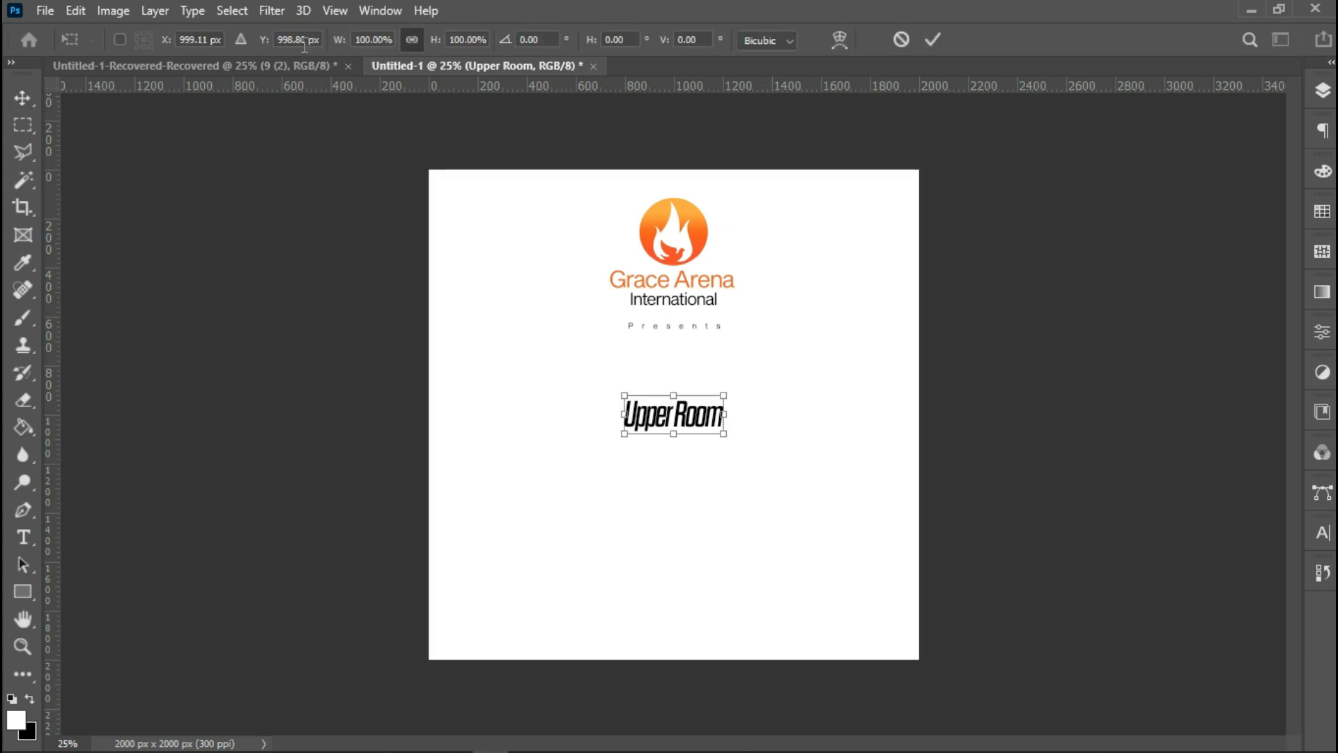
{"action": "left_click_drag", "start_coordinate": [725, 396], "coordinate": [790, 365]}
{"action": "key", "text": "Up"}
{"action": "key", "text": "Up"}
{"action": "key", "text": "Up"}
{"action": "key", "text": "Up"}
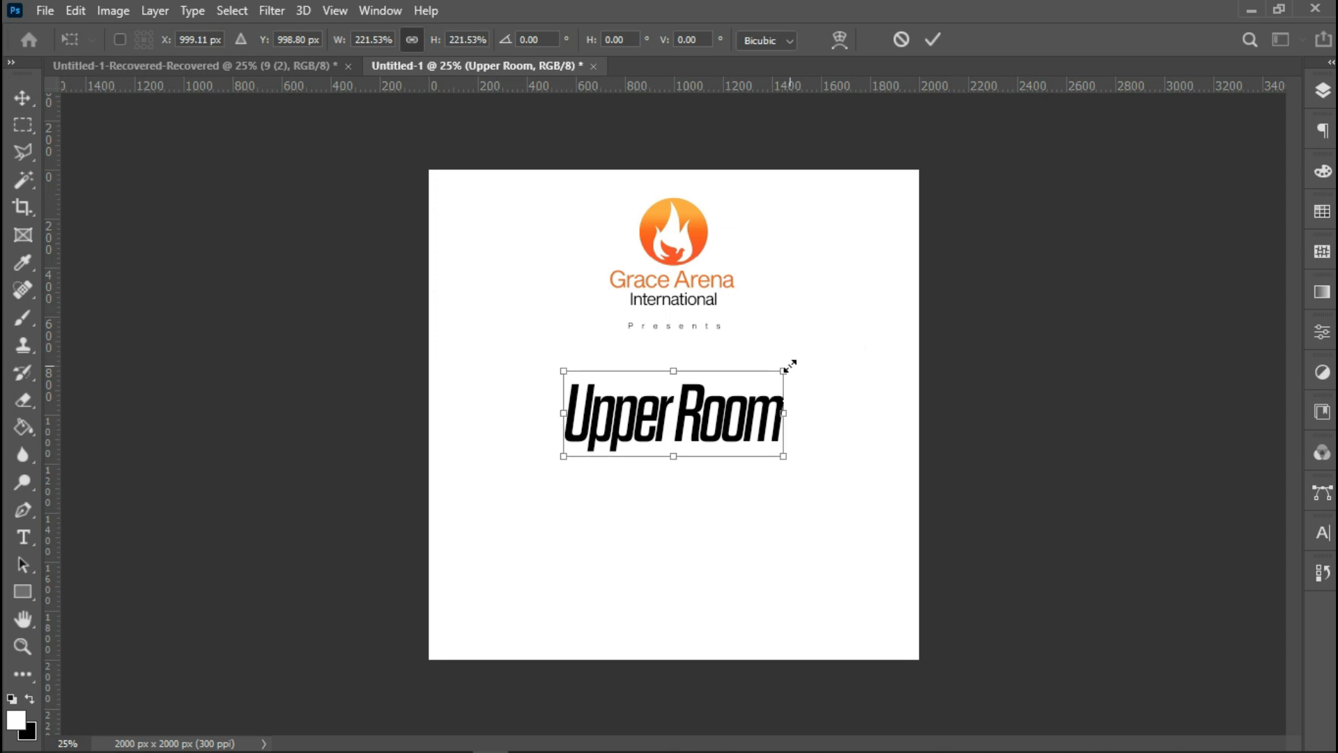
{"action": "key", "text": "Up"}
{"action": "key", "text": "Up"}
{"action": "key", "text": "Up"}
{"action": "key", "text": "Up"}
{"action": "key", "text": "Up"}
{"action": "key", "text": "Up"}
{"action": "key", "text": "Up"}
{"action": "key", "text": "Up"}
{"action": "key", "text": "Up"}
{"action": "key", "text": "Up"}
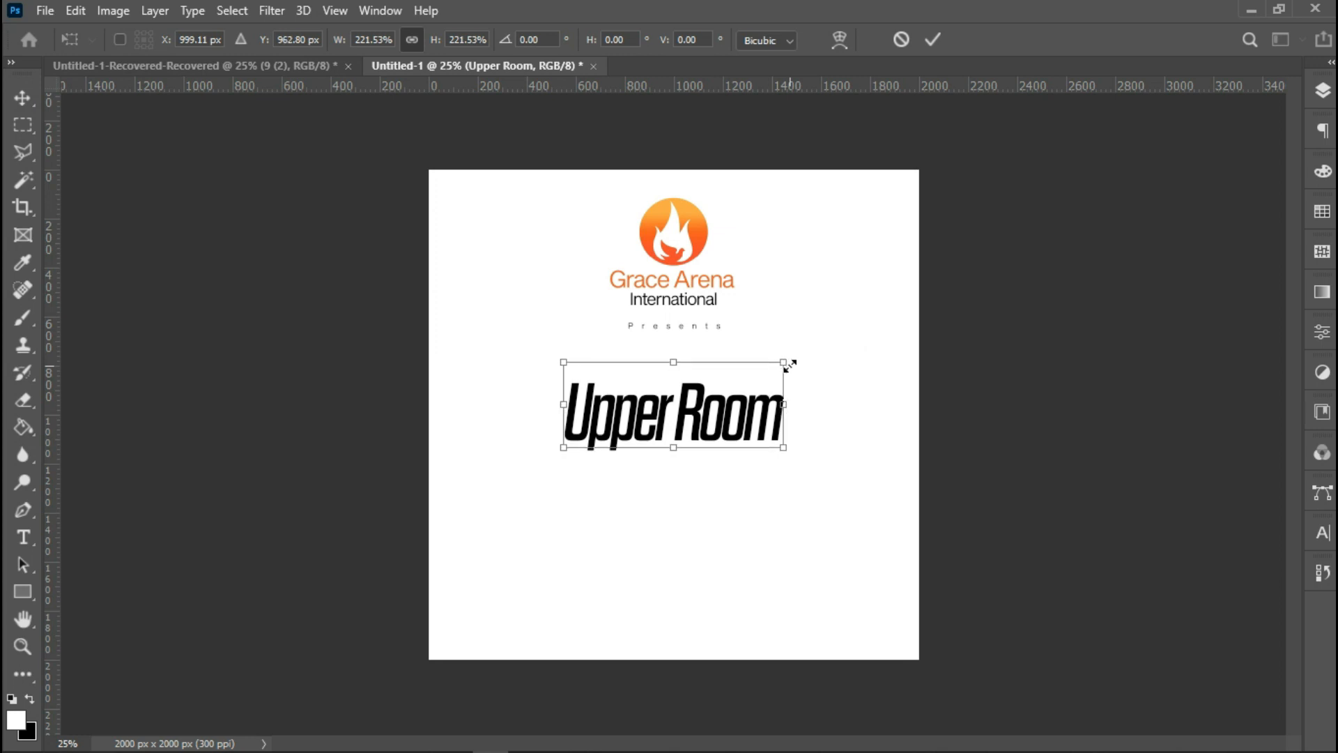
{"action": "key", "text": "Up"}
{"action": "key", "text": "Up"}
{"action": "key", "text": "Up"}
{"action": "key", "text": "Up"}
{"action": "key", "text": "Up"}
{"action": "key", "text": "Up"}
{"action": "key", "text": "Up"}
{"action": "key", "text": "Up"}
{"action": "key", "text": "Up"}
{"action": "key", "text": "Up"}
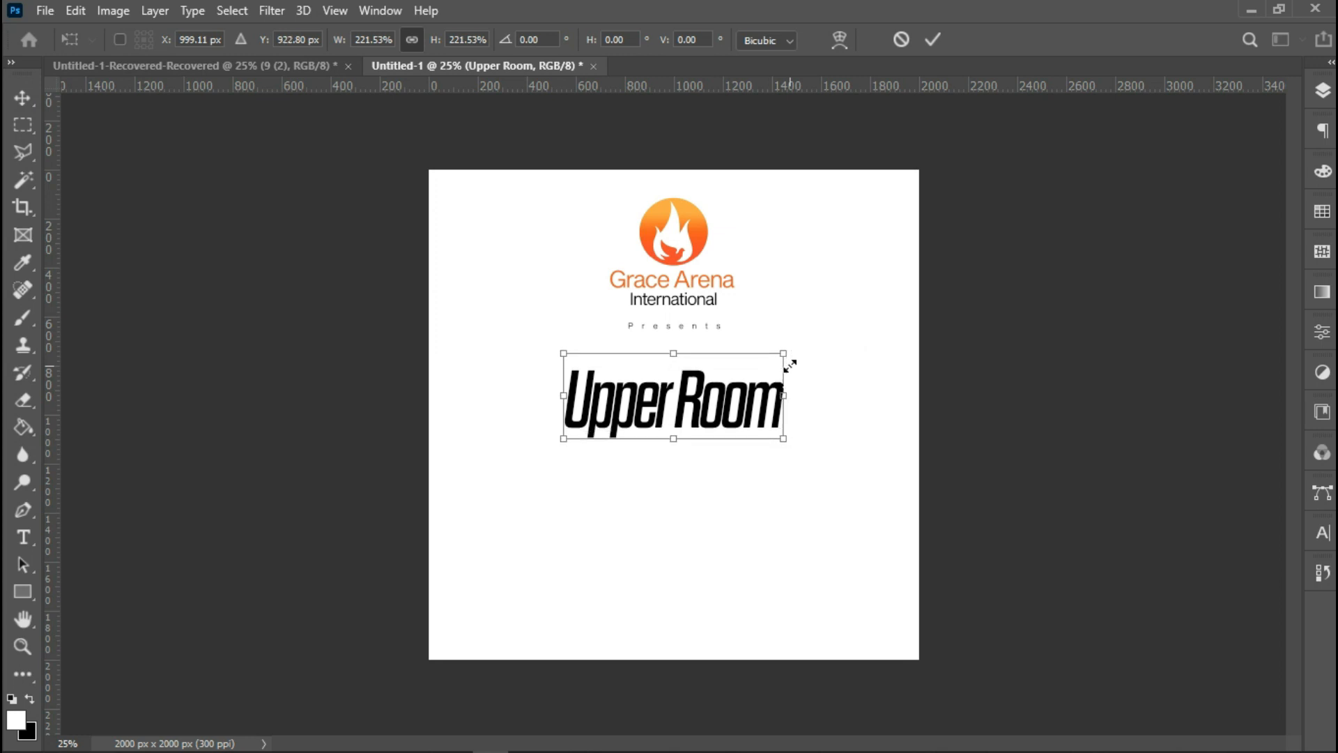
{"action": "key", "text": "Up"}
{"action": "key", "text": "Up"}
{"action": "key", "text": "Up"}
{"action": "key", "text": "Up"}
{"action": "key", "text": "Up"}
{"action": "key", "text": "Up"}
{"action": "key", "text": "Up"}
{"action": "key", "text": "Up"}
{"action": "key", "text": "Up"}
{"action": "key", "text": "Up"}
{"action": "key", "text": "Up"}
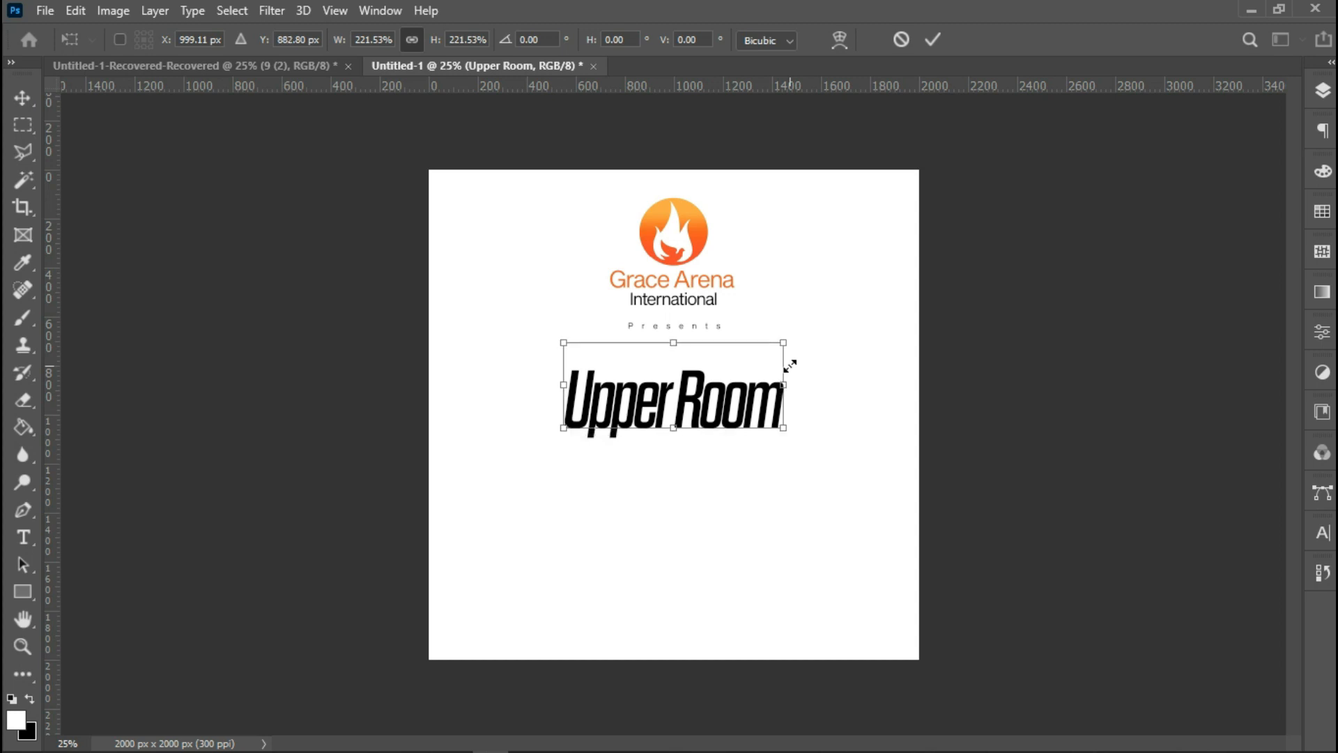
{"action": "key", "text": "Up"}
{"action": "key", "text": "Up"}
{"action": "key", "text": "Up"}
{"action": "key", "text": "Up"}
{"action": "key", "text": "Up"}
{"action": "key", "text": "Up"}
{"action": "key", "text": "Up"}
{"action": "key", "text": "Up"}
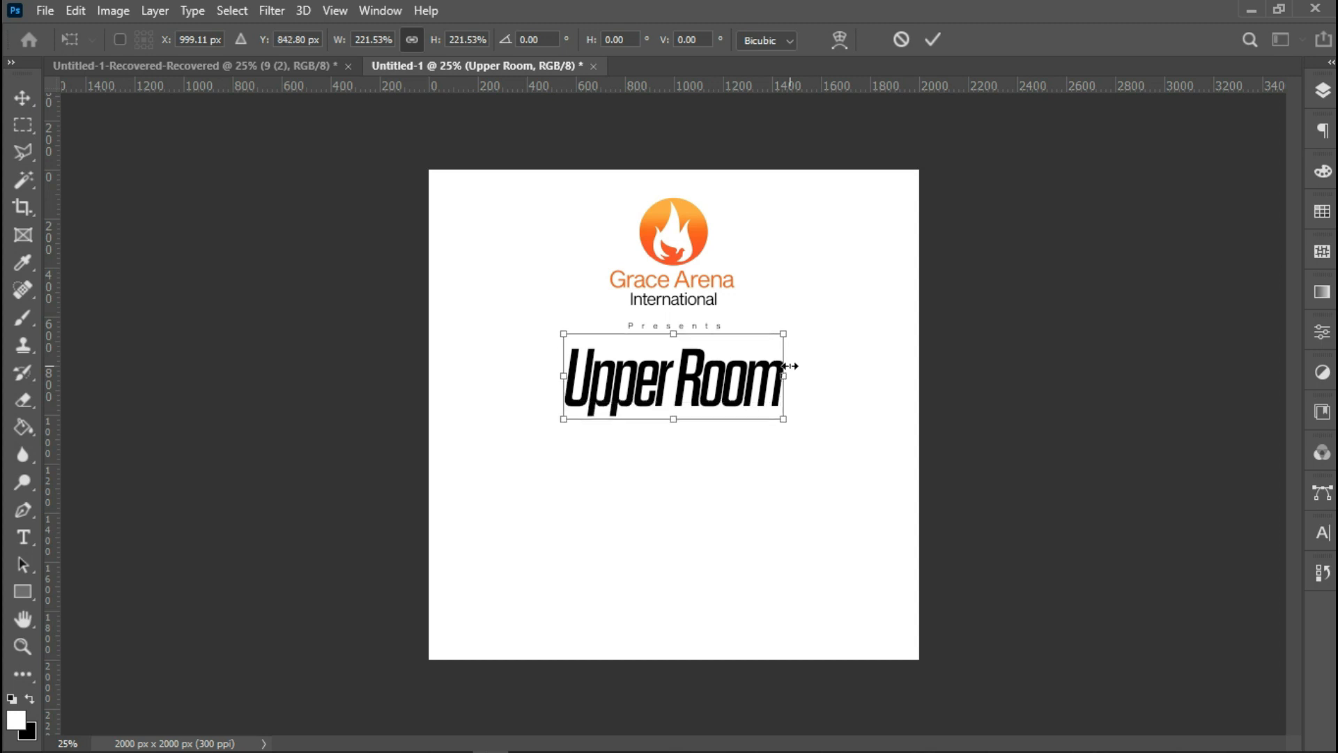
{"action": "key", "text": "Up"}
{"action": "key", "text": "Up"}
{"action": "key", "text": "Up"}
{"action": "key", "text": "Up"}
{"action": "key", "text": "Up"}
{"action": "key", "text": "Up"}
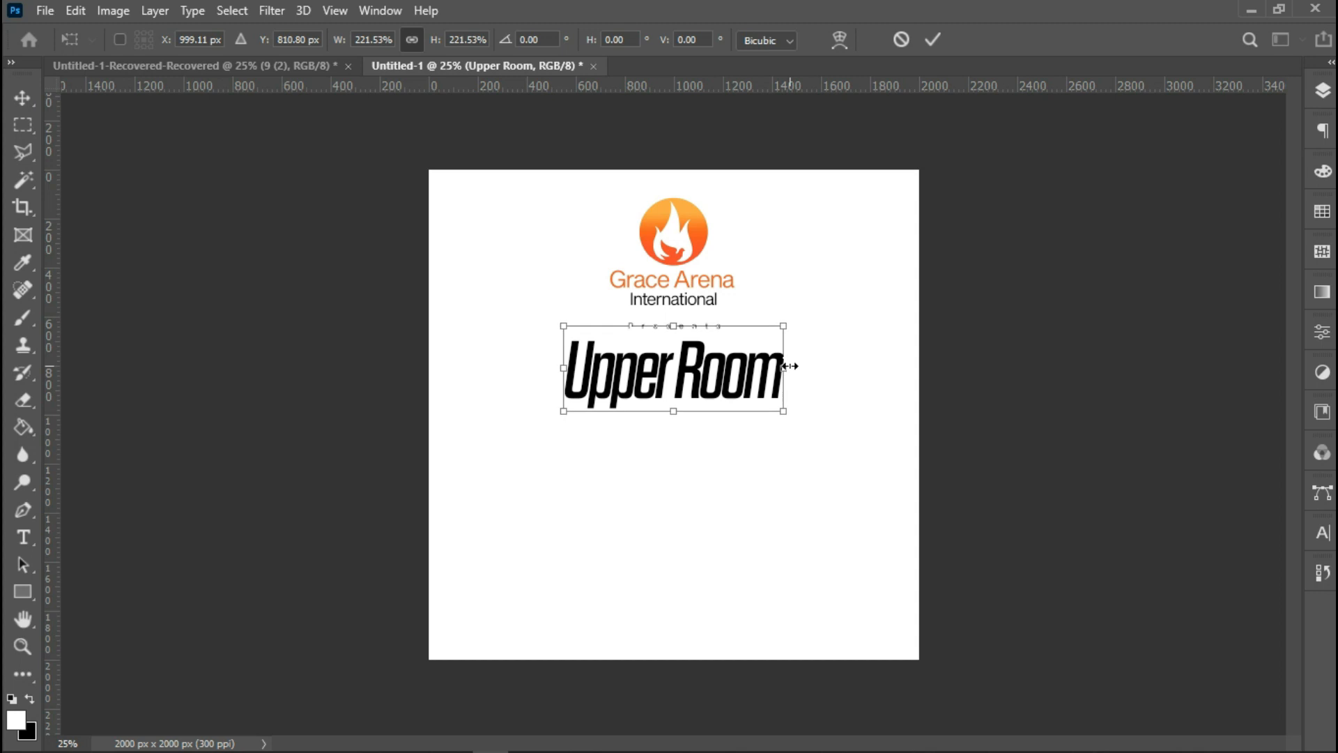
{"action": "key", "text": "Return"}
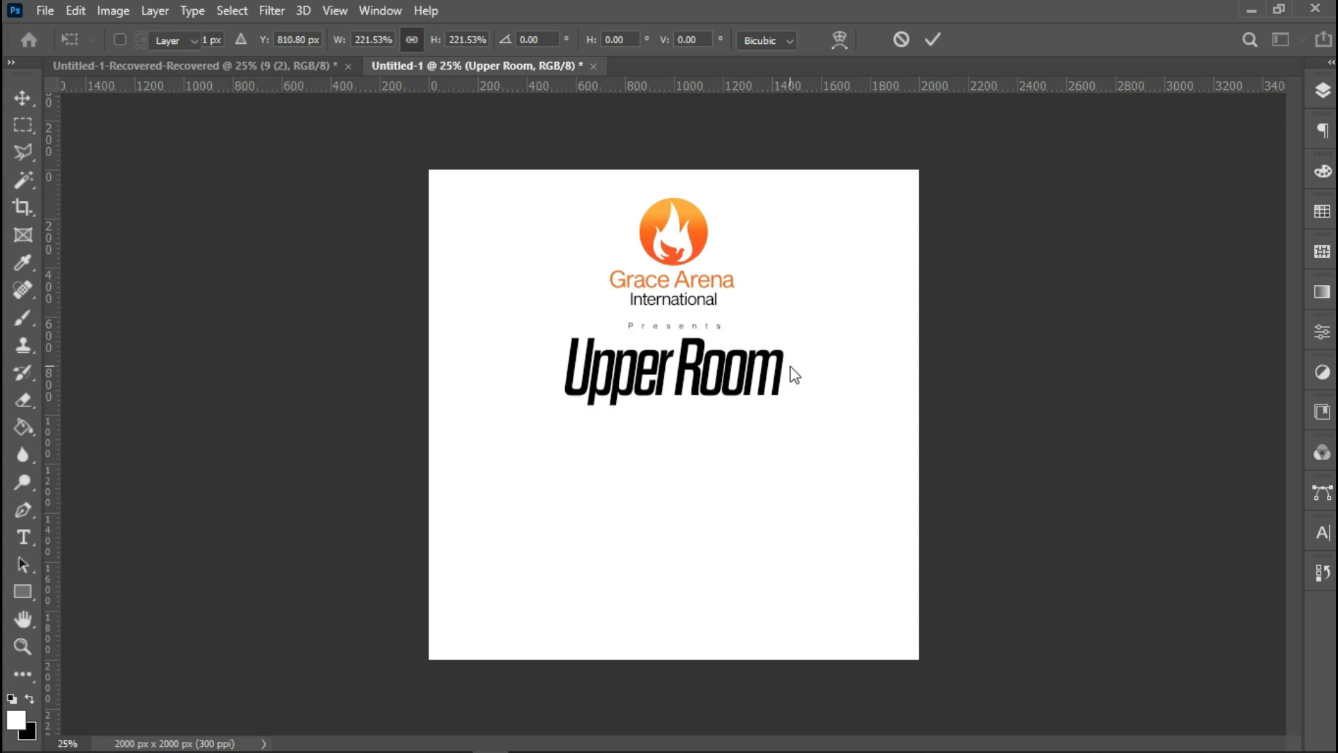
{"action": "key", "text": "Up"}
{"action": "key", "text": "Up"}
{"action": "key", "text": "Up"}
{"action": "key", "text": "Up"}
{"action": "key", "text": "Up"}
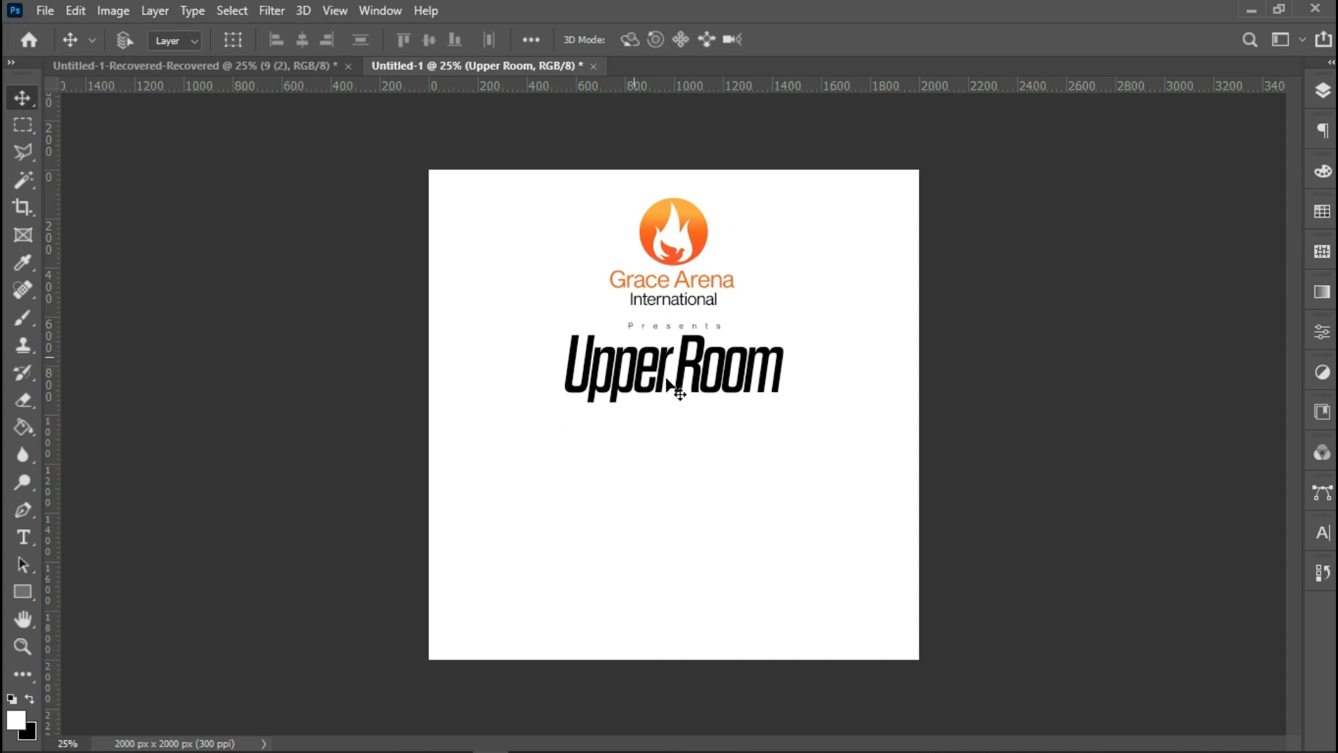
Open the Blending Options for the 'Upper Room' layer and enable a Gradient Overlay.
{"action": "left_click", "coordinate": [1322, 92]}
{"action": "left_click", "coordinate": [1215, 204]}
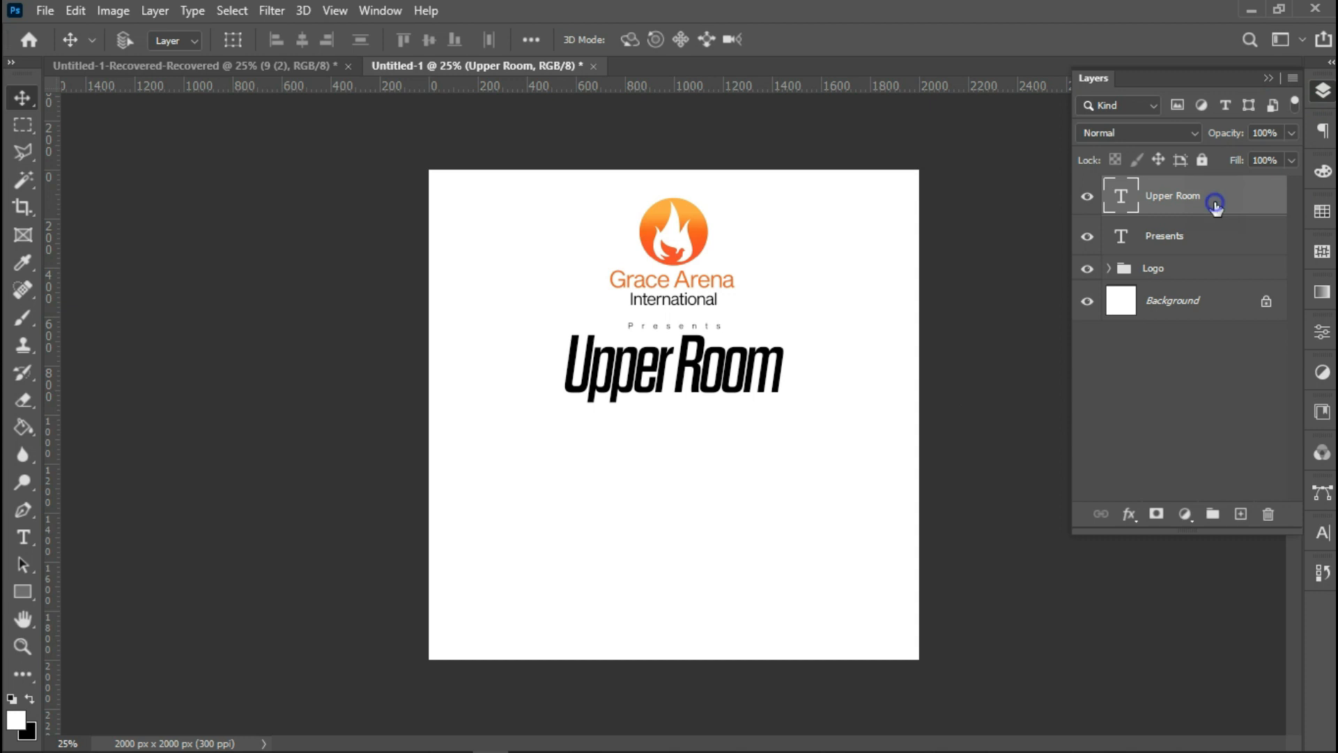
{"action": "right_click", "coordinate": [1215, 204]}
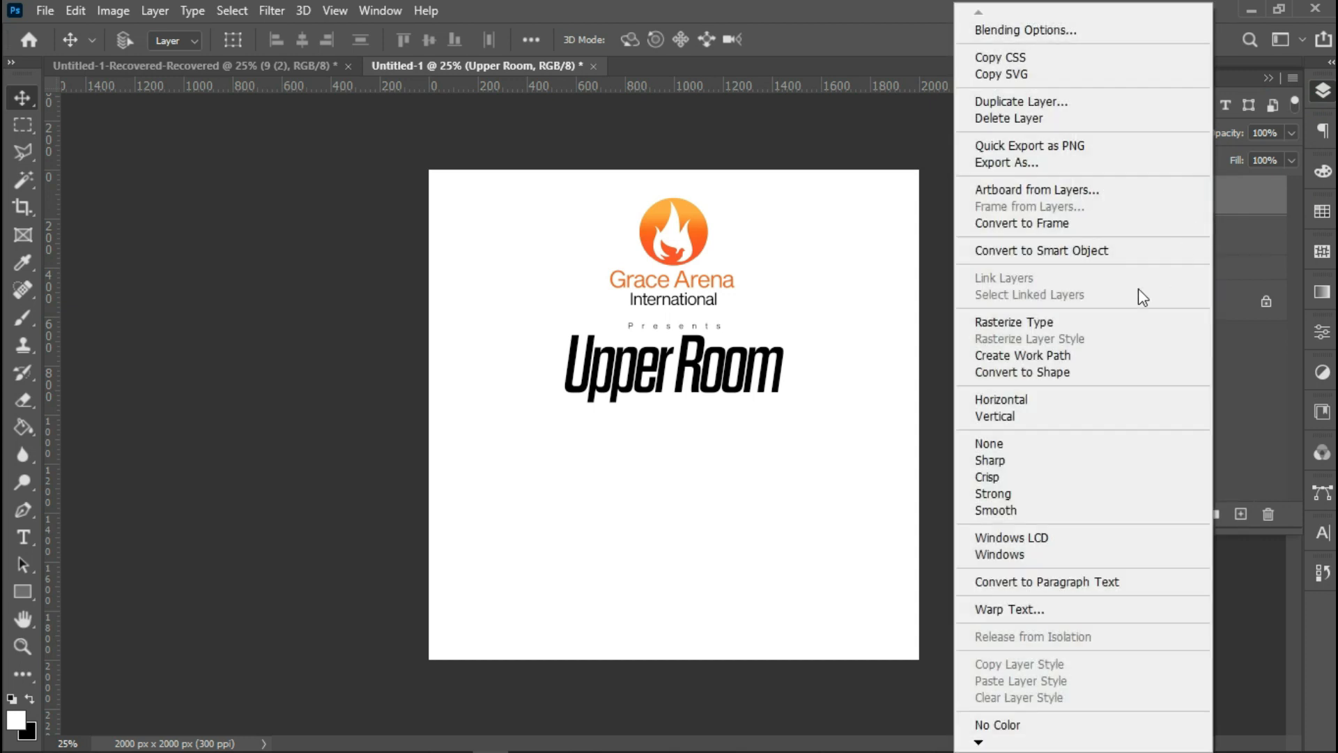
{"action": "left_click", "coordinate": [1055, 32]}
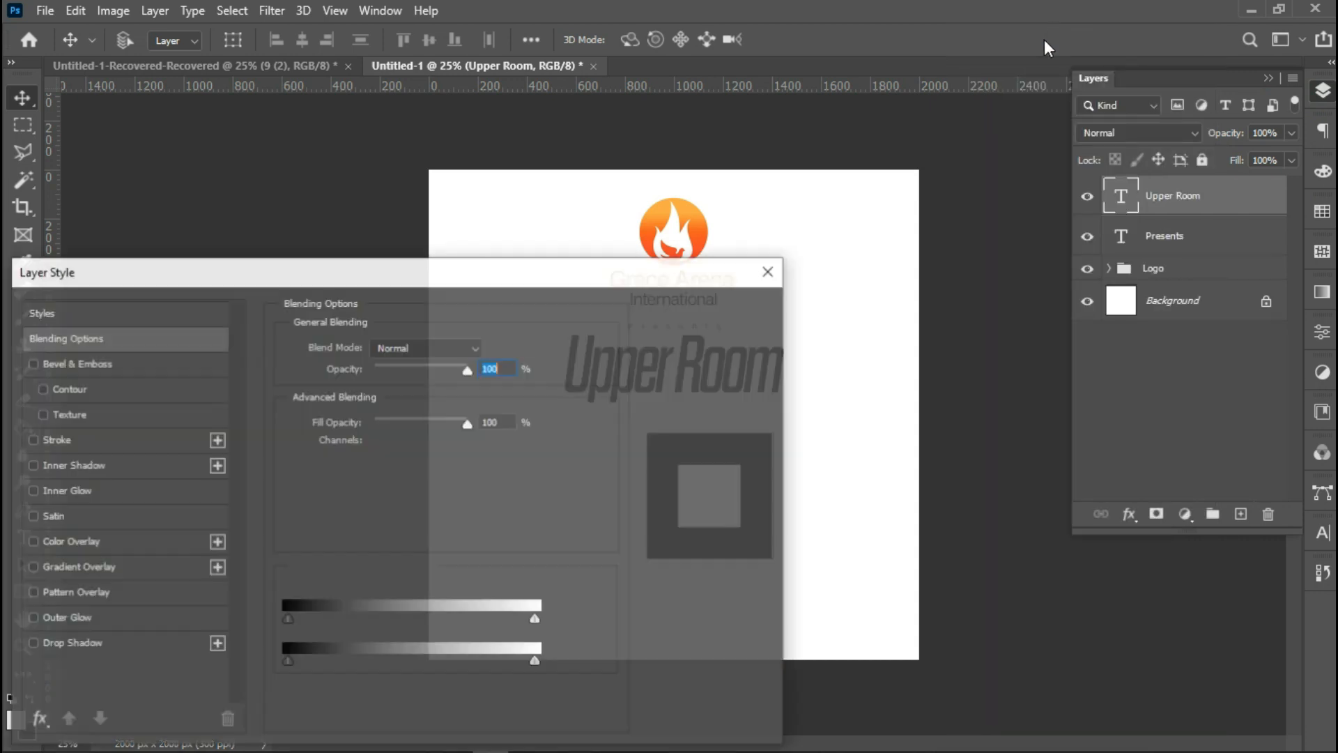
{"action": "left_click_drag", "start_coordinate": [474, 274], "coordinate": [1269, 181]}
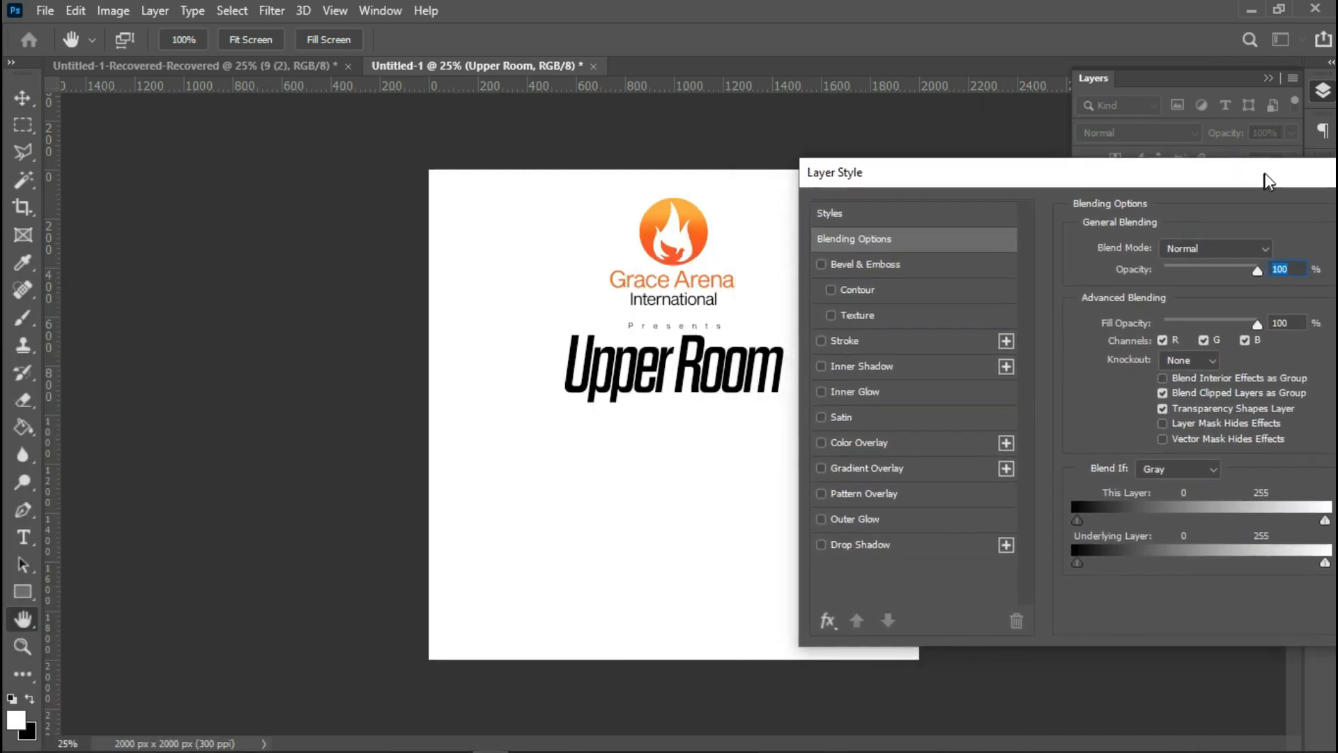
{"action": "left_click", "coordinate": [902, 473]}
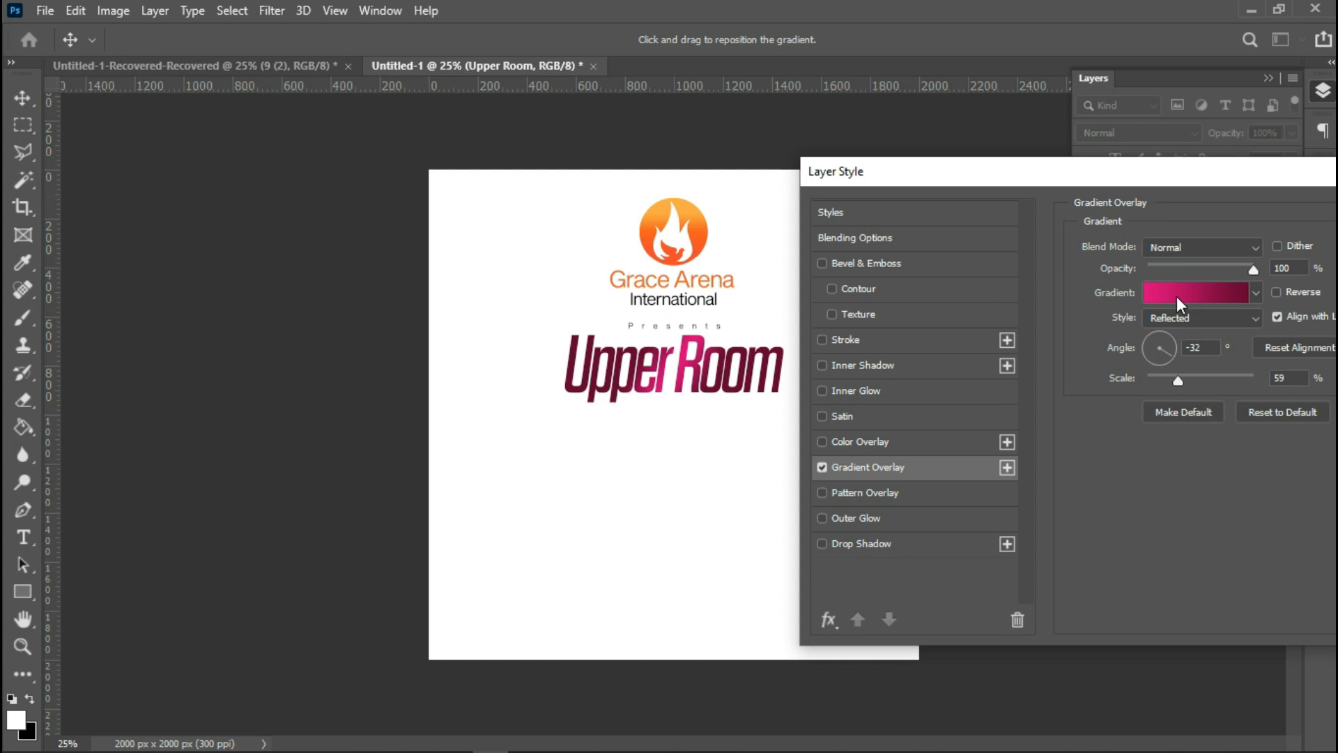
Recolour both gradient stops with orange tones sampled from the flame logo, faa737 for the first.
{"action": "left_click", "coordinate": [1176, 296]}
{"action": "double_click", "coordinate": [886, 563]}
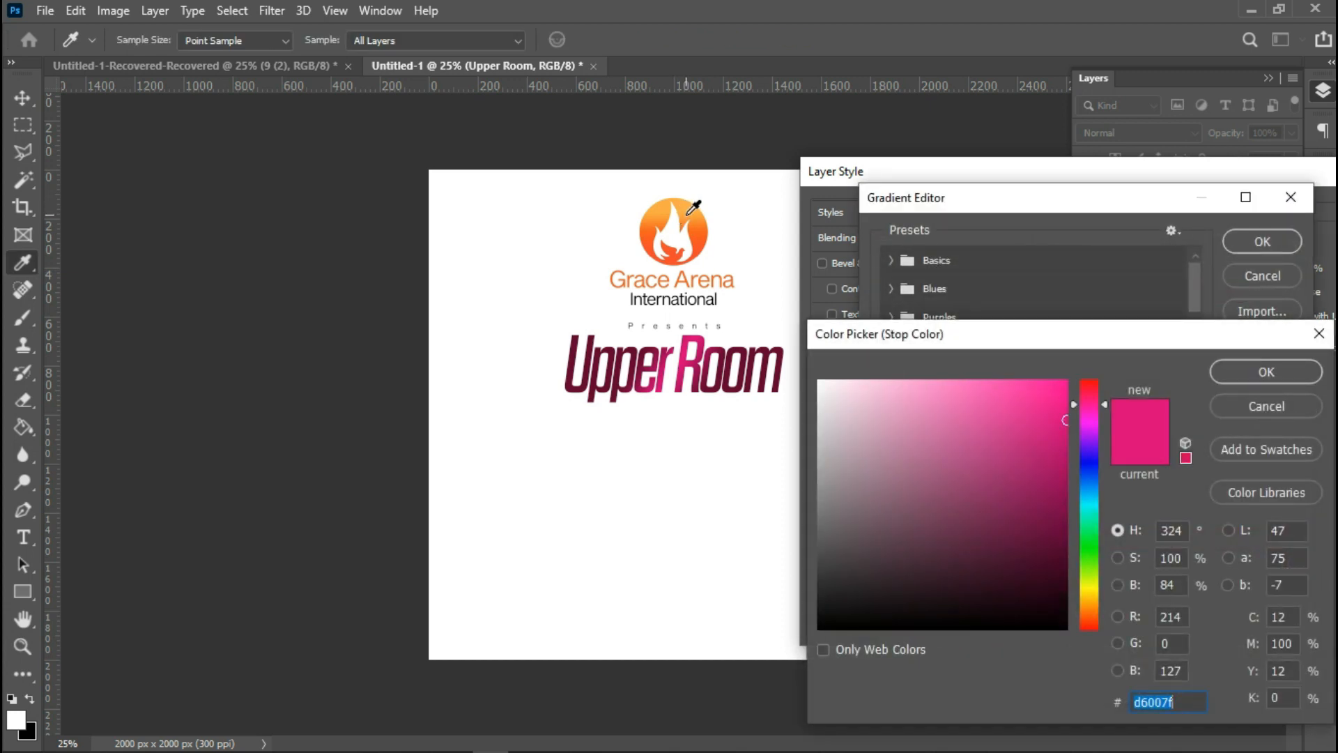
{"action": "left_click", "coordinate": [689, 211]}
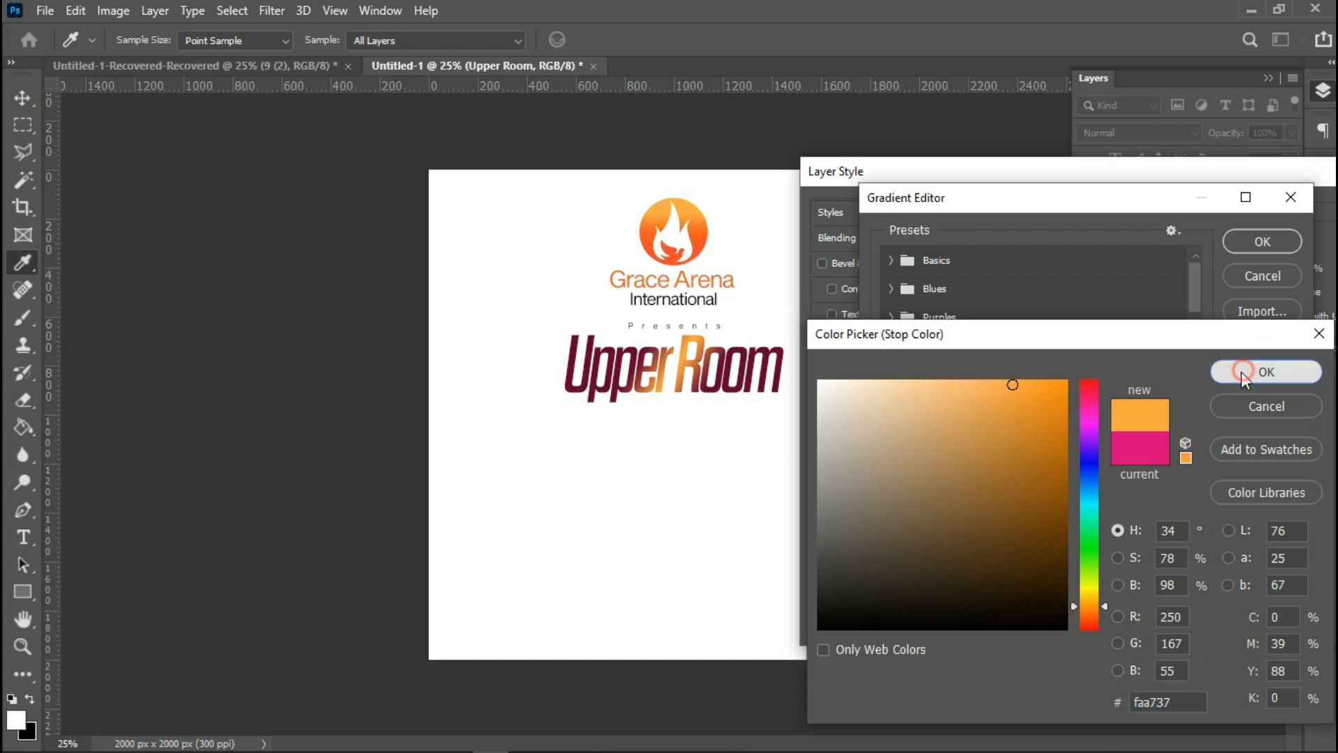
{"action": "left_click", "coordinate": [1242, 371]}
{"action": "left_click_drag", "start_coordinate": [1282, 562], "coordinate": [1280, 562]}
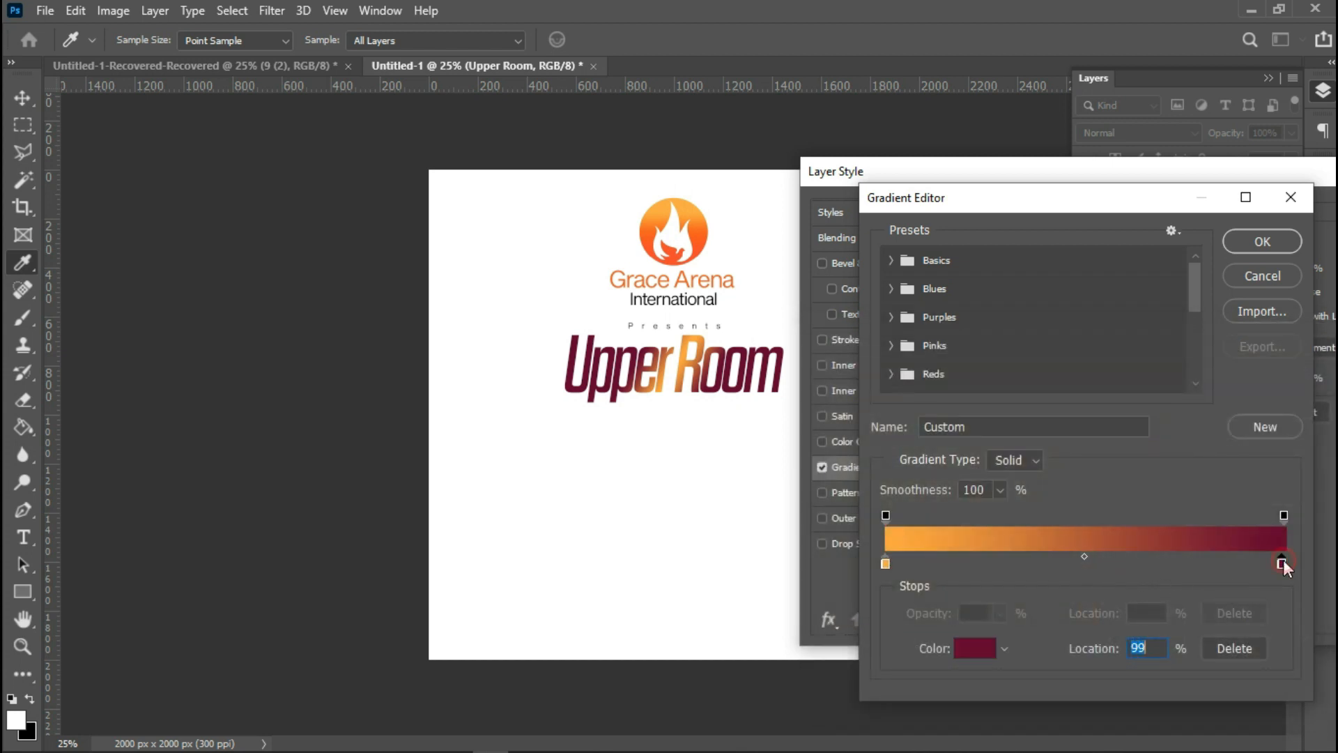
{"action": "left_click", "coordinate": [650, 233]}
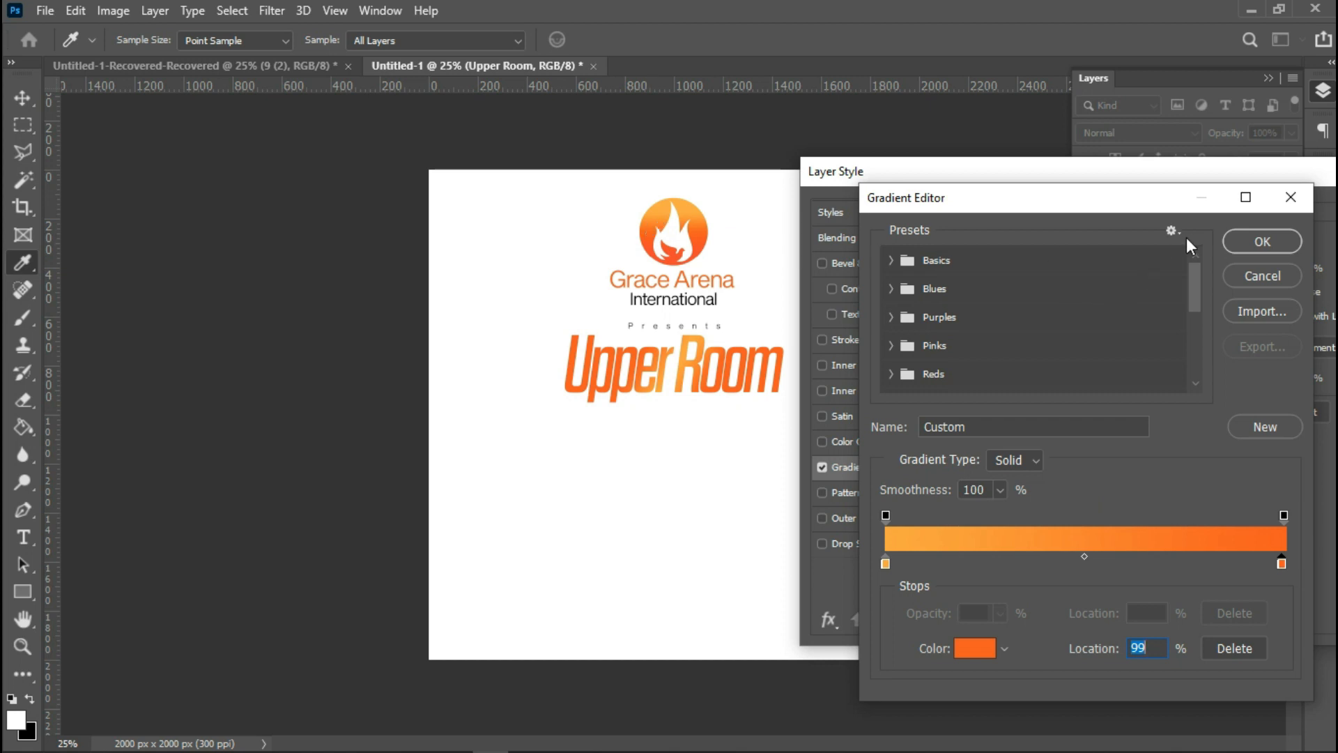
{"action": "left_click", "coordinate": [1262, 242]}
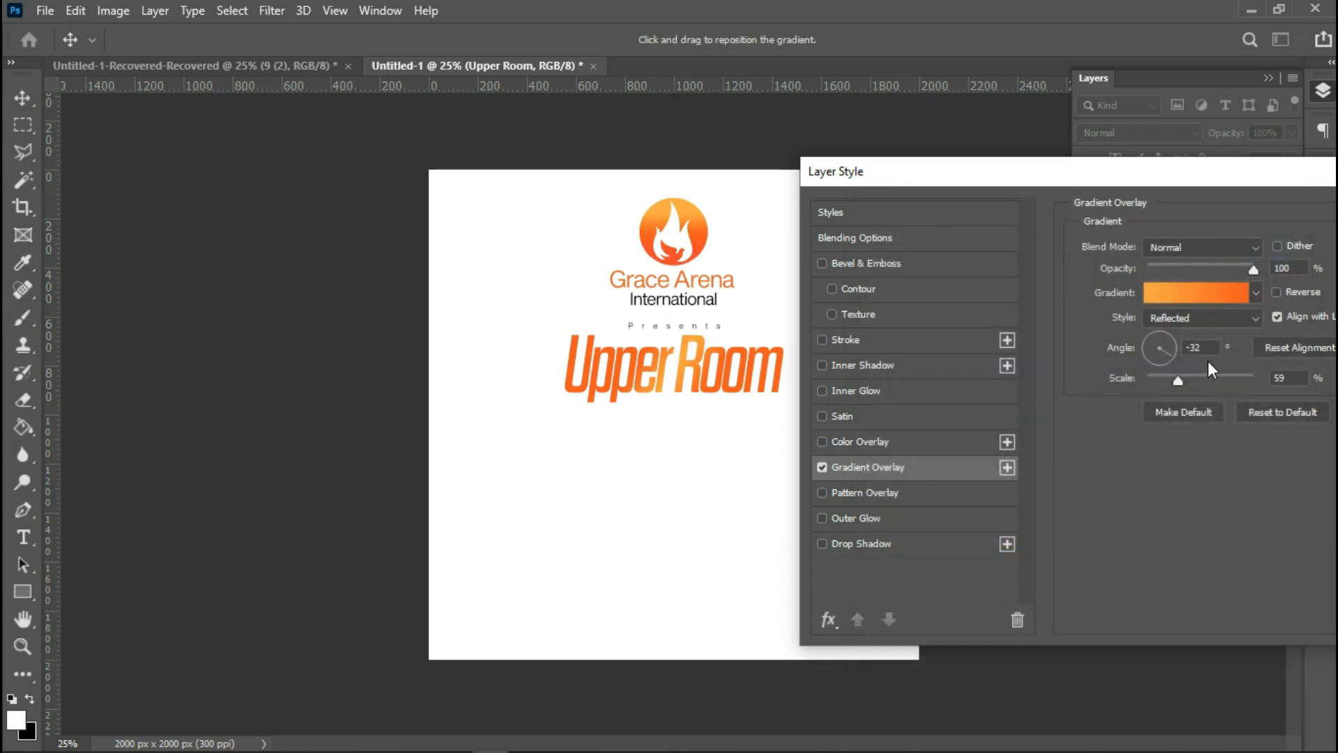
Set the gradient overlay angle to 57° and scale to 123%, then apply the layer style.
{"action": "left_click_drag", "start_coordinate": [1292, 377], "coordinate": [1233, 378]}
{"action": "type", "text": "50"}
{"action": "type", "text": "90"}
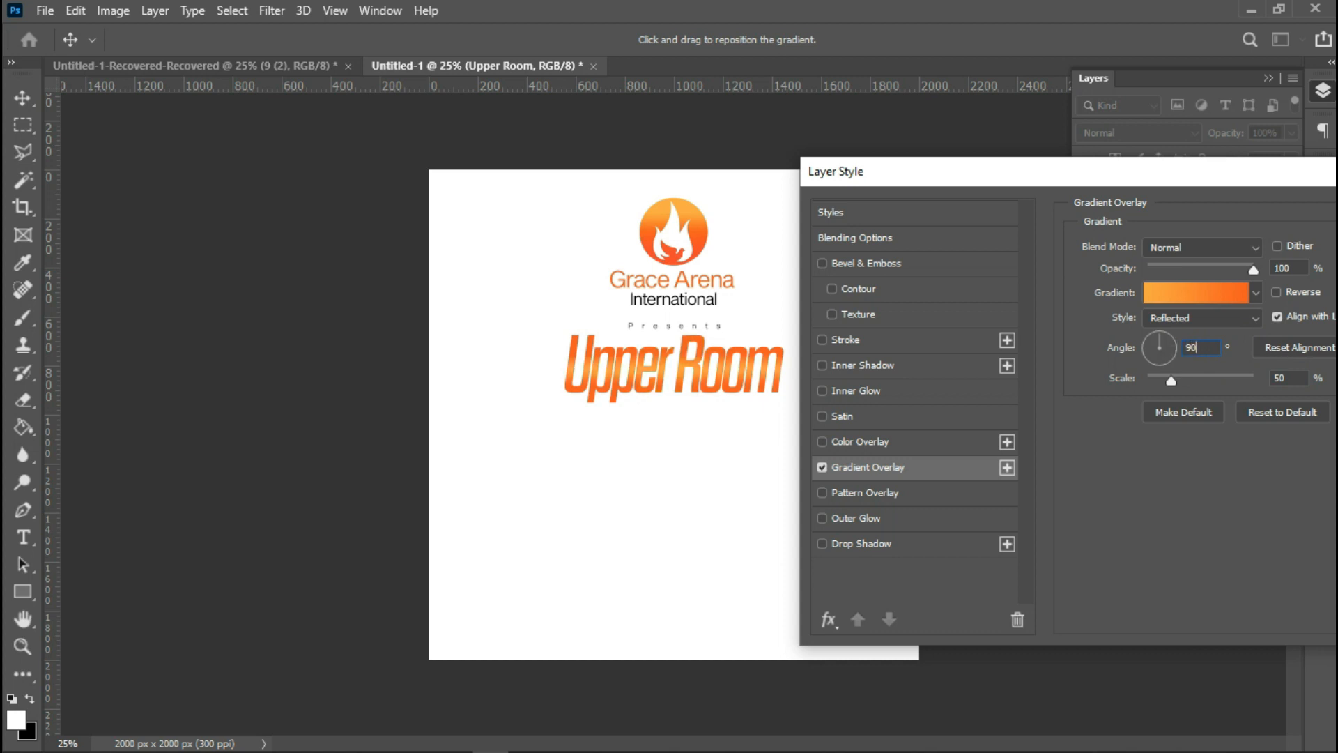
{"action": "left_click", "coordinate": [1168, 341]}
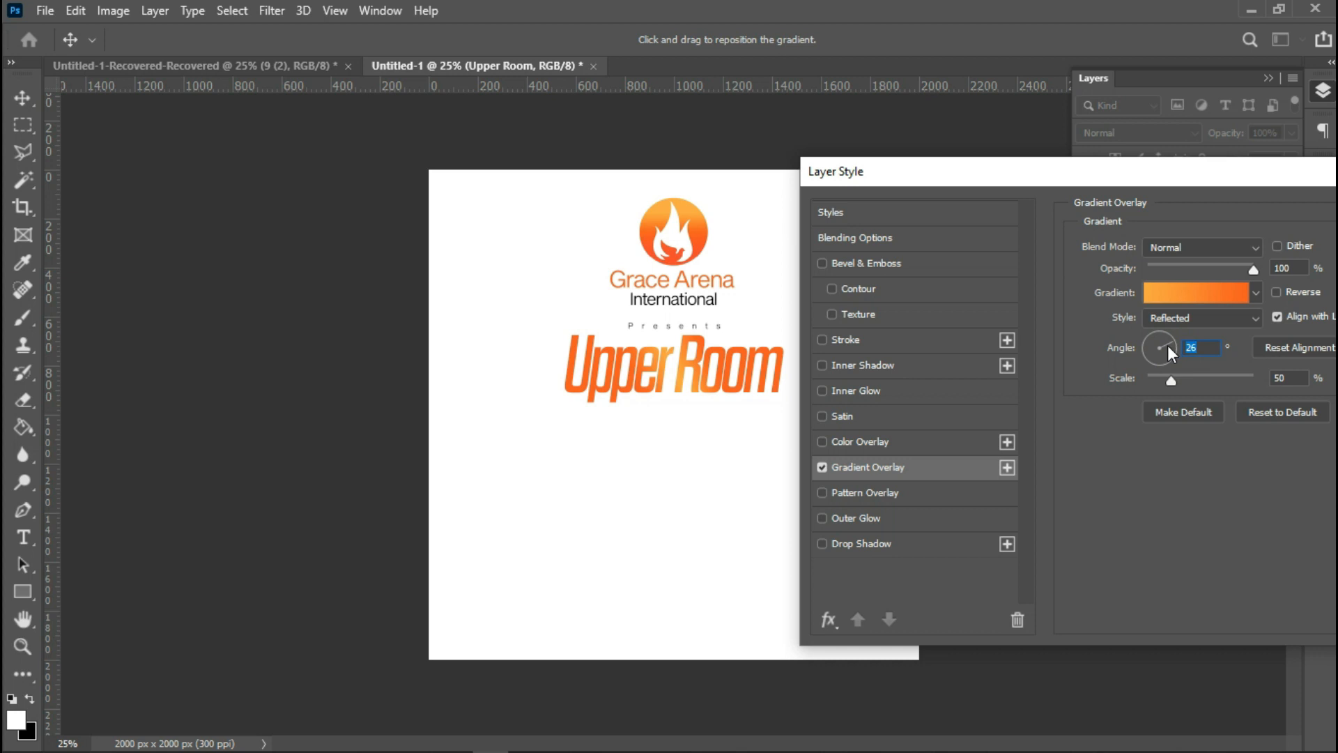
{"action": "left_click", "coordinate": [1169, 338]}
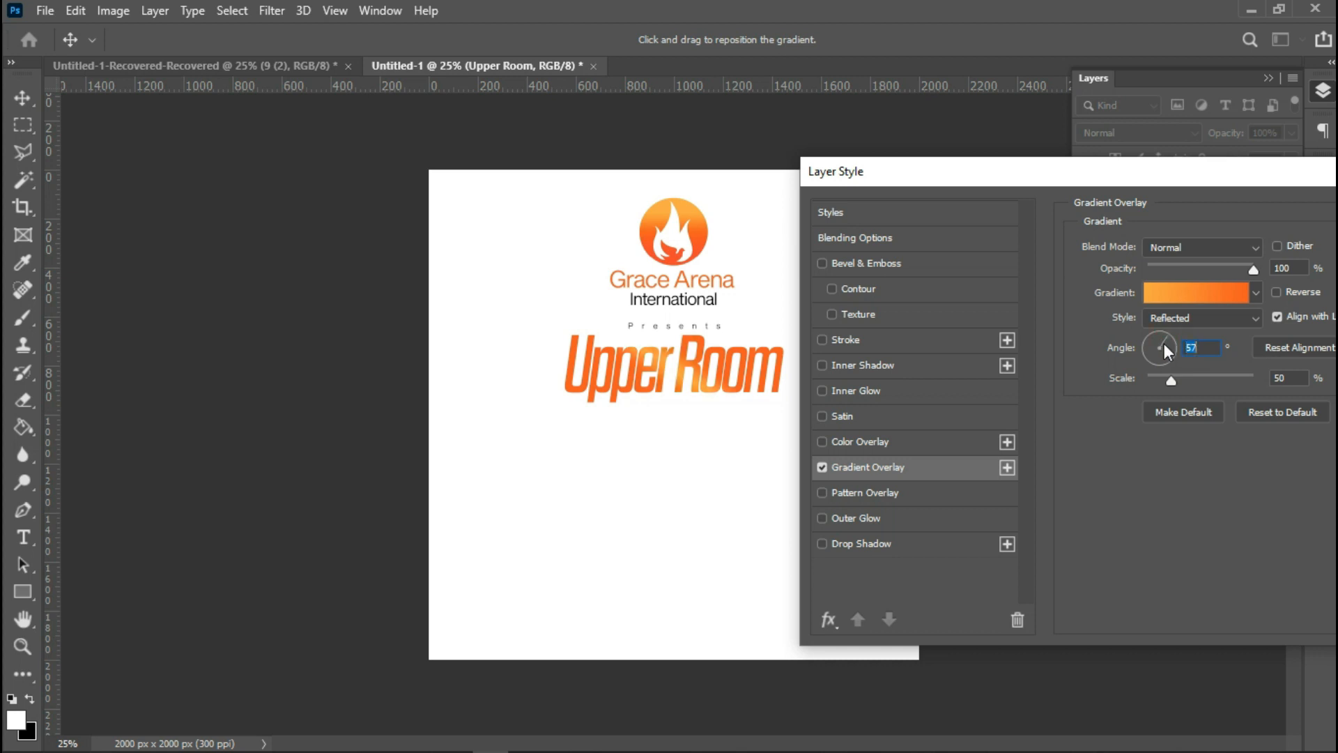
{"action": "left_click_drag", "start_coordinate": [1182, 374], "coordinate": [1232, 379]}
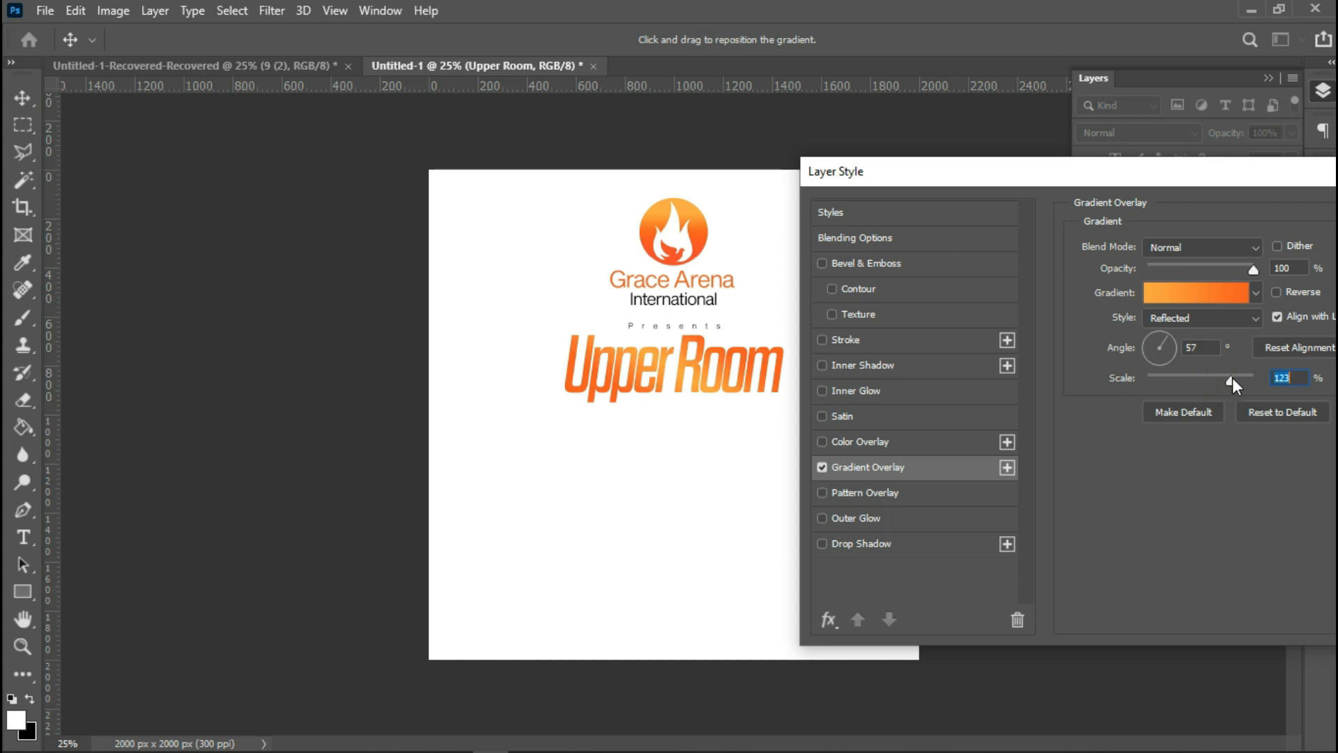
{"action": "left_click_drag", "start_coordinate": [1047, 170], "coordinate": [930, 215]}
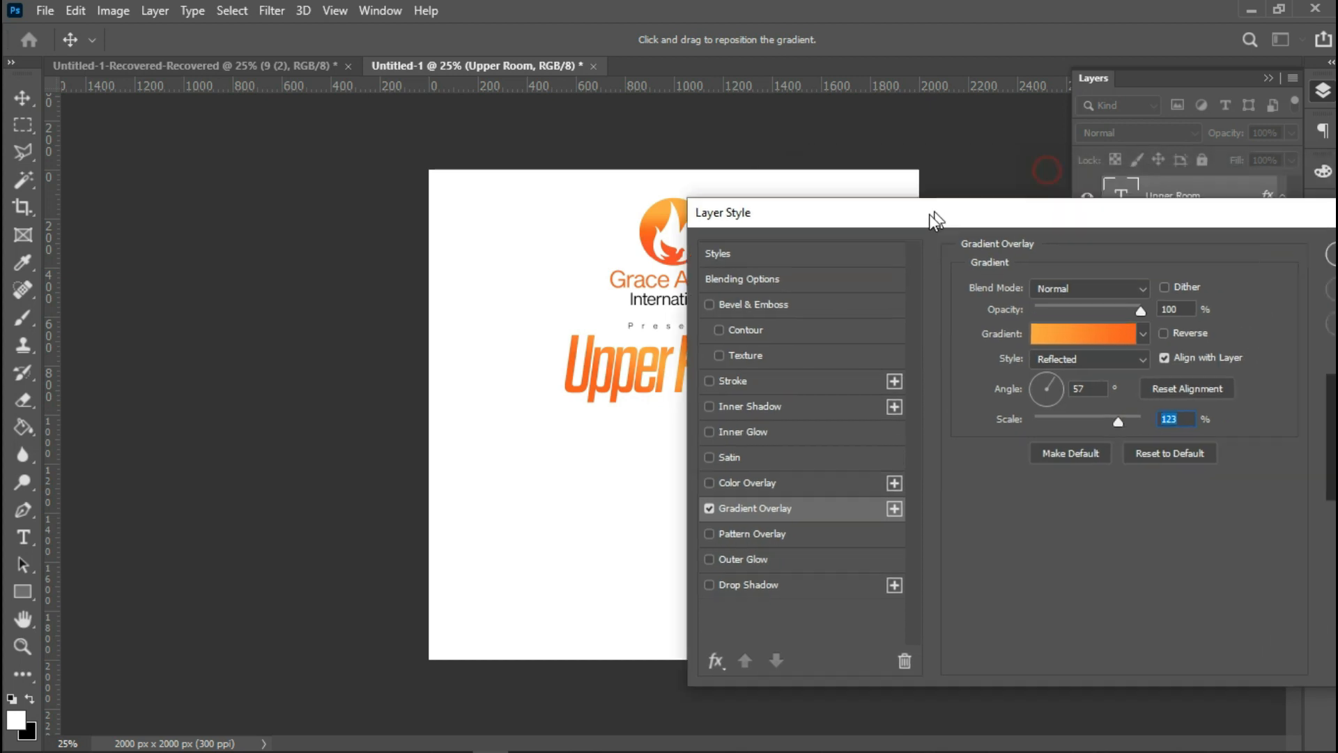
{"action": "key", "text": "Return"}
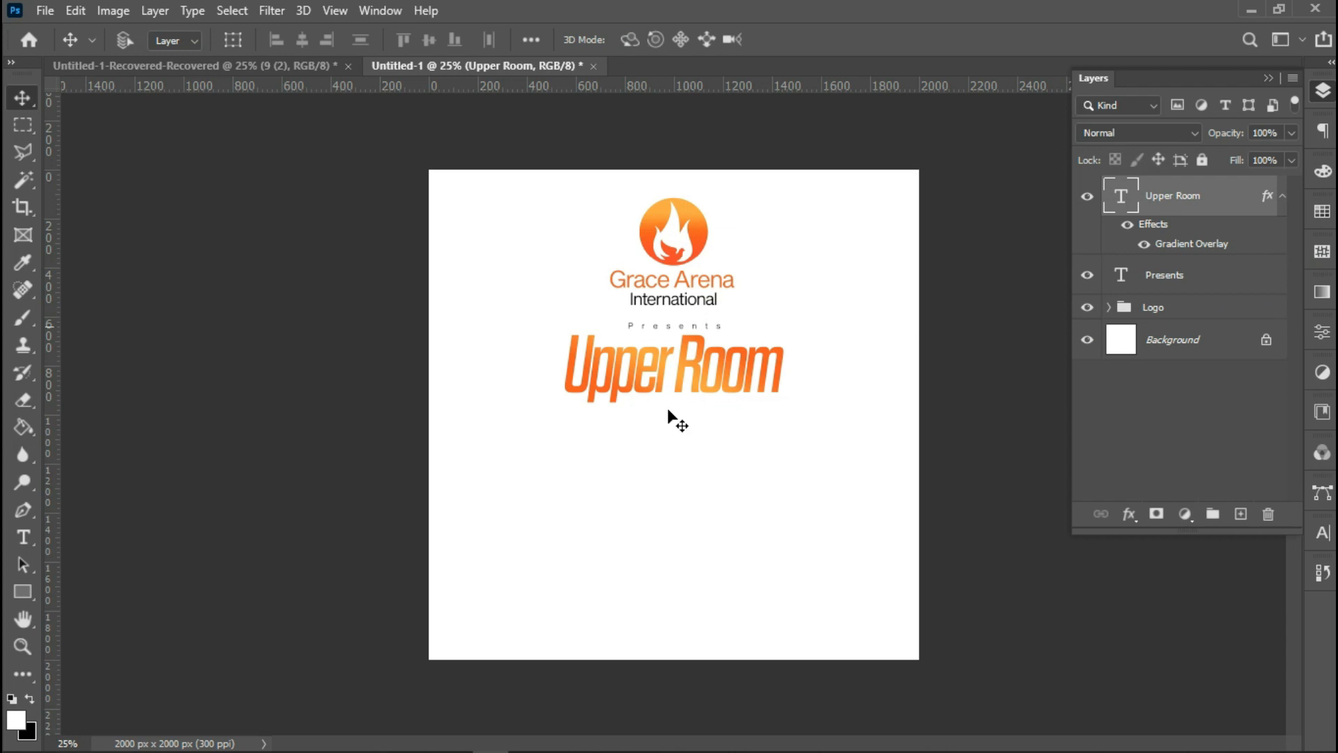
Add a text layer reading 'Encounter' below the 'Upper Room' title.
{"action": "left_click", "coordinate": [34, 539]}
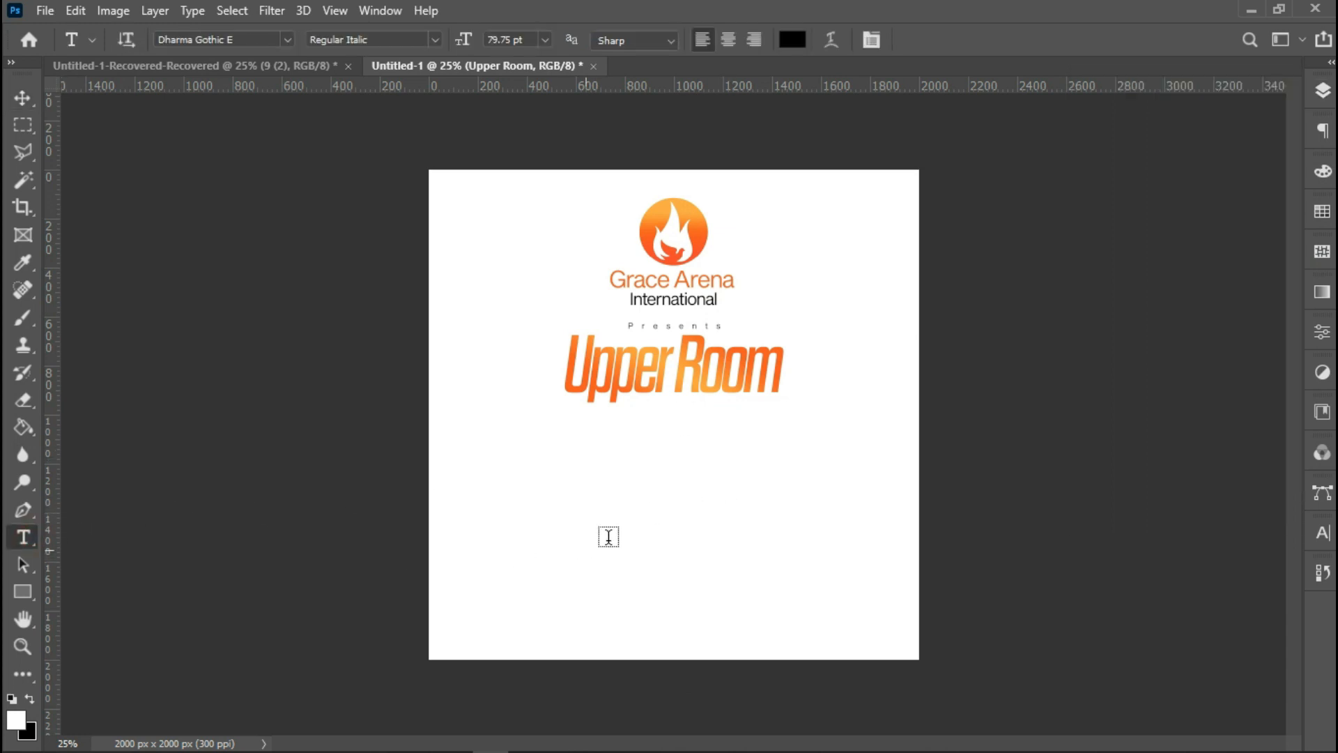
{"action": "left_click", "coordinate": [622, 520]}
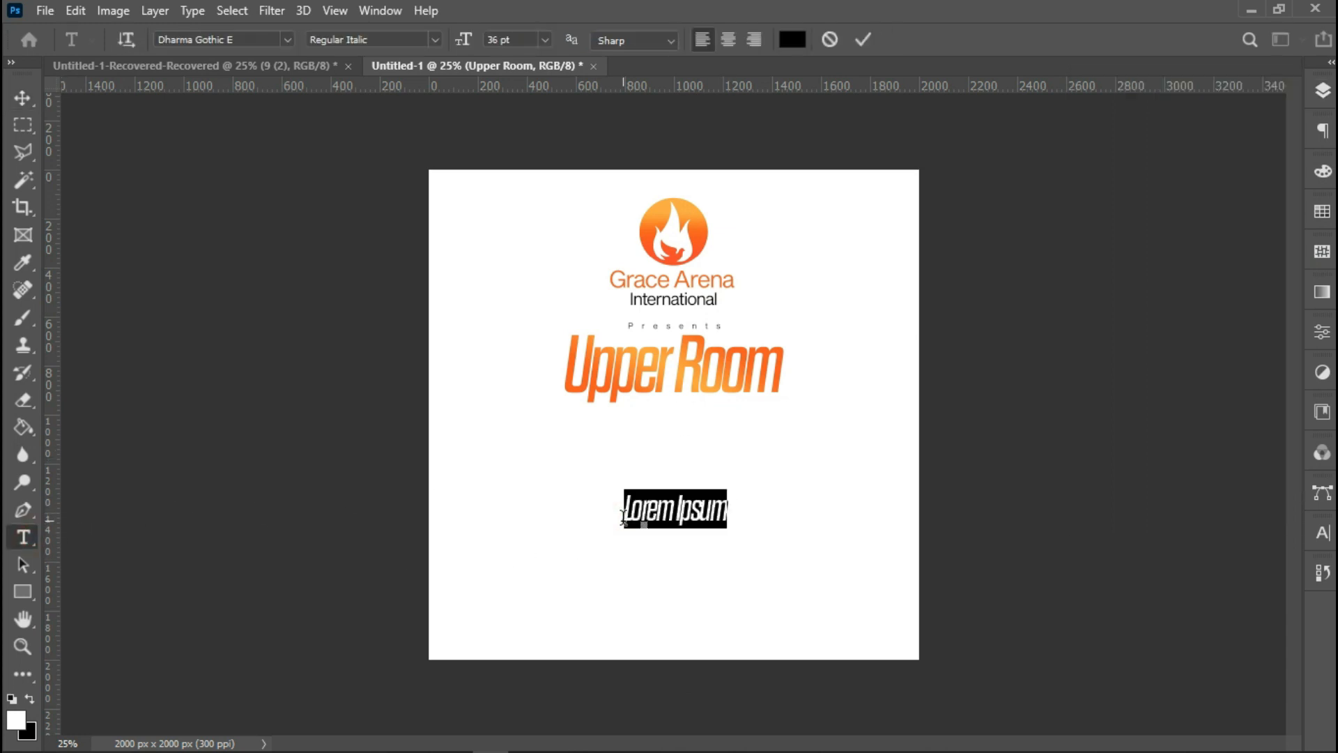
{"action": "type", "text": "Encounter"}
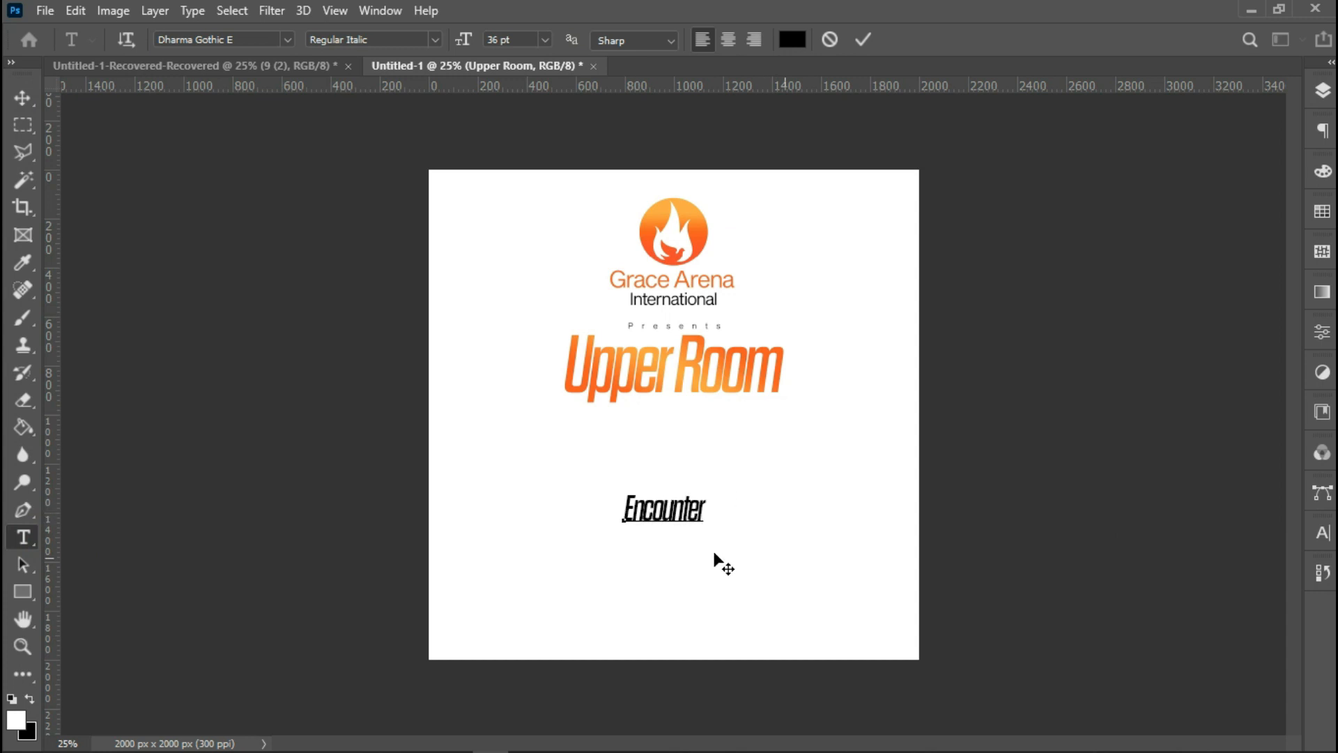
Select all of the 'Encounter' text and try the Better Grade Regular font on it.
{"action": "right_click", "coordinate": [684, 519]}
{"action": "left_click", "coordinate": [827, 148]}
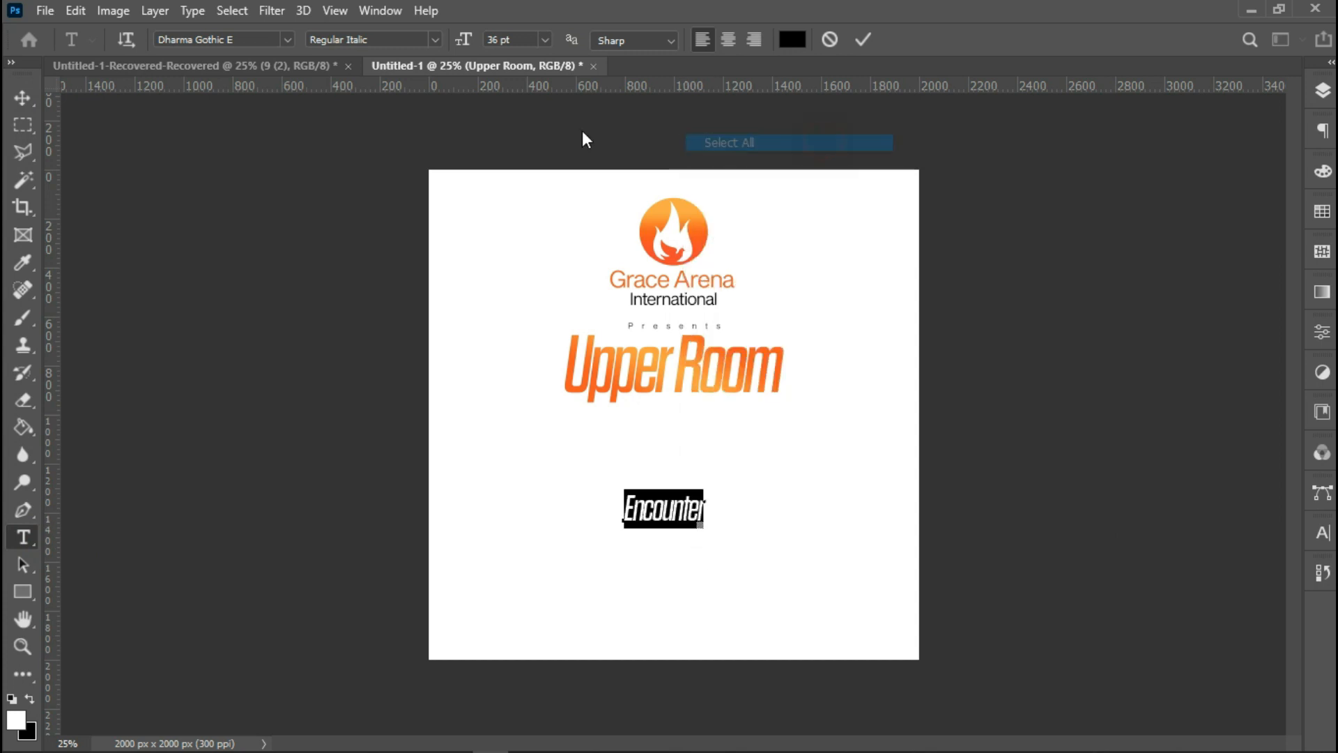
{"action": "left_click", "coordinate": [237, 40]}
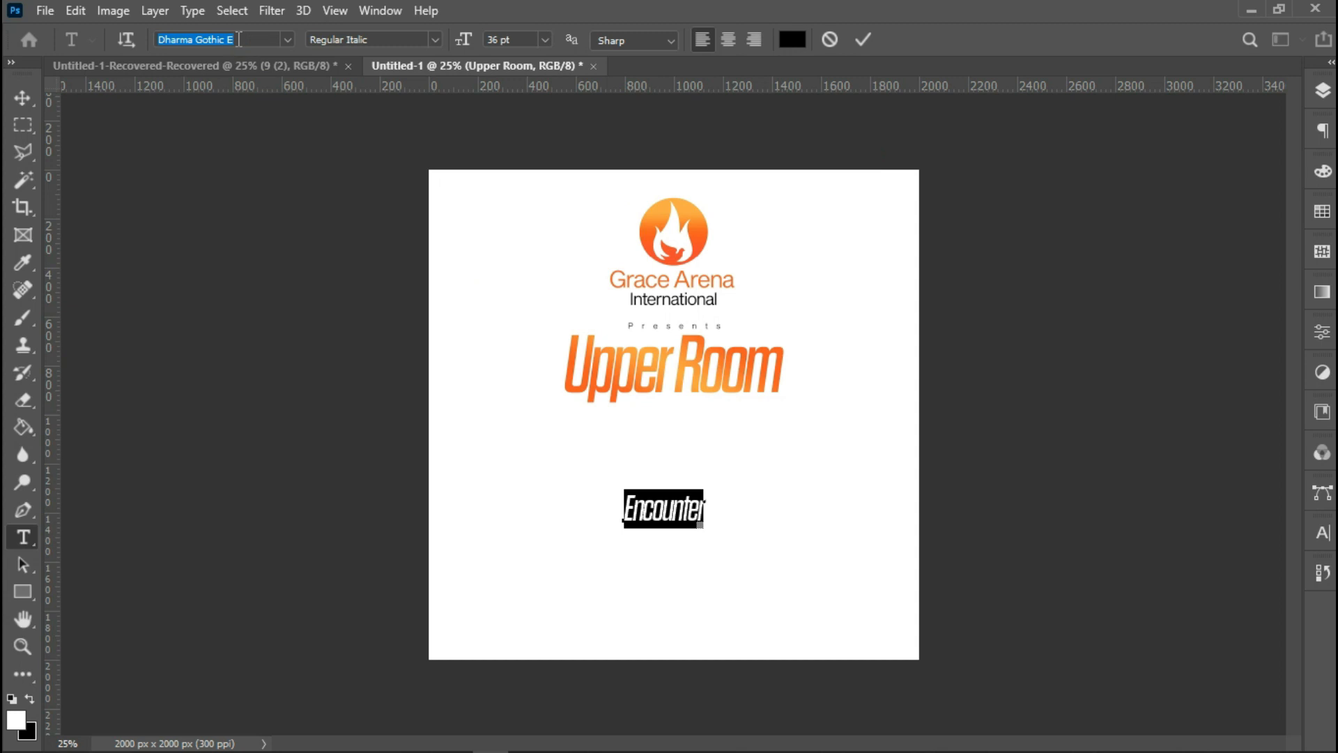
{"action": "type", "text": "b"}
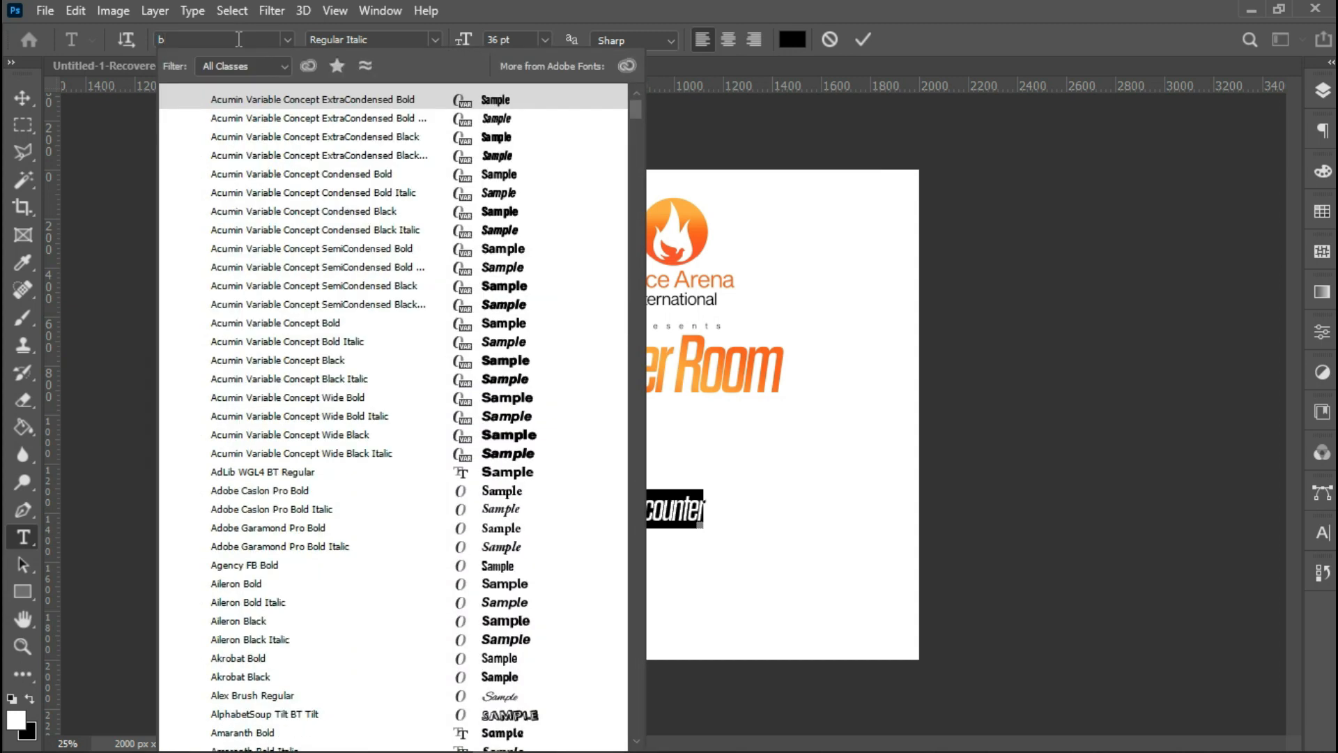
{"action": "type", "text": "et"}
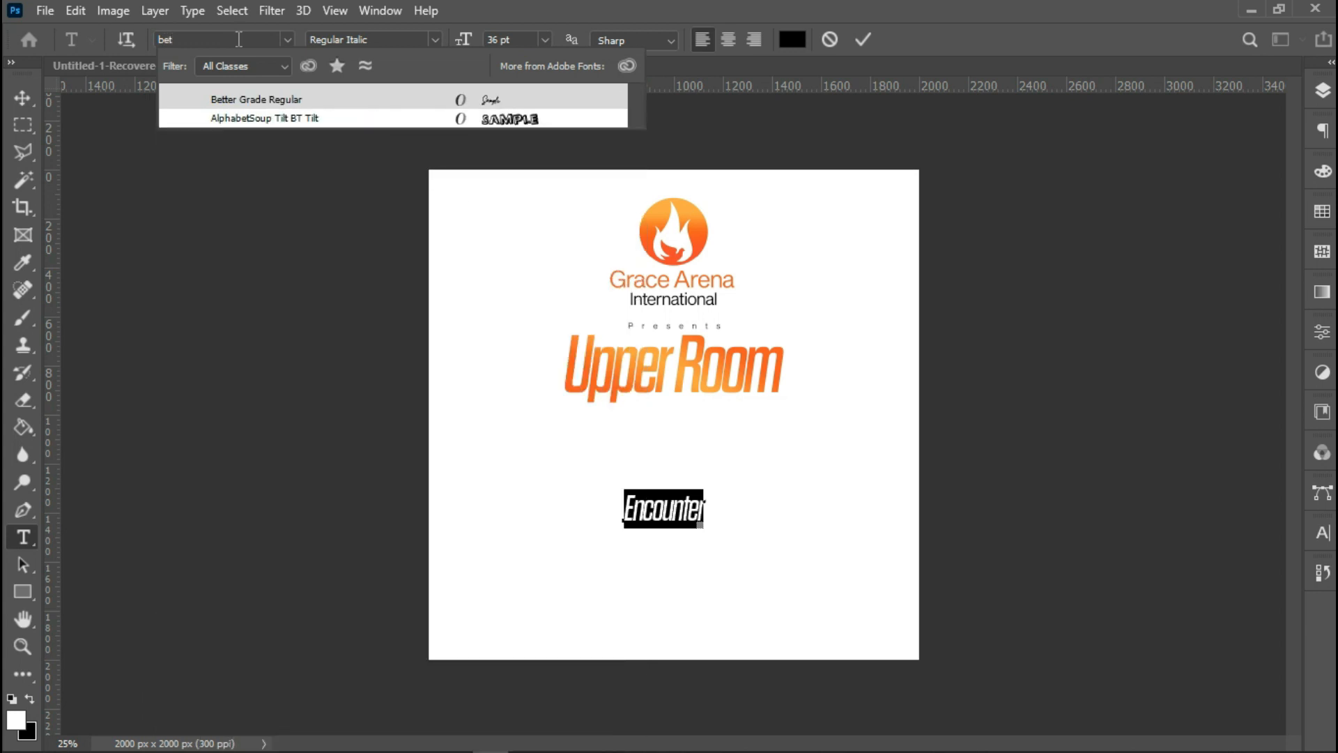
{"action": "left_click", "coordinate": [289, 97]}
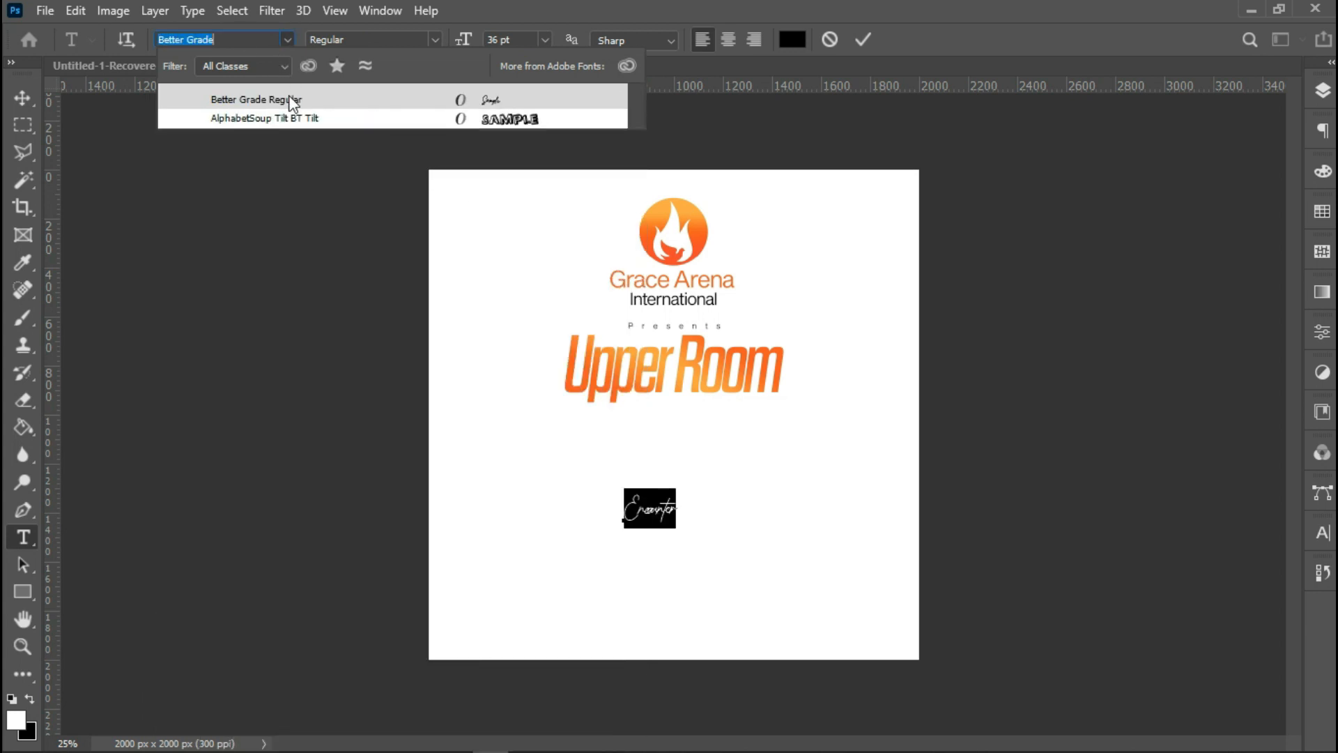
Change the 'Encounter' text to the Black Pen Regular font at 72 pt.
{"action": "left_click", "coordinate": [232, 35]}
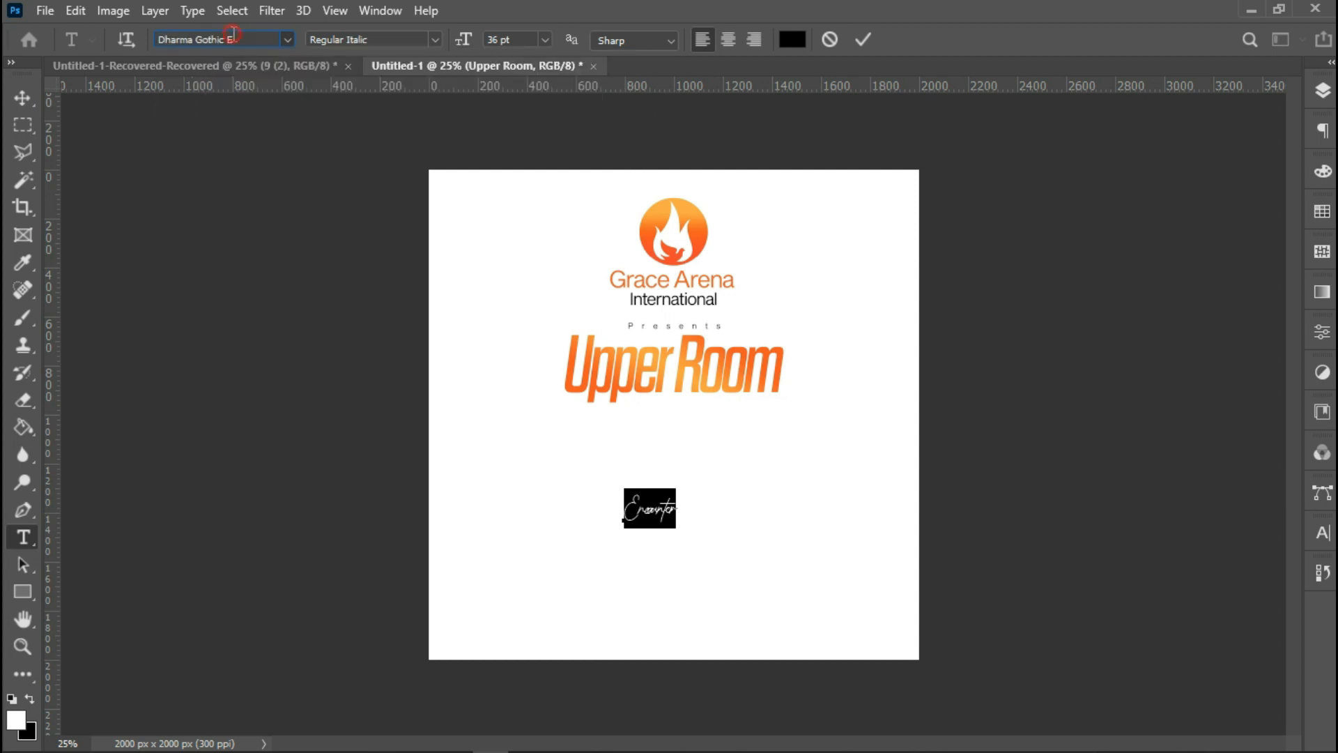
{"action": "mouse_move", "coordinate": [249, 39]}
{"action": "left_mouse_down"}
{"action": "mouse_move", "coordinate": [220, 39]}
{"action": "mouse_move", "coordinate": [248, 42]}
{"action": "left_mouse_up"}
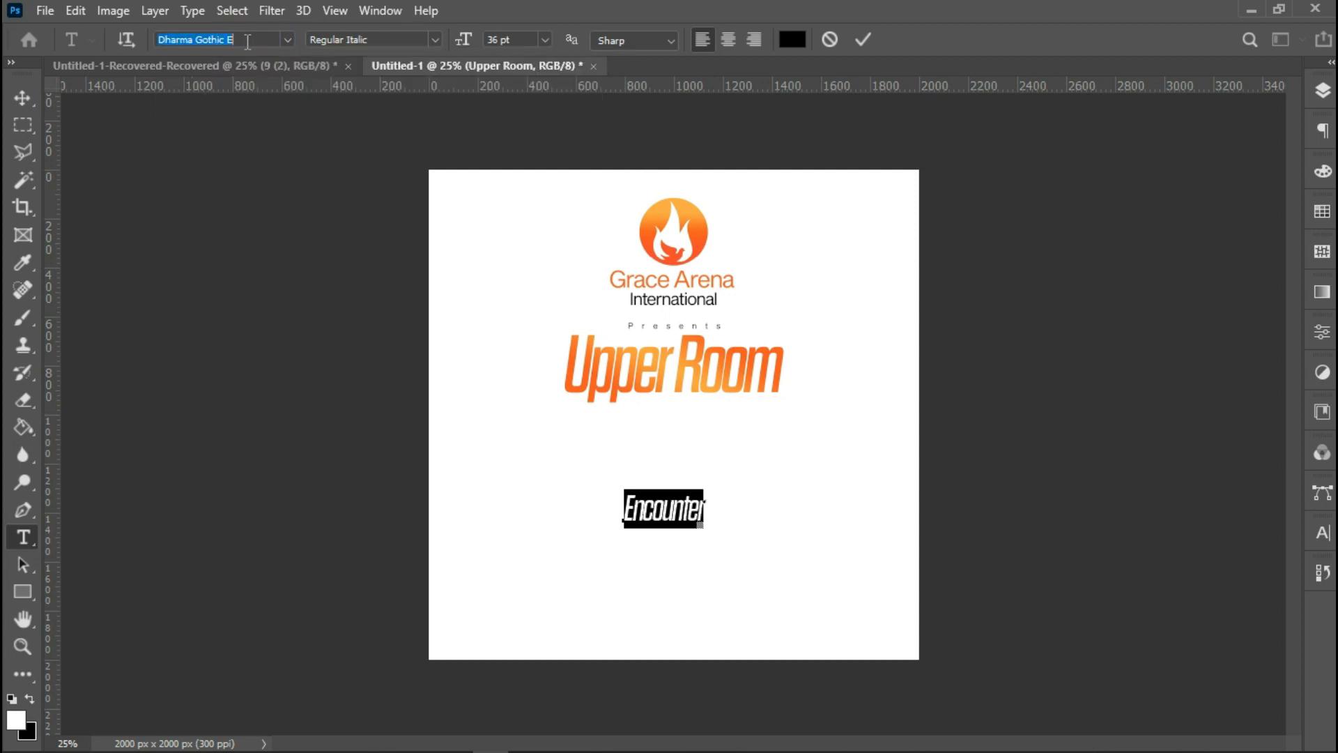
{"action": "type", "text": "bl"}
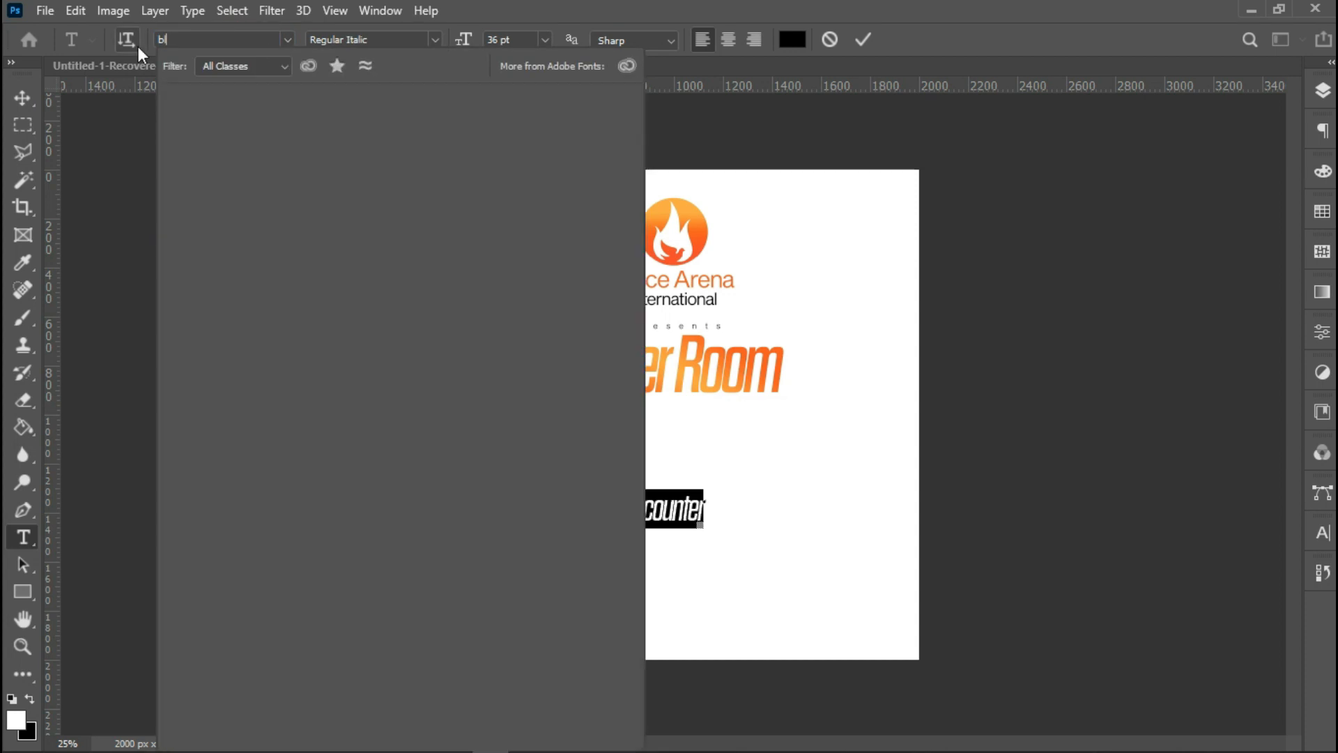
{"action": "type", "text": "ack Pen"}
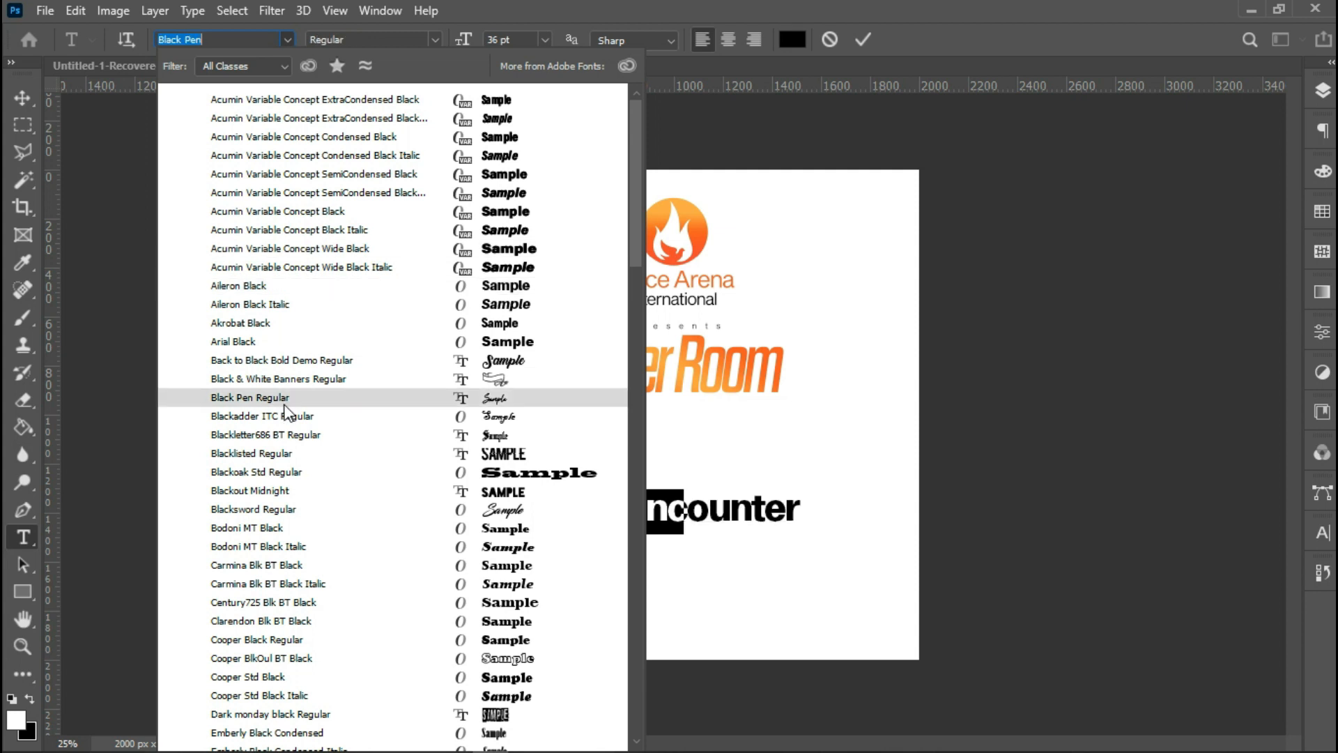
{"action": "left_click", "coordinate": [284, 403]}
{"action": "left_click", "coordinate": [545, 40]}
{"action": "left_click", "coordinate": [516, 289]}
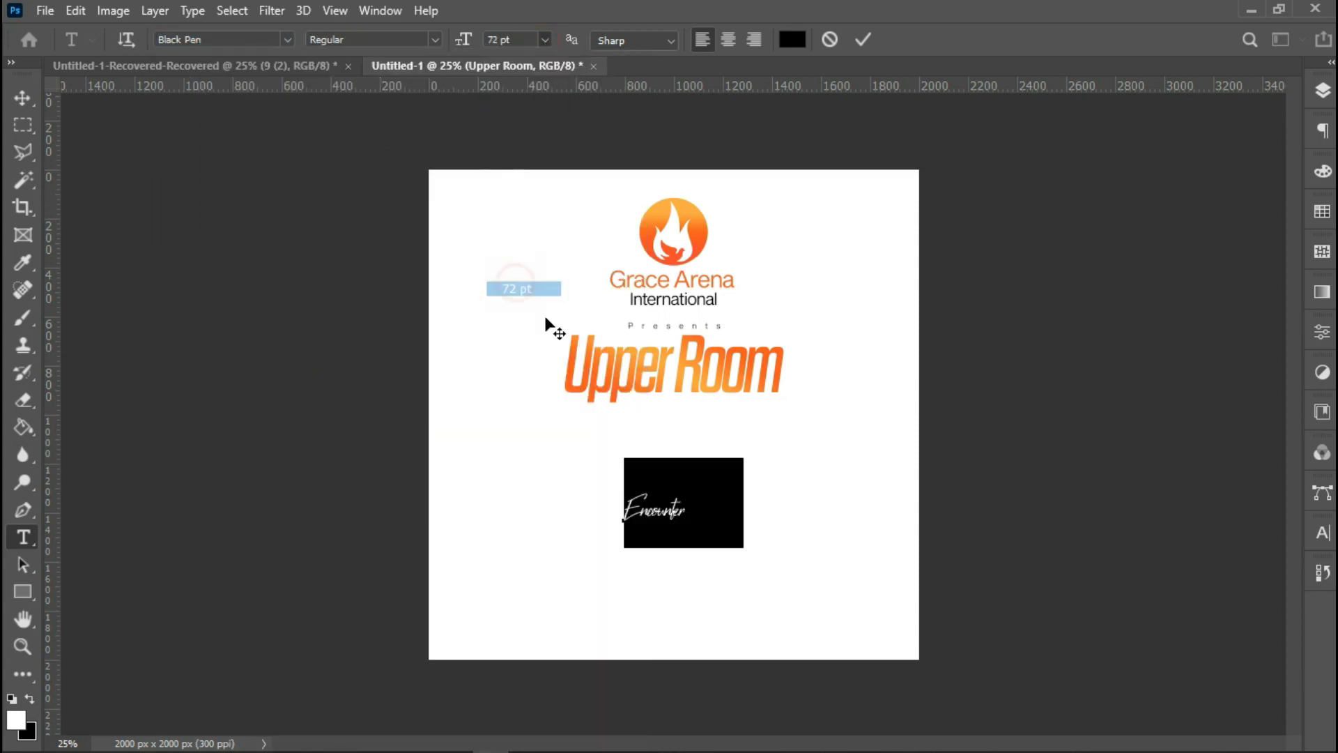
Move the 'Encounter' text up beneath the title, set its tracking to 0 and commit the text.
{"action": "left_click_drag", "start_coordinate": [765, 559], "coordinate": [752, 513]}
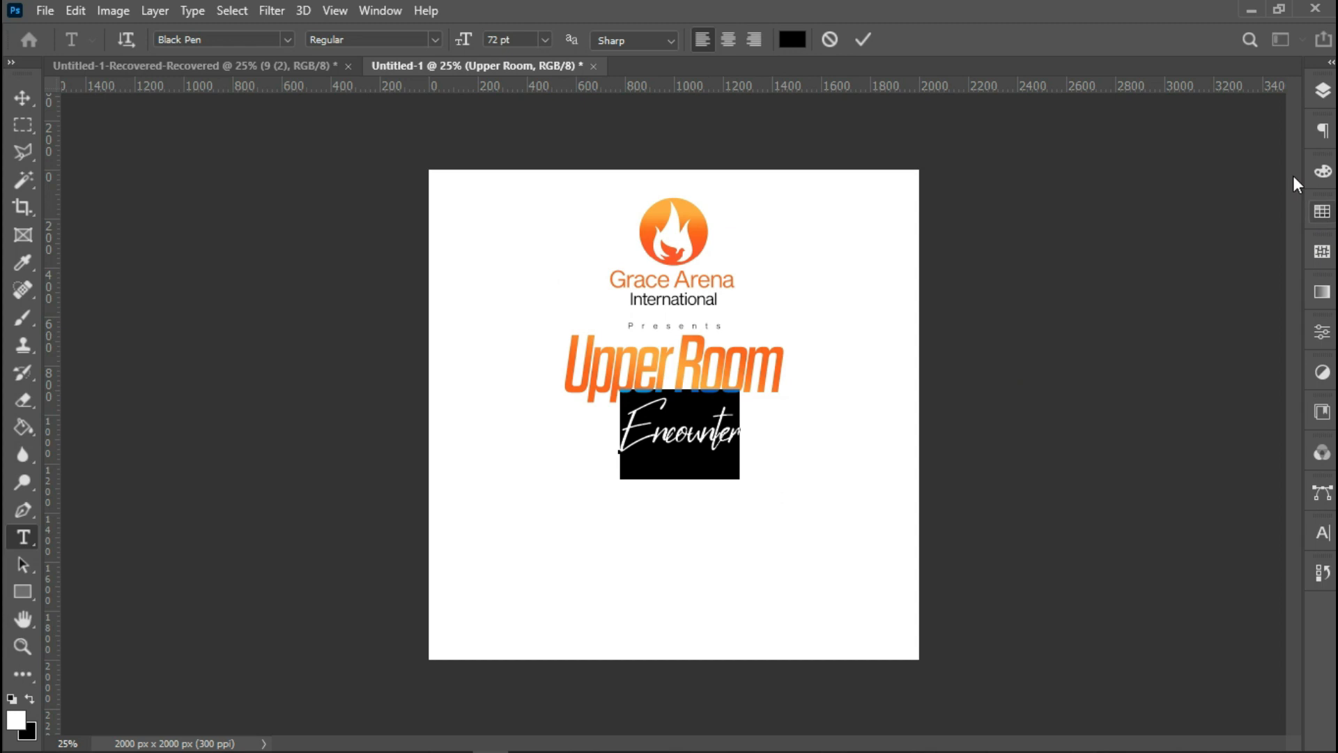
{"action": "left_click", "coordinate": [1323, 534]}
{"action": "left_click", "coordinate": [1289, 594]}
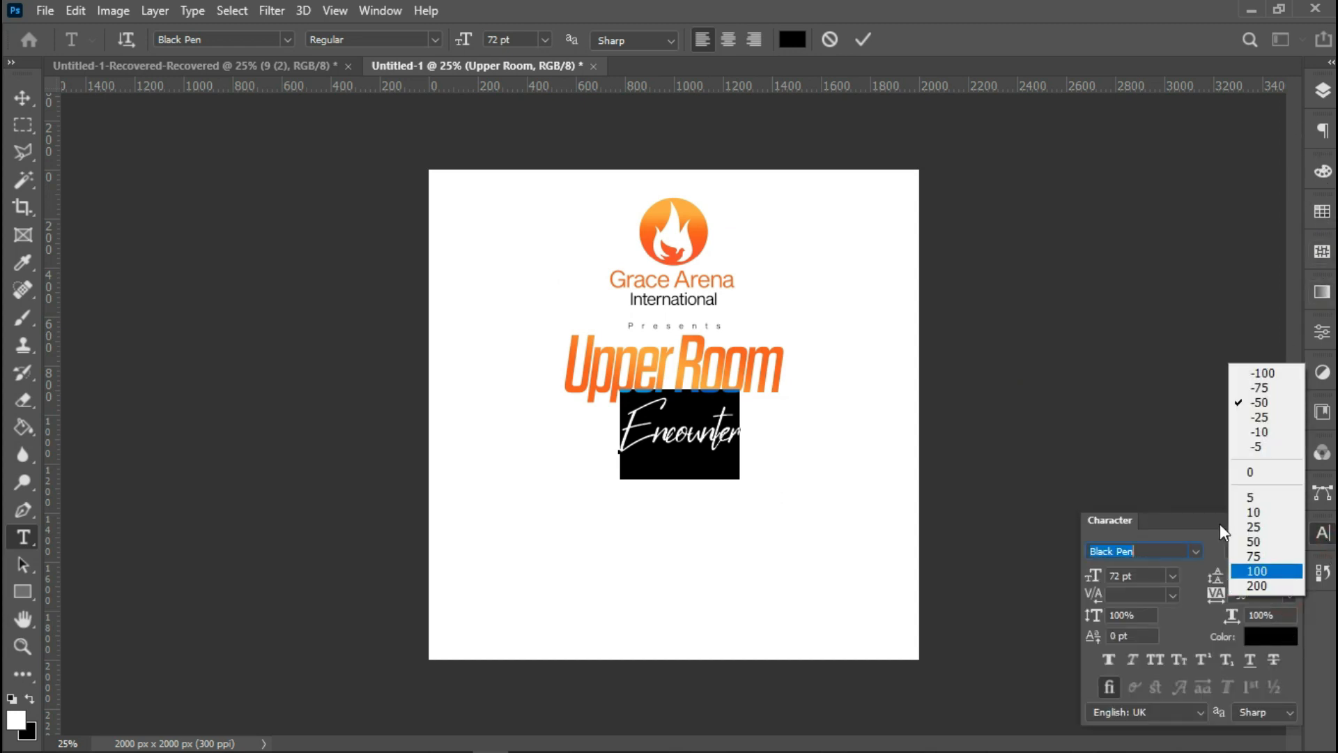
{"action": "left_click", "coordinate": [1248, 473]}
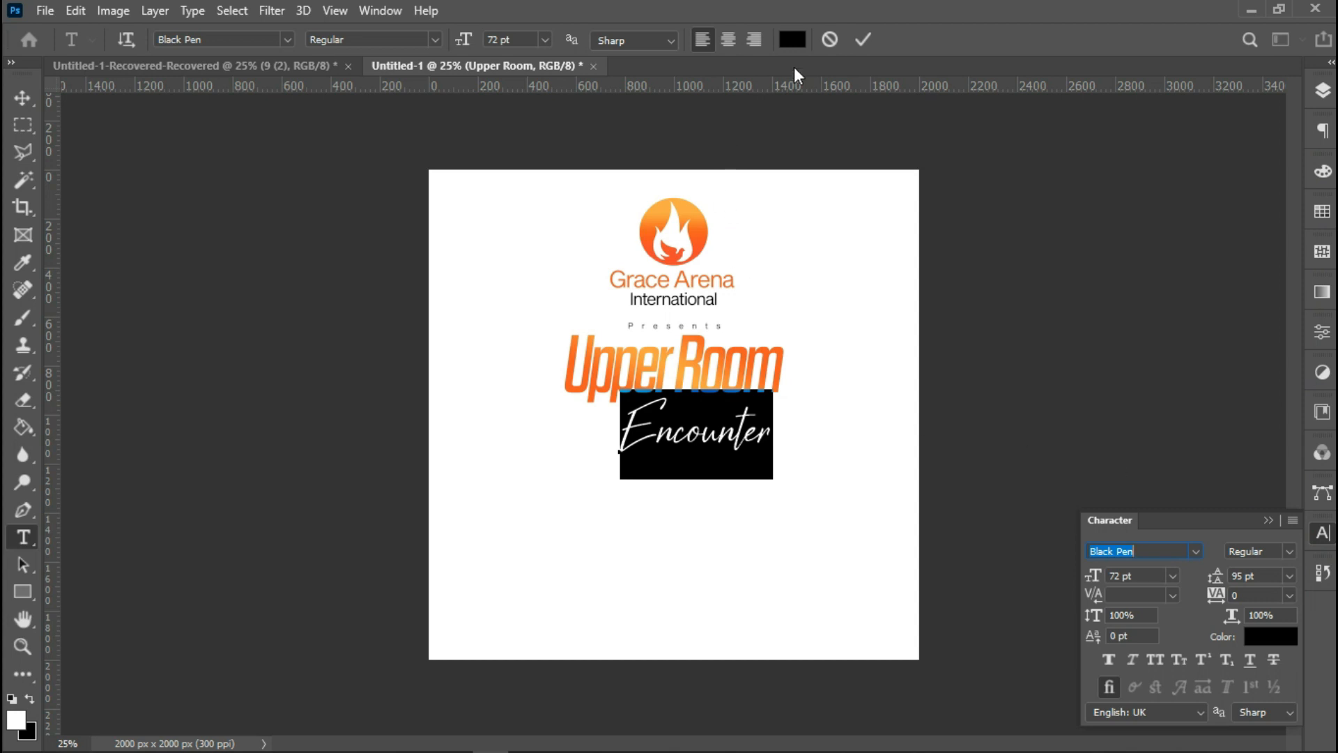
{"action": "left_click", "coordinate": [858, 43]}
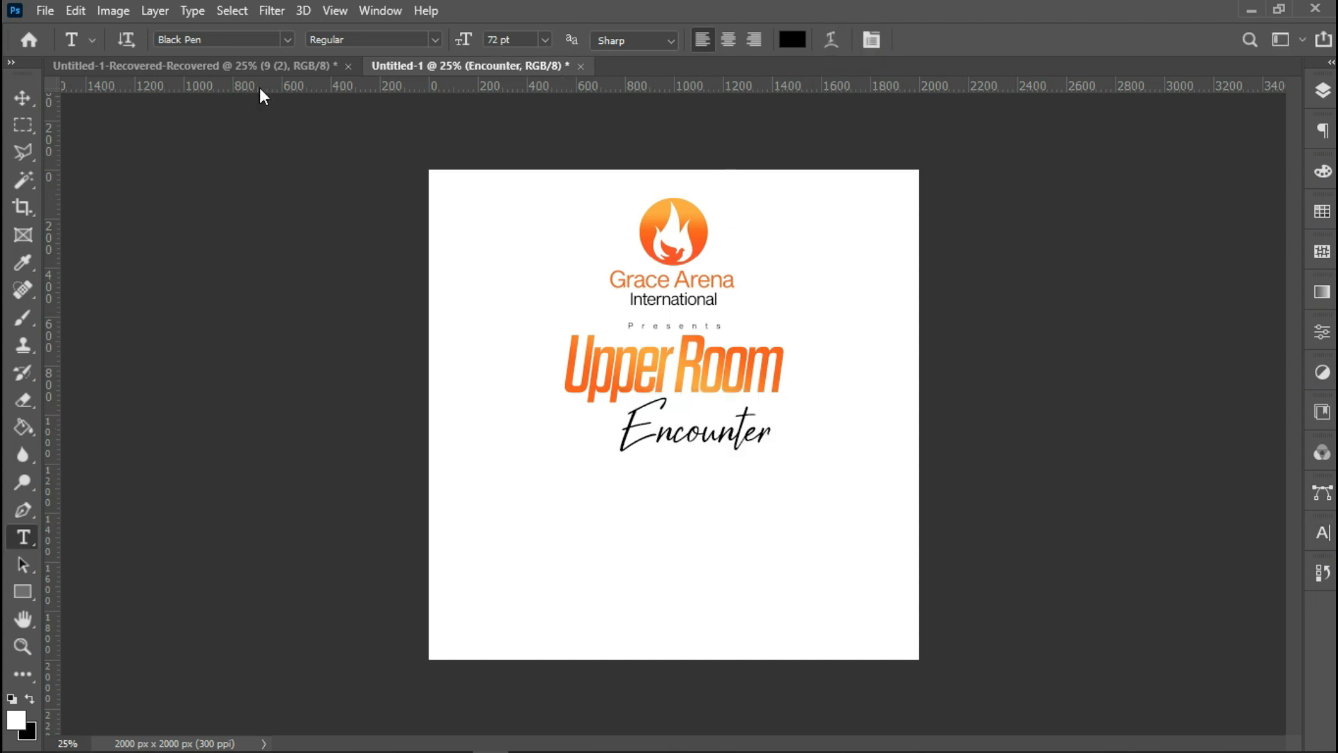
Position 'Encounter' overlapping the bottom of the 'Upper Room' title and centre it horizontally on the canvas.
{"action": "left_click", "coordinate": [29, 101]}
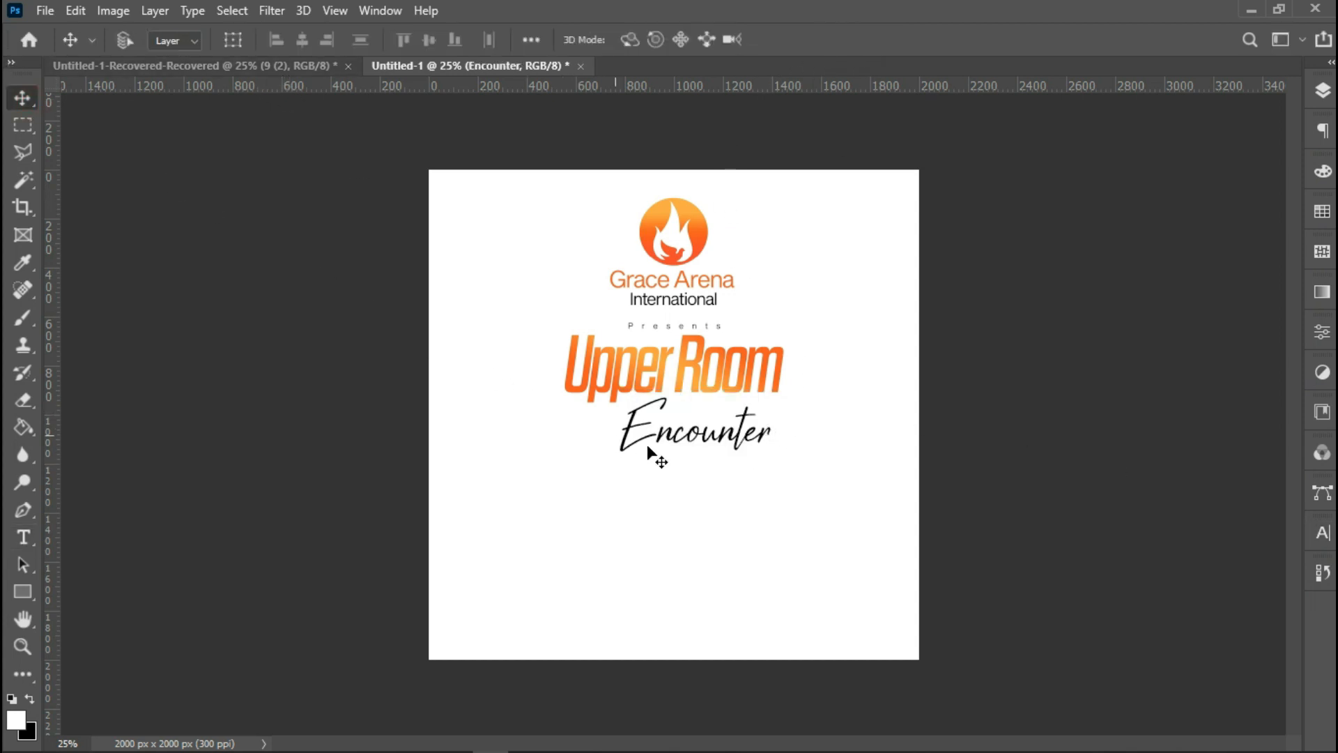
{"action": "mouse_move", "coordinate": [678, 445]}
{"action": "left_mouse_down"}
{"action": "mouse_move", "coordinate": [651, 424]}
{"action": "mouse_move", "coordinate": [674, 423]}
{"action": "left_mouse_up"}
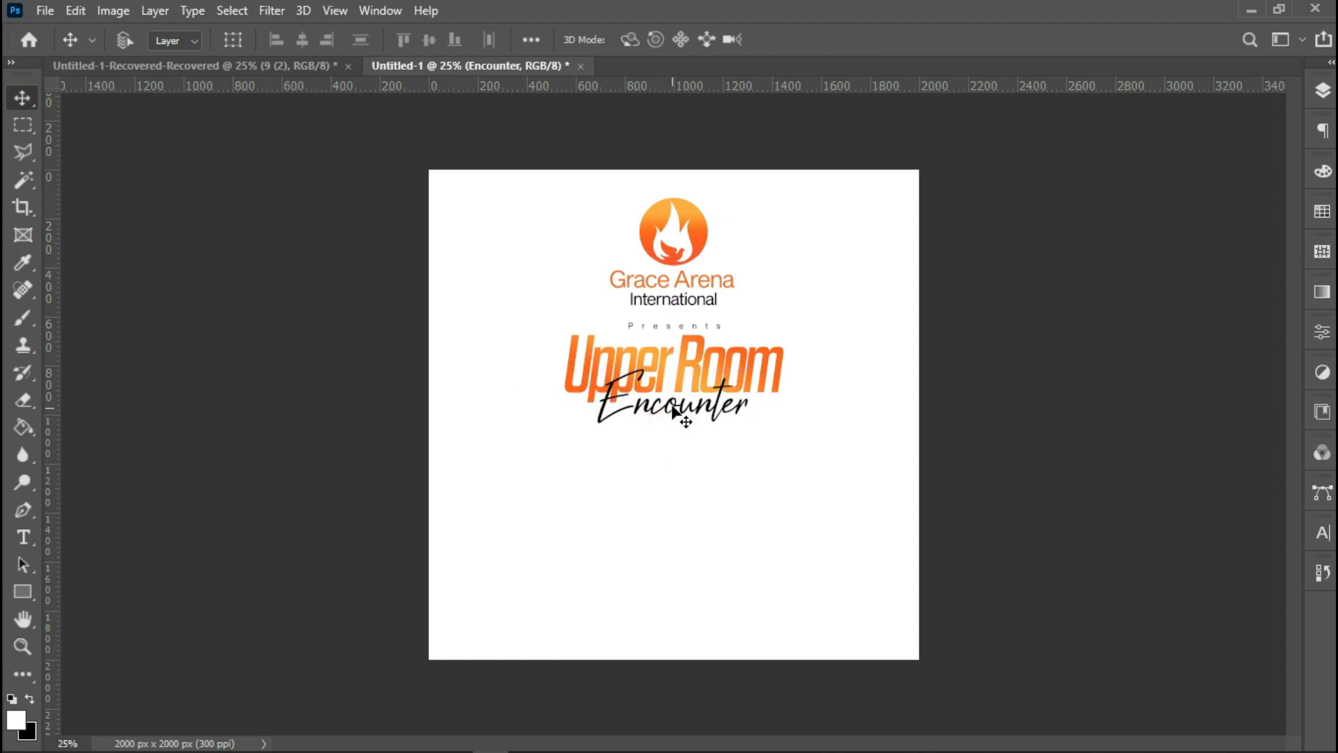
{"action": "key", "text": "ctrl+a"}
{"action": "left_click", "coordinate": [307, 45]}
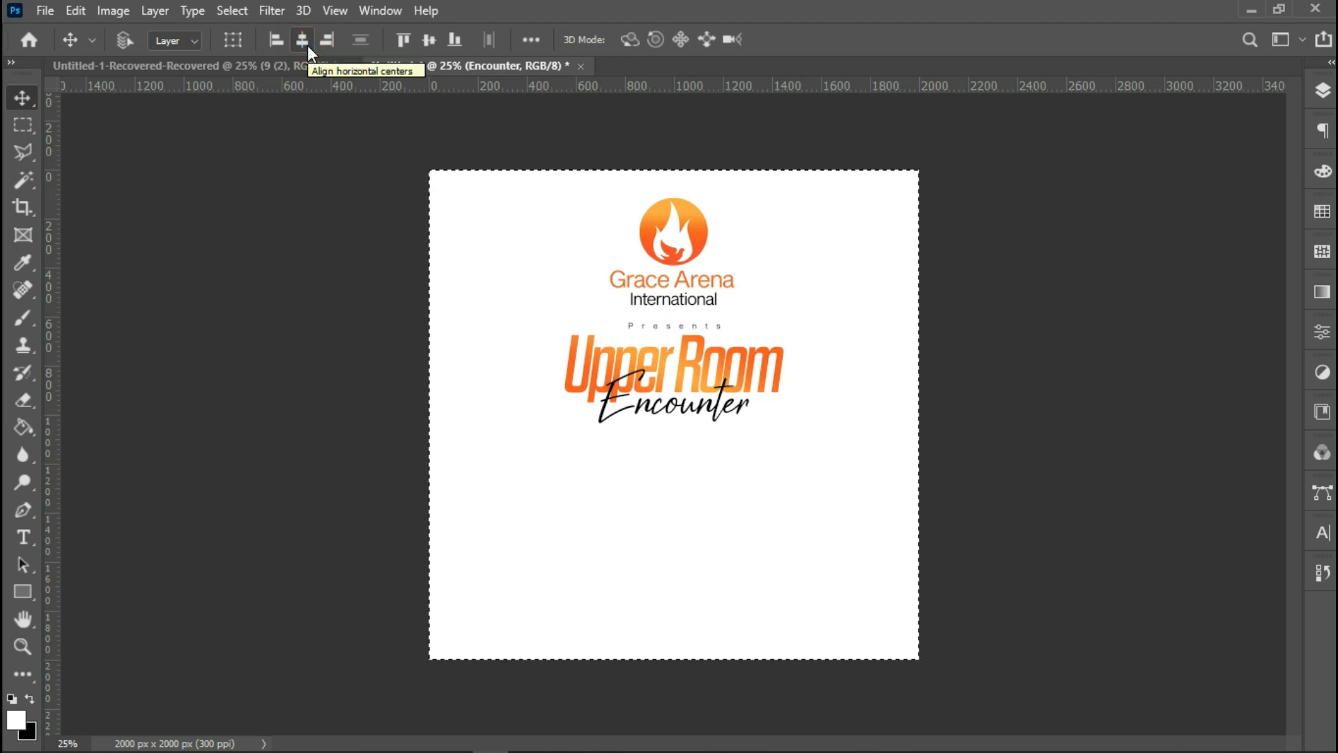
{"action": "key", "text": "ctrl+d"}
{"action": "key", "text": "shift+Down"}
{"action": "key", "text": "shift+Up"}
{"action": "key", "text": "shift+Down"}
{"action": "key", "text": "shift+Down"}
{"action": "key", "text": "shift+Up"}
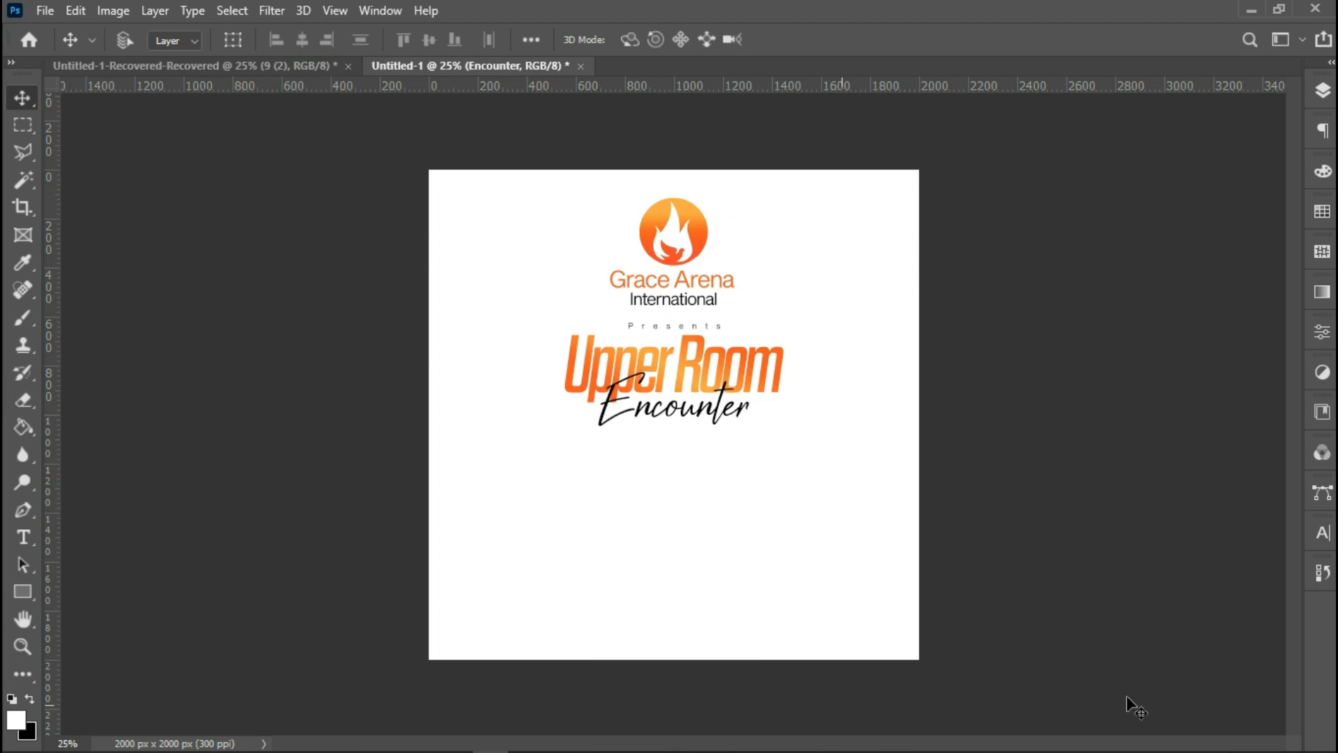
Place the dark-blue-watercolor-background-4 image embedded and stretch it wider than the canvas.
{"action": "left_click", "coordinate": [44, 10]}
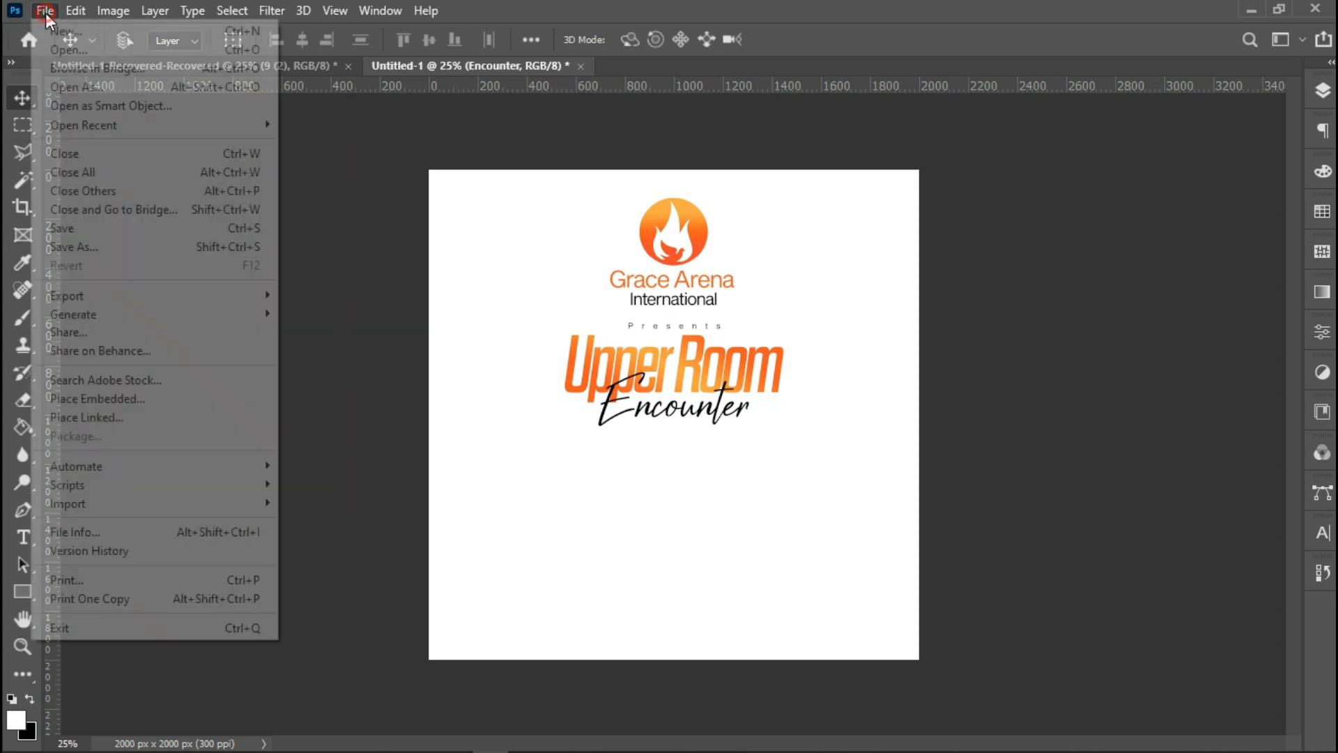
{"action": "left_click", "coordinate": [170, 391]}
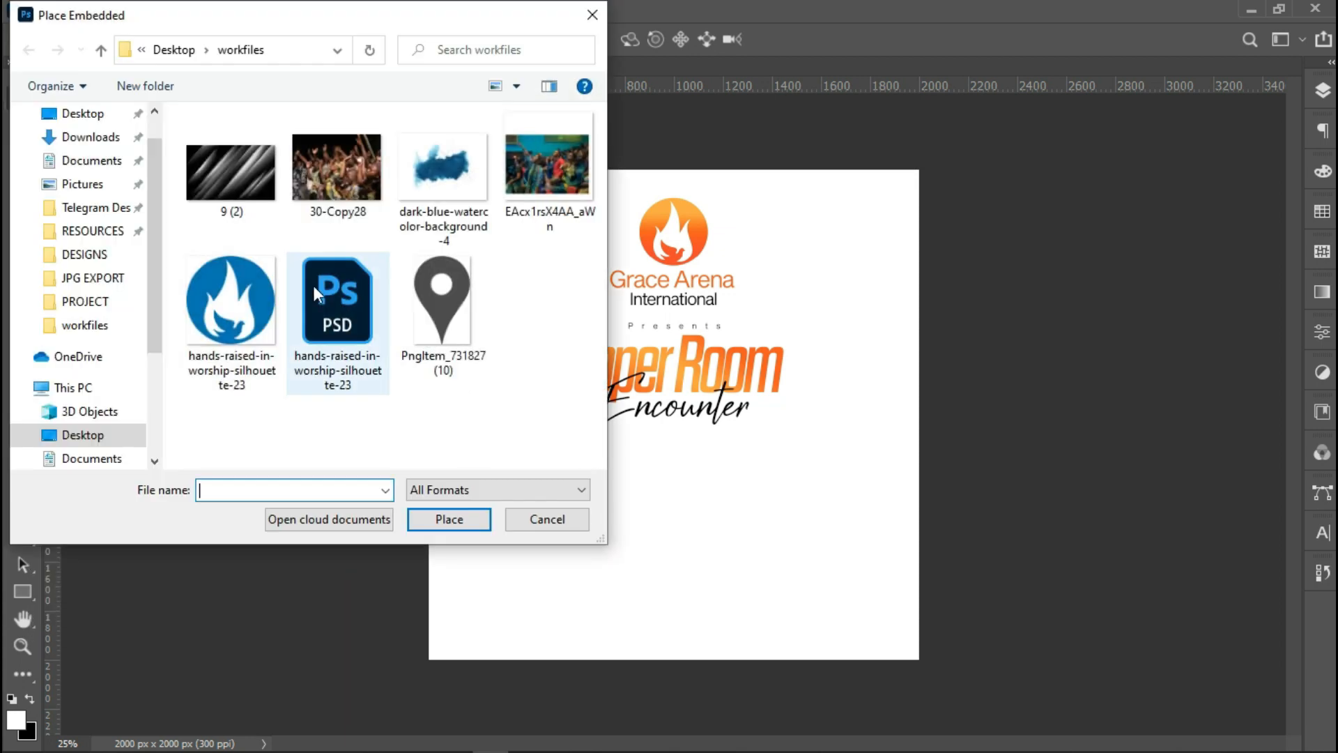
{"action": "left_click", "coordinate": [457, 182]}
{"action": "double_click", "coordinate": [456, 182]}
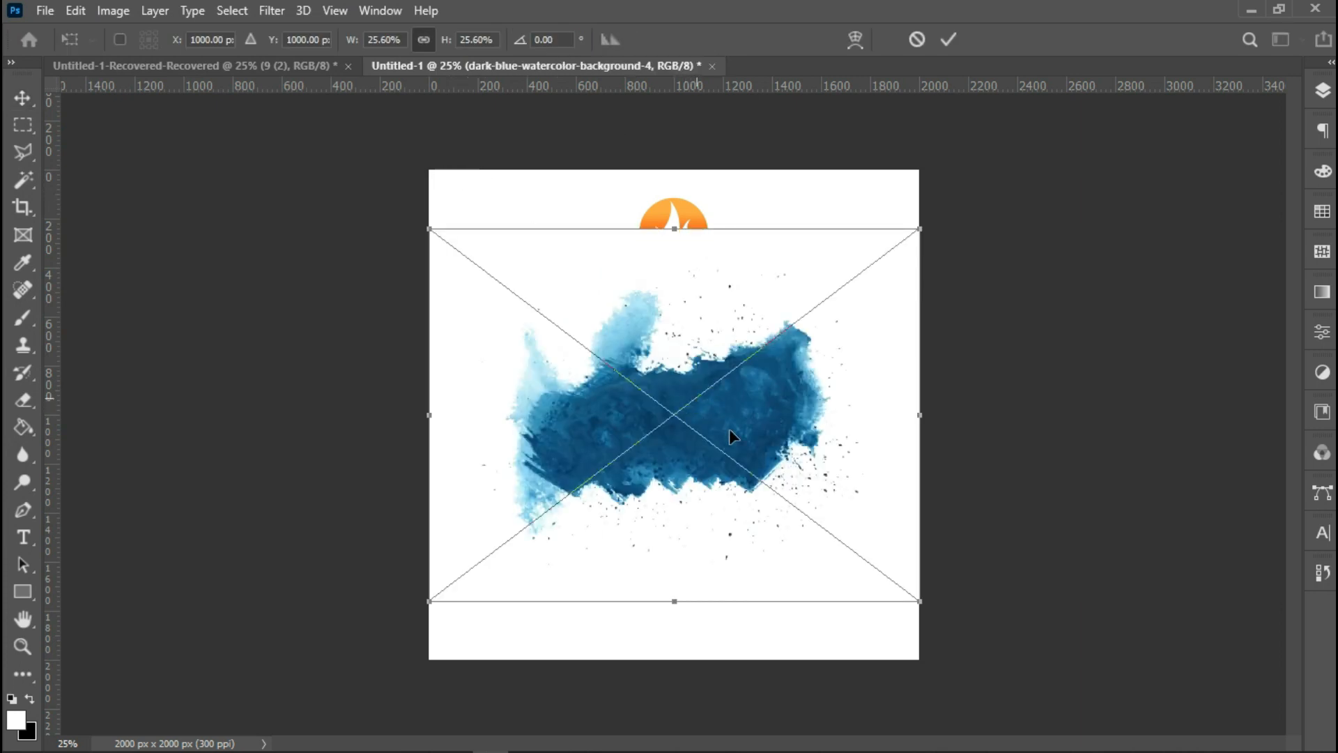
{"action": "left_click_drag", "start_coordinate": [925, 427], "coordinate": [1148, 427]}
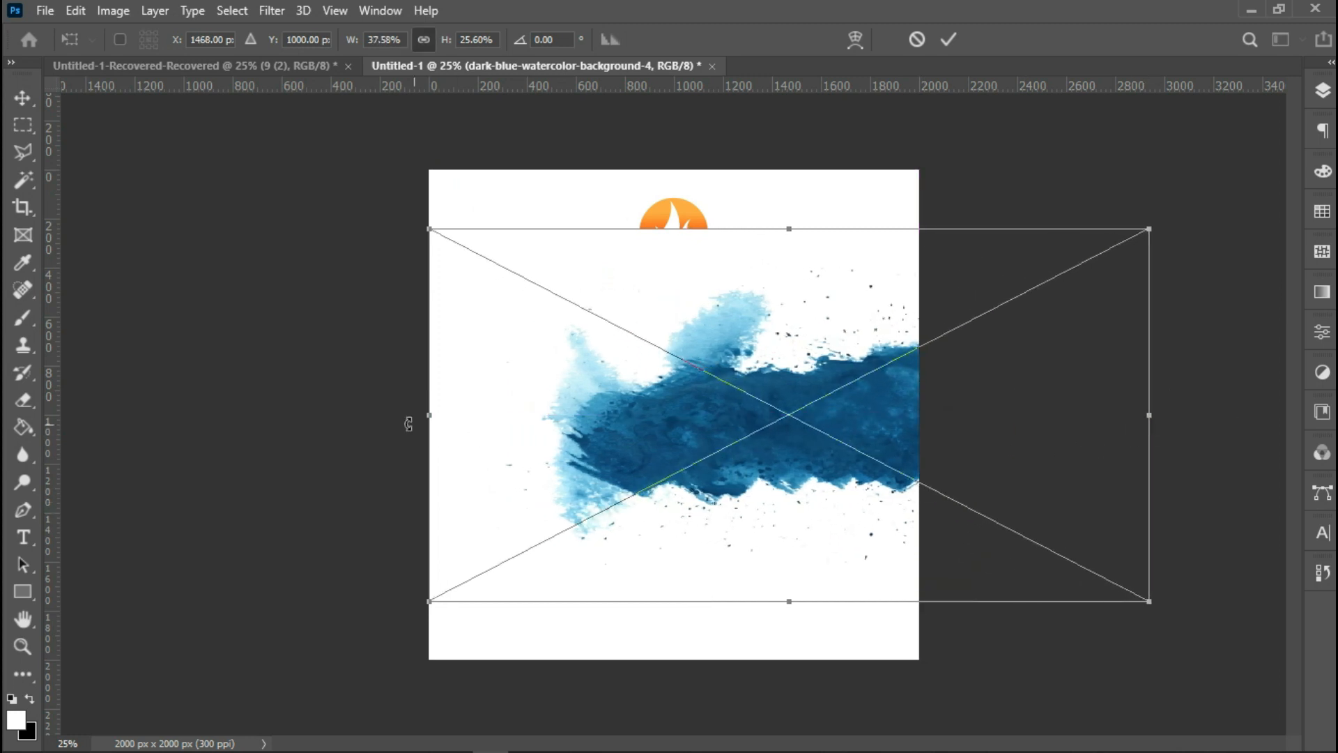
{"action": "left_click_drag", "start_coordinate": [430, 421], "coordinate": [149, 414]}
{"action": "left_click_drag", "start_coordinate": [654, 601], "coordinate": [649, 625]}
{"action": "left_click", "coordinate": [949, 39]}
Move the watercolor layer beneath the Logo group and shift it lower on the canvas.
{"action": "left_click", "coordinate": [1323, 90]}
{"action": "left_click_drag", "start_coordinate": [1194, 202], "coordinate": [1185, 370]}
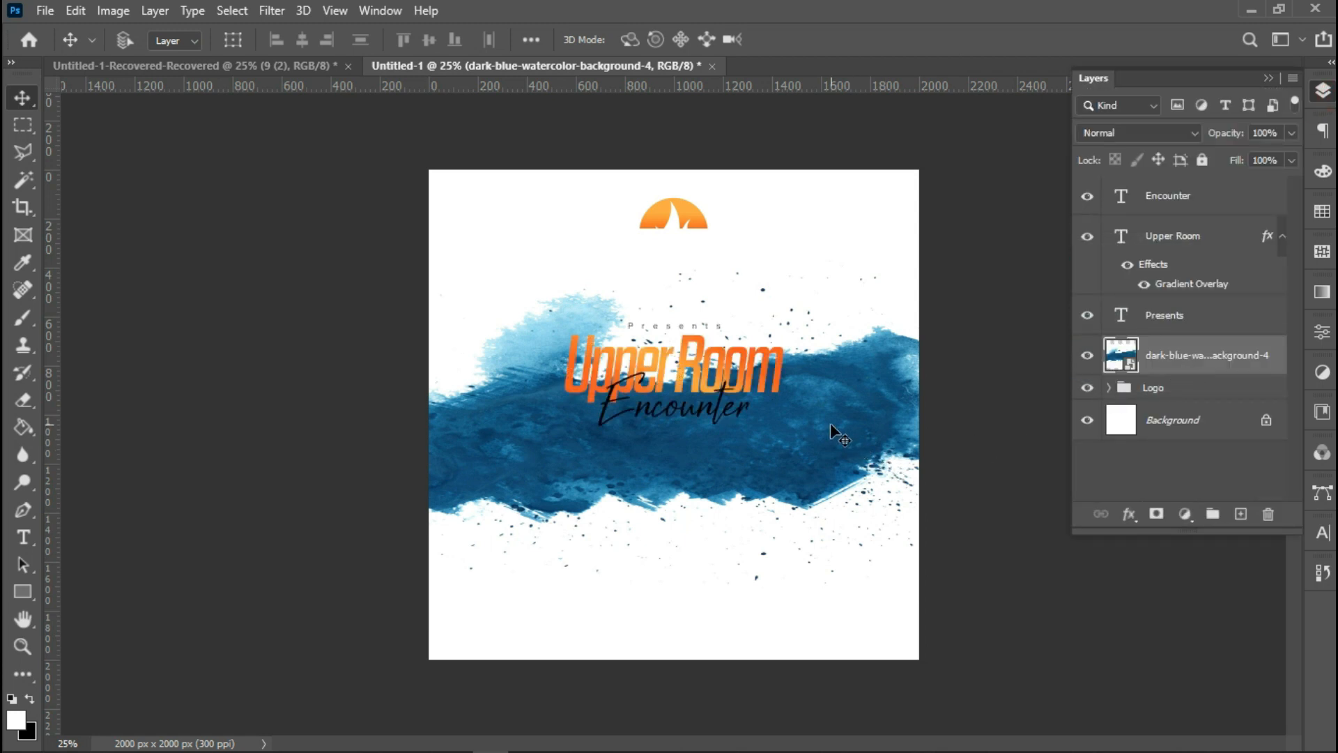
{"action": "key", "text": "shift+Down"}
{"action": "key", "text": "shift+Down"}
{"action": "key", "text": "shift+Down"}
{"action": "key", "text": "shift+Down"}
{"action": "key", "text": "shift+Down"}
{"action": "key", "text": "shift+Down"}
{"action": "key", "text": "shift+Down"}
{"action": "key", "text": "shift+Down"}
{"action": "key", "text": "shift+Down"}
{"action": "key", "text": "shift+Down"}
{"action": "key", "text": "shift+Down"}
{"action": "key", "text": "shift+Down"}
{"action": "key", "text": "shift+Down"}
{"action": "key", "text": "shift+Down"}
{"action": "key", "text": "shift+Down"}
{"action": "key", "text": "shift+Down"}
{"action": "key", "text": "shift+Down"}
{"action": "key", "text": "shift+Down"}
{"action": "key", "text": "shift+Down"}
{"action": "key", "text": "shift+Down"}
{"action": "key", "text": "shift+Down"}
{"action": "key", "text": "shift+Down"}
{"action": "key", "text": "shift+Down"}
{"action": "key", "text": "shift+Down"}
{"action": "key", "text": "shift+Down"}
{"action": "key", "text": "shift+Down"}
{"action": "key", "text": "shift+Down"}
{"action": "key", "text": "shift+Down"}
{"action": "key", "text": "shift+Down"}
{"action": "key", "text": "shift+Down"}
{"action": "key", "text": "shift+Down"}
{"action": "key", "text": "shift+Down"}
{"action": "key", "text": "shift+Down"}
{"action": "key", "text": "shift+Down"}
{"action": "key", "text": "shift+Up"}
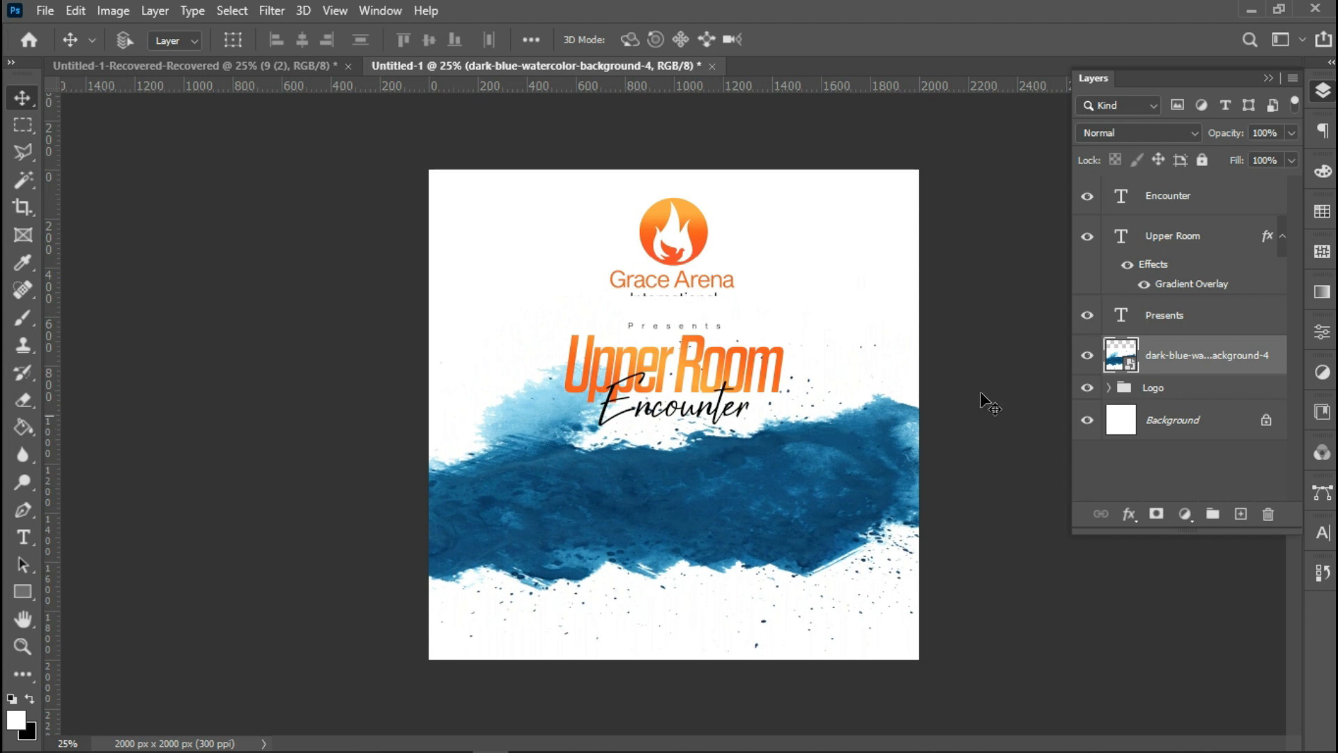
{"action": "left_click_drag", "start_coordinate": [1221, 359], "coordinate": [1220, 405]}
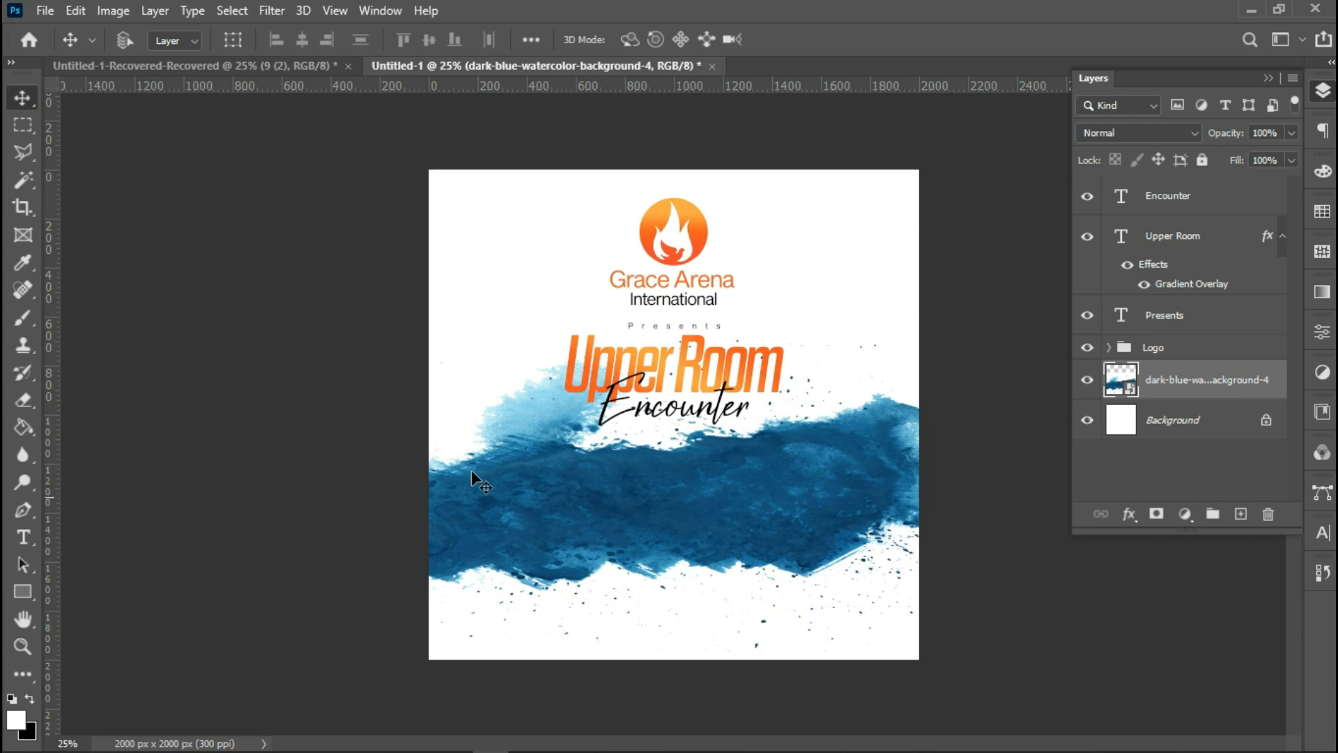
Enlarge the watercolor slightly with Free Transform and centre it horizontally on the canvas.
{"action": "key", "text": "ctrl+t"}
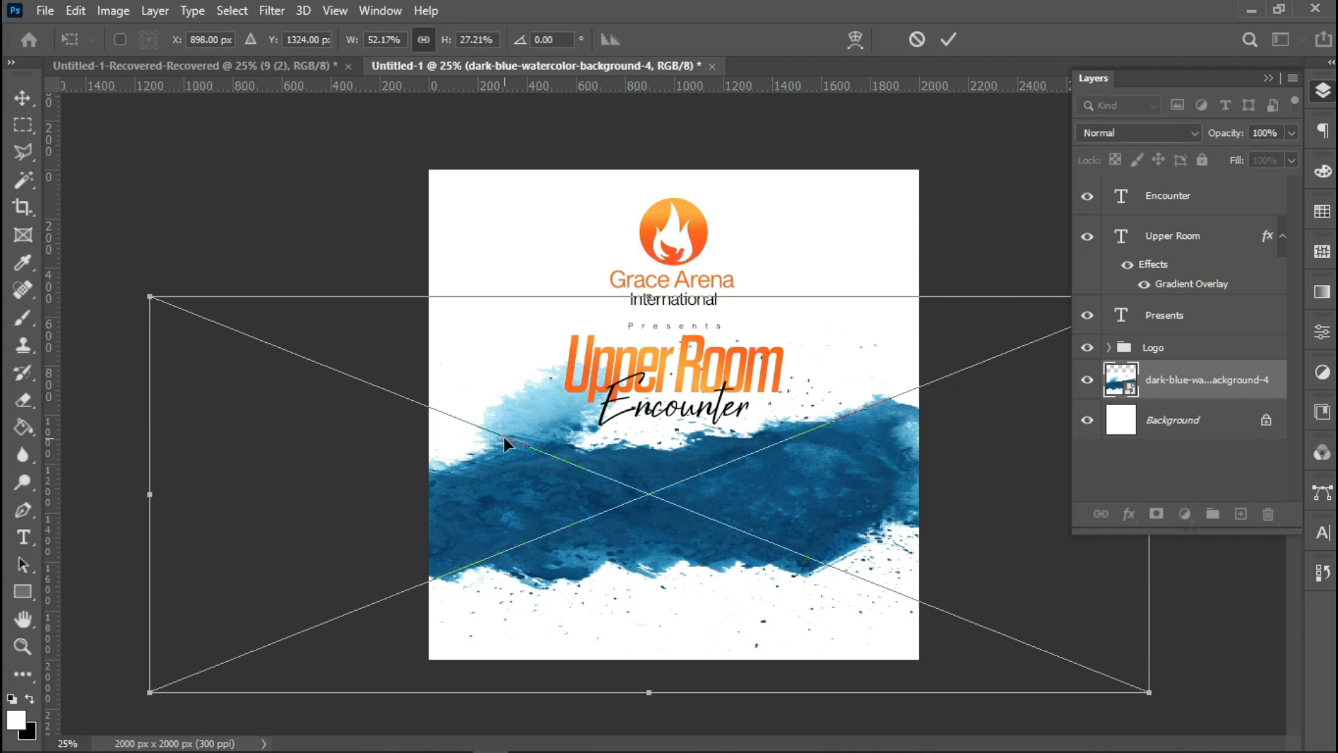
{"action": "left_click_drag", "start_coordinate": [1155, 588], "coordinate": [1175, 551]}
{"action": "left_click_drag", "start_coordinate": [664, 694], "coordinate": [664, 701]}
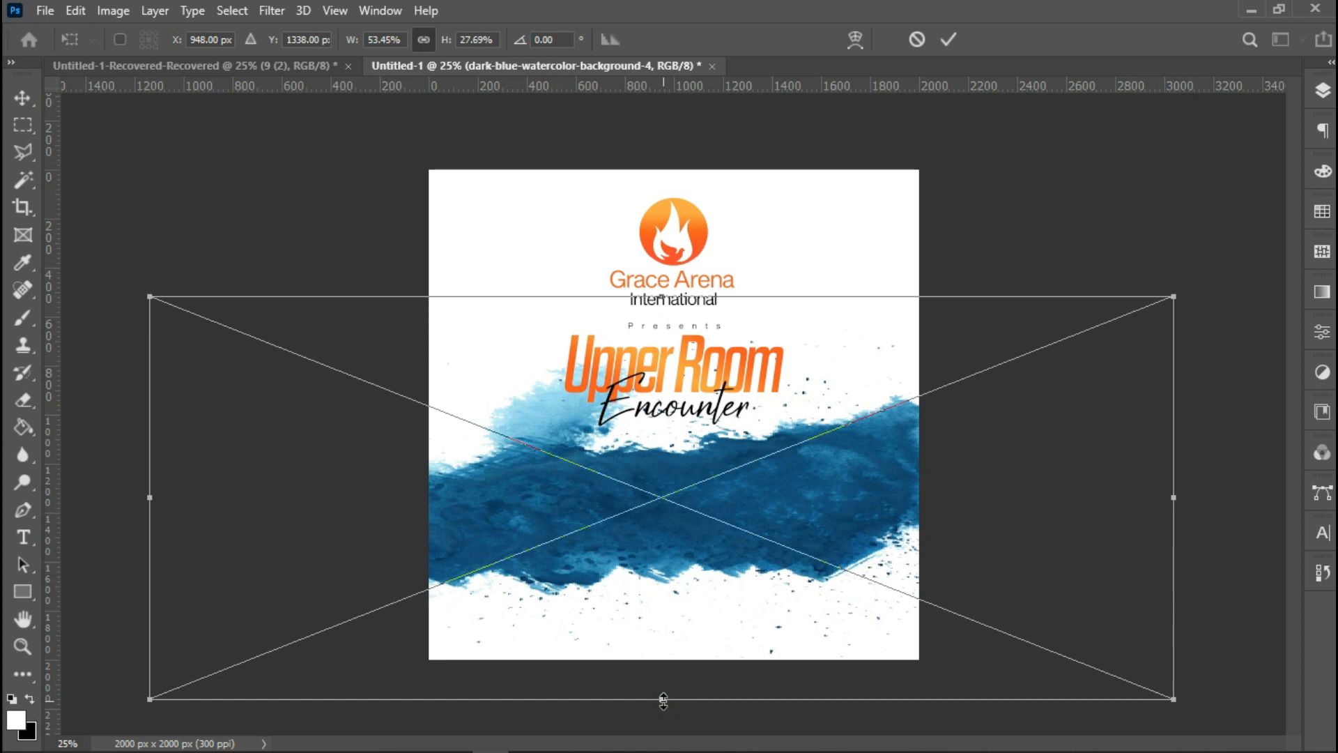
{"action": "left_click", "coordinate": [938, 43]}
{"action": "key", "text": "ctrl+a"}
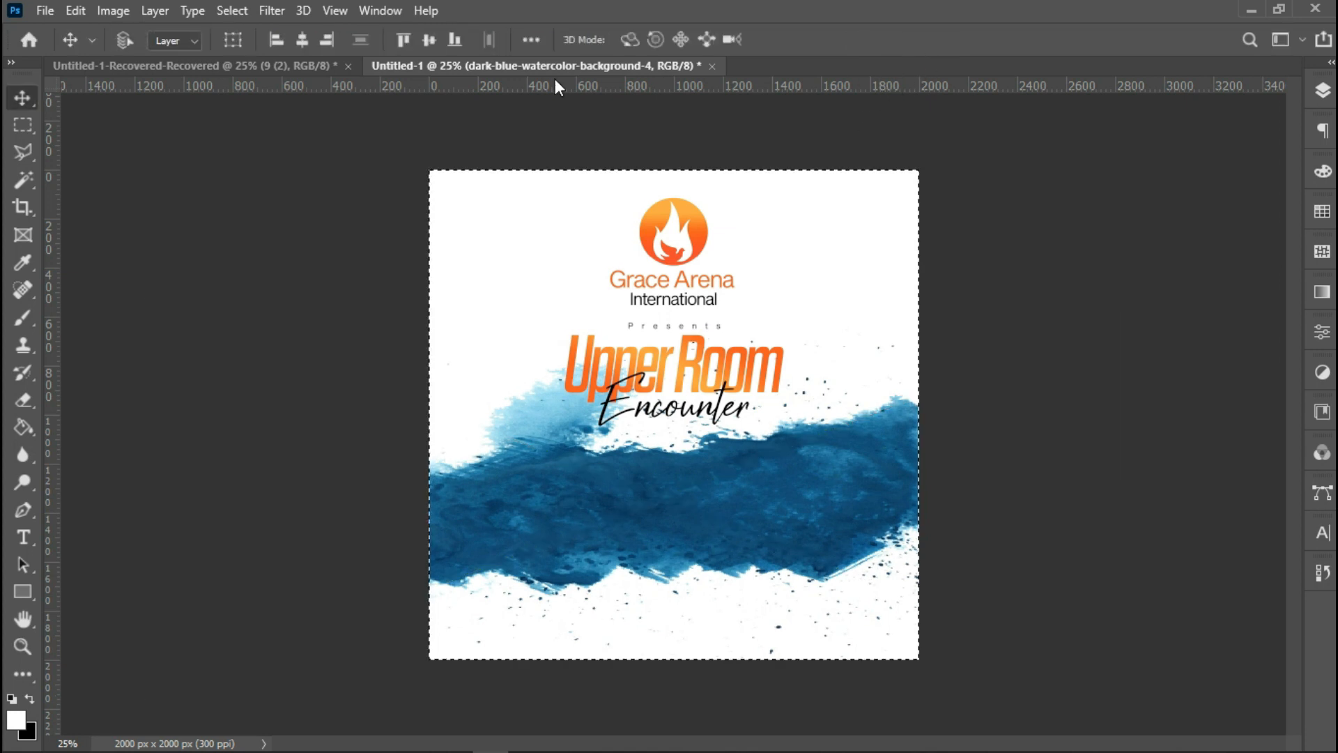
{"action": "left_click", "coordinate": [307, 44]}
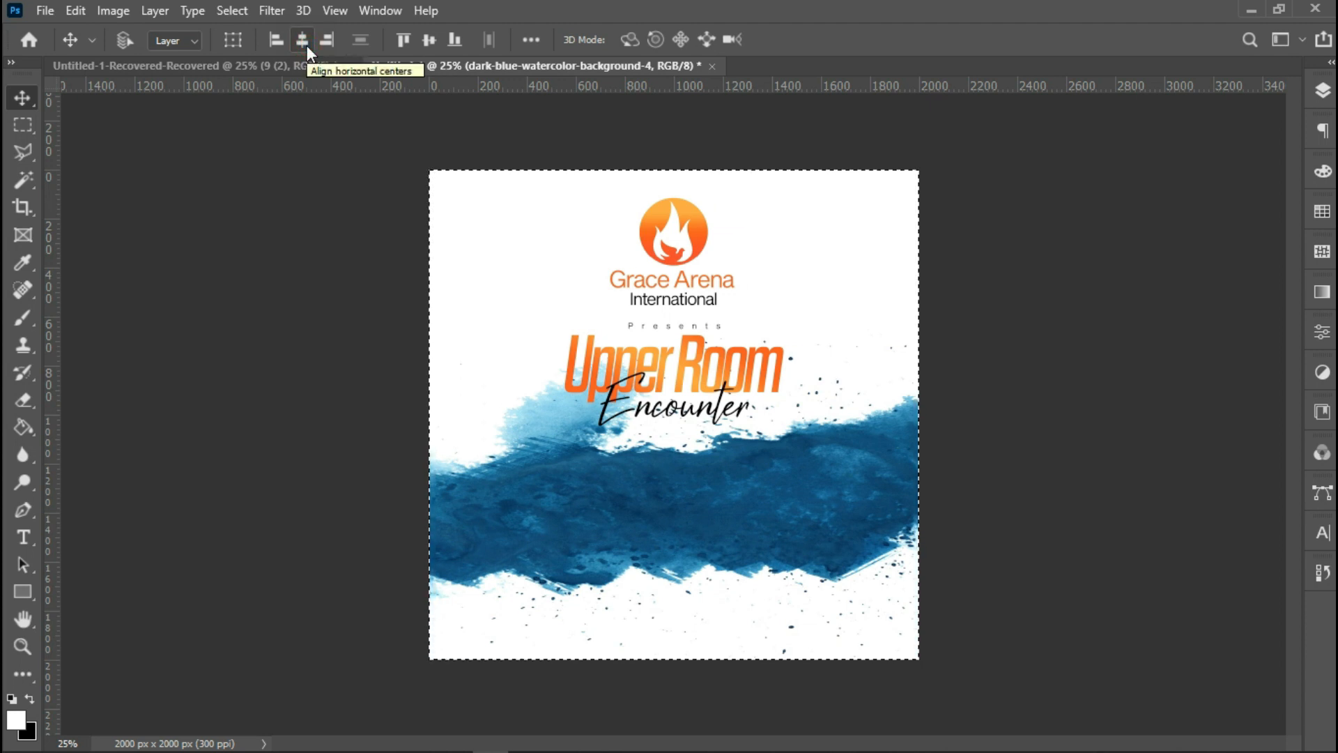
{"action": "key", "text": "ctrl+d"}
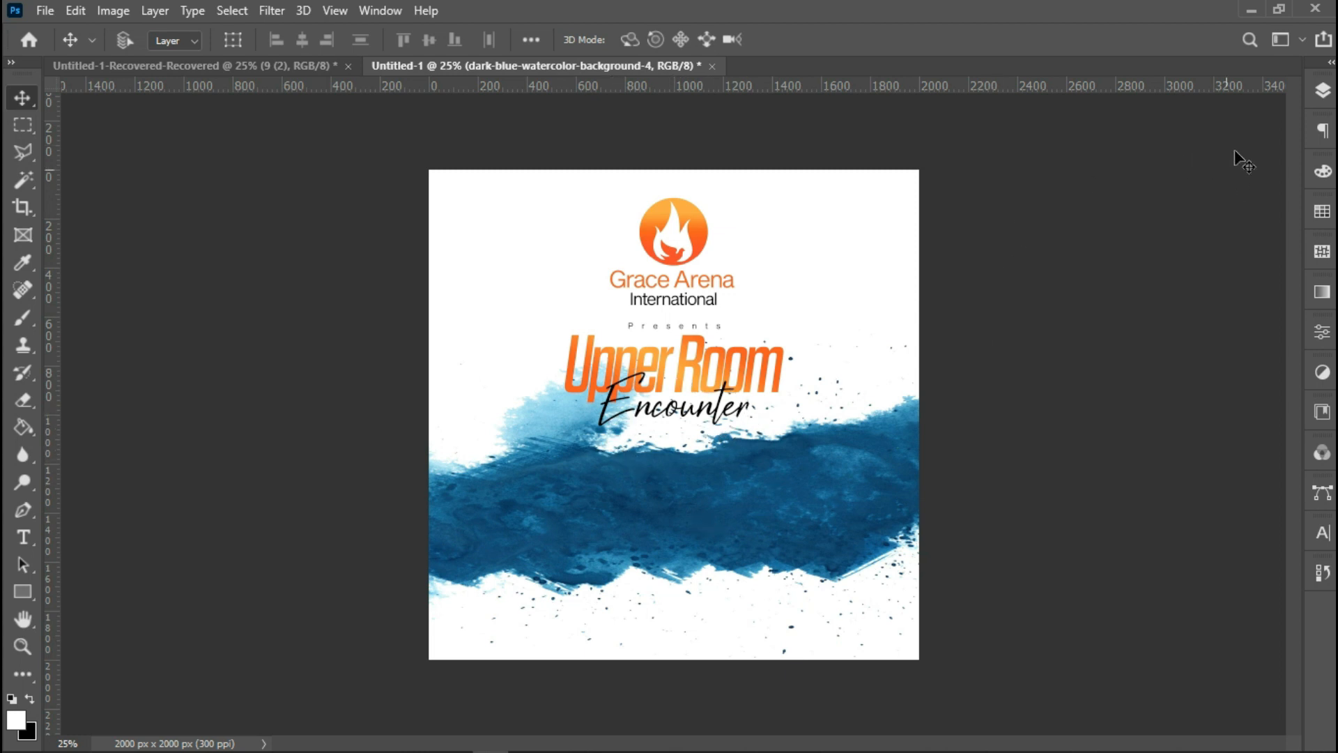
Add a Gradient Map adjustment layer above the watercolor layer.
{"action": "left_click", "coordinate": [1322, 92]}
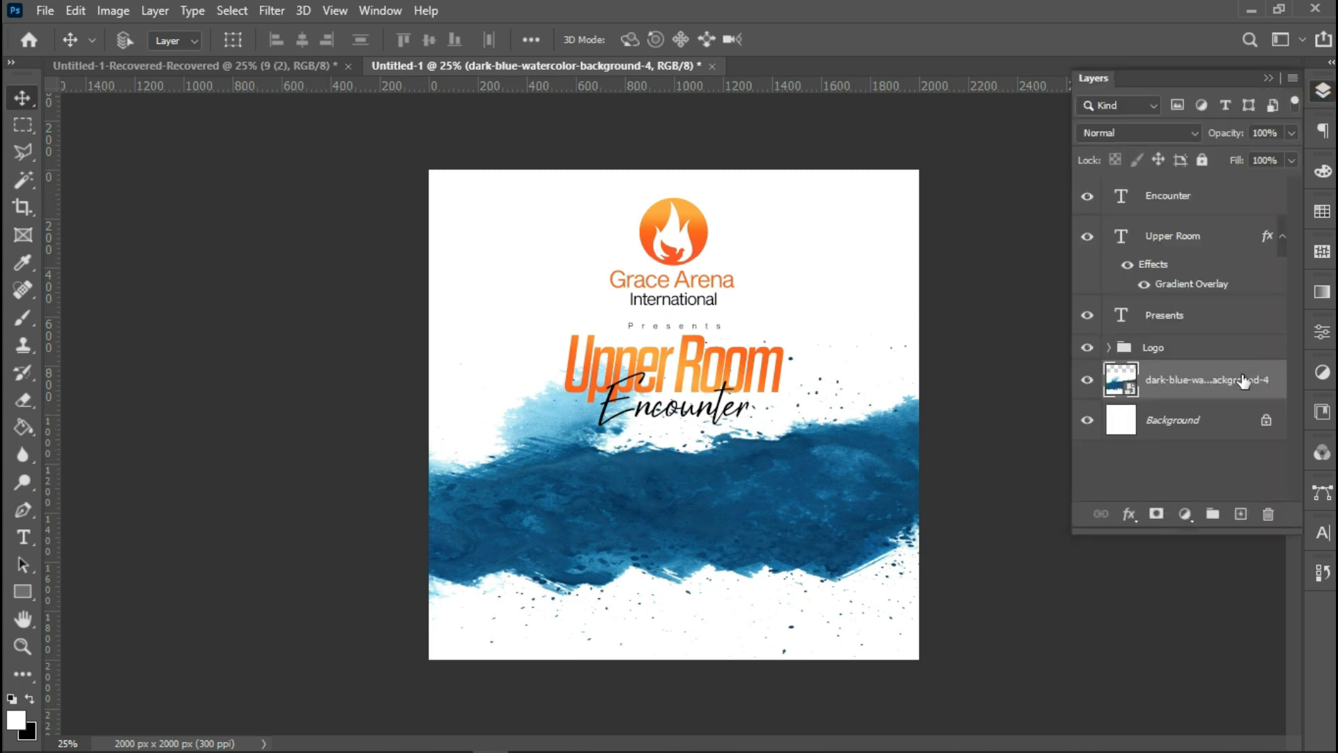
{"action": "left_click", "coordinate": [1190, 522]}
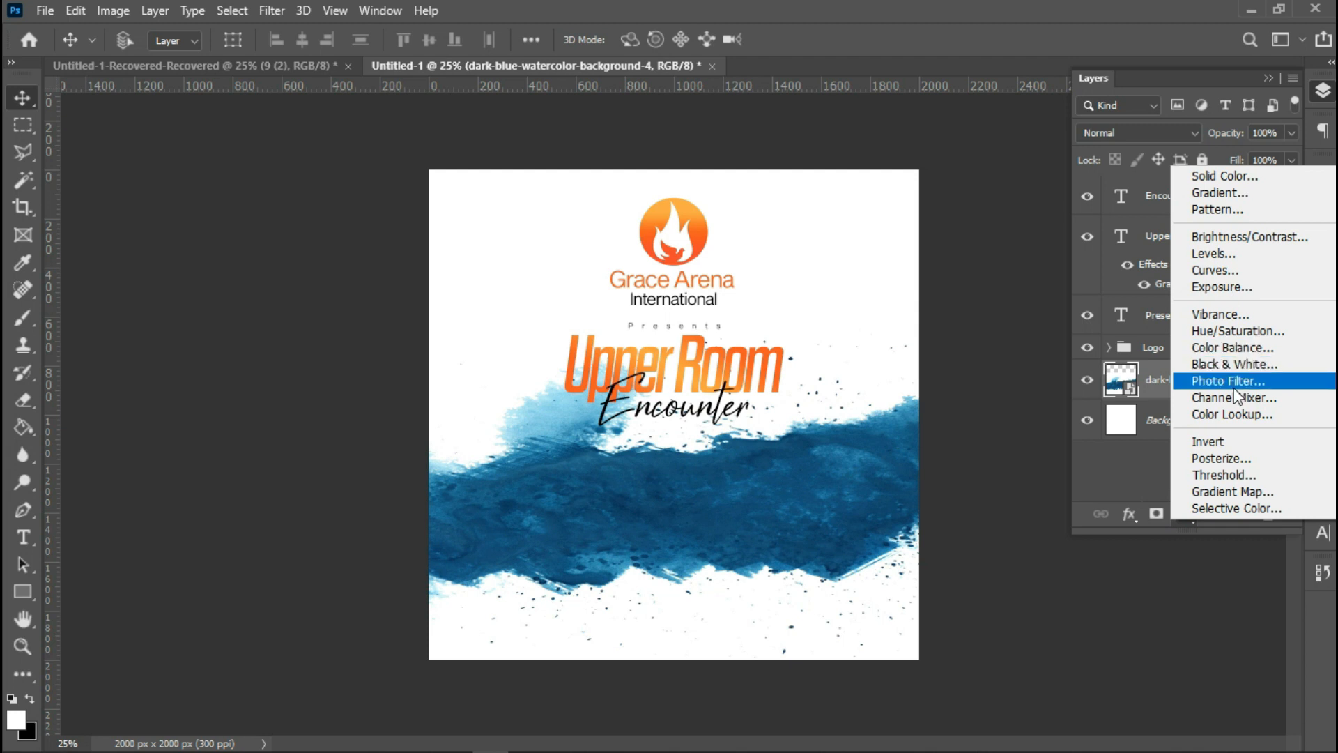
{"action": "left_click", "coordinate": [1254, 490]}
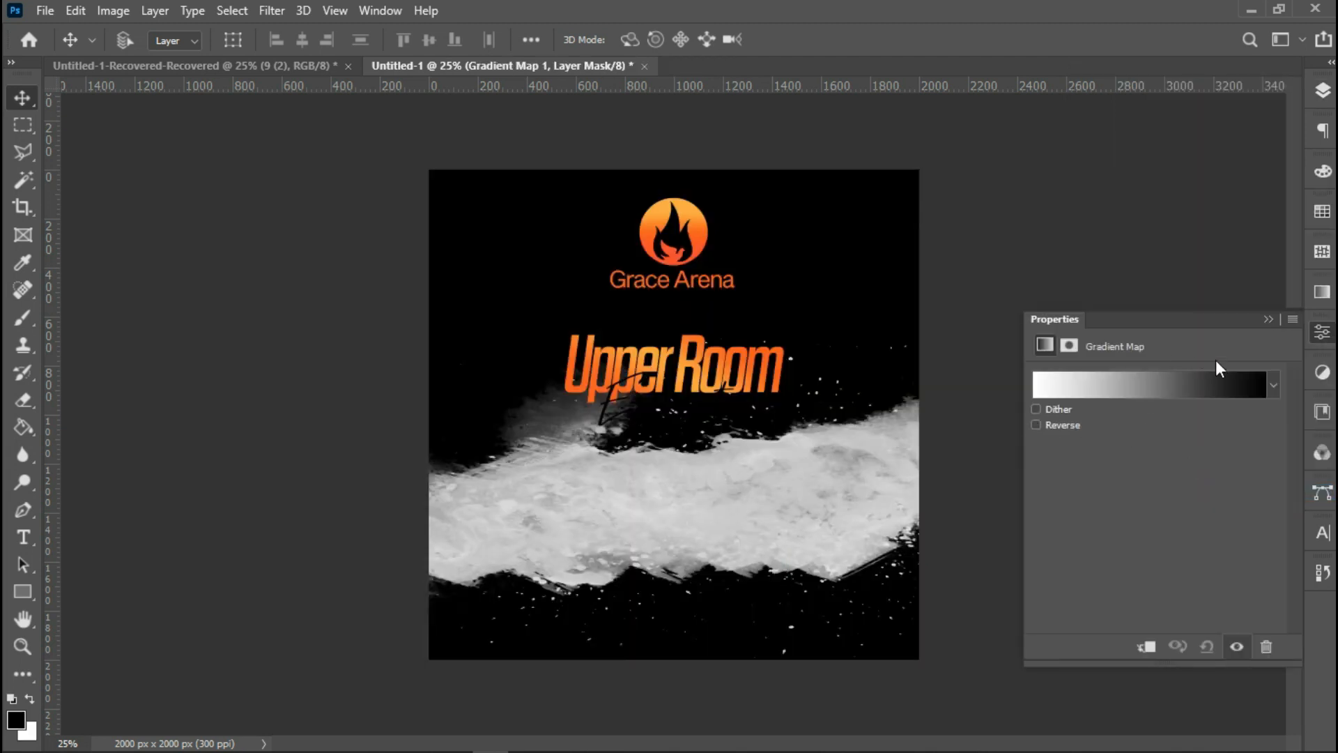
{"action": "left_click", "coordinate": [1271, 320]}
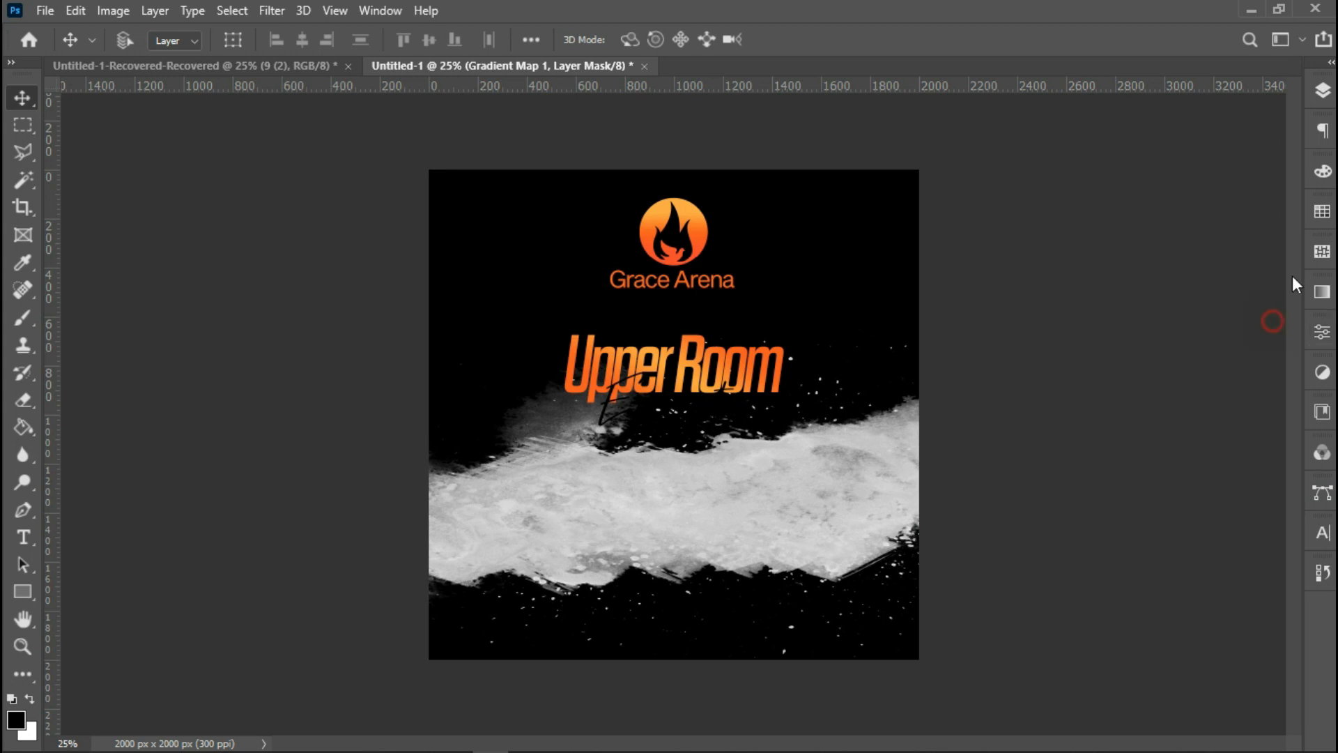
{"action": "left_click", "coordinate": [1323, 91]}
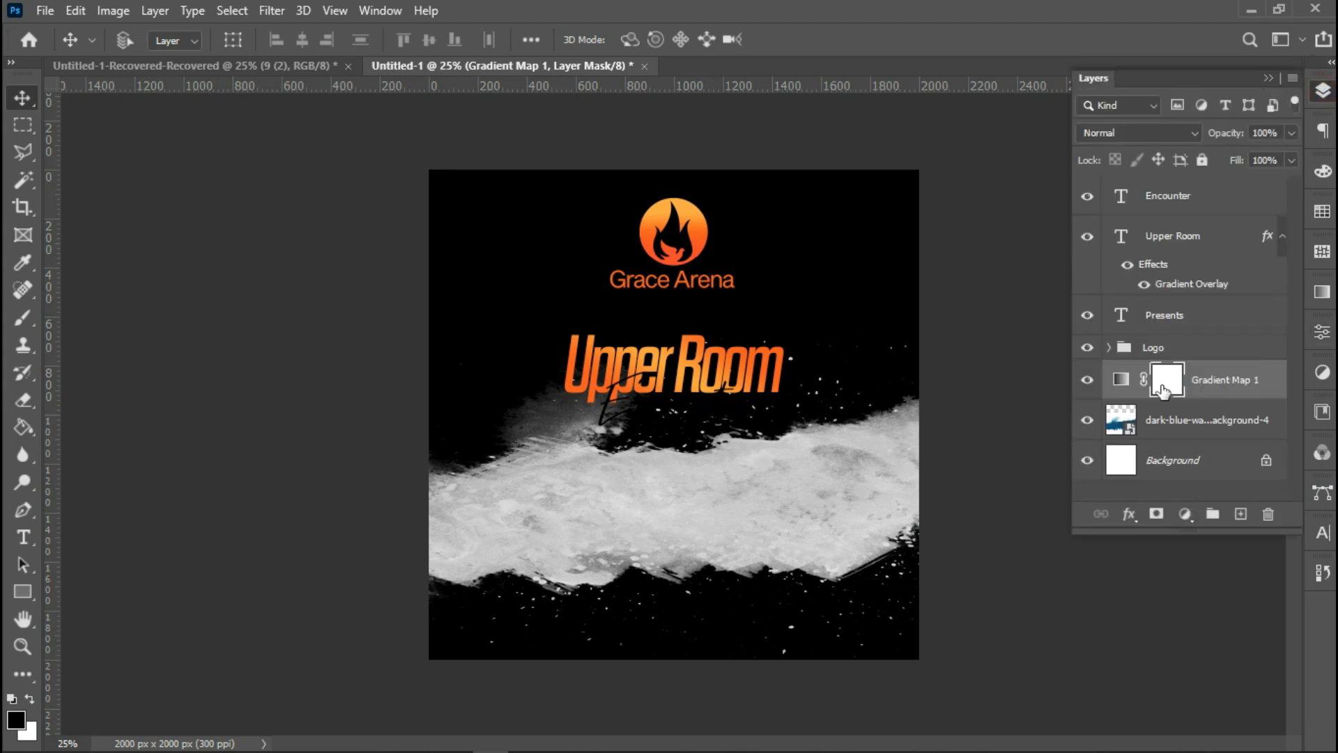
Delete the Gradient Map layer with its mask and reset the default black and white colours.
{"action": "key", "text": "Delete"}
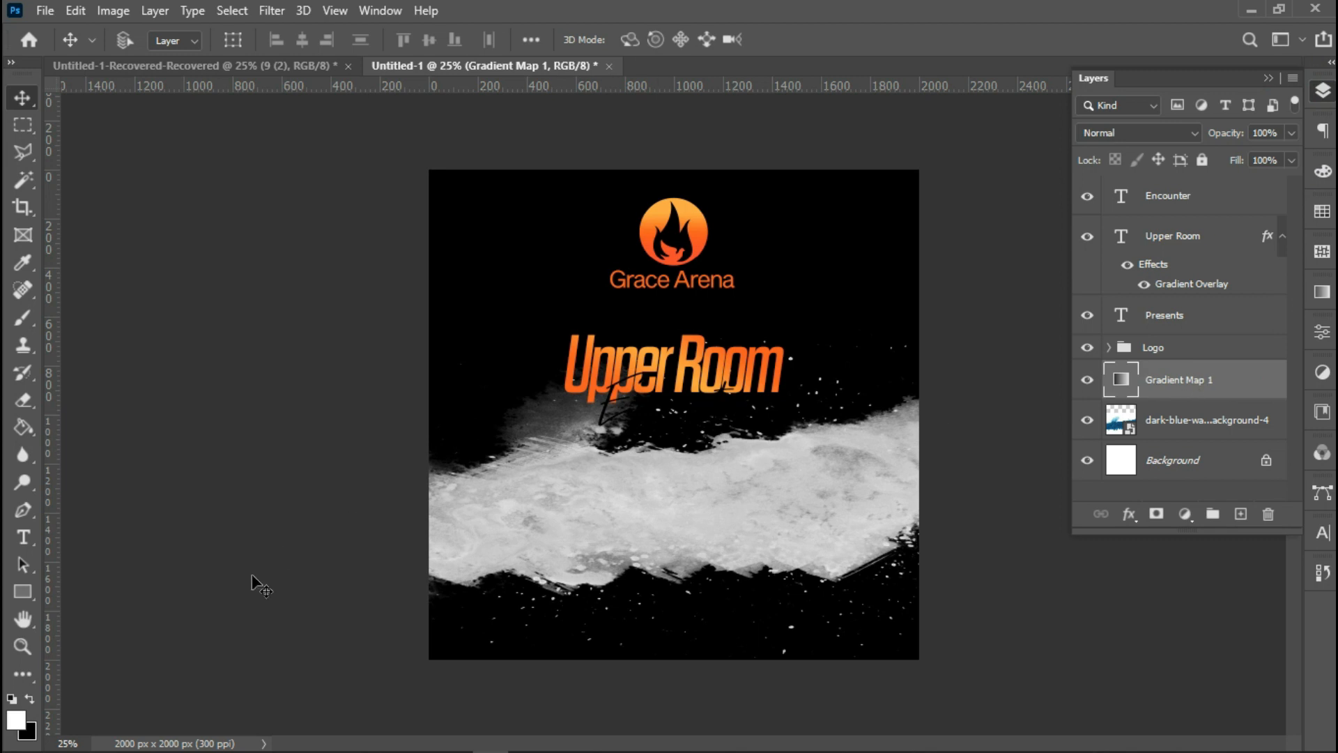
{"action": "left_click", "coordinate": [12, 699]}
{"action": "left_click", "coordinate": [1324, 93]}
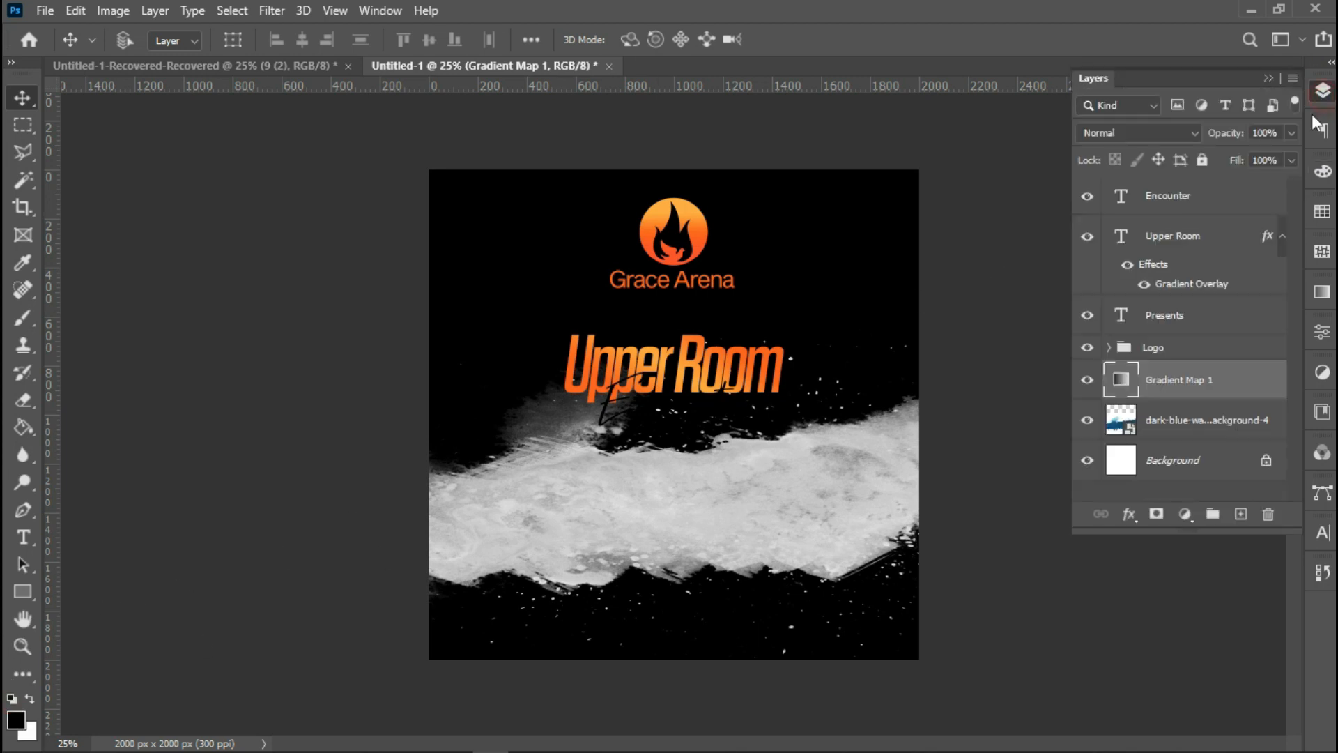
{"action": "key", "text": "Delete"}
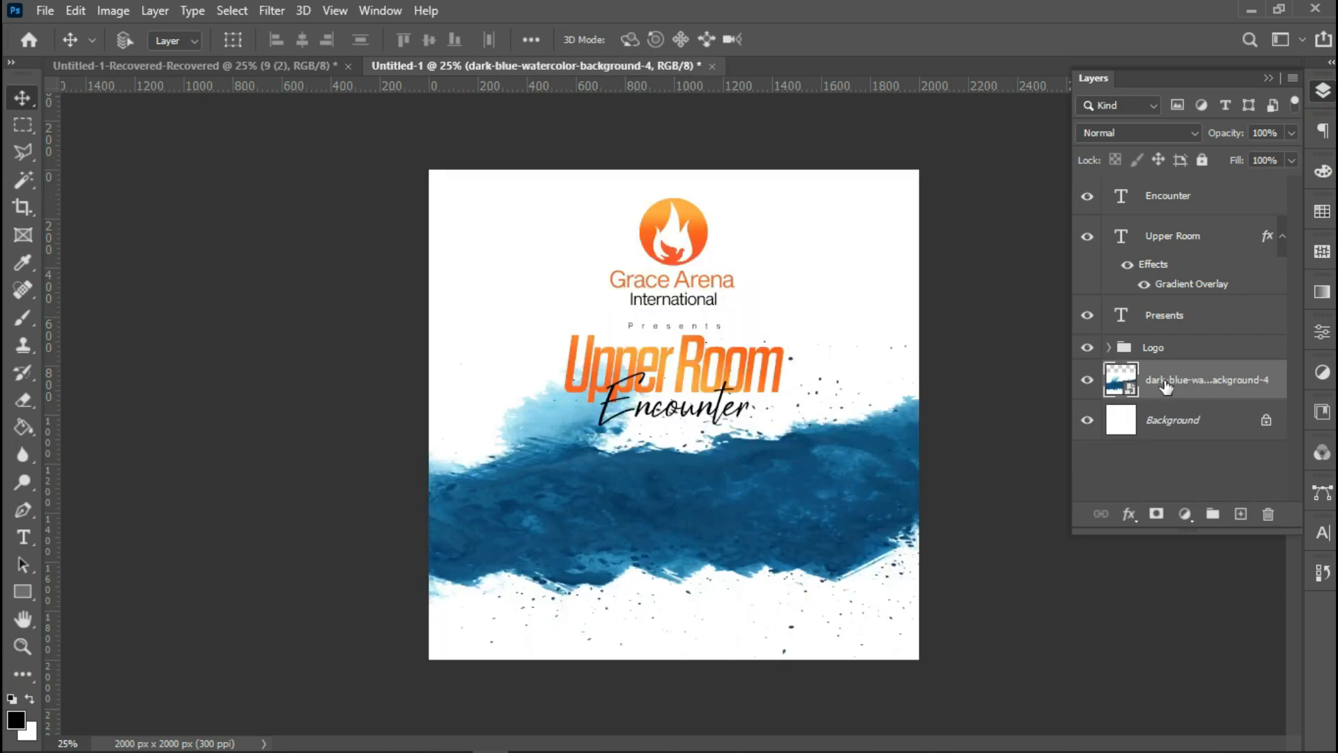
Add a Gradient Map adjustment layer above the watercolor and add a black colour stop at 45% in its gradient.
{"action": "left_click", "coordinate": [1185, 514]}
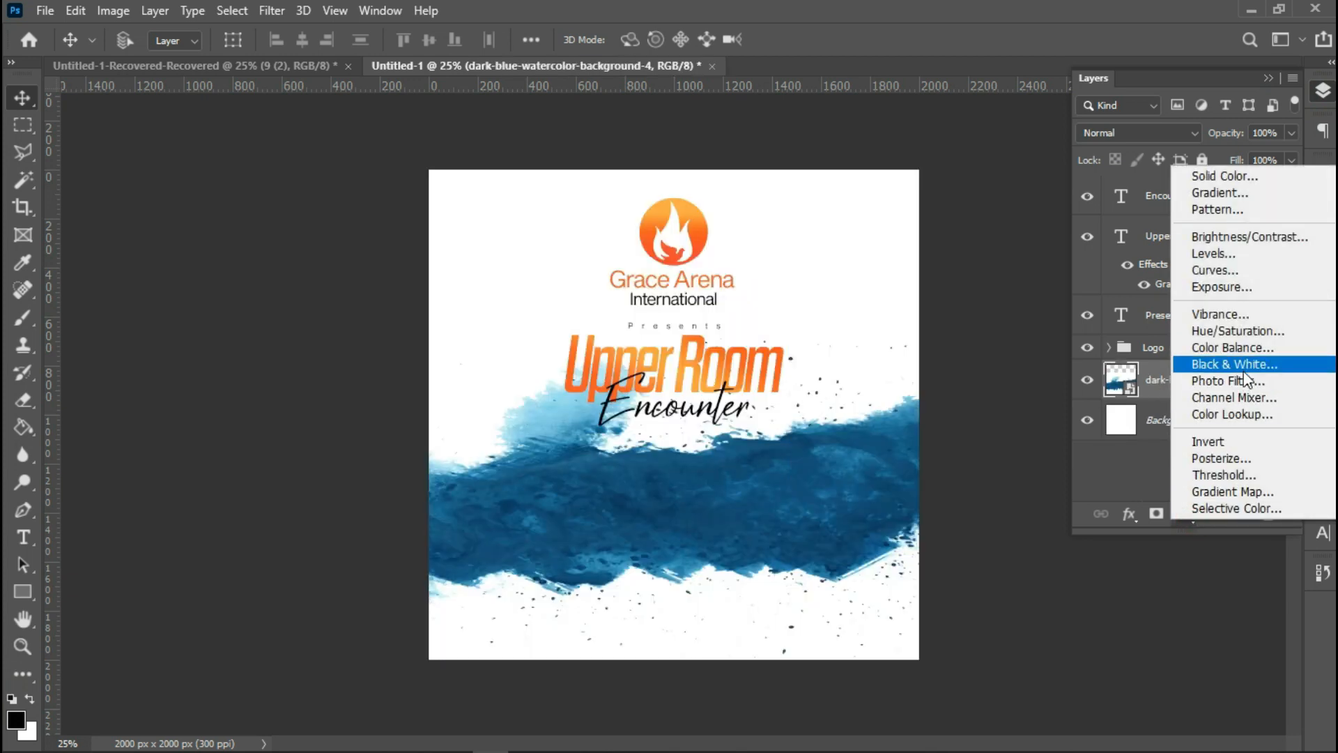
{"action": "left_click", "coordinate": [1242, 491]}
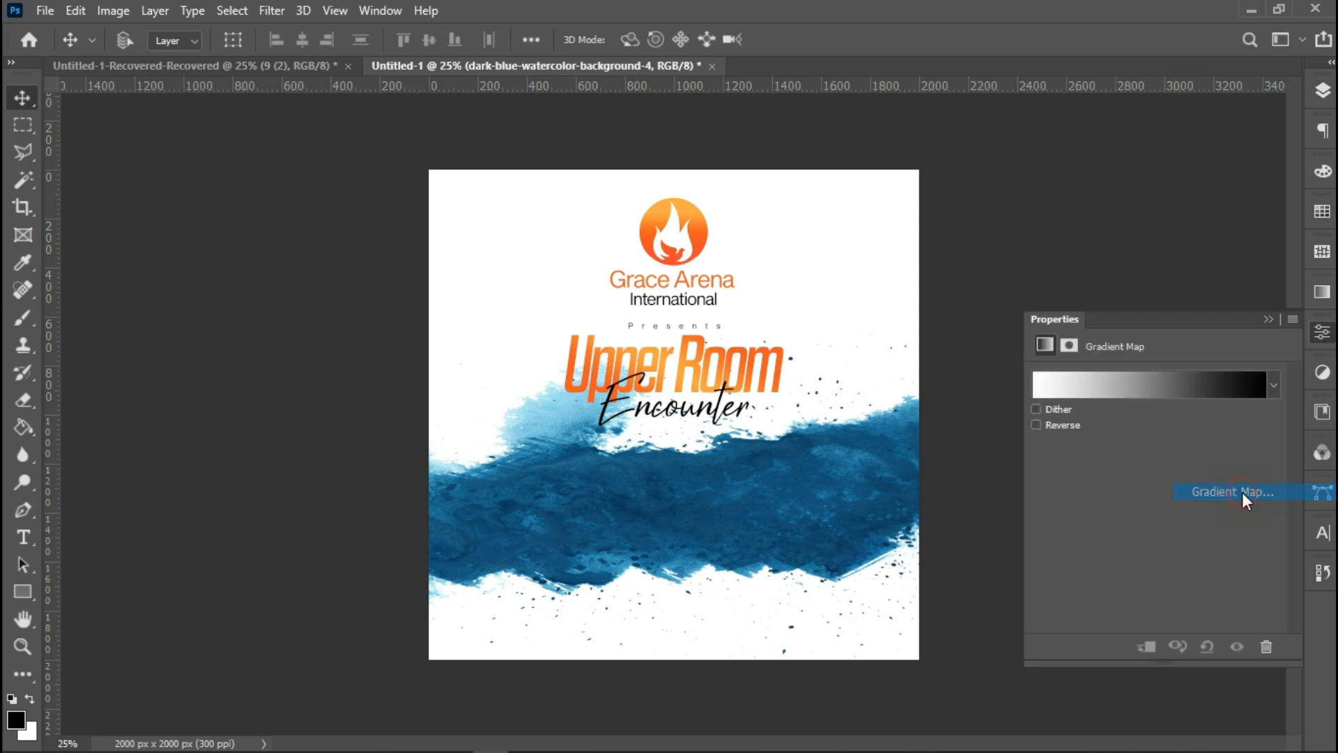
{"action": "left_click", "coordinate": [1129, 392]}
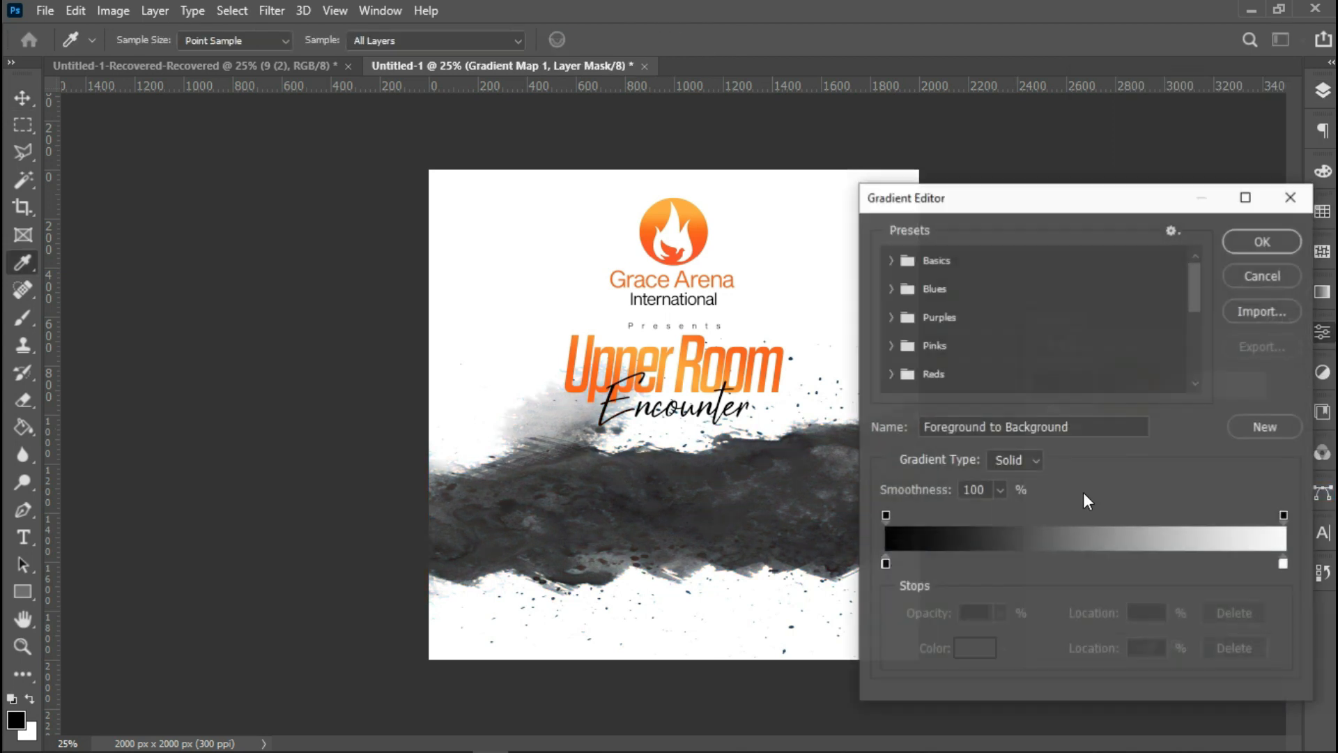
{"action": "left_click", "coordinate": [1065, 565]}
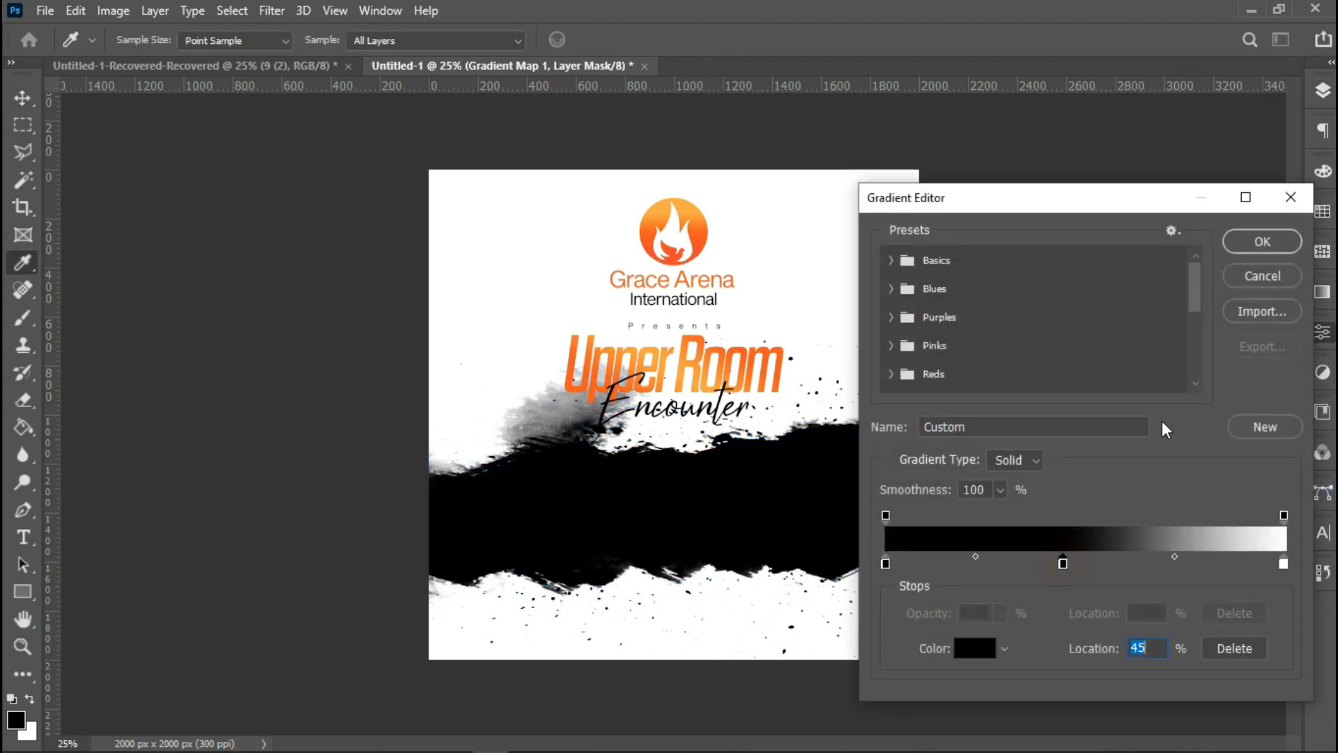
{"action": "left_click", "coordinate": [1254, 244]}
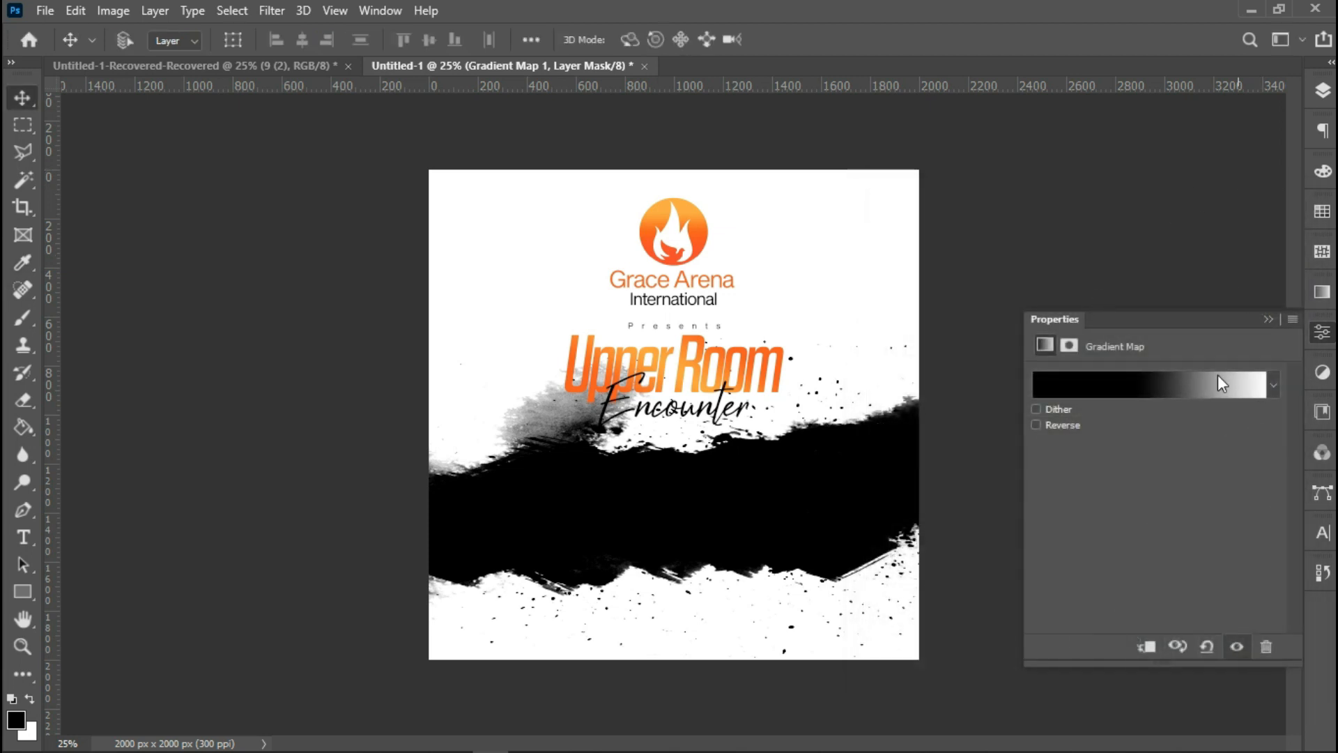
Recolour the gradient's middle stop to f3671c, sampled from the orange title, and move it to 39%.
{"action": "left_click", "coordinate": [1323, 91]}
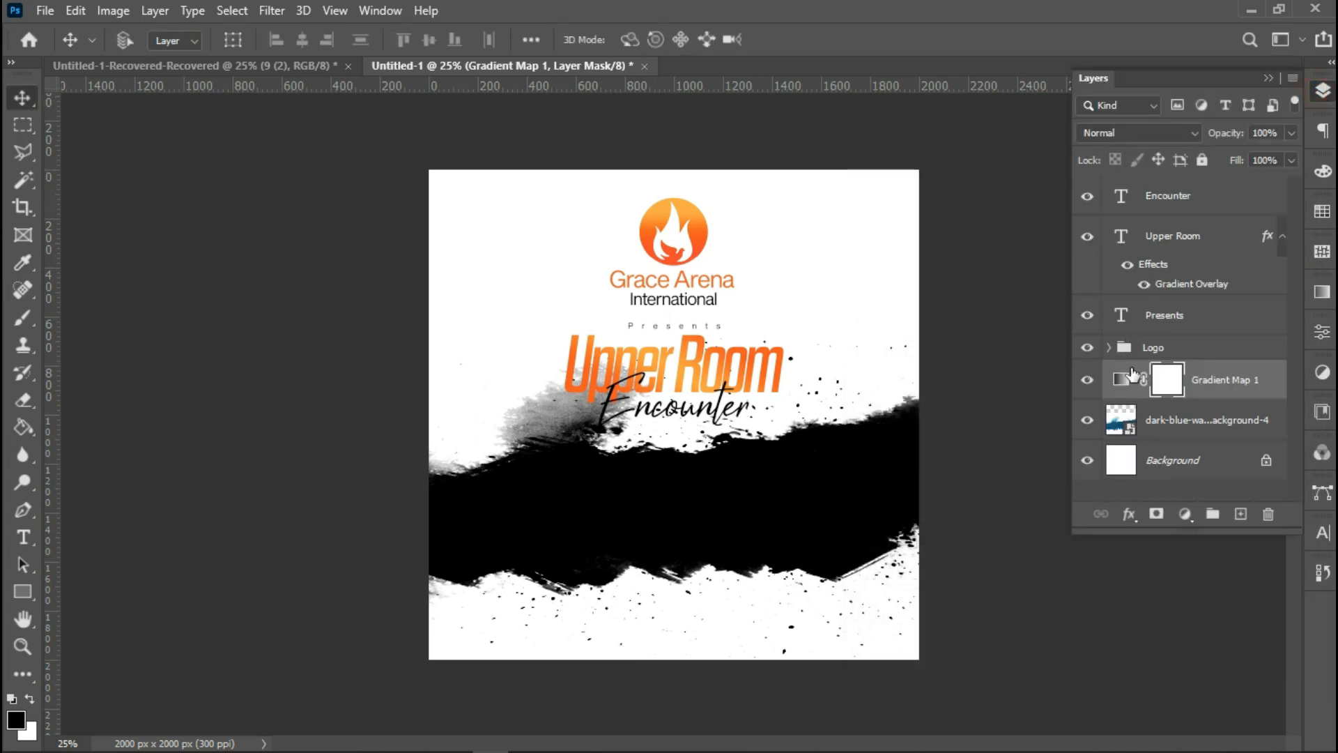
{"action": "double_click", "coordinate": [1129, 384]}
{"action": "left_click", "coordinate": [1127, 388]}
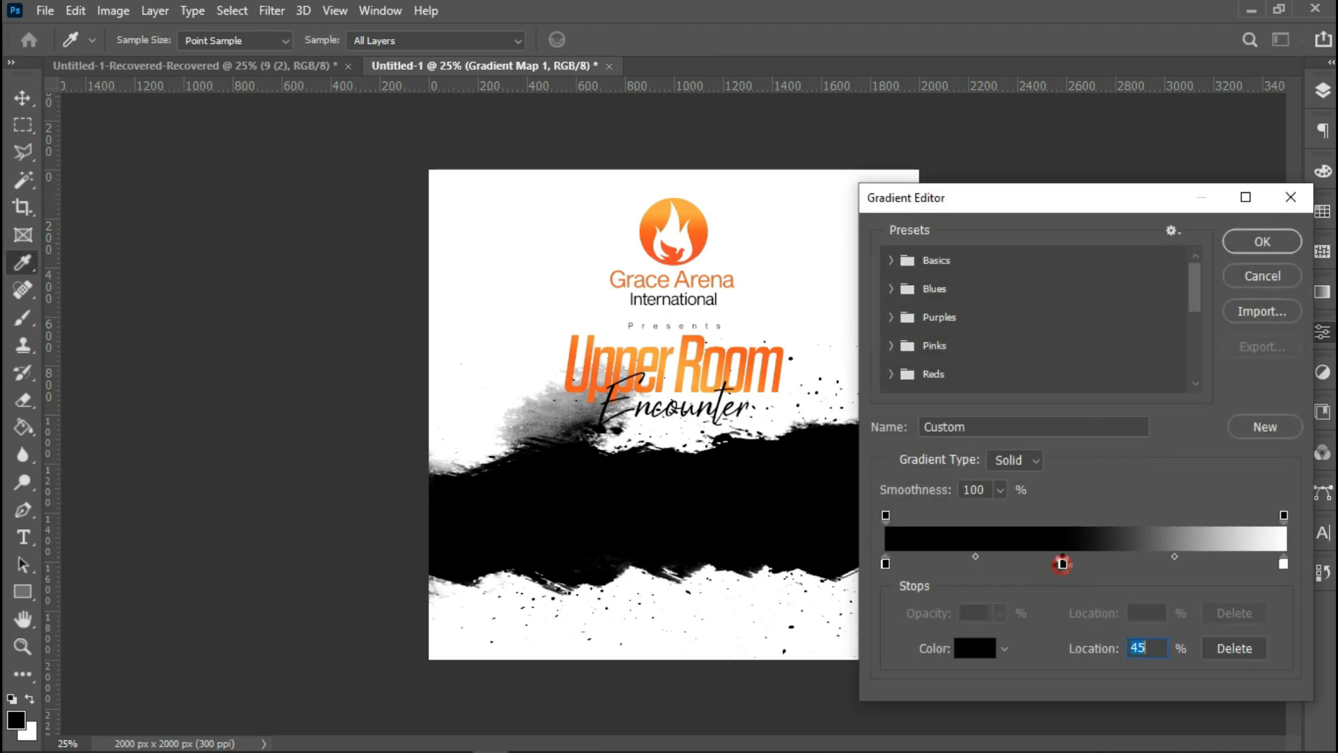
{"action": "double_click", "coordinate": [1063, 564]}
{"action": "left_click", "coordinate": [752, 370]}
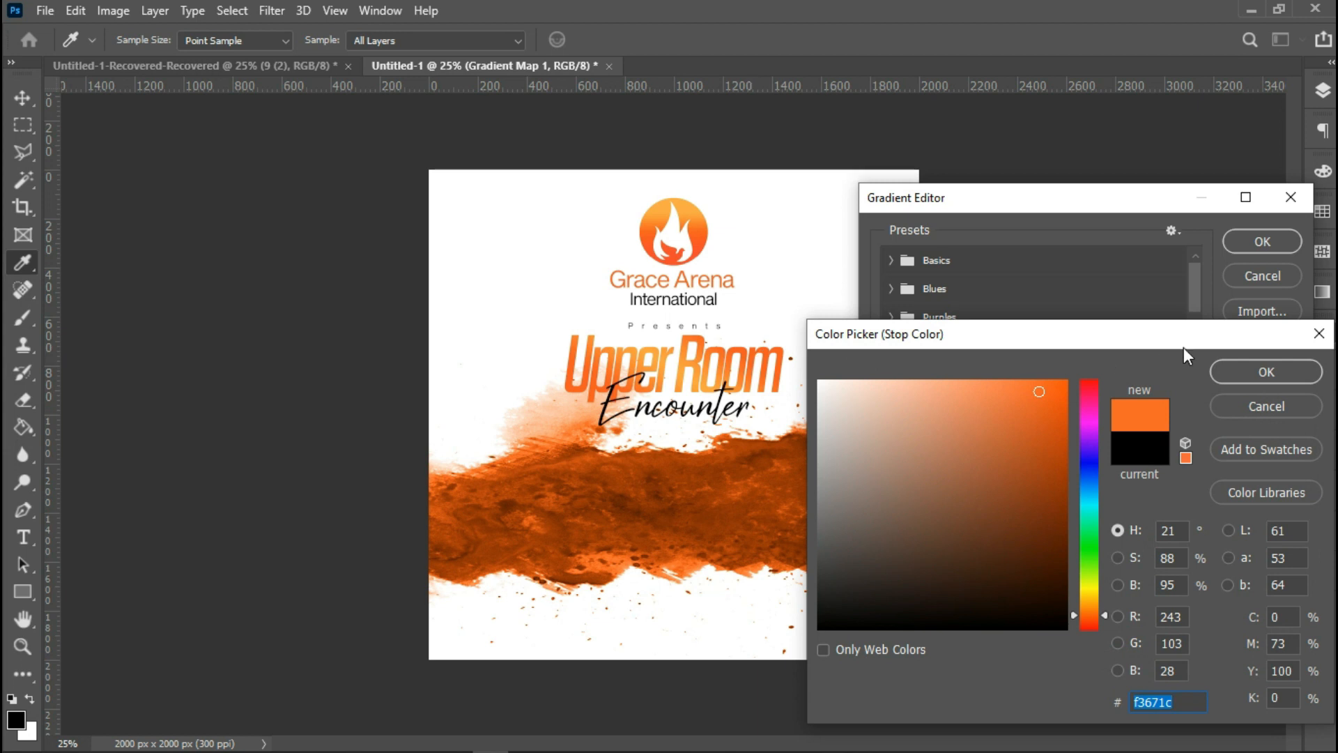
{"action": "left_click", "coordinate": [1232, 374]}
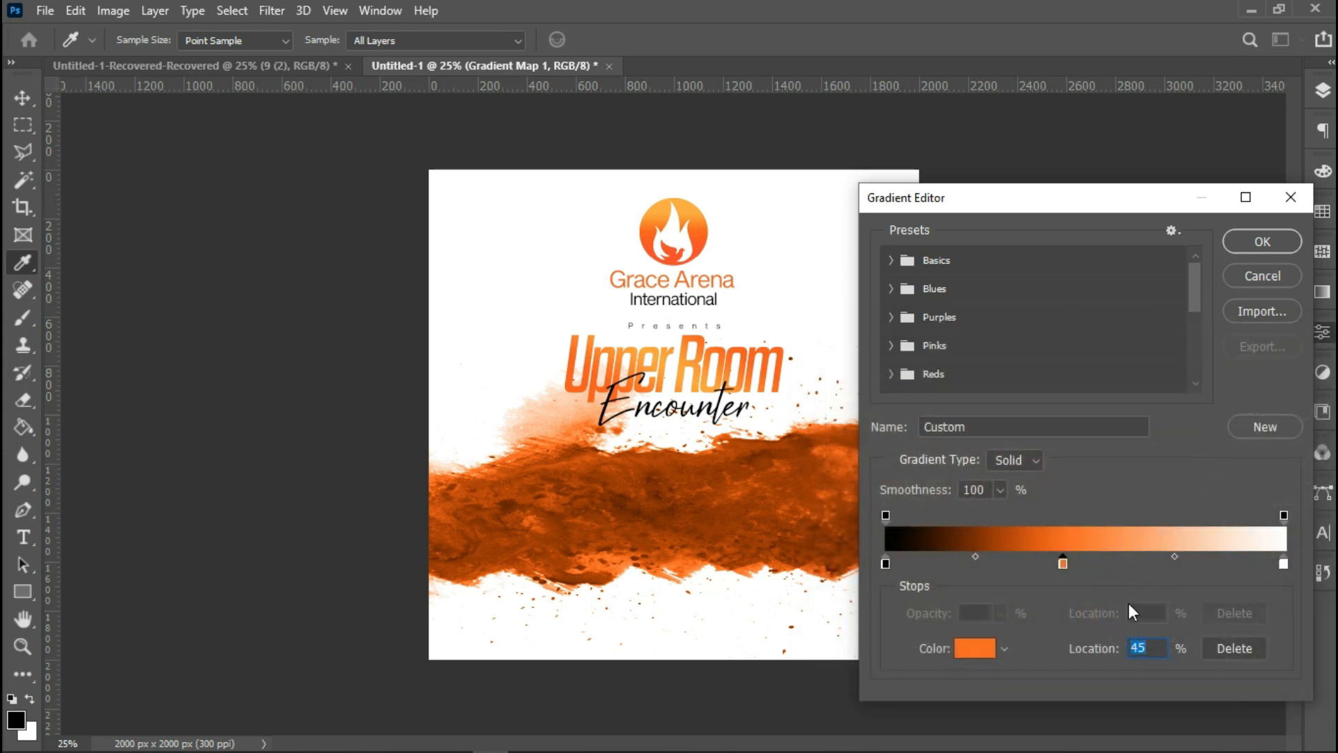
{"action": "left_click_drag", "start_coordinate": [1061, 563], "coordinate": [1045, 562]}
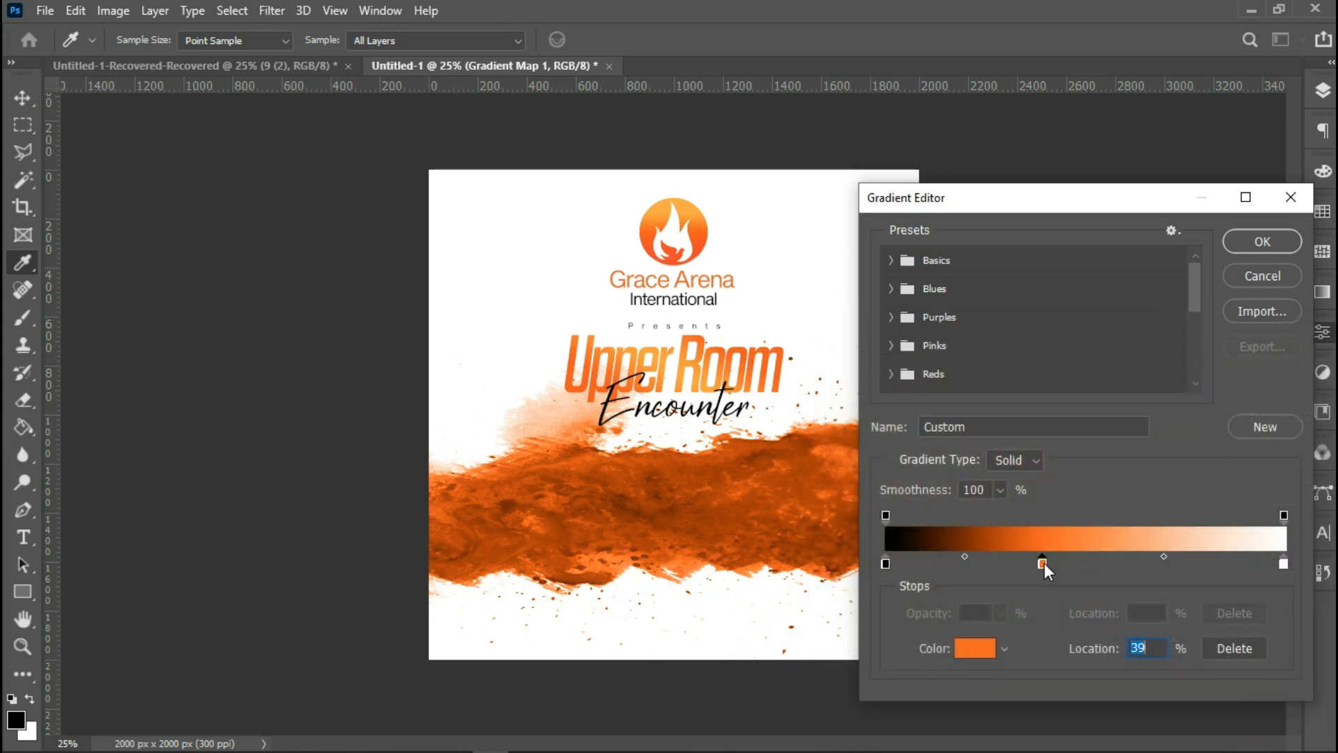
{"action": "left_click", "coordinate": [1256, 241]}
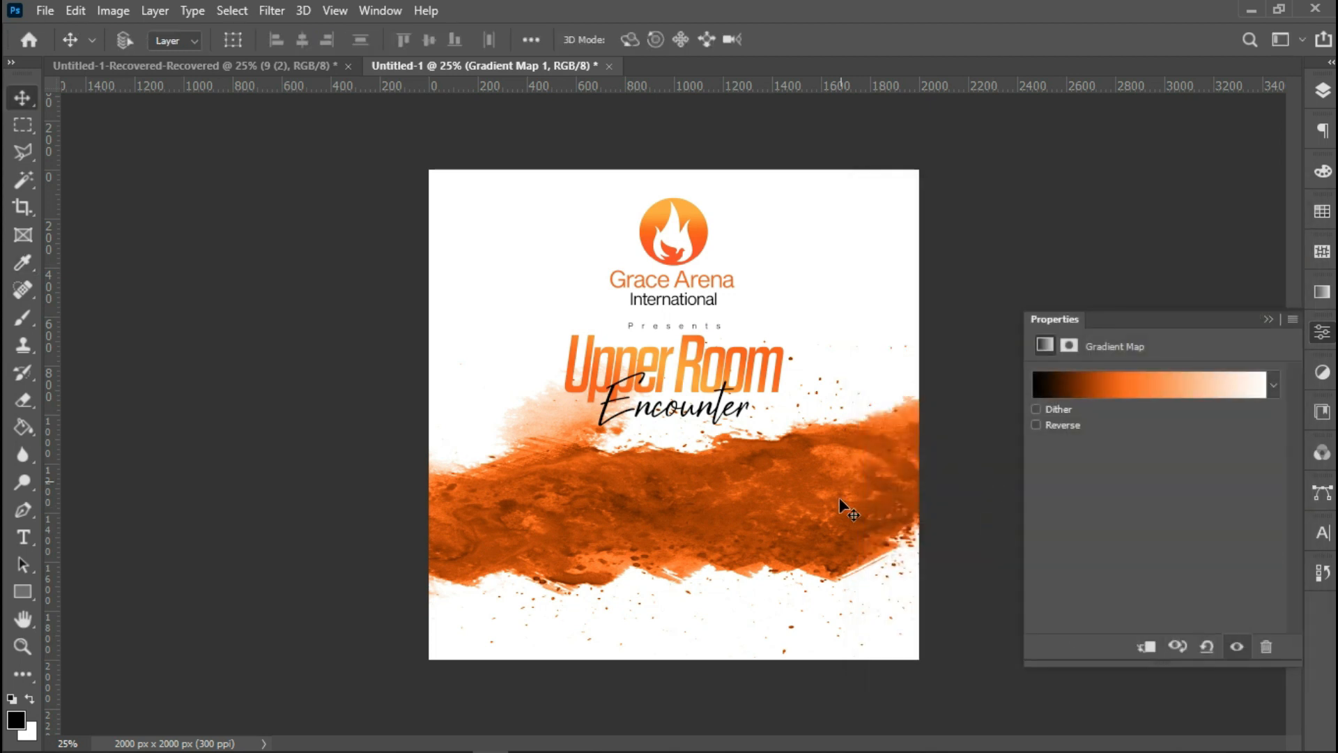
{"action": "left_click", "coordinate": [1268, 319]}
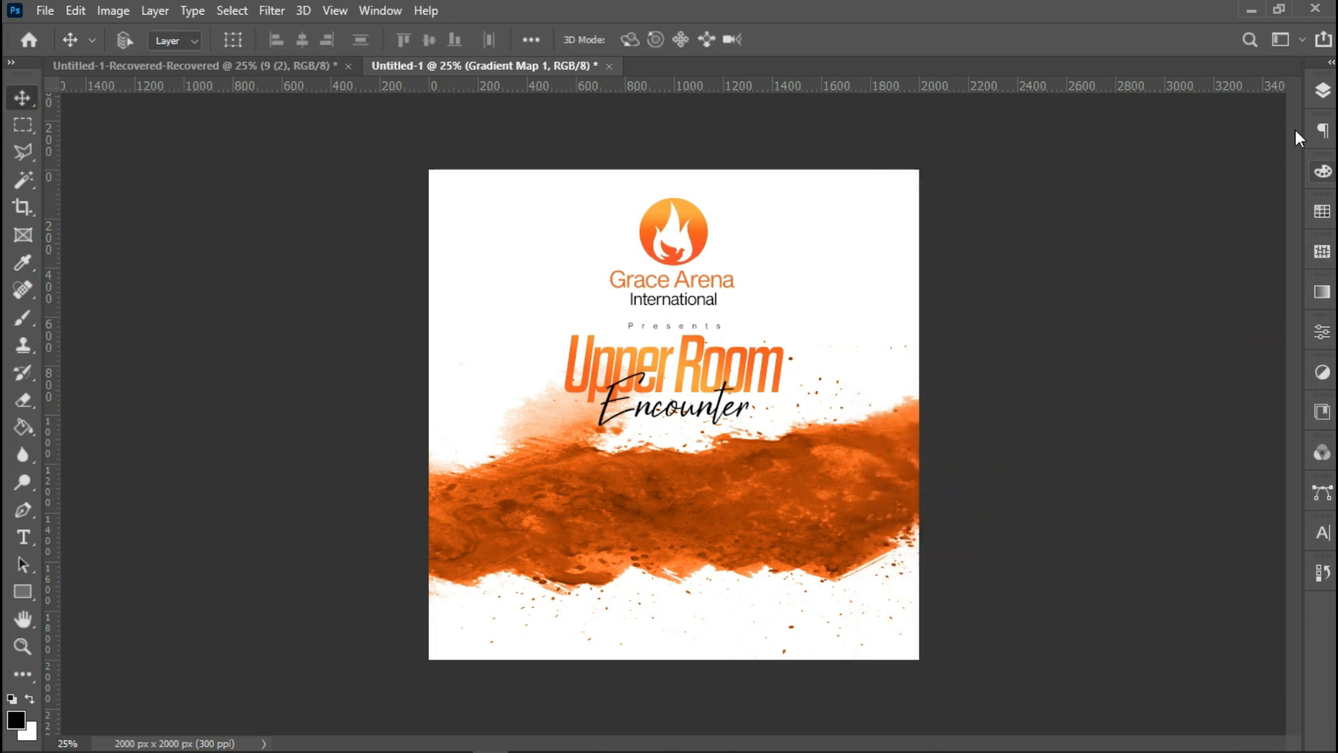
Place the 30-Copy28 crowd photo embedded and move it lower on the canvas.
{"action": "left_click", "coordinate": [45, 10]}
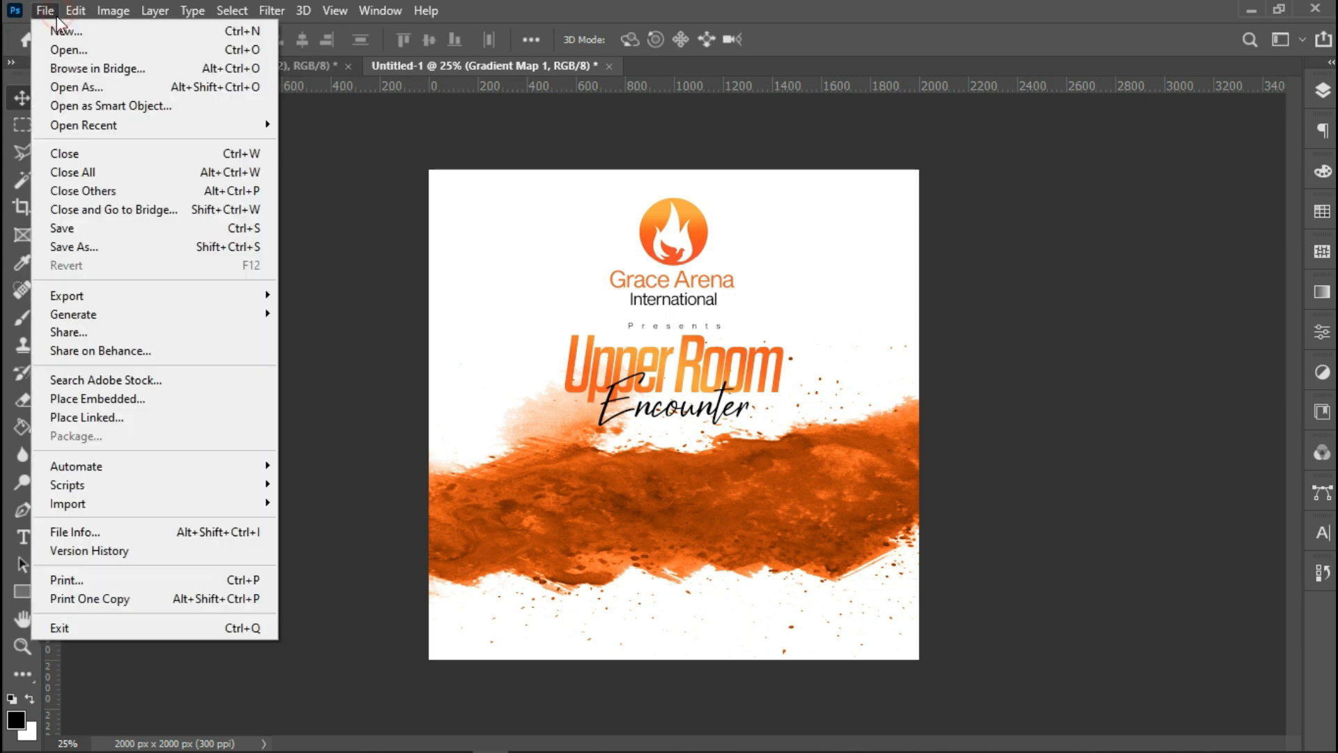
{"action": "left_click", "coordinate": [163, 402]}
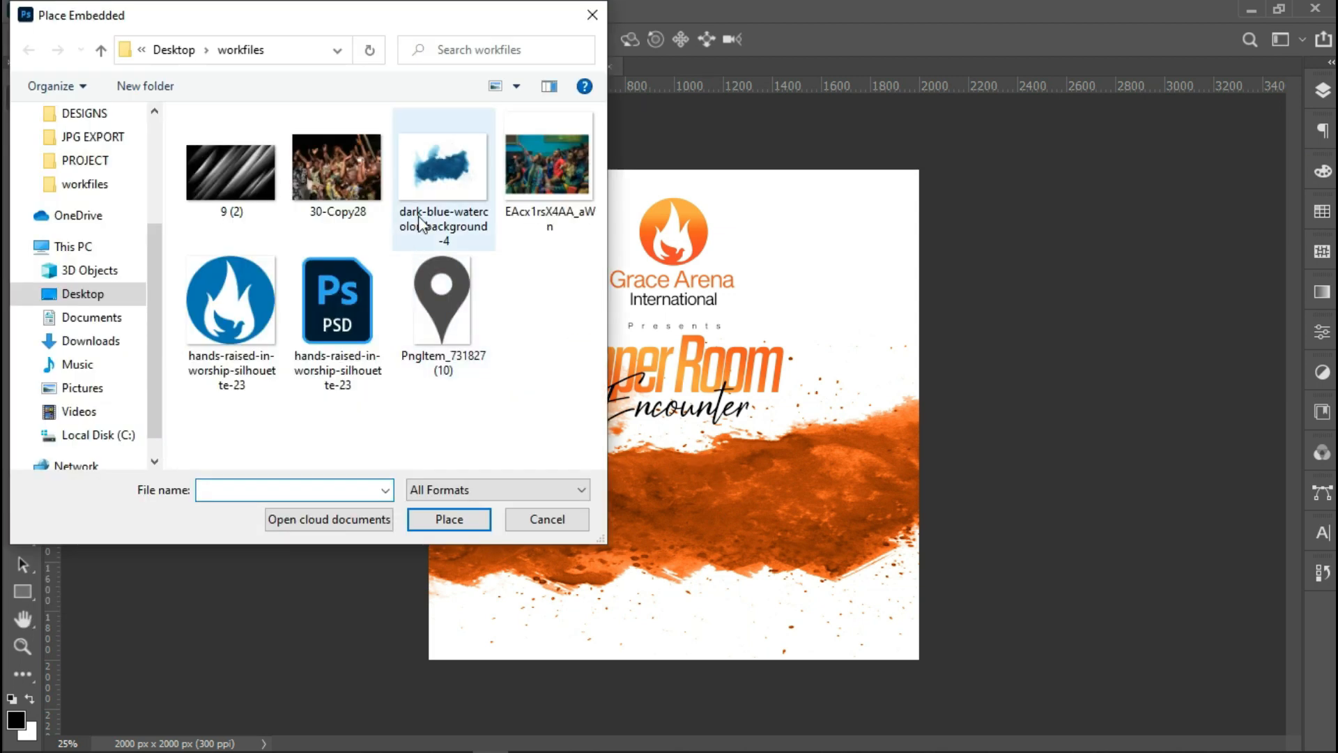
{"action": "double_click", "coordinate": [337, 167]}
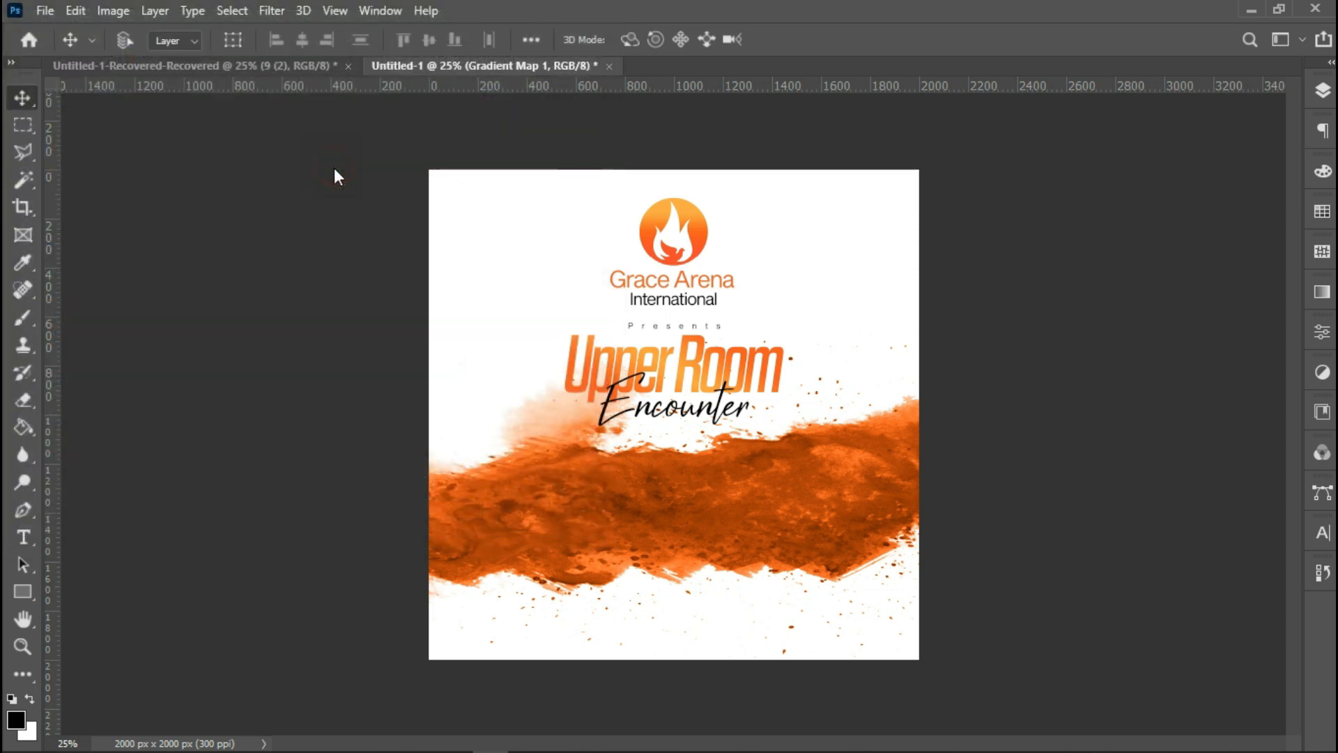
{"action": "left_click_drag", "start_coordinate": [711, 487], "coordinate": [711, 548]}
{"action": "left_click", "coordinate": [947, 39]}
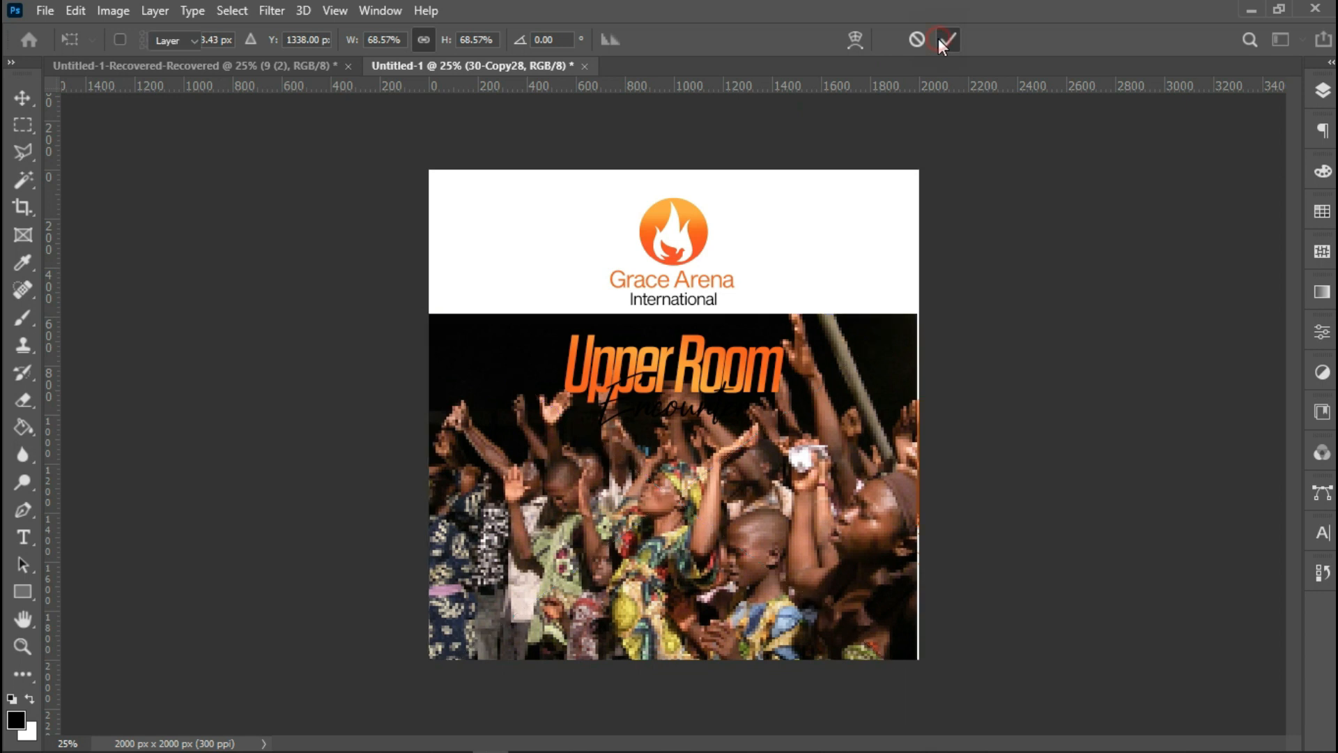
Set the crowd photo layer's blending mode to Screen.
{"action": "left_click", "coordinate": [1323, 90]}
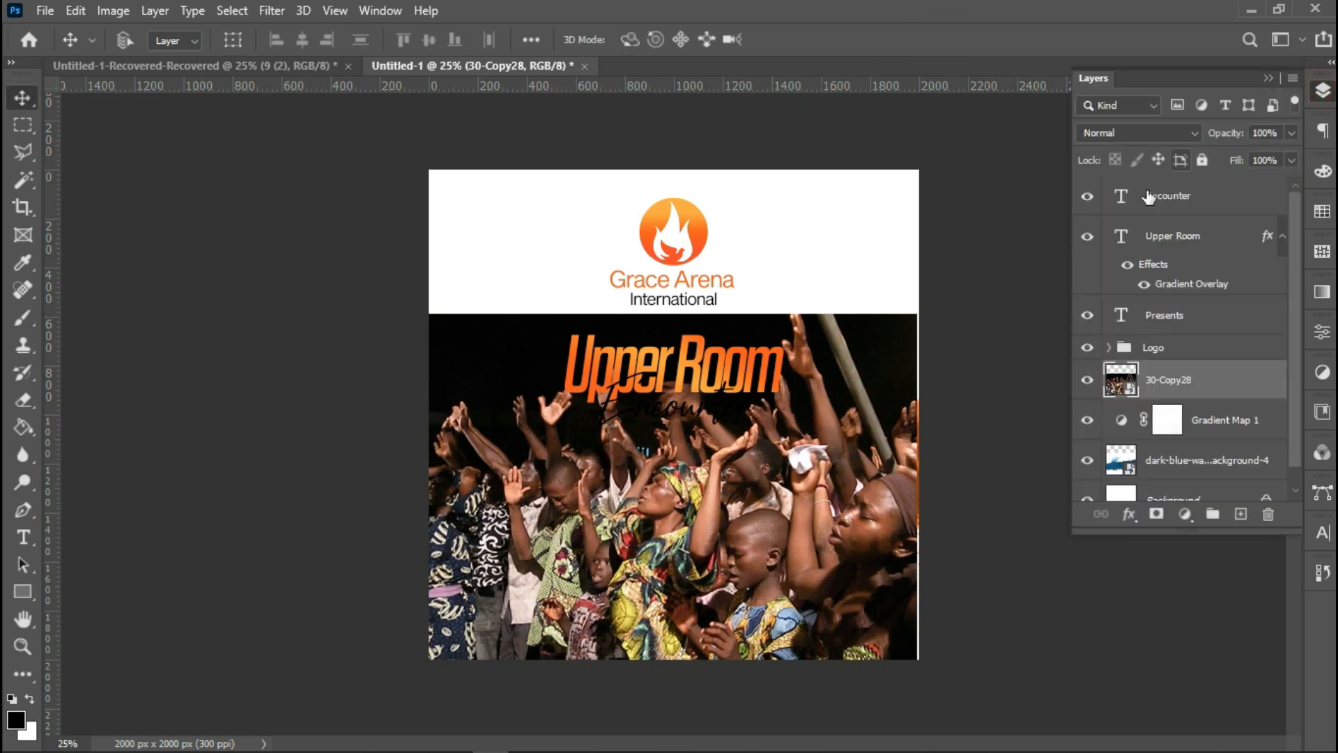
{"action": "left_click", "coordinate": [1119, 134]}
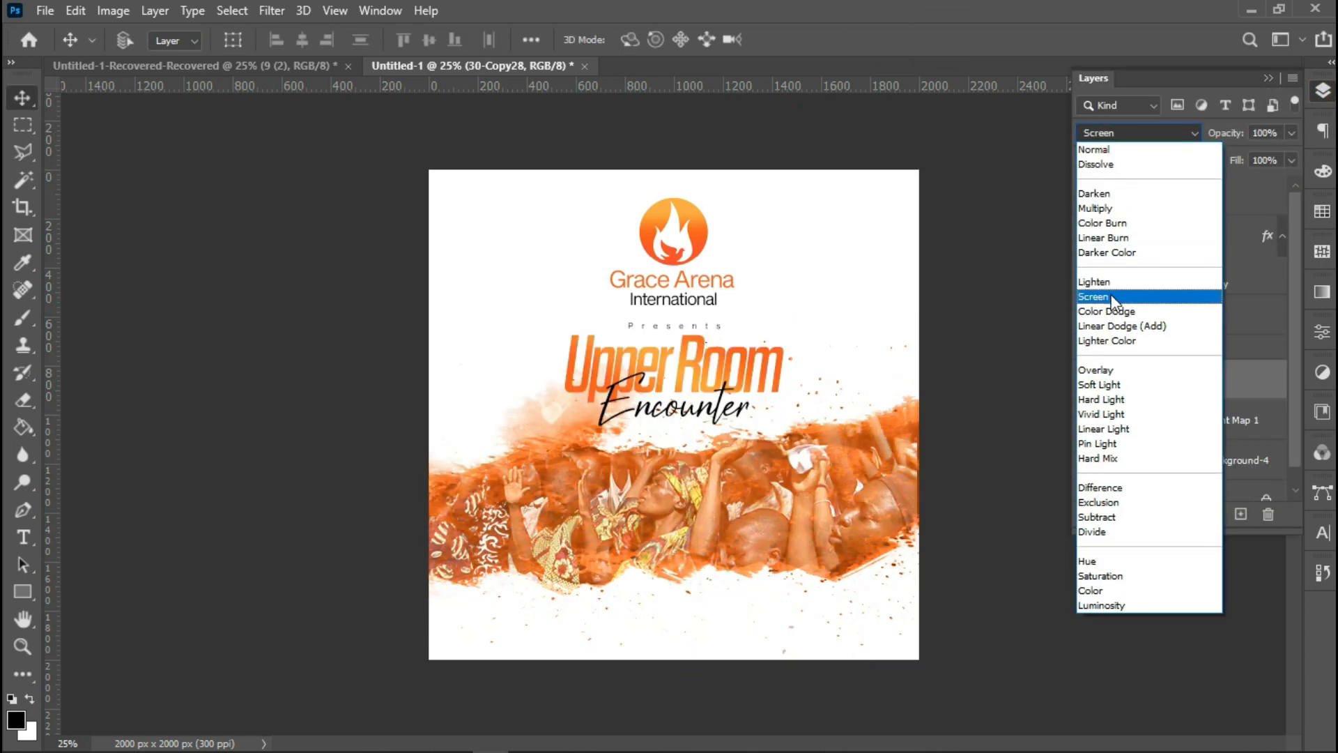
{"action": "left_click", "coordinate": [1112, 297]}
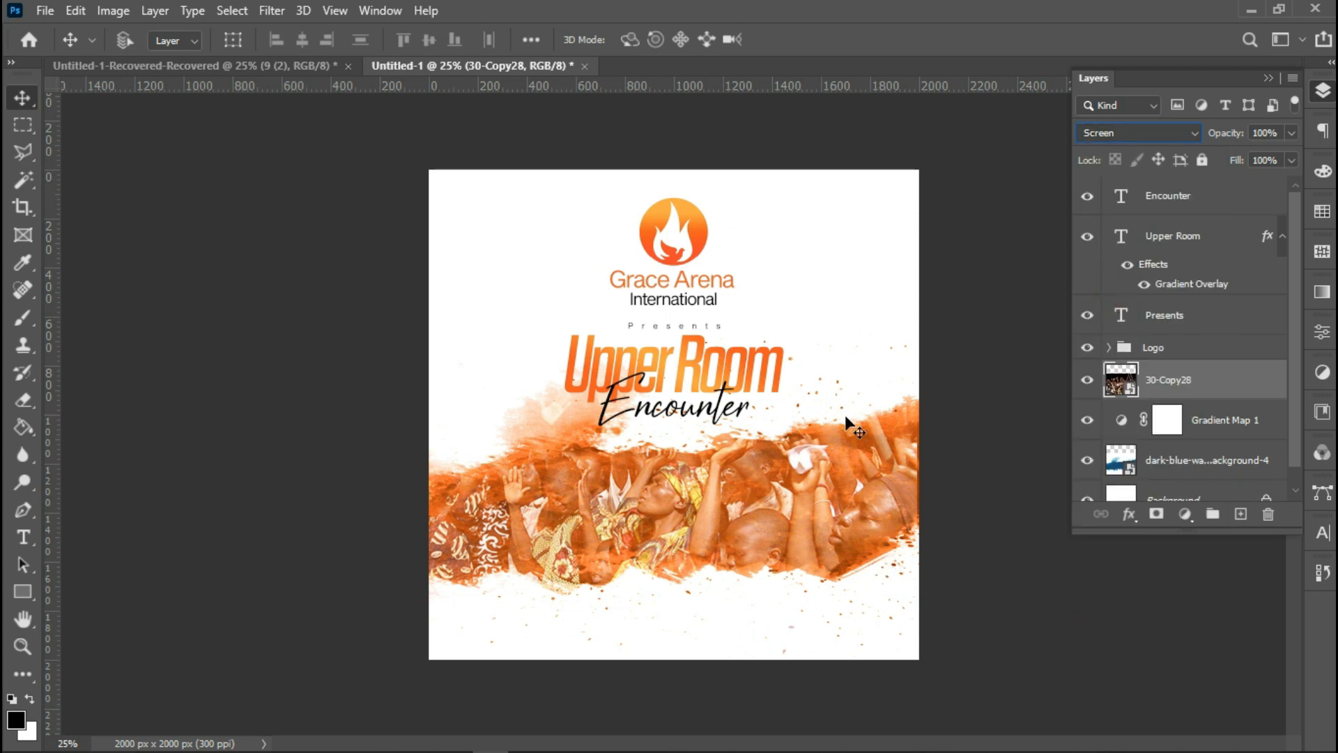
Add a layer mask to the watercolor layer and brush over it near the title's right end.
{"action": "left_click", "coordinate": [19, 325]}
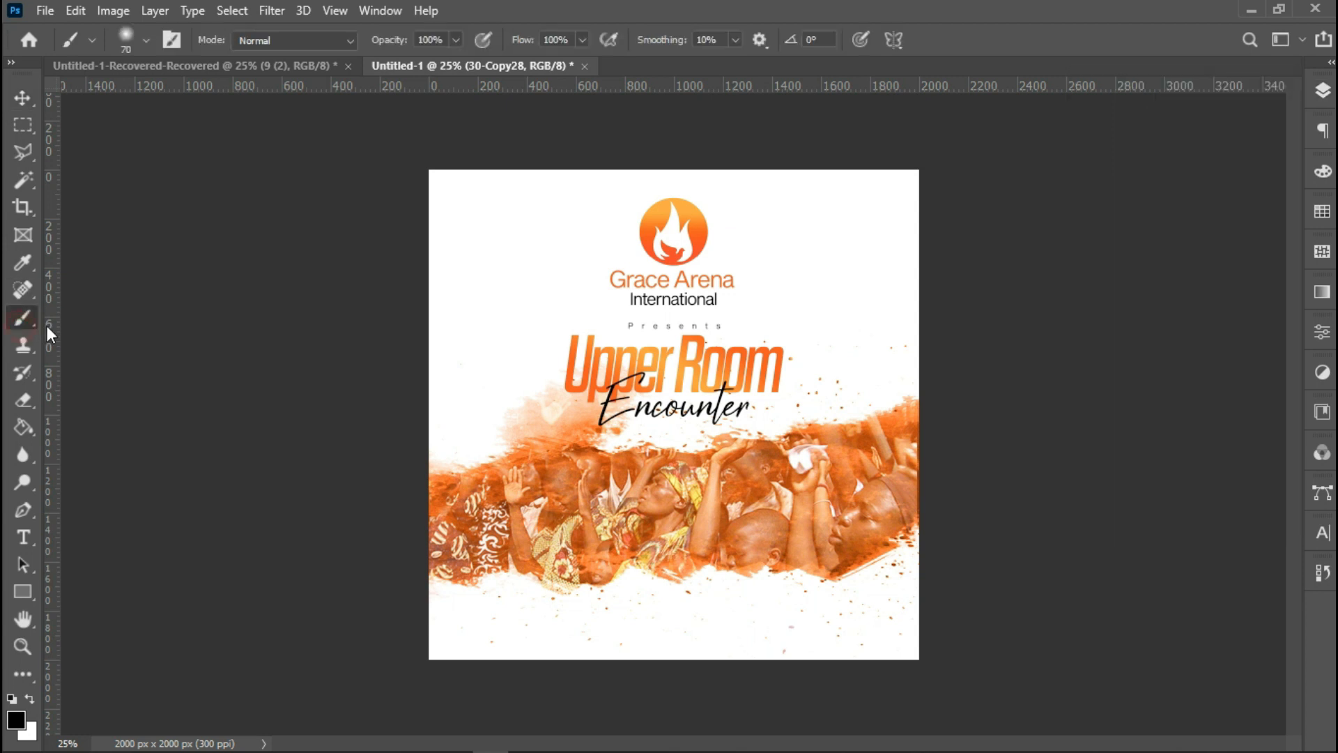
{"action": "left_click", "coordinate": [1328, 95]}
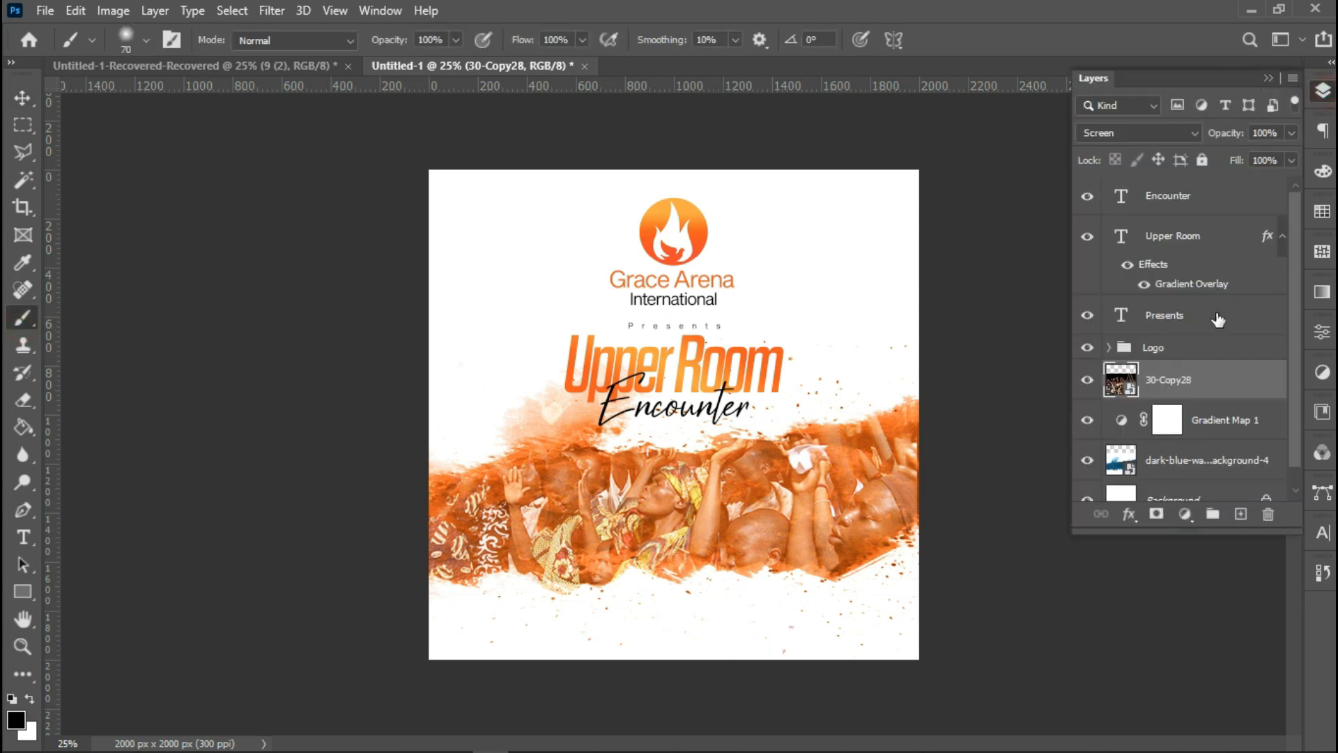
{"action": "left_click", "coordinate": [1188, 466]}
{"action": "left_click", "coordinate": [1157, 514]}
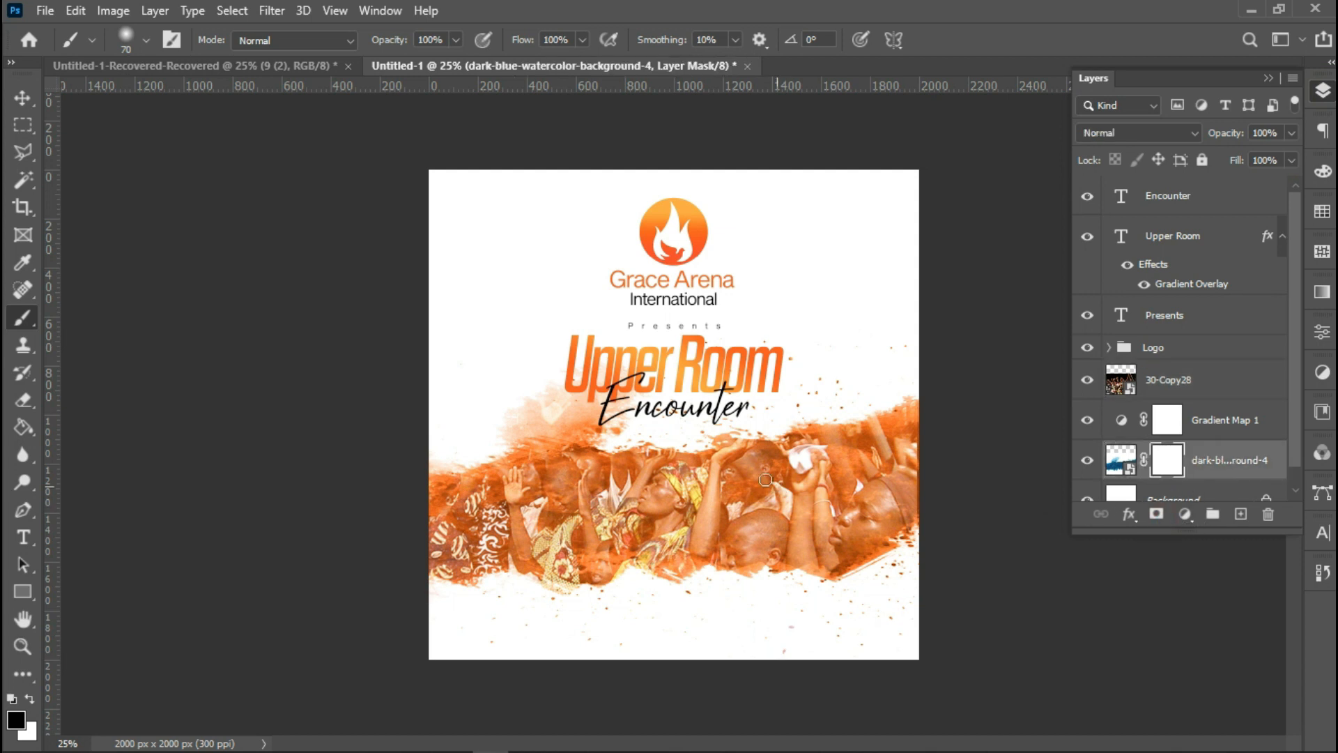
{"action": "left_click", "coordinate": [795, 389]}
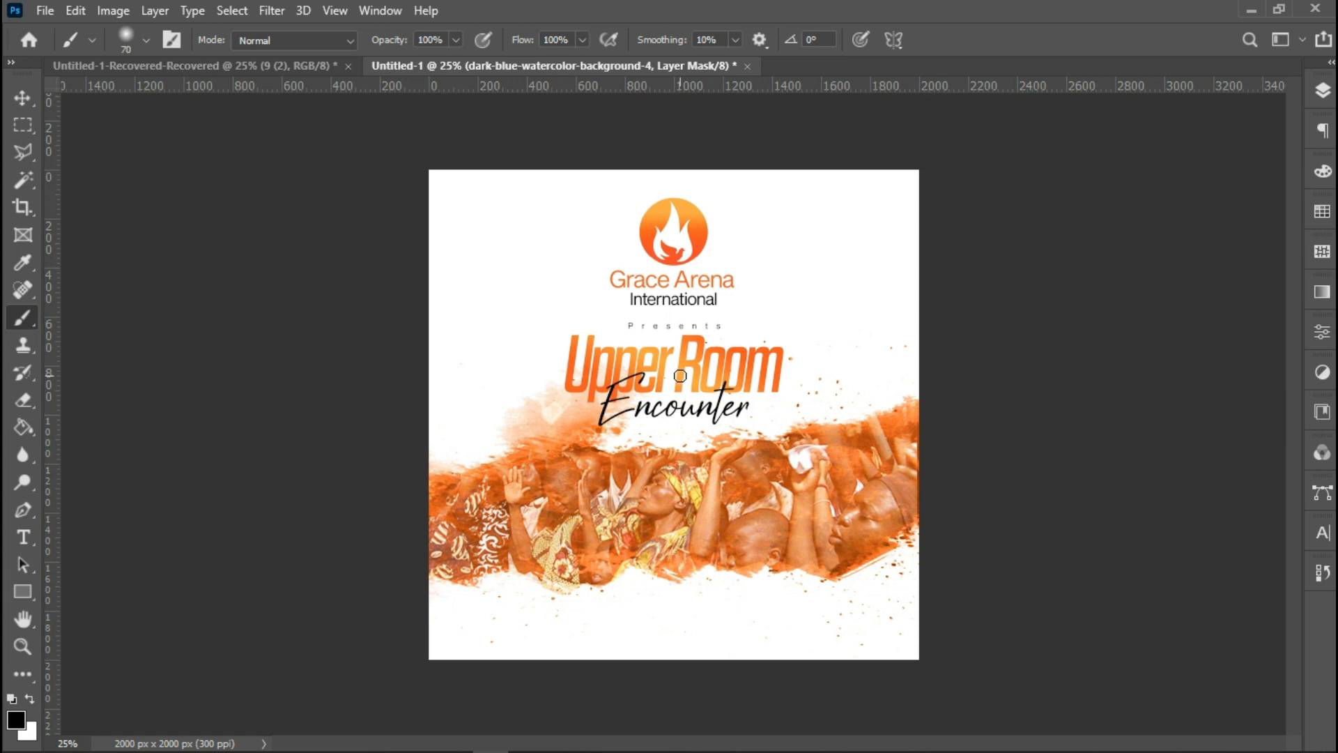
{"action": "key", "text": "bracketright"}
{"action": "key", "text": "bracketright"}
{"action": "key", "text": "bracketright"}
{"action": "key", "text": "bracketright"}
{"action": "key", "text": "bracketright"}
{"action": "key", "text": "bracketright"}
{"action": "key", "text": "bracketright"}
{"action": "key", "text": "bracketright"}
{"action": "key", "text": "bracketright"}
{"action": "key", "text": "bracketright"}
{"action": "key", "text": "bracketright"}
{"action": "key", "text": "bracketright"}
{"action": "key", "text": "bracketright"}
{"action": "key", "text": "bracketright"}
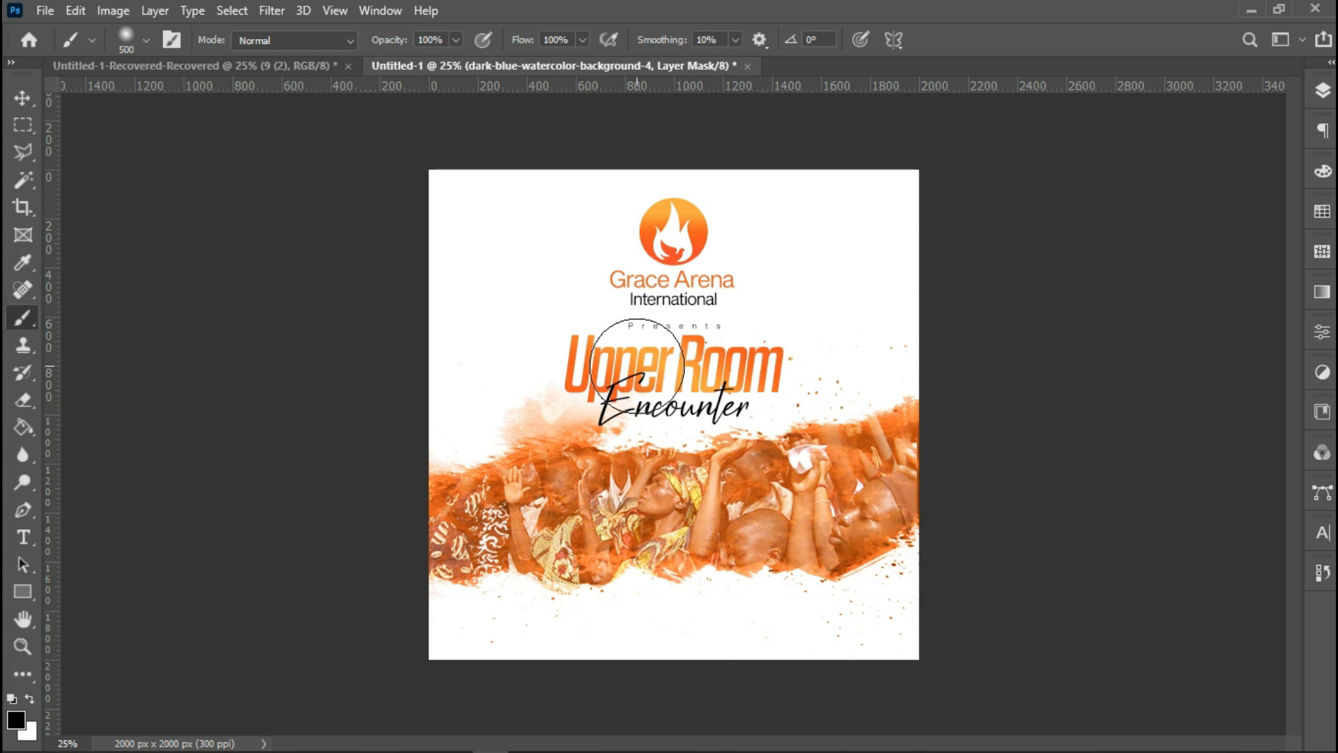
{"action": "left_click", "coordinate": [15, 101]}
Add the text 'This Sunday 11 8:00am' in Black Pen at 72 pt near the bottom, and move its layer to the top.
{"action": "left_click", "coordinate": [23, 537]}
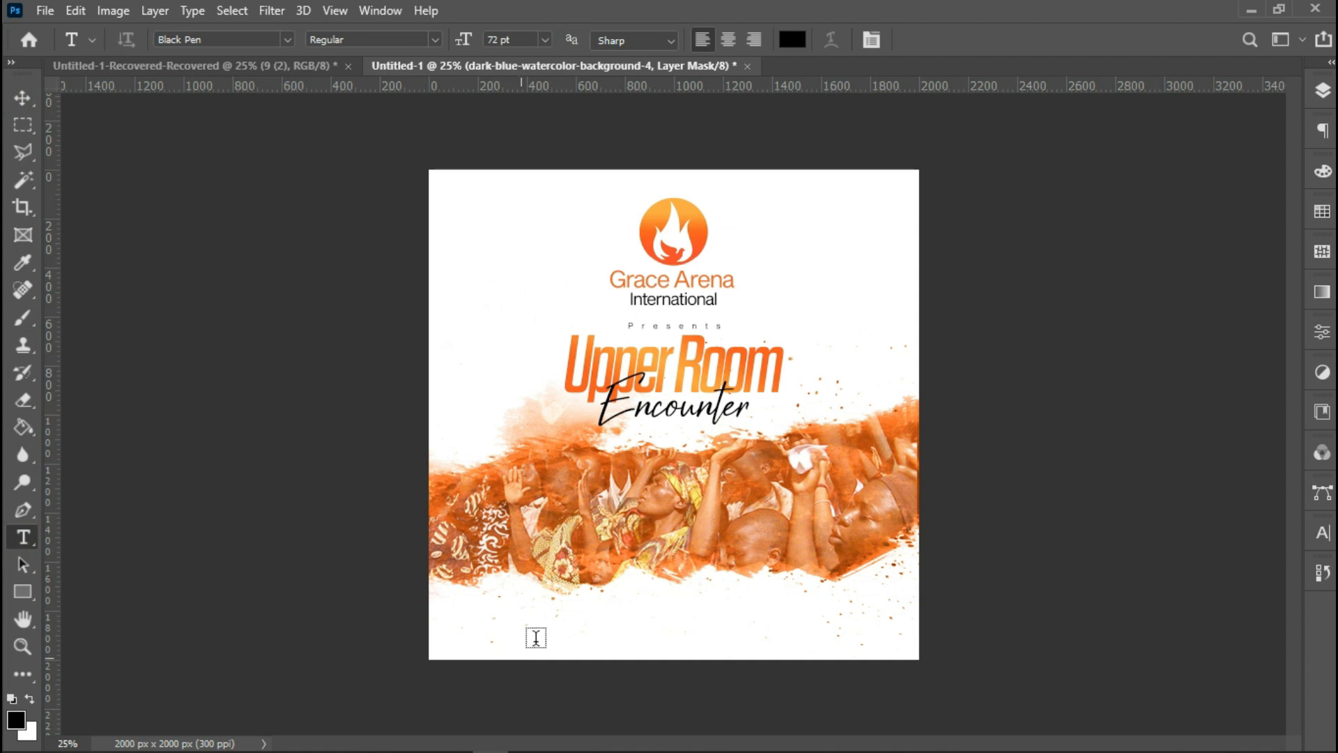
{"action": "left_click", "coordinate": [562, 621]}
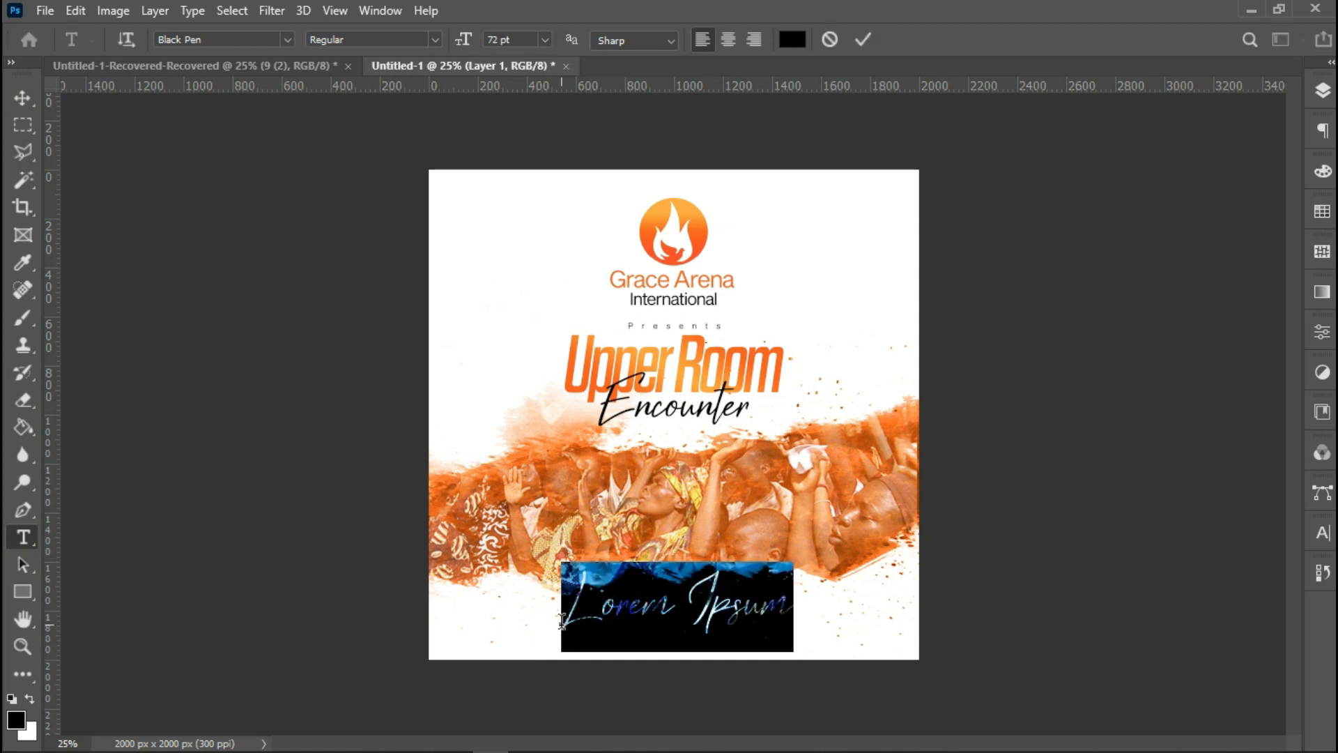
{"action": "type", "text": "Thi"}
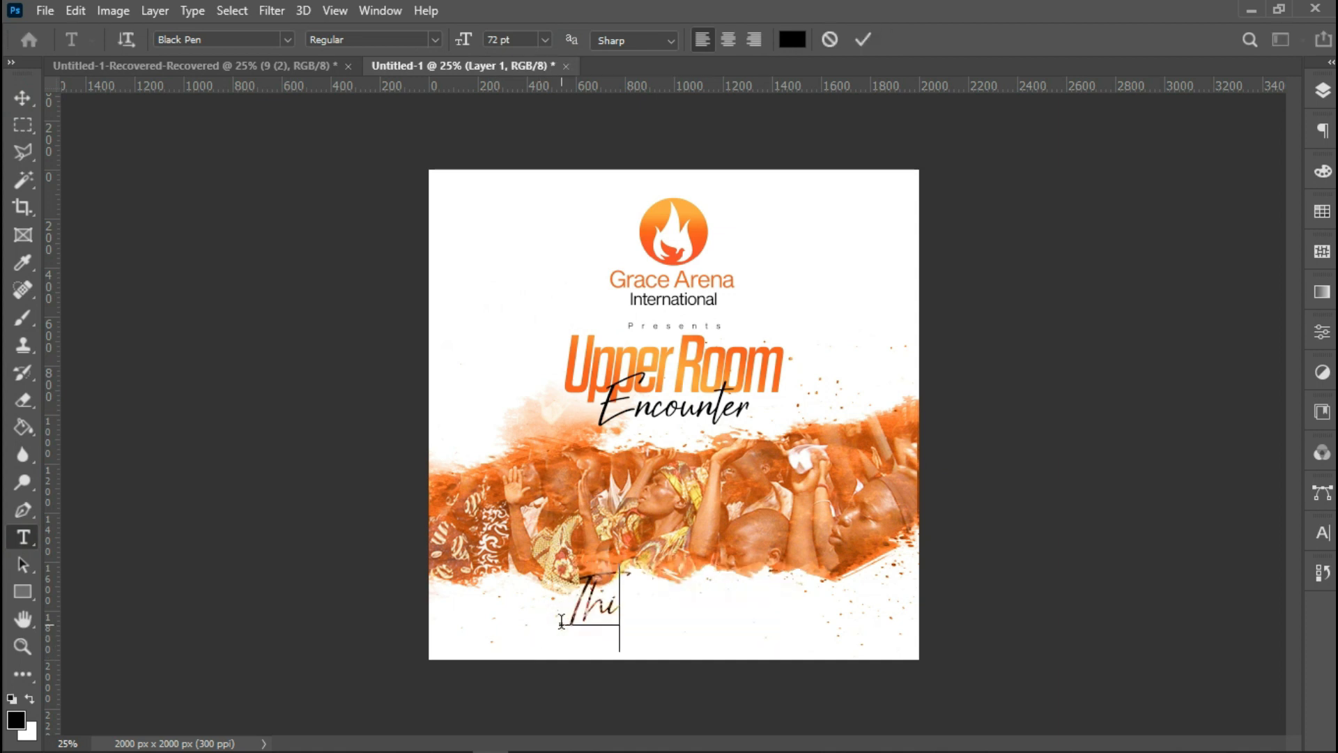
{"action": "type", "text": "s S"}
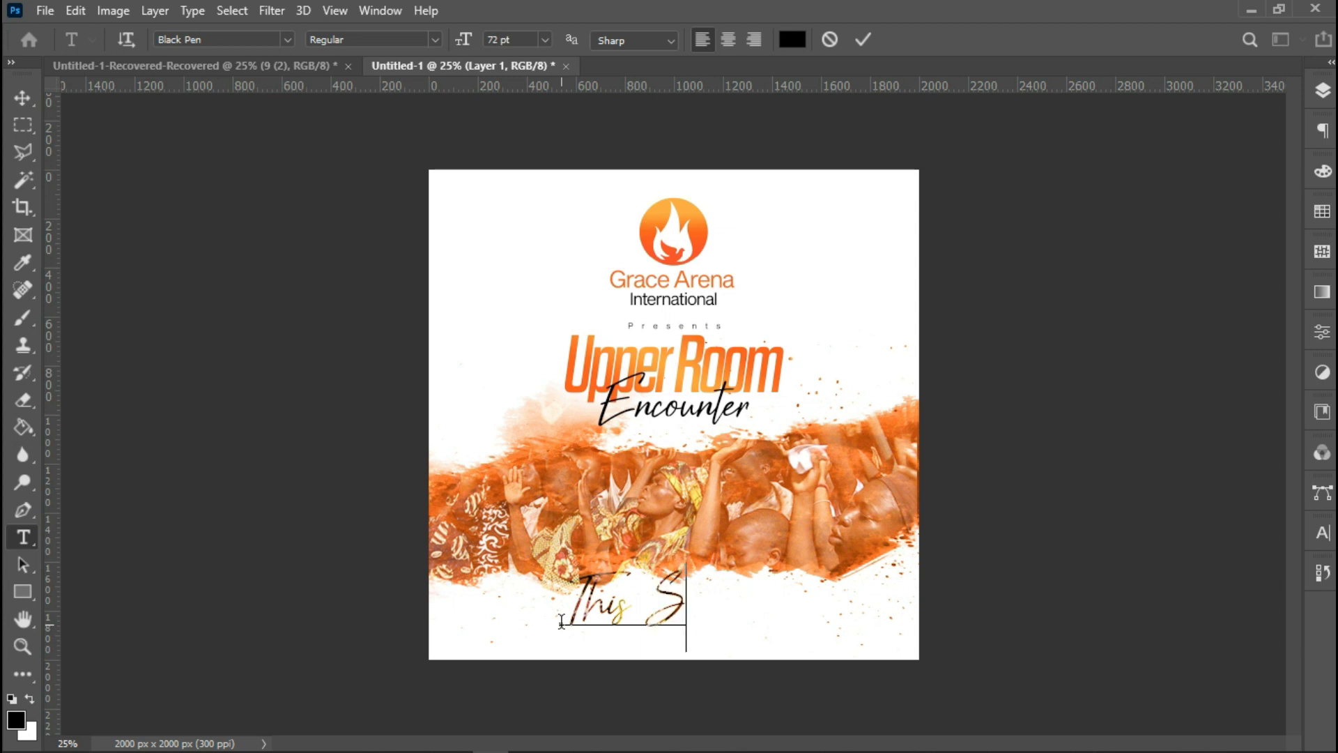
{"action": "type", "text": "unday"}
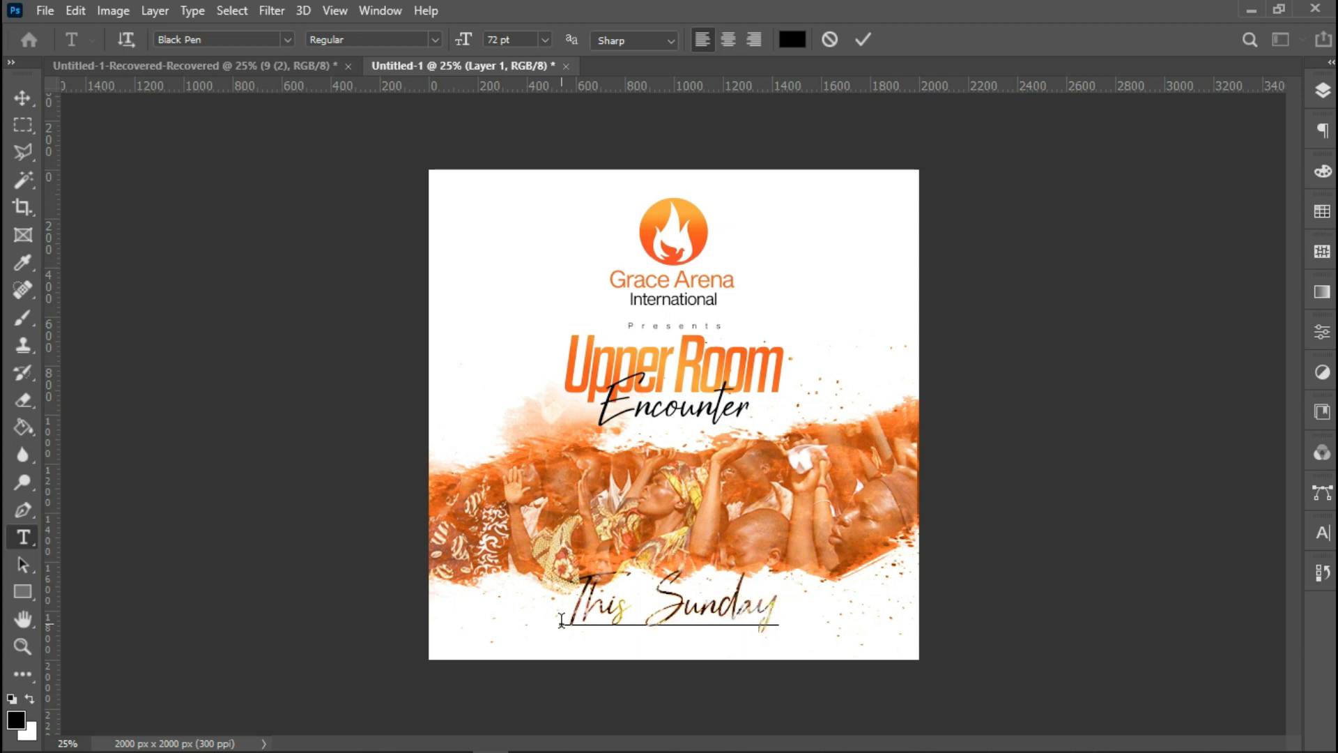
{"action": "type", "text": " 11"}
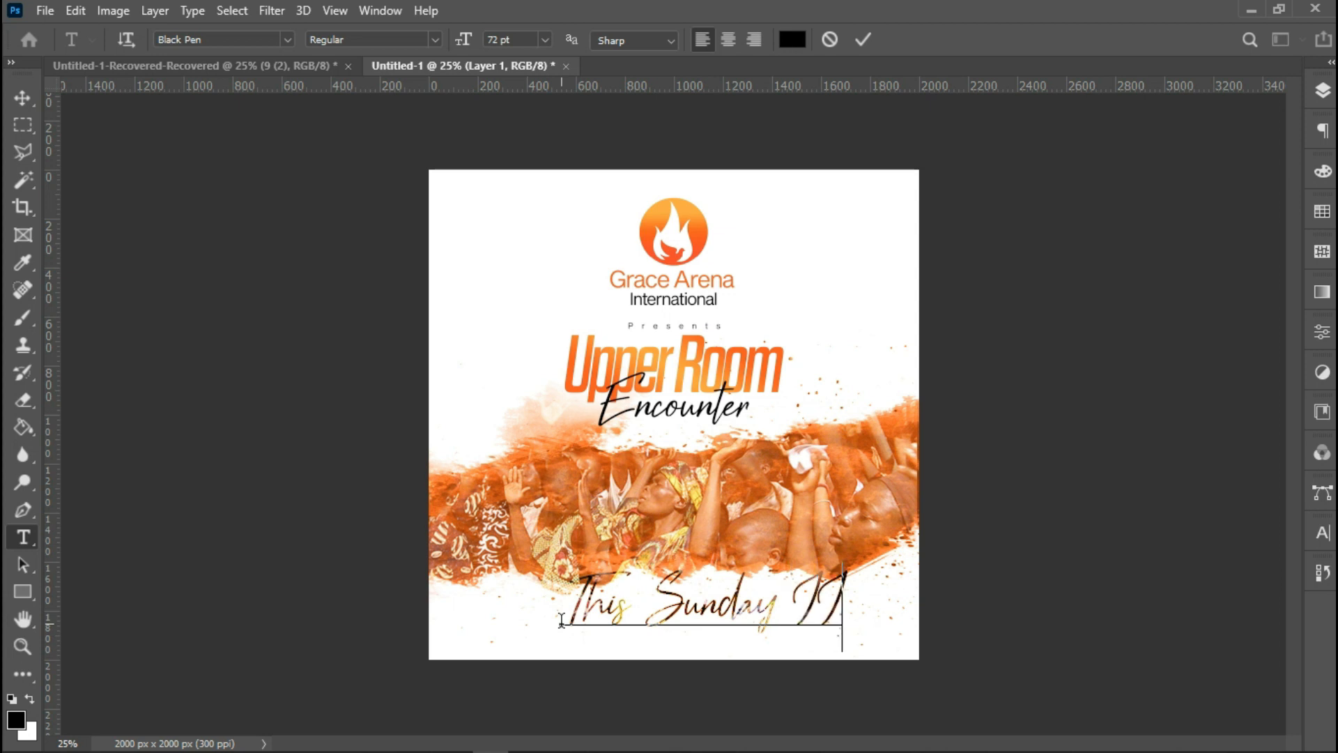
{"action": "type", "text": "8:00am"}
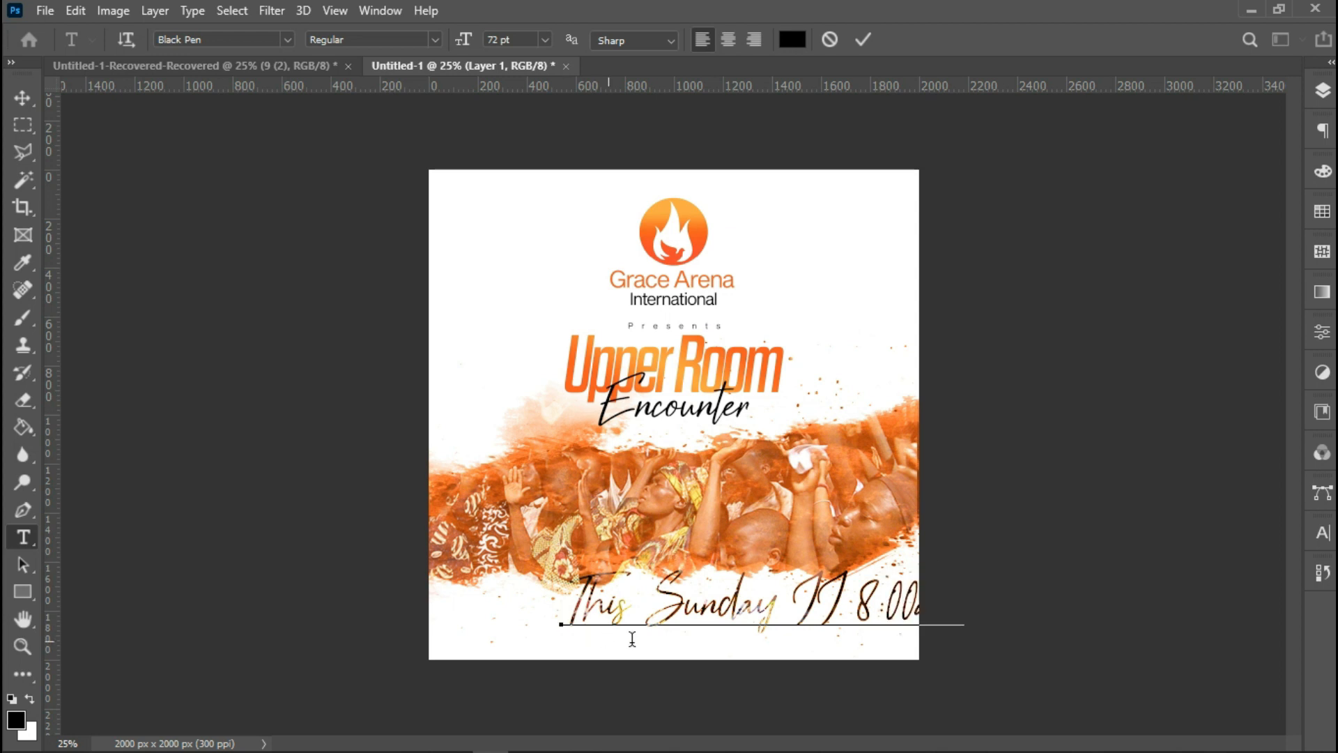
{"action": "right_click", "coordinate": [656, 626]}
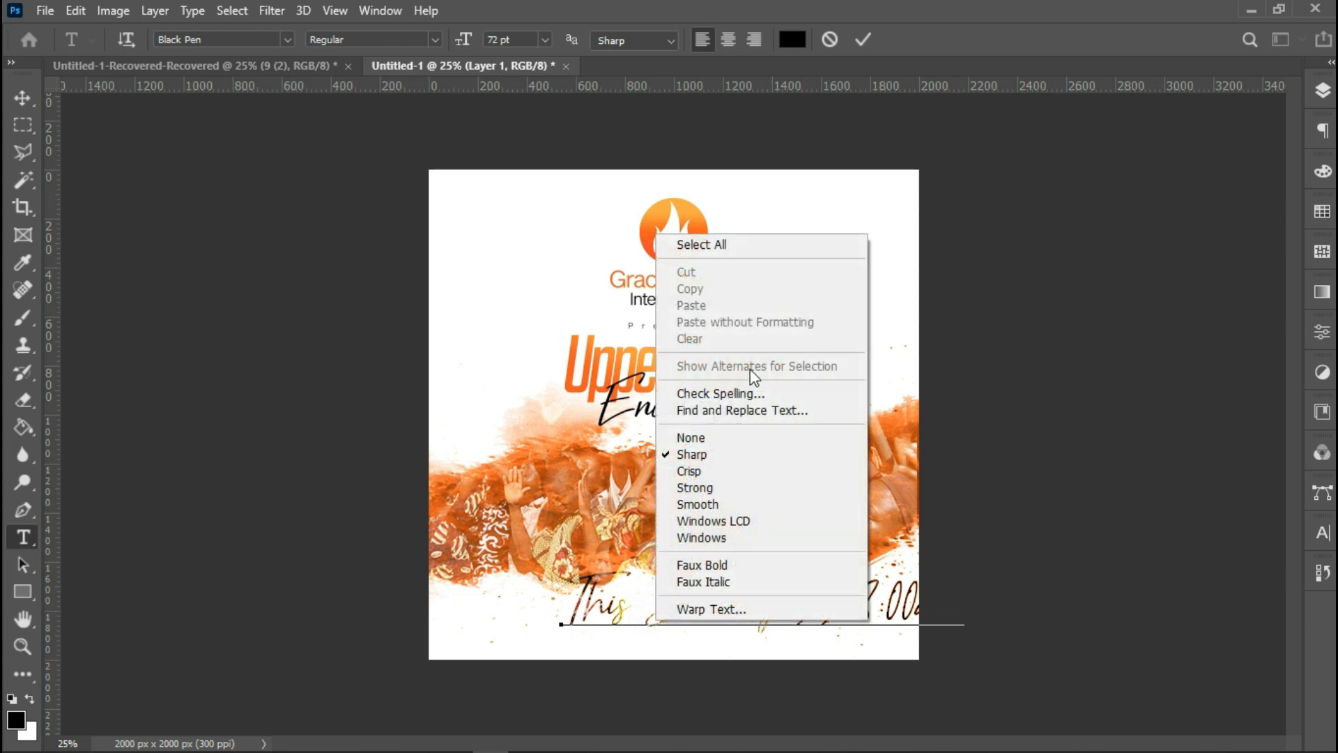
{"action": "left_click", "coordinate": [861, 32]}
{"action": "left_click", "coordinate": [1323, 90]}
{"action": "left_click_drag", "start_coordinate": [1216, 464], "coordinate": [1193, 188]}
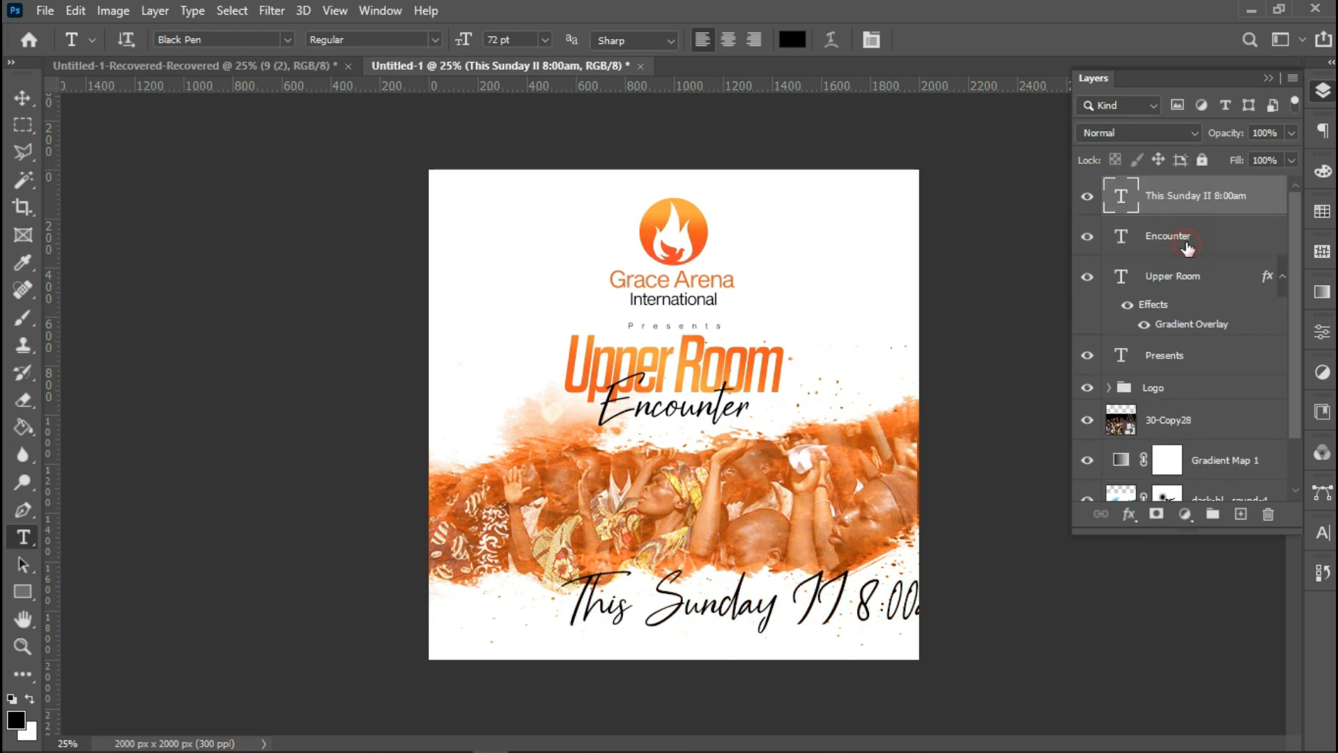
Group the Encounter, Upper Room and Presents text layers and rename the group 'theme'.
{"action": "left_click", "coordinate": [1189, 248]}
{"action": "left_click", "coordinate": [1190, 283], "text": "shift"}
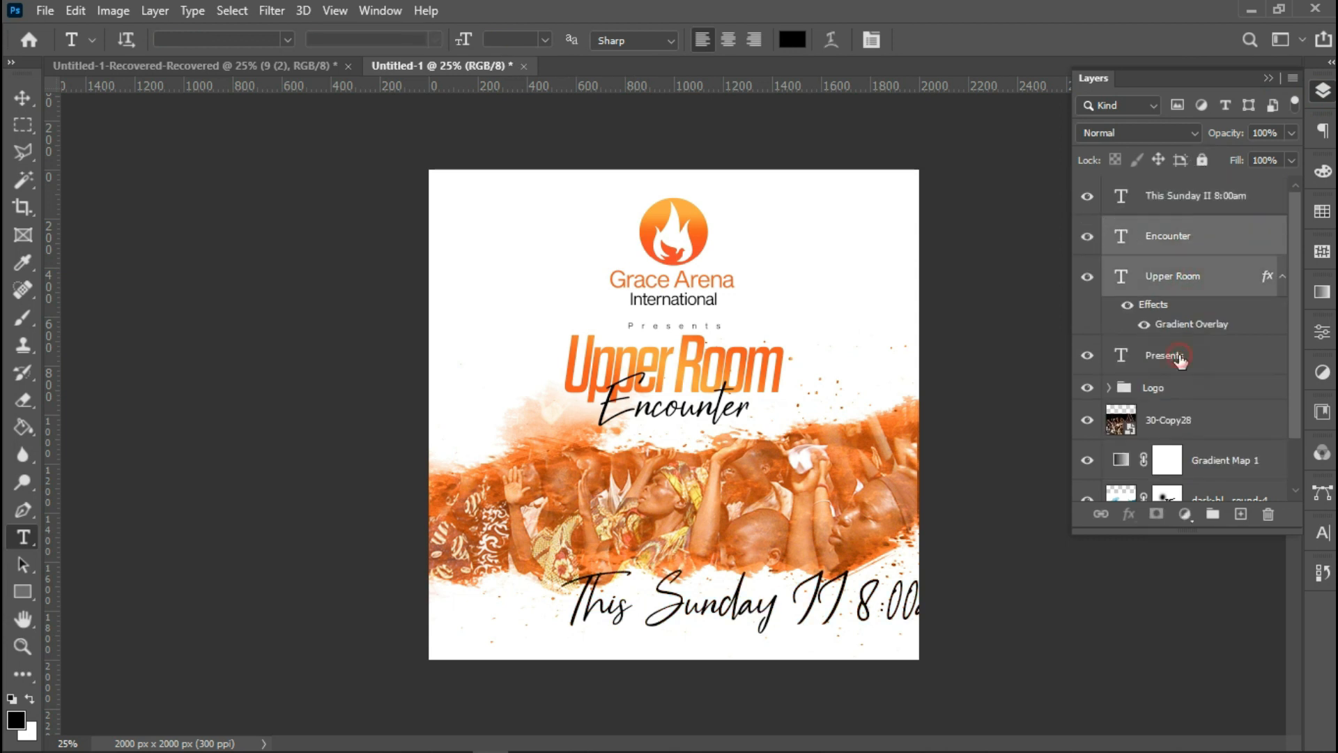
{"action": "left_click", "coordinate": [1180, 359], "text": "shift"}
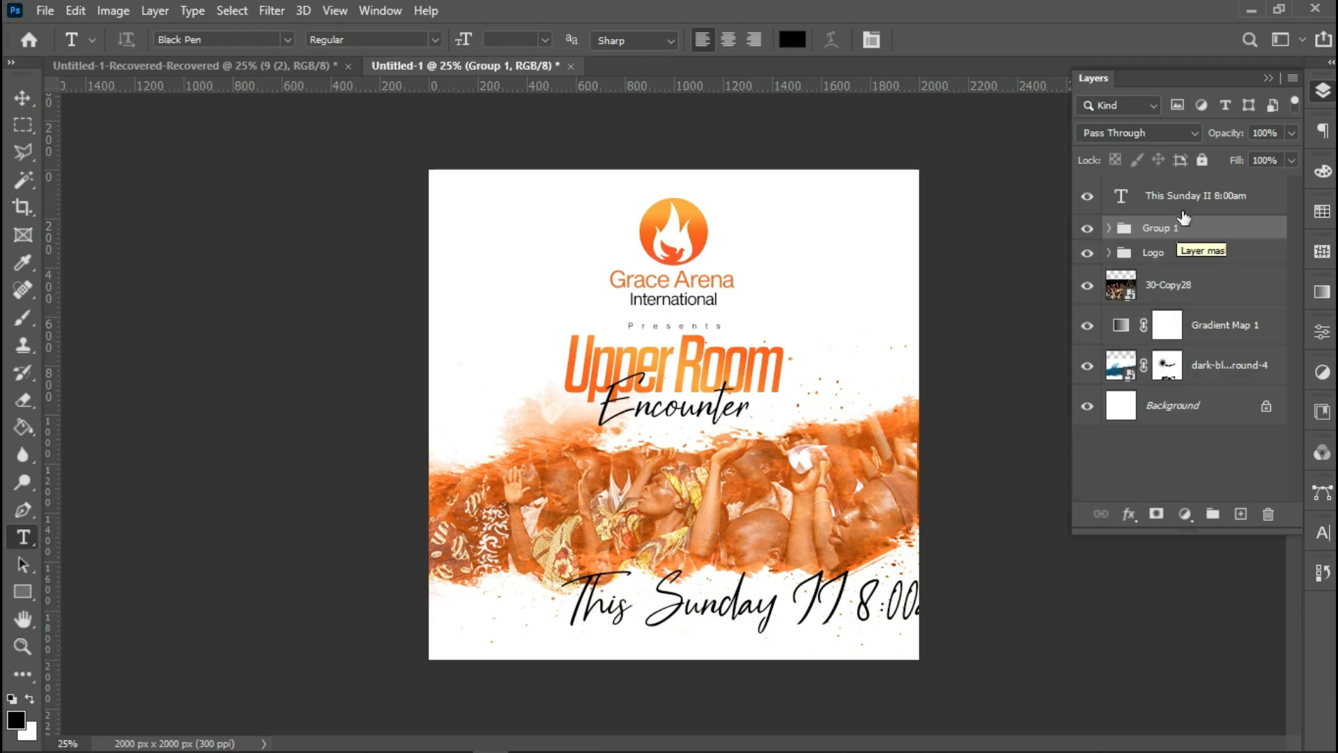
{"action": "double_click", "coordinate": [1160, 228]}
{"action": "type", "text": "theme"}
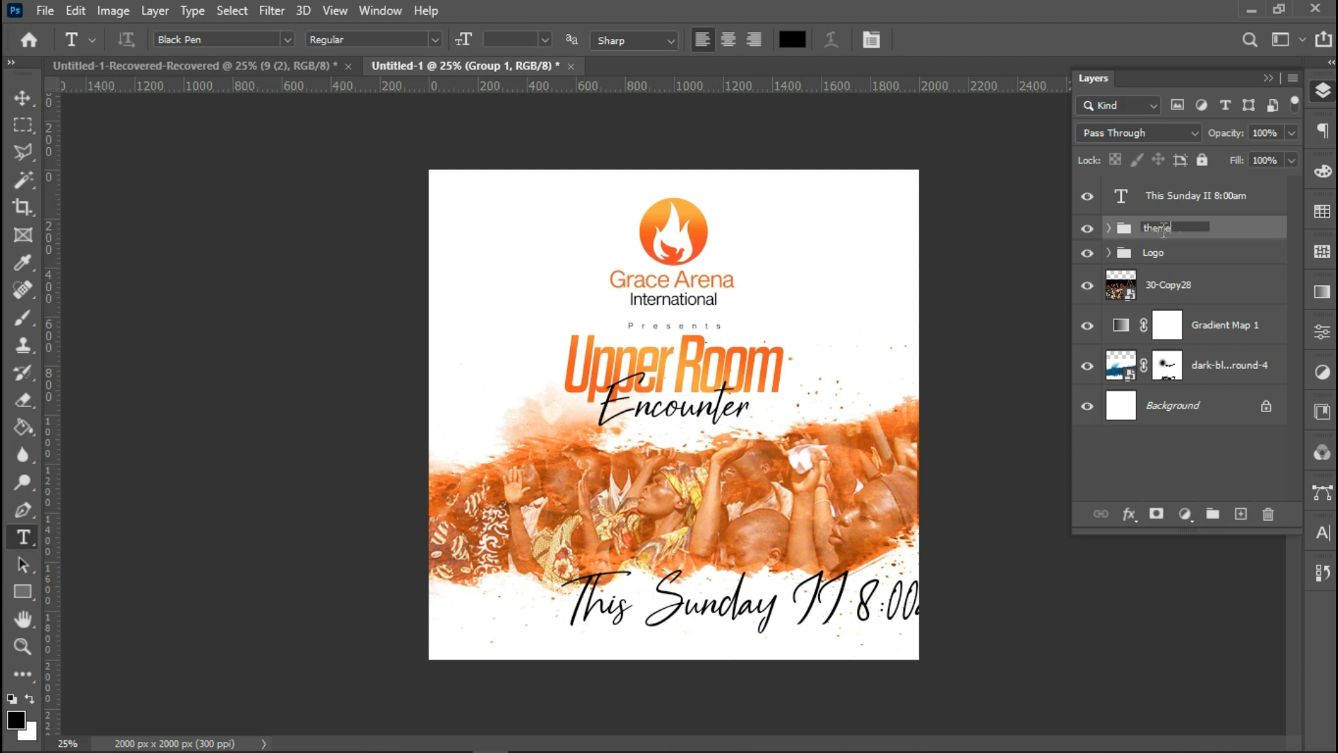
{"action": "key", "text": "Return"}
Edit the 'This Sunday II 8:00am' text and change its font to Sequel Sans Book Body.
{"action": "left_click", "coordinate": [1190, 198]}
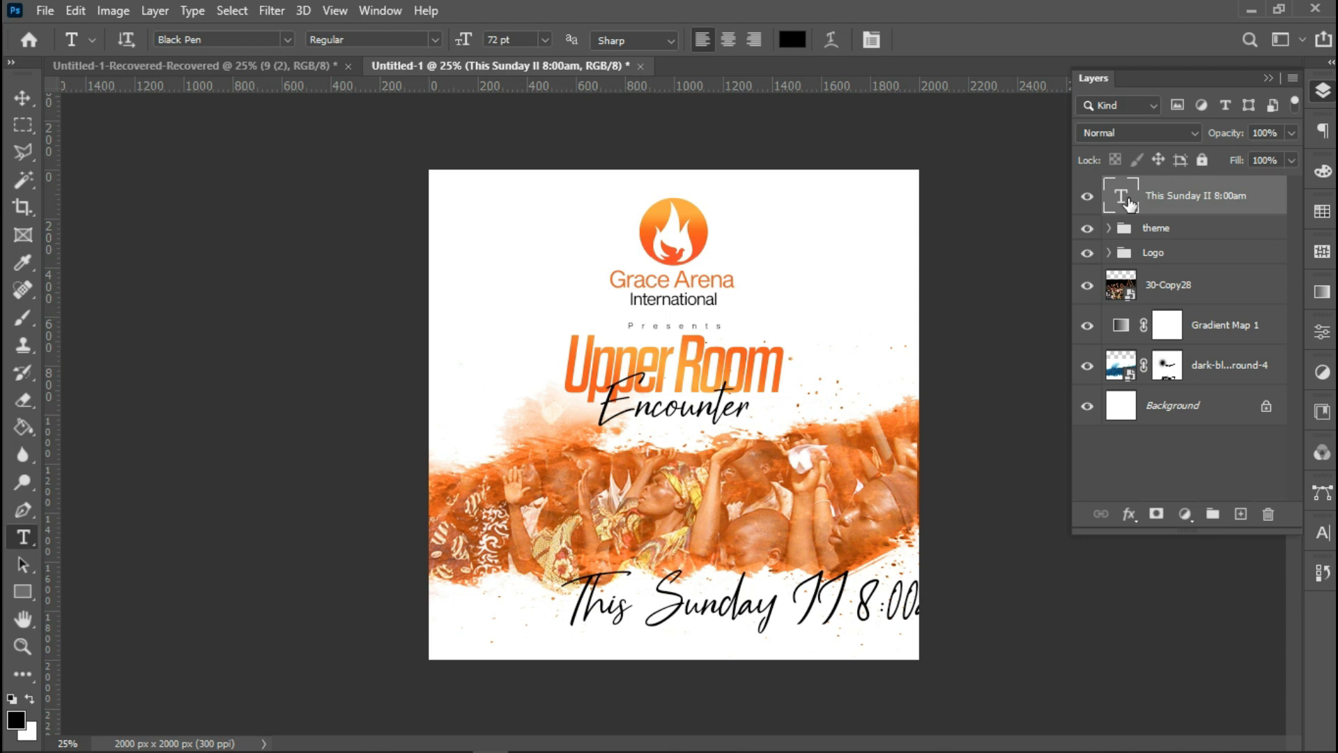
{"action": "double_click", "coordinate": [1121, 196]}
{"action": "left_click", "coordinate": [226, 43]}
{"action": "type", "text": "seq"}
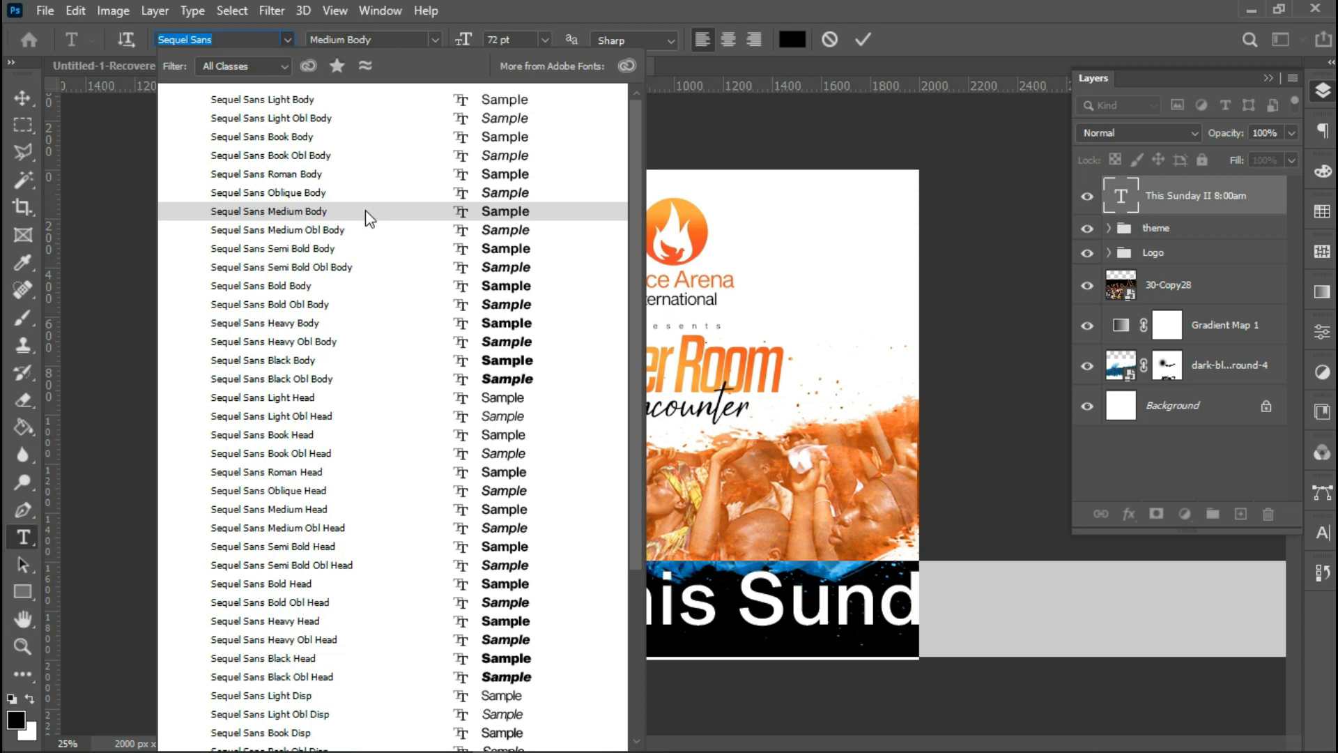
{"action": "left_click", "coordinate": [343, 137]}
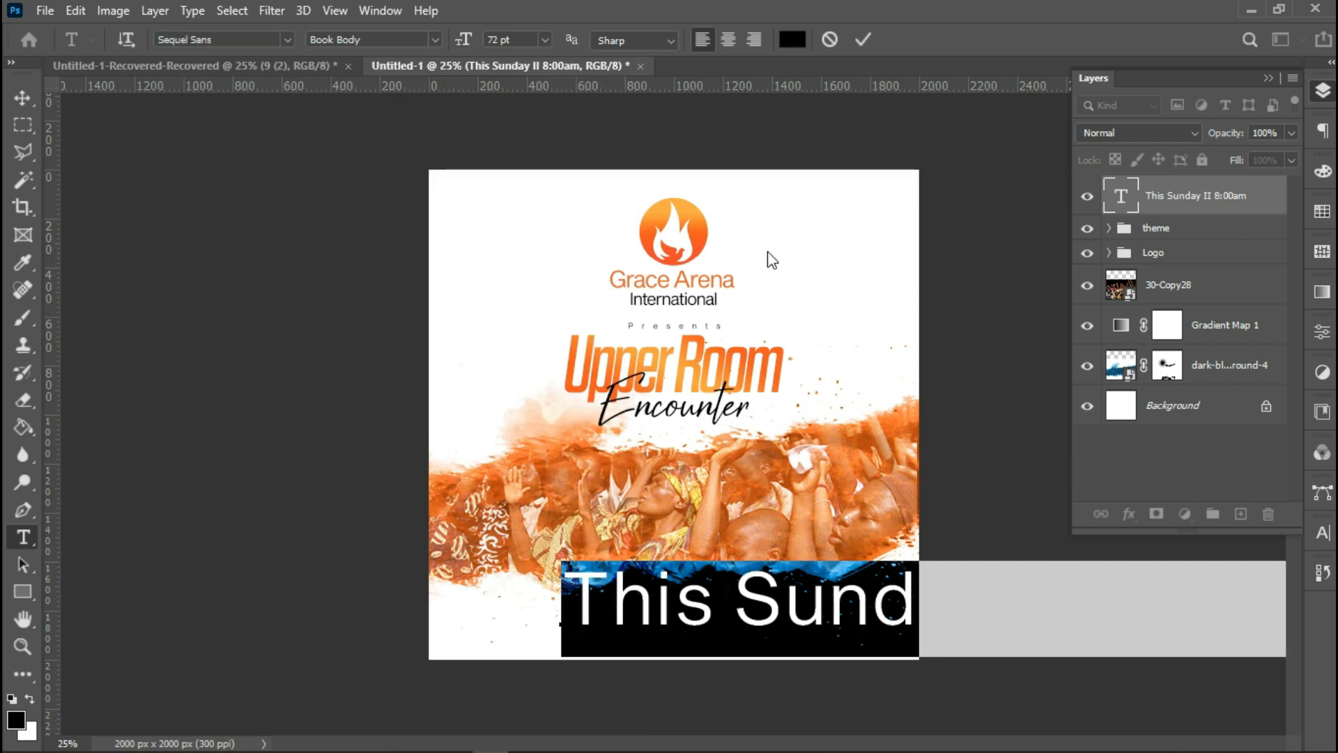
Set the text's tracking to -75 and move the text higher on the canvas.
{"action": "left_click", "coordinate": [1322, 534]}
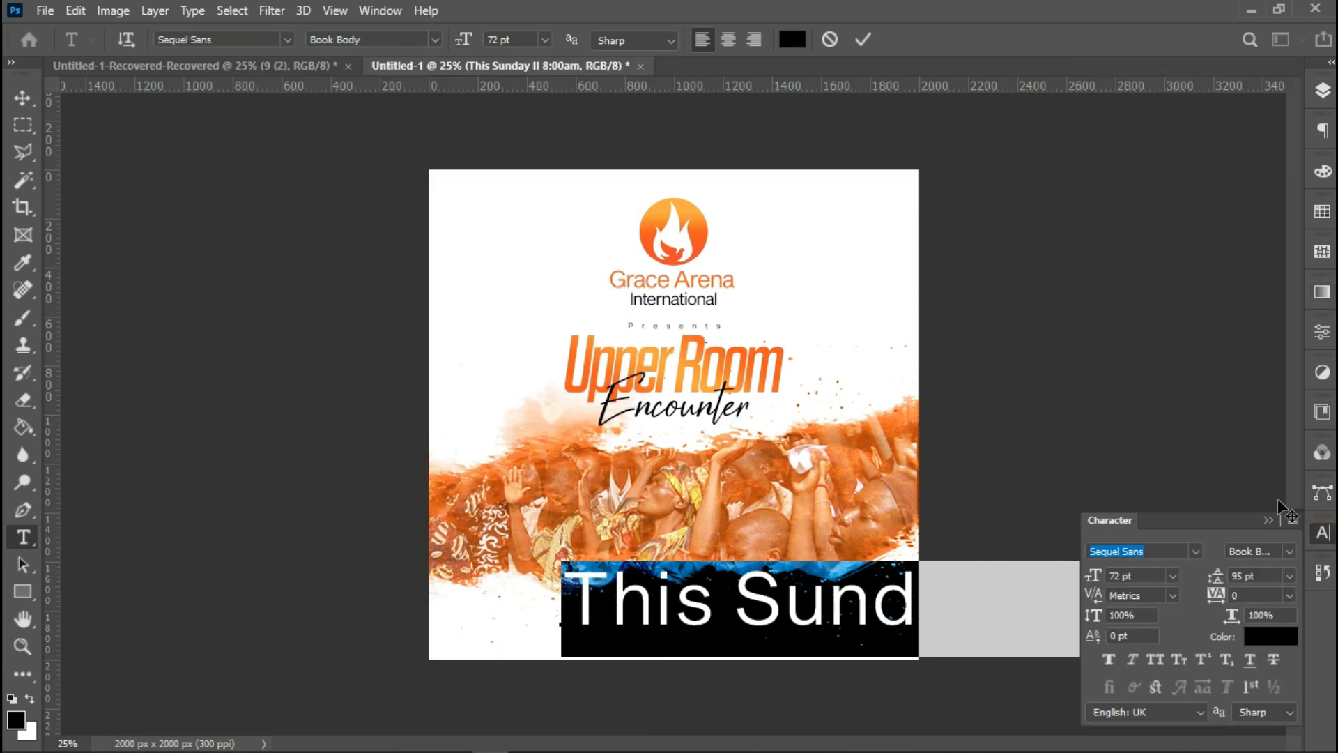
{"action": "left_click", "coordinate": [1289, 594]}
{"action": "left_click", "coordinate": [1280, 388]}
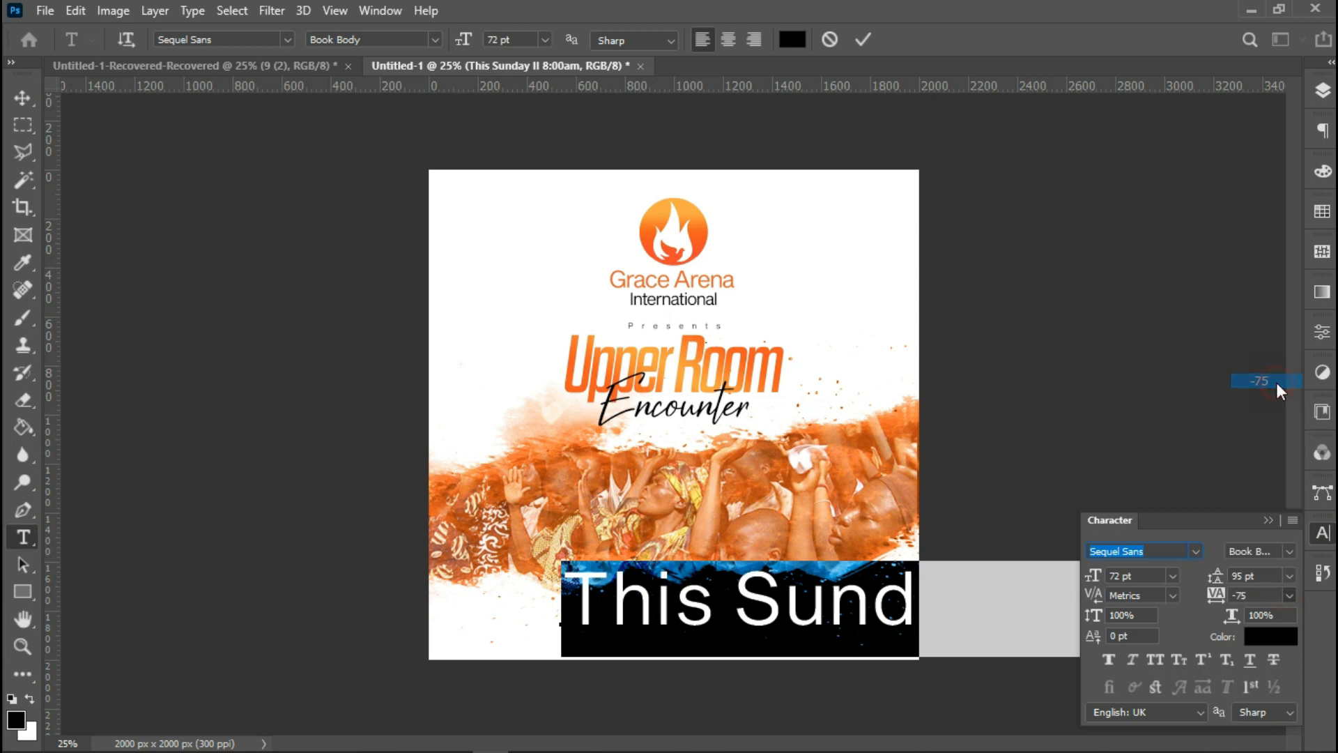
{"action": "left_click_drag", "start_coordinate": [819, 500], "coordinate": [620, 461]}
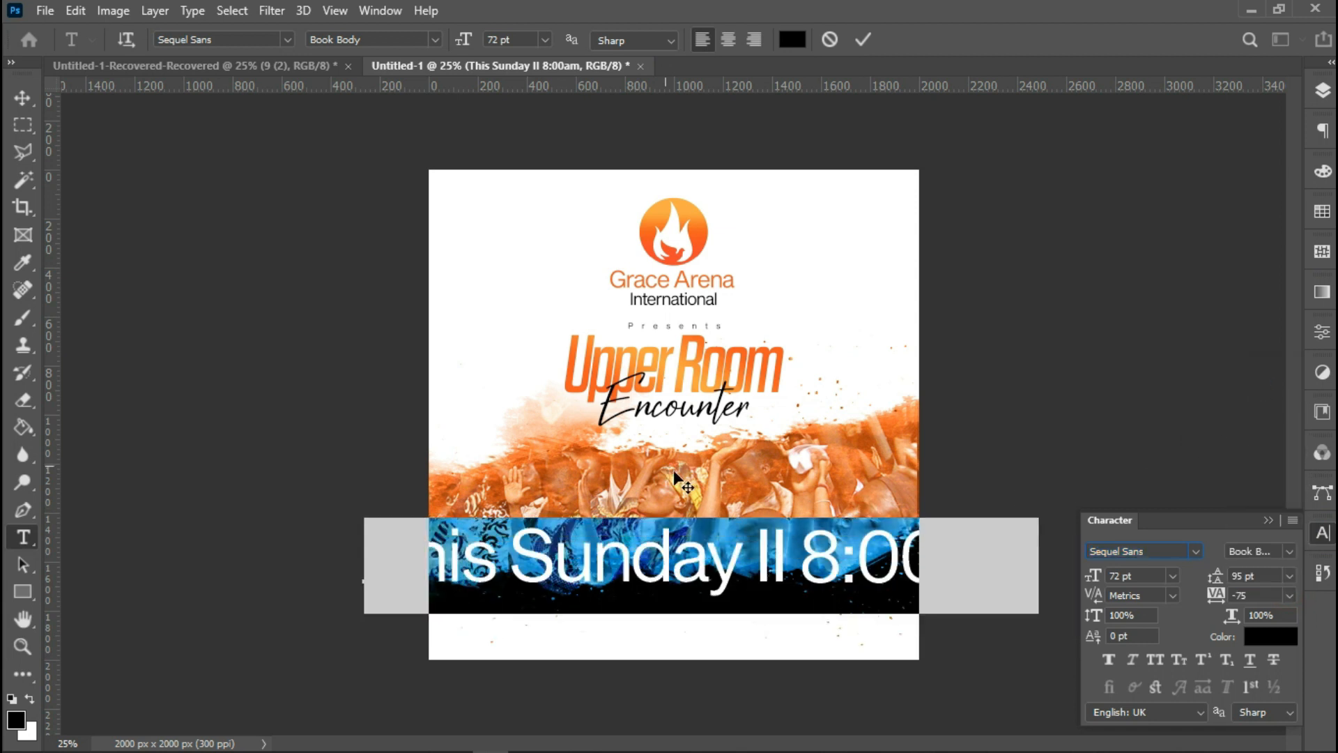
Color the words 'This Sunday II' orange #f3691a and commit the text edit.
{"action": "left_click_drag", "start_coordinate": [786, 558], "coordinate": [631, 557]}
{"action": "left_click_drag", "start_coordinate": [373, 540], "coordinate": [296, 532]}
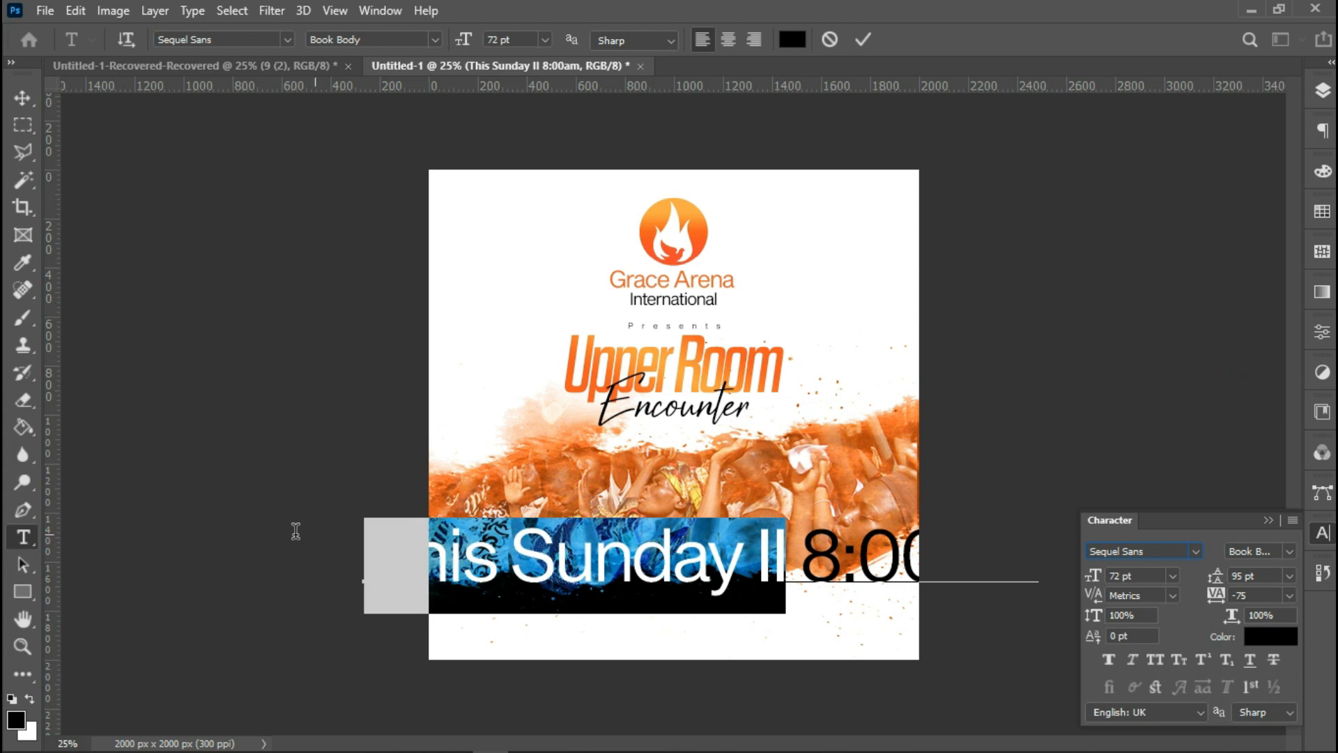
{"action": "left_click", "coordinate": [792, 39]}
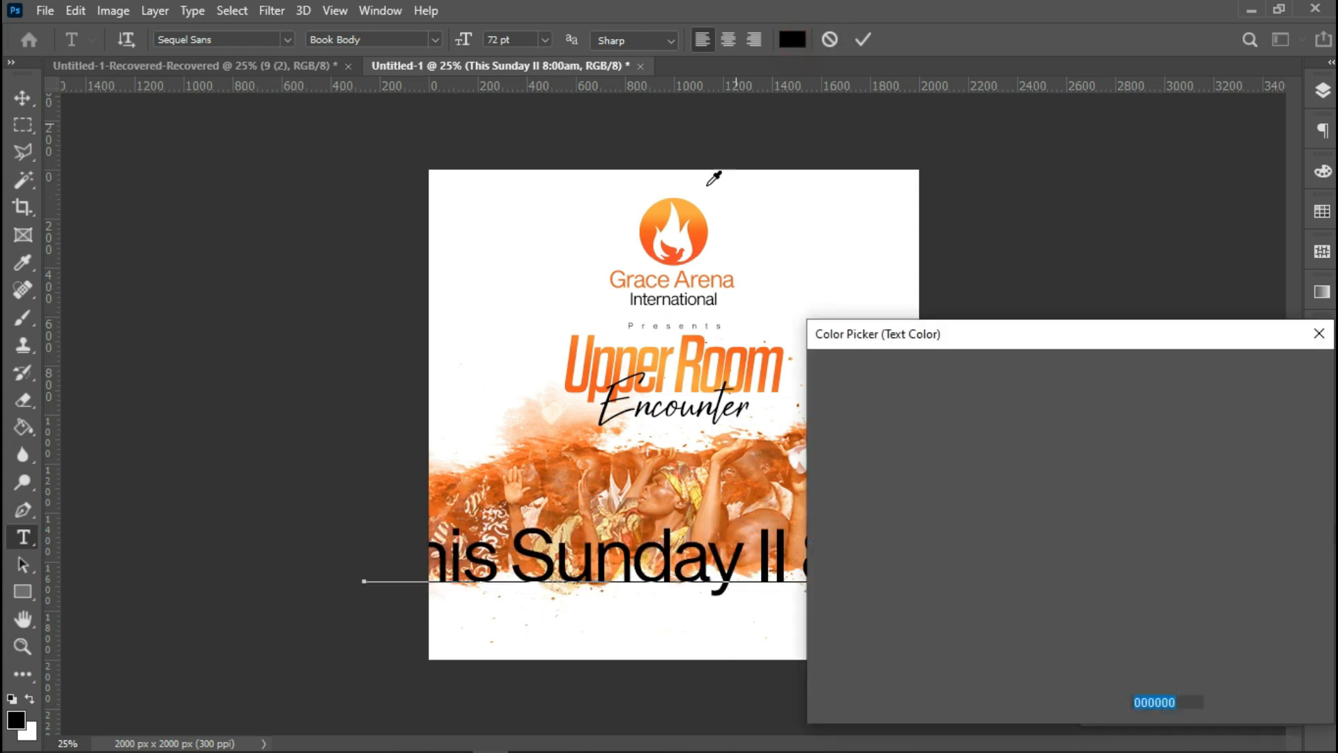
{"action": "type", "text": "f3691a"}
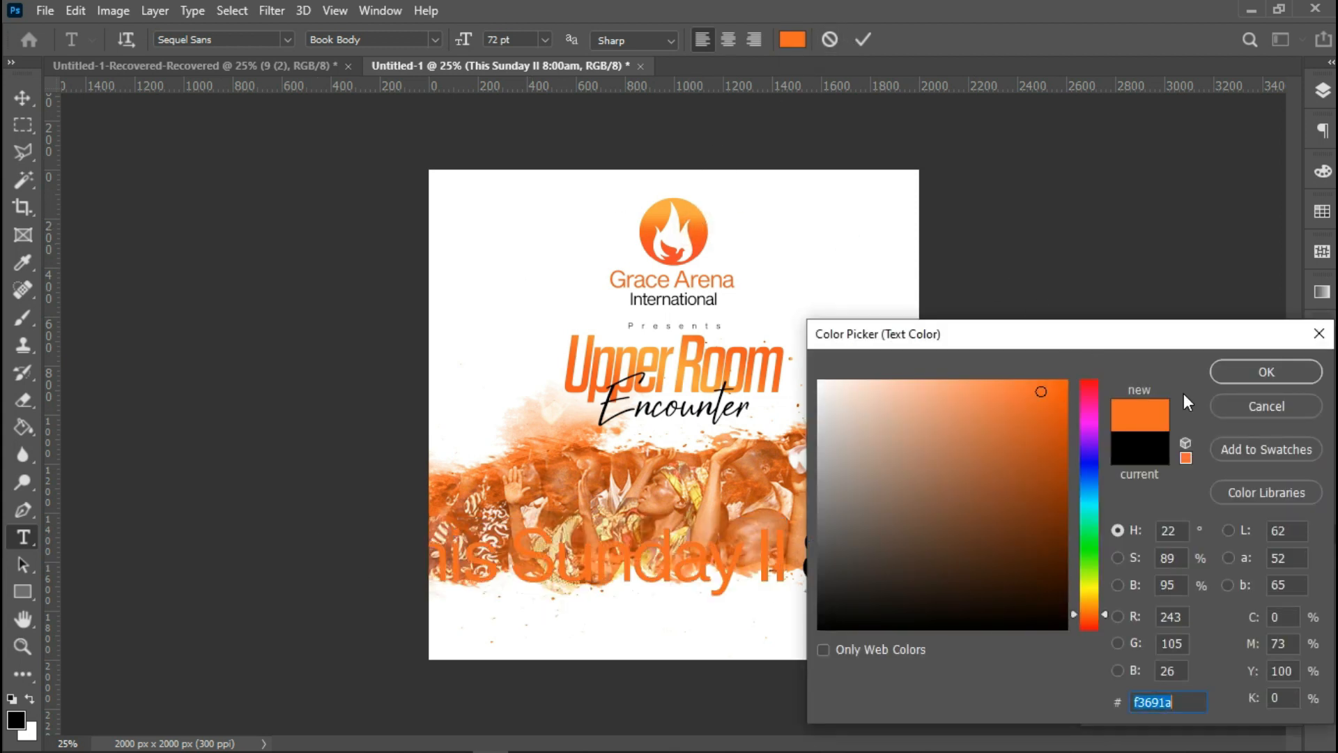
{"action": "left_click", "coordinate": [1239, 372]}
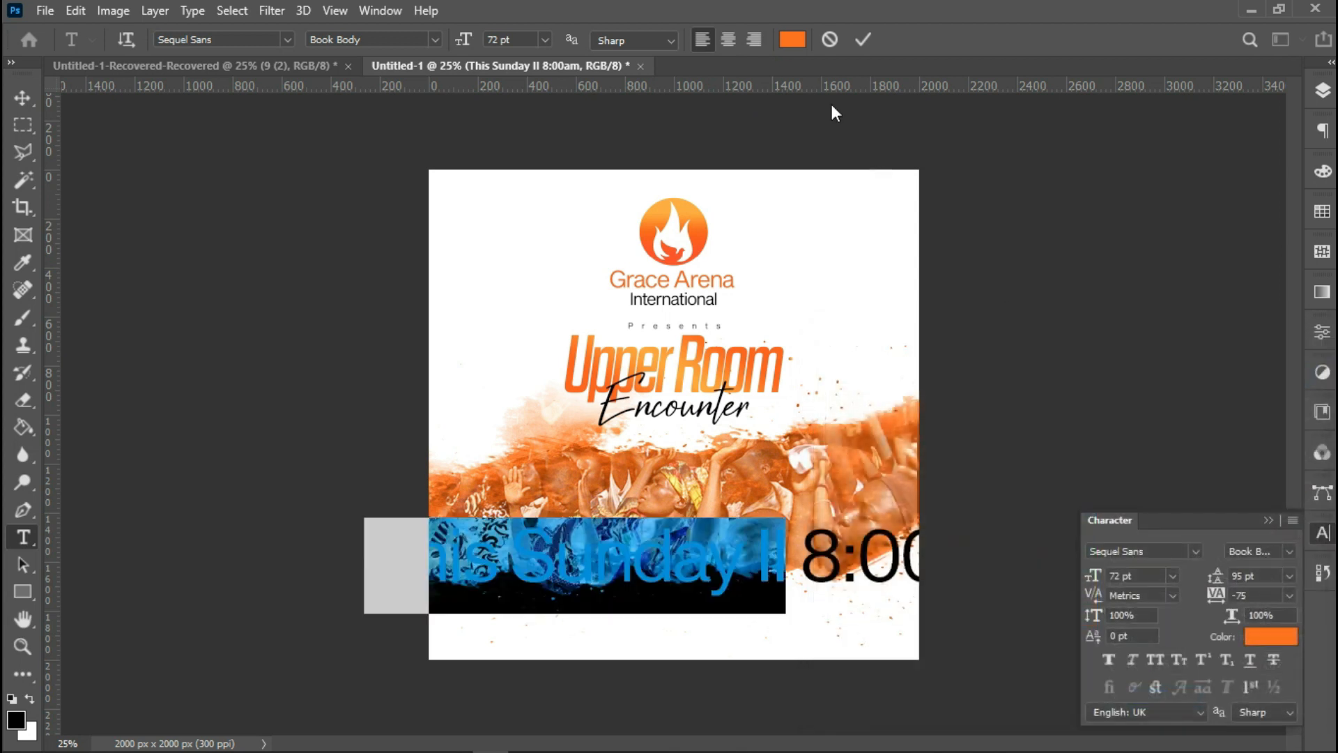
{"action": "left_click", "coordinate": [862, 40]}
Select the whole canvas and align the date text to the horizontal center.
{"action": "key", "text": "ctrl+a"}
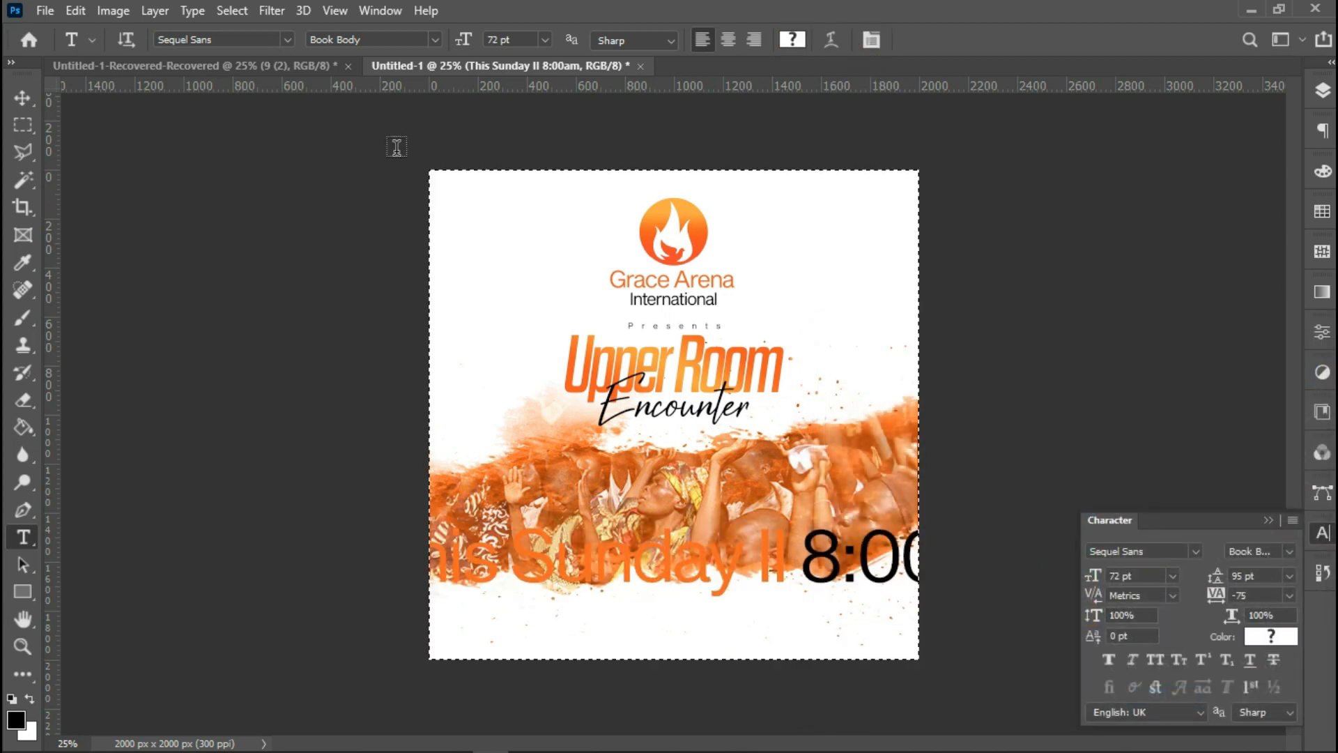
{"action": "key", "text": "v"}
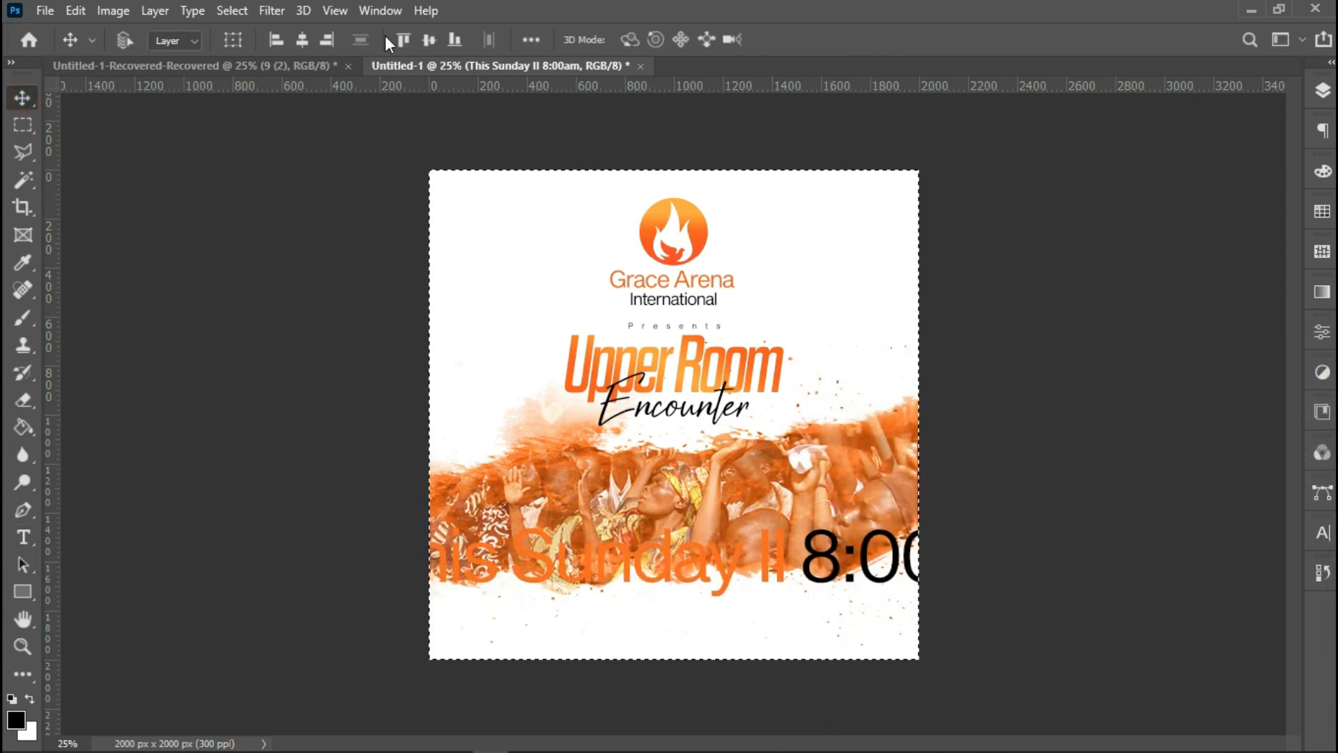
{"action": "left_click", "coordinate": [303, 48]}
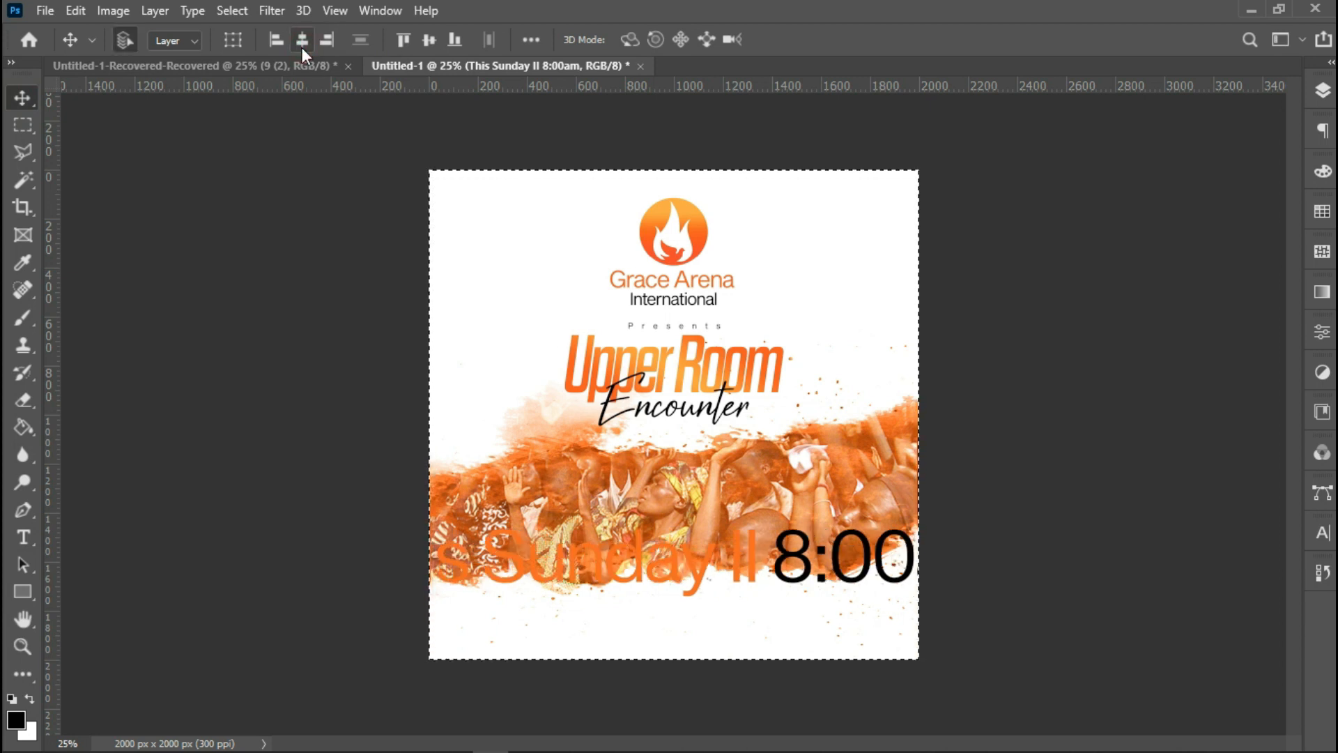
Deselect, scale the date text down to about 31%, and move it near the bottom of the flyer.
{"action": "key", "text": "ctrl+d"}
{"action": "key", "text": "ctrl+t"}
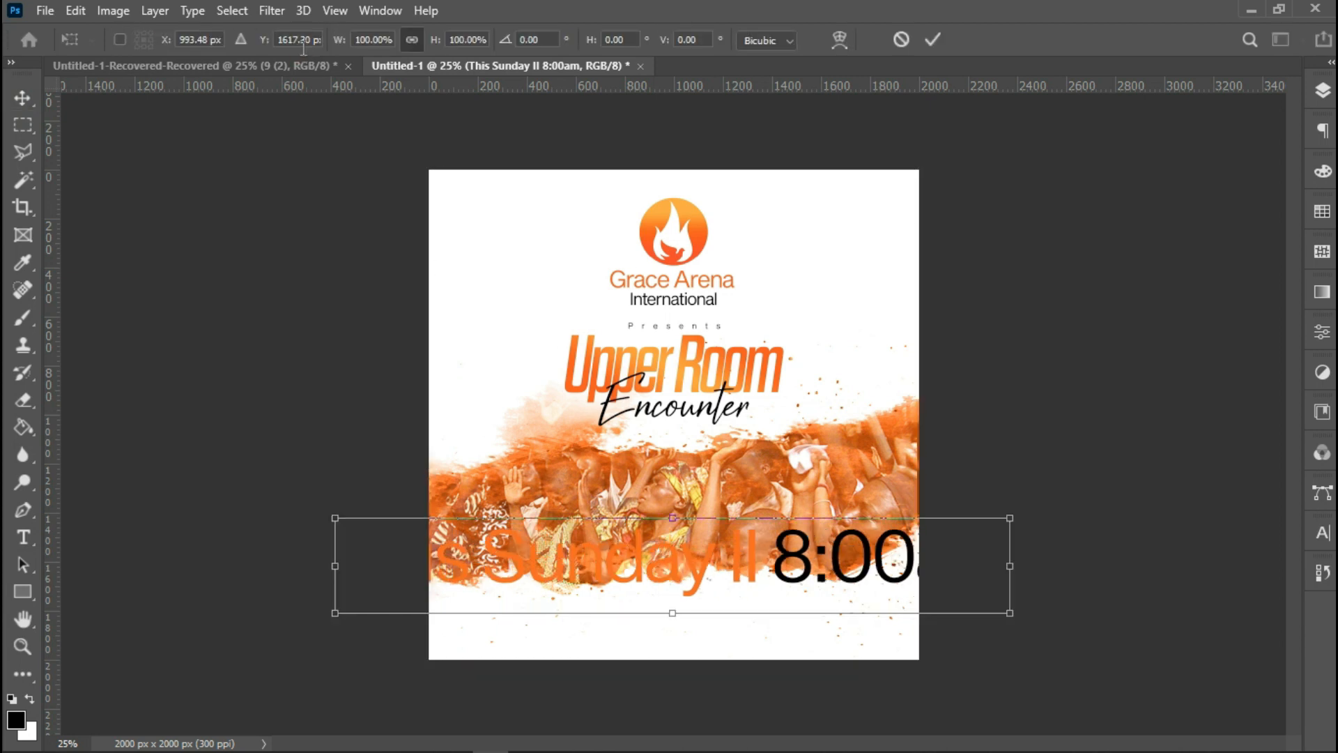
{"action": "left_click_drag", "start_coordinate": [334, 519], "coordinate": [558, 608]}
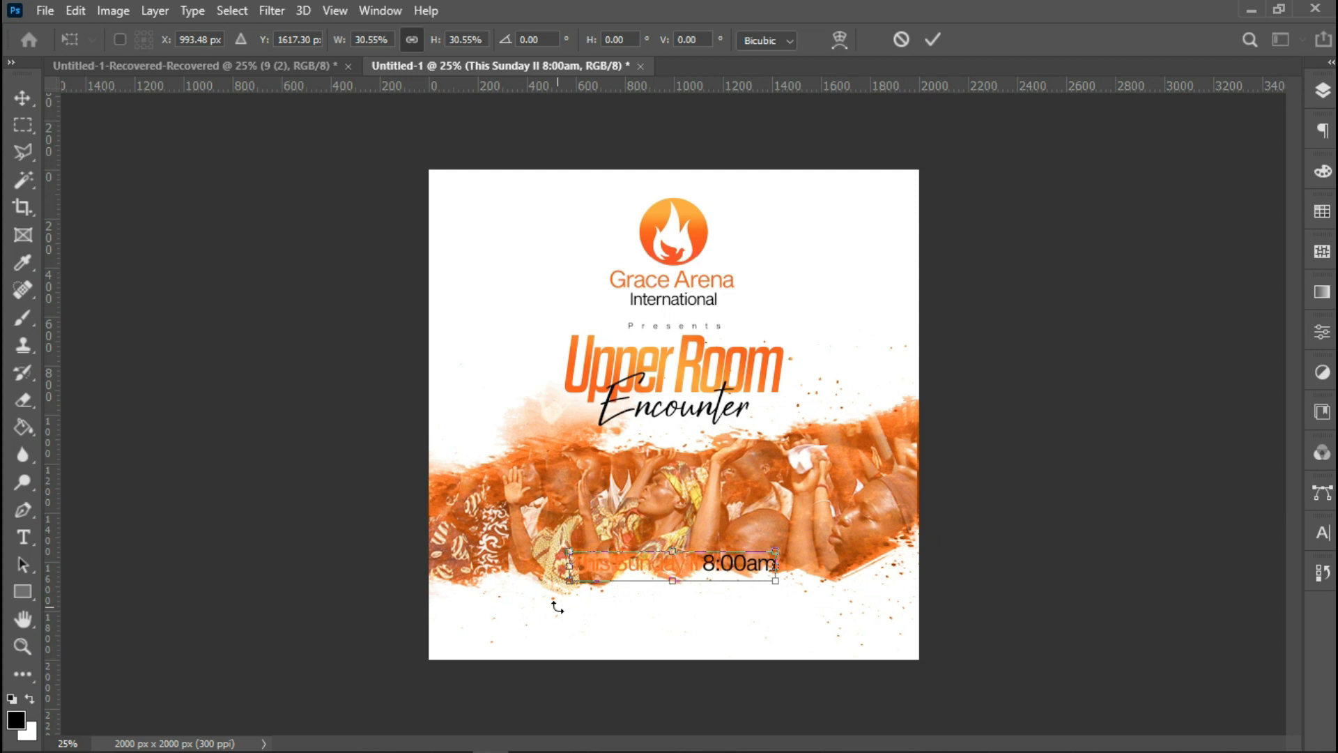
{"action": "key", "text": "Down"}
{"action": "key", "text": "Down"}
{"action": "key", "text": "Down"}
{"action": "key", "text": "Down"}
{"action": "key", "text": "Down"}
{"action": "key", "text": "Down"}
{"action": "key", "text": "Down"}
{"action": "key", "text": "Down"}
{"action": "key", "text": "Down"}
{"action": "key", "text": "Down"}
{"action": "key", "text": "Down"}
{"action": "key", "text": "Down"}
{"action": "key", "text": "Down"}
{"action": "key", "text": "Down"}
{"action": "key", "text": "Down"}
{"action": "key", "text": "Down"}
{"action": "key", "text": "Down"}
{"action": "key", "text": "Down"}
{"action": "key", "text": "Down"}
{"action": "key", "text": "Down"}
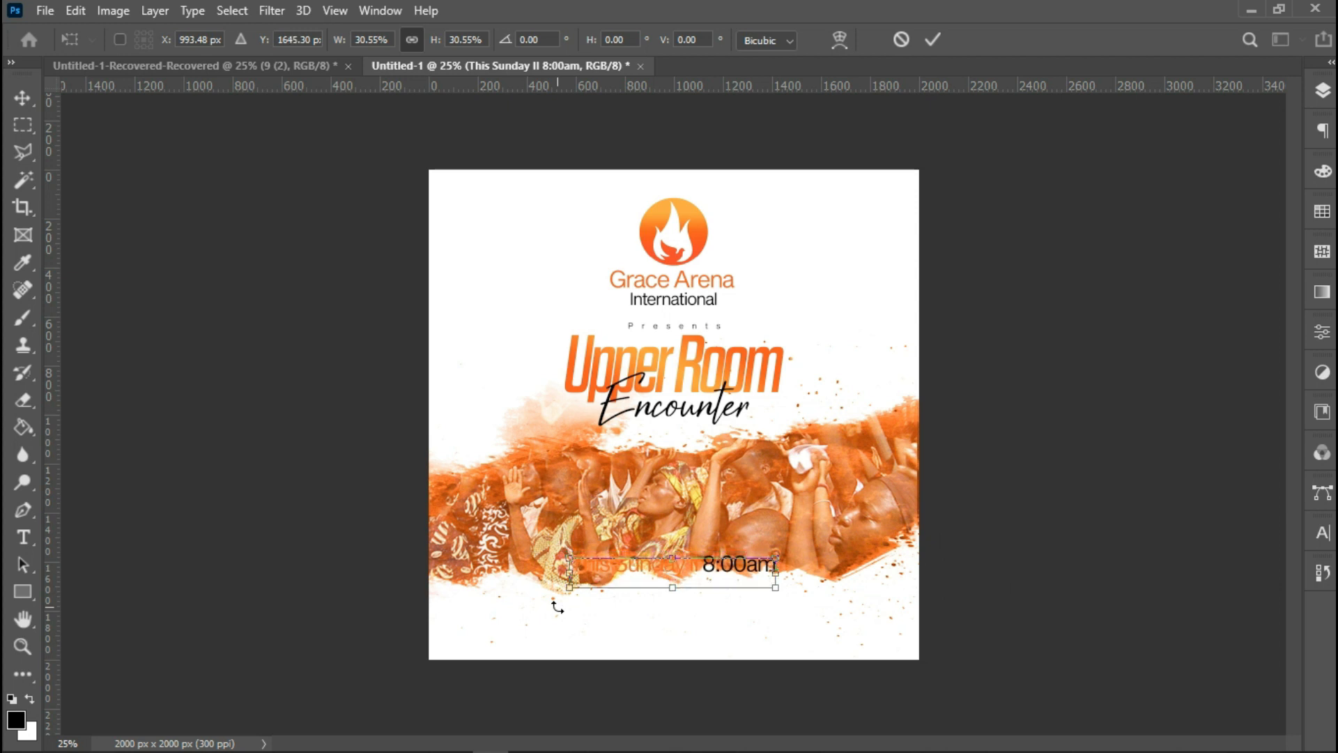
{"action": "key", "text": "Down"}
{"action": "key", "text": "Down"}
{"action": "key", "text": "Down"}
{"action": "key", "text": "Down"}
{"action": "key", "text": "Down"}
{"action": "key", "text": "Down"}
{"action": "key", "text": "Down"}
{"action": "key", "text": "Down"}
{"action": "key", "text": "Down"}
{"action": "key", "text": "Down"}
{"action": "key", "text": "Down"}
{"action": "key", "text": "Down"}
{"action": "key", "text": "Down"}
{"action": "key", "text": "Down"}
{"action": "key", "text": "Down"}
{"action": "key", "text": "Down"}
{"action": "key", "text": "Down"}
{"action": "key", "text": "Down"}
{"action": "key", "text": "Down"}
{"action": "key", "text": "Down"}
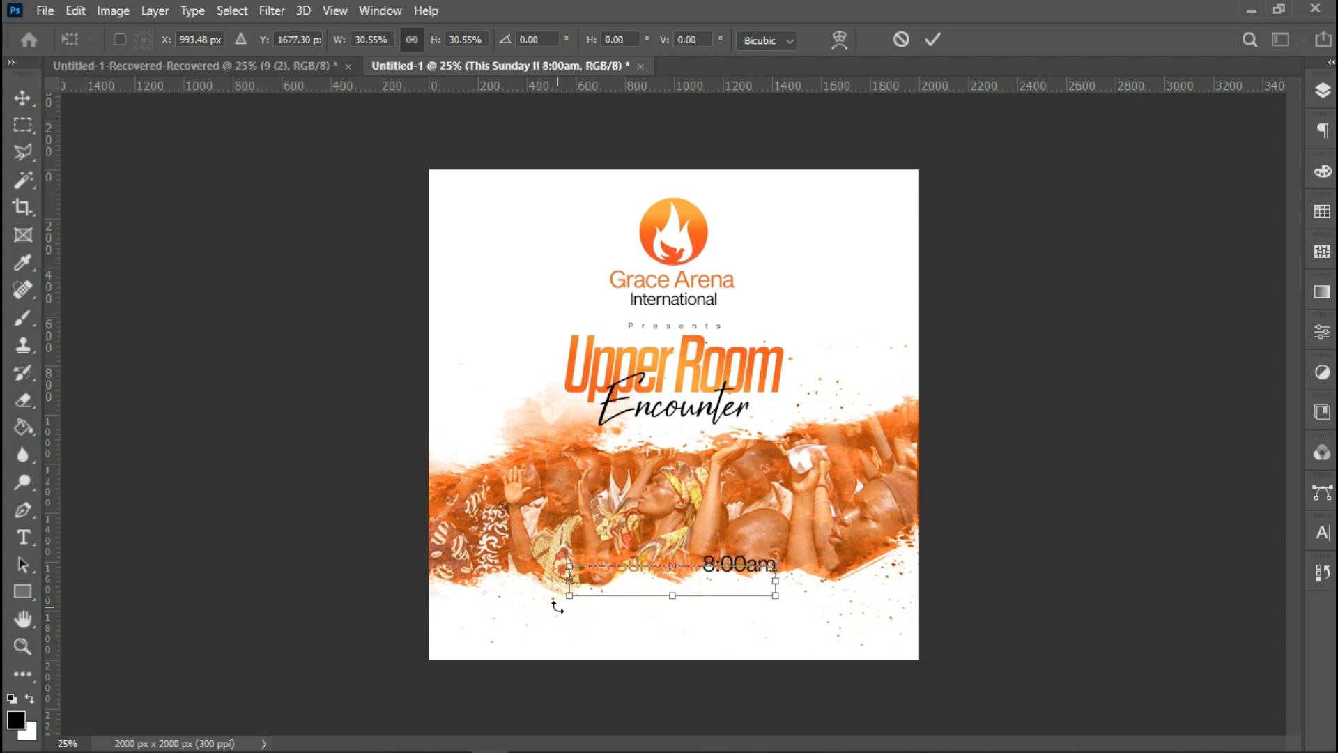
{"action": "key", "text": "Down"}
{"action": "key", "text": "Down"}
{"action": "key", "text": "Down"}
{"action": "key", "text": "Down"}
{"action": "key", "text": "Down"}
{"action": "key", "text": "Down"}
{"action": "key", "text": "Down"}
{"action": "key", "text": "Down"}
{"action": "key", "text": "Down"}
{"action": "key", "text": "Down"}
{"action": "key", "text": "Down"}
{"action": "key", "text": "Down"}
{"action": "key", "text": "Down"}
{"action": "key", "text": "Down"}
{"action": "key", "text": "Down"}
{"action": "key", "text": "Down"}
{"action": "key", "text": "Down"}
{"action": "key", "text": "Down"}
{"action": "key", "text": "Down"}
{"action": "key", "text": "Down"}
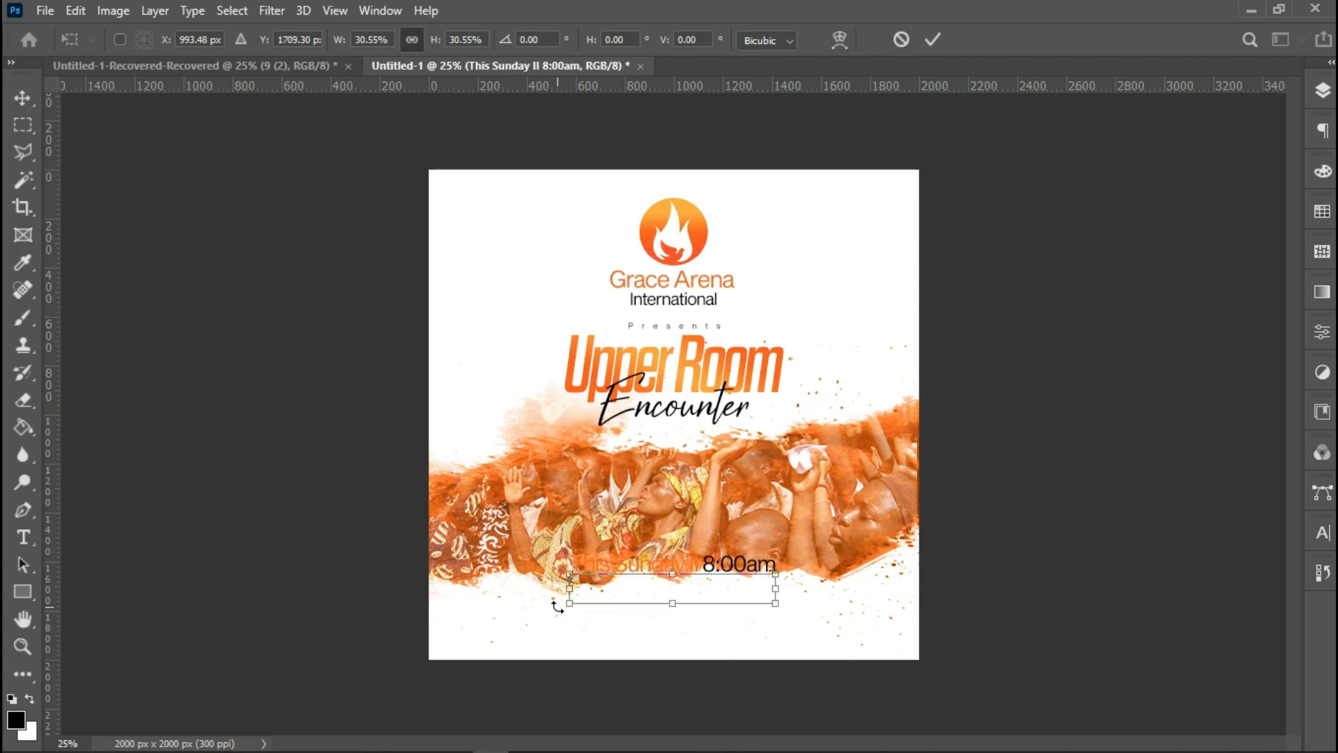
{"action": "left_click_drag", "start_coordinate": [699, 593], "coordinate": [747, 615]}
{"action": "key", "text": "Return"}
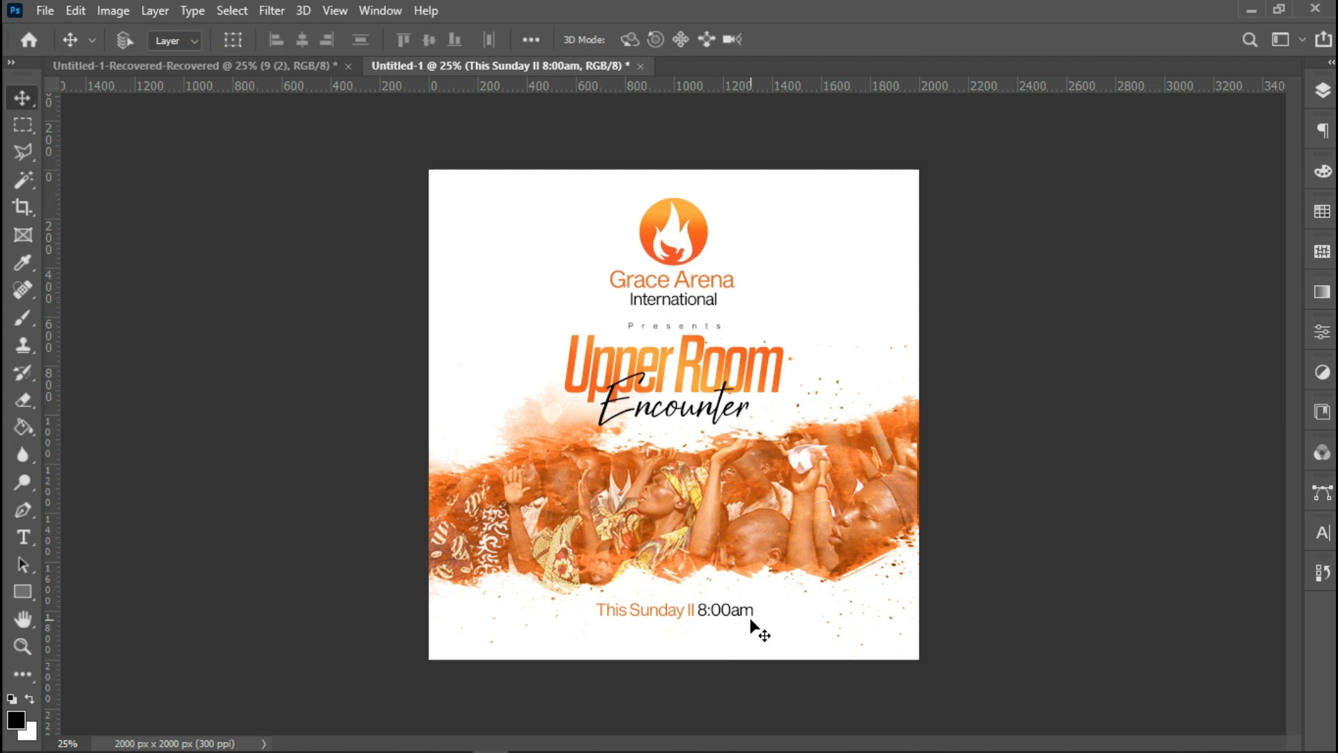
Try to center the date text horizontally on the canvas again.
{"action": "key", "text": "ctrl+a"}
{"action": "left_click", "coordinate": [307, 40]}
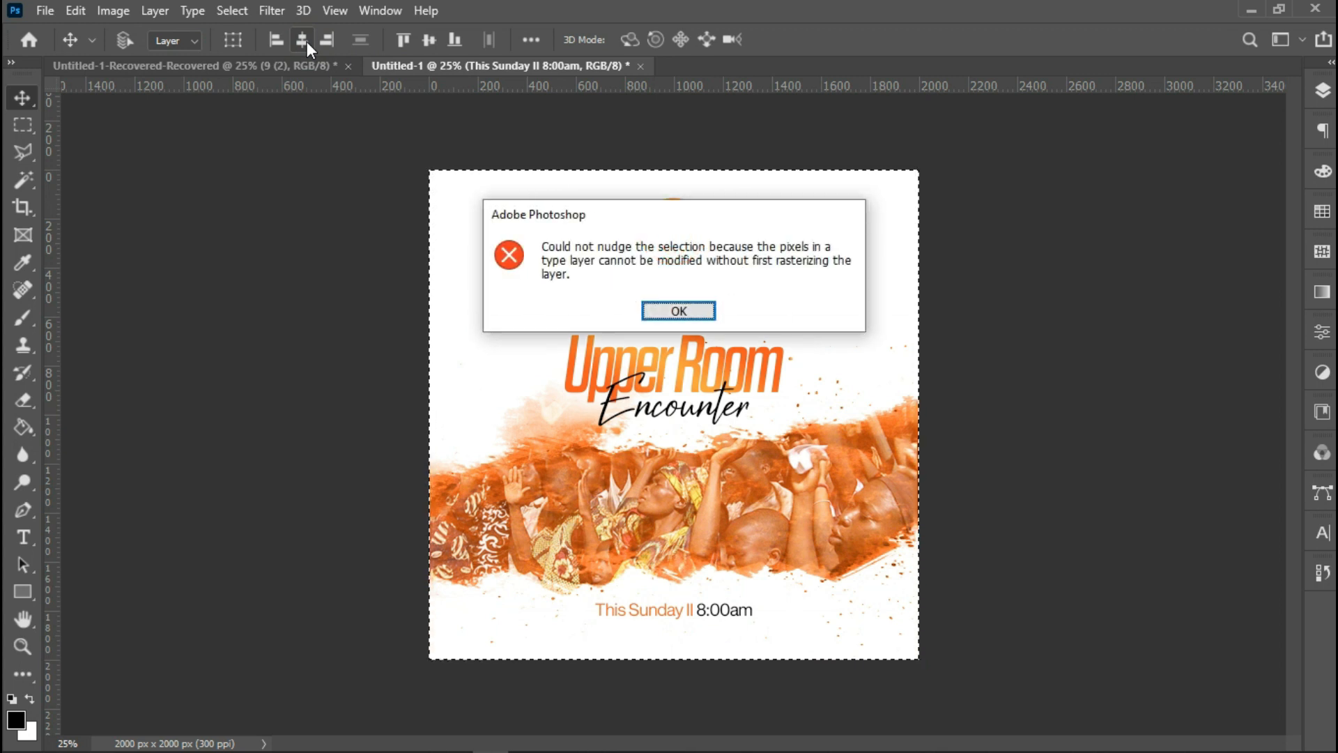
{"action": "key", "text": "Return"}
{"action": "key", "text": "ctrl+d"}
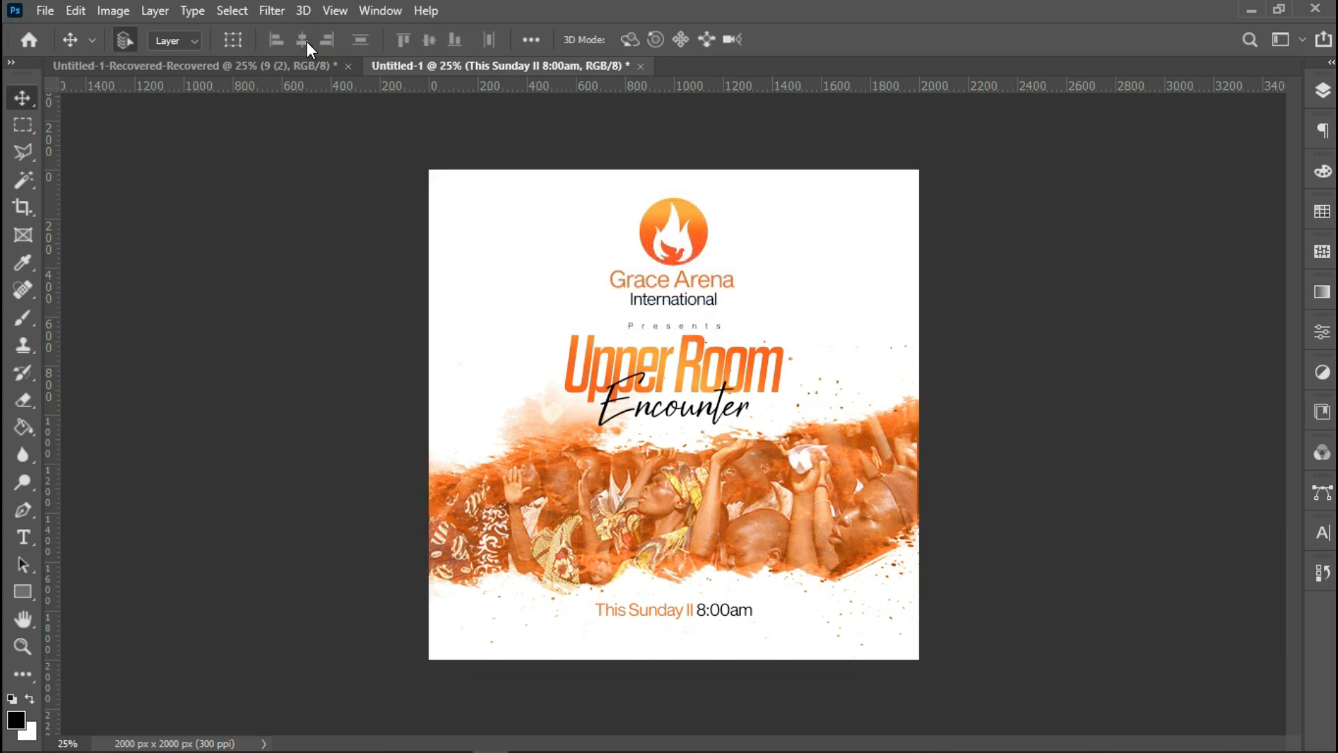
Nudge the date text slightly upward.
{"action": "key", "text": "shift+Up"}
{"action": "key", "text": "shift+Up"}
{"action": "key", "text": "shift+Up"}
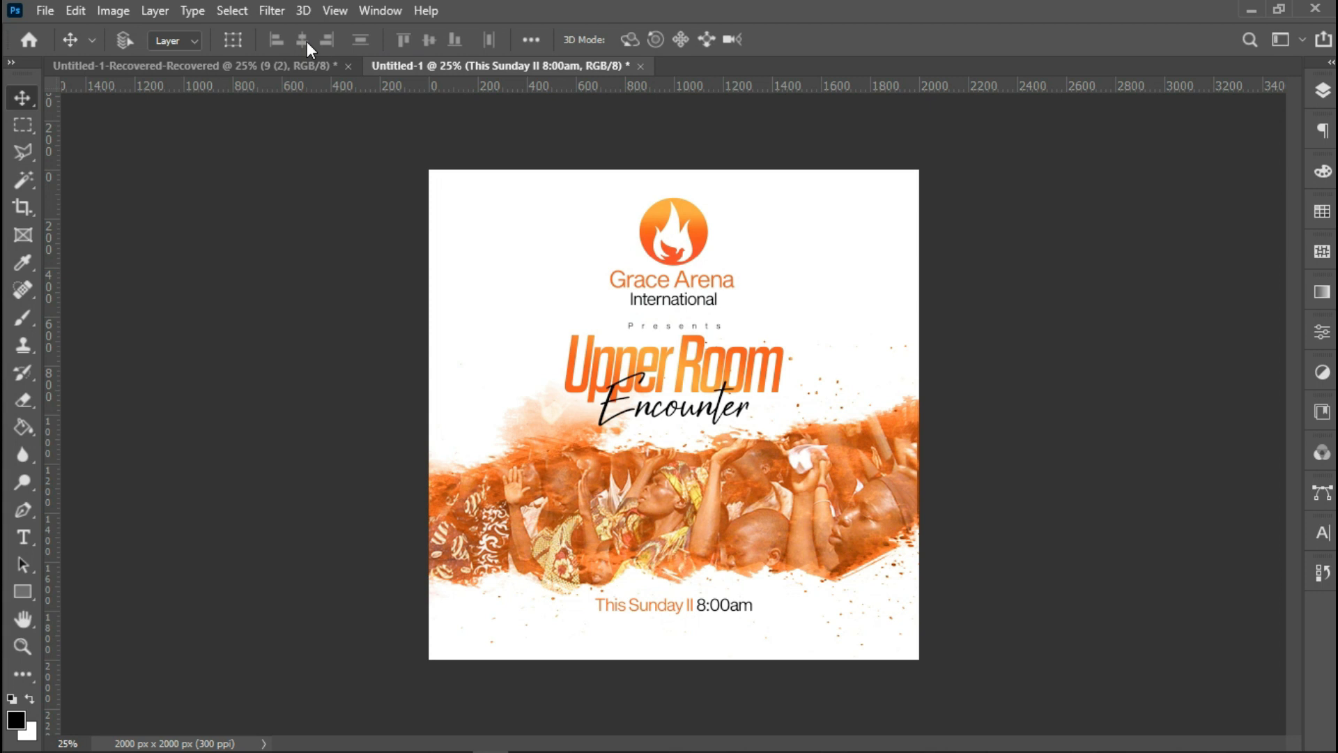
{"action": "key", "text": "shift+Down"}
Duplicate the date text layer and move the copy just below the original.
{"action": "key", "text": "ctrl"}
{"action": "key", "text": "ctrl+j"}
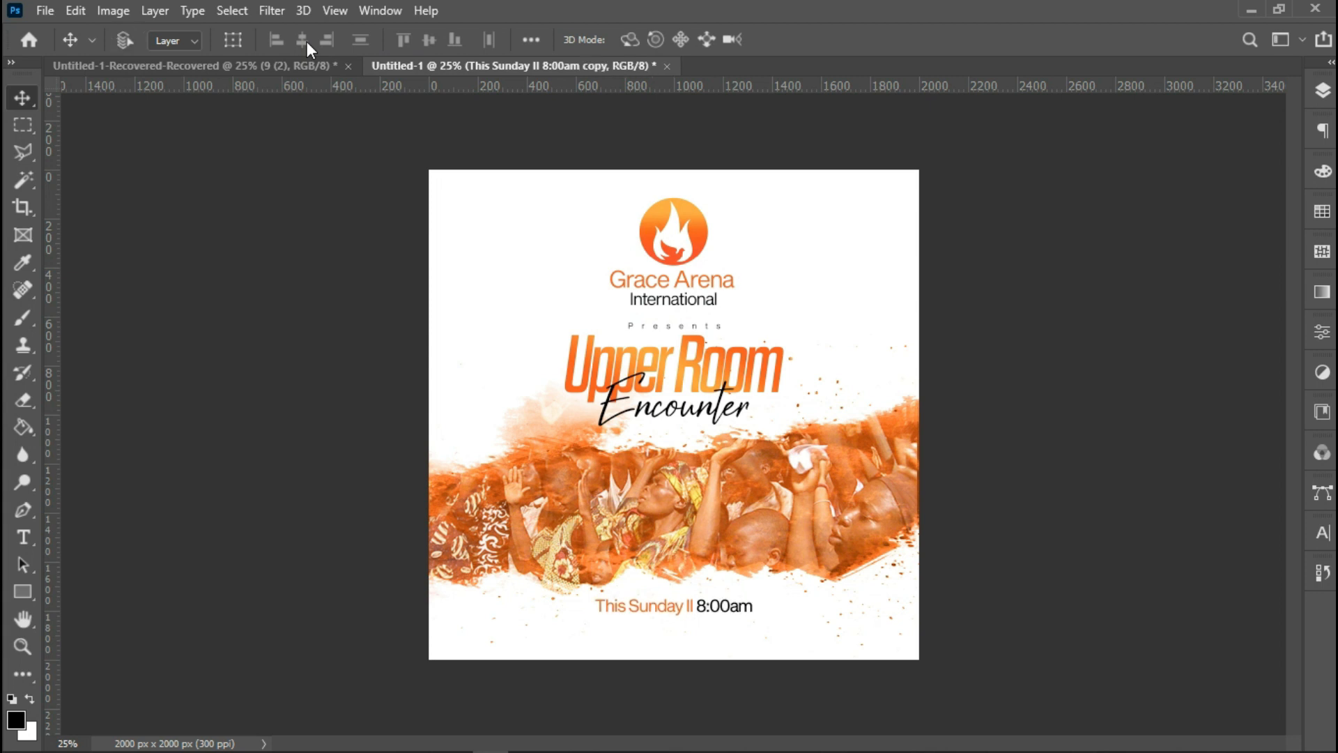
{"action": "key", "text": "Down"}
{"action": "key", "text": "Down"}
{"action": "key", "text": "shift+Down"}
{"action": "key", "text": "shift+Down"}
{"action": "key", "text": "shift+Down"}
{"action": "key", "text": "shift+Down"}
{"action": "key", "text": "shift+Down"}
{"action": "key", "text": "shift+Down"}
{"action": "key", "text": "shift+Down"}
{"action": "key", "text": "shift+Down"}
{"action": "key", "text": "shift+Down"}
{"action": "key", "text": "shift+Down"}
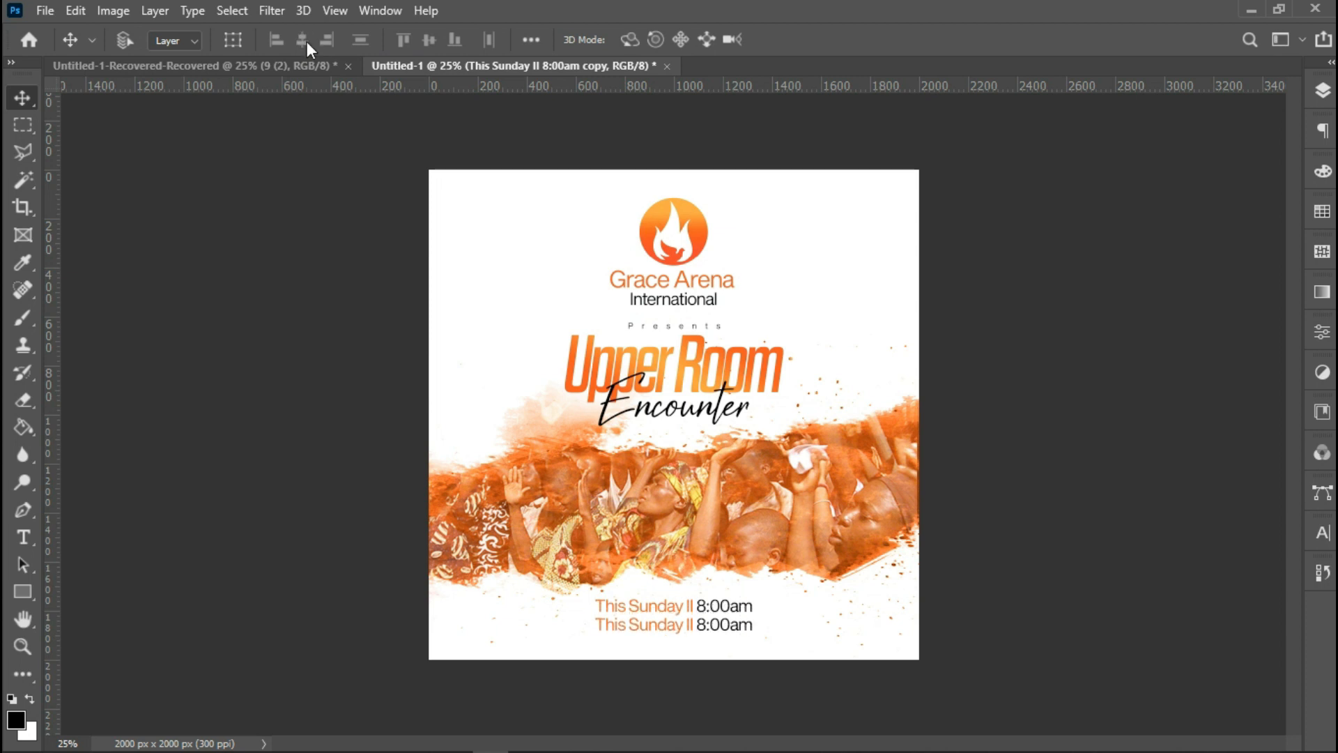
Replace the copy's text with 'Grace Arena, Owerri, Imo State'.
{"action": "double_click", "coordinate": [702, 625]}
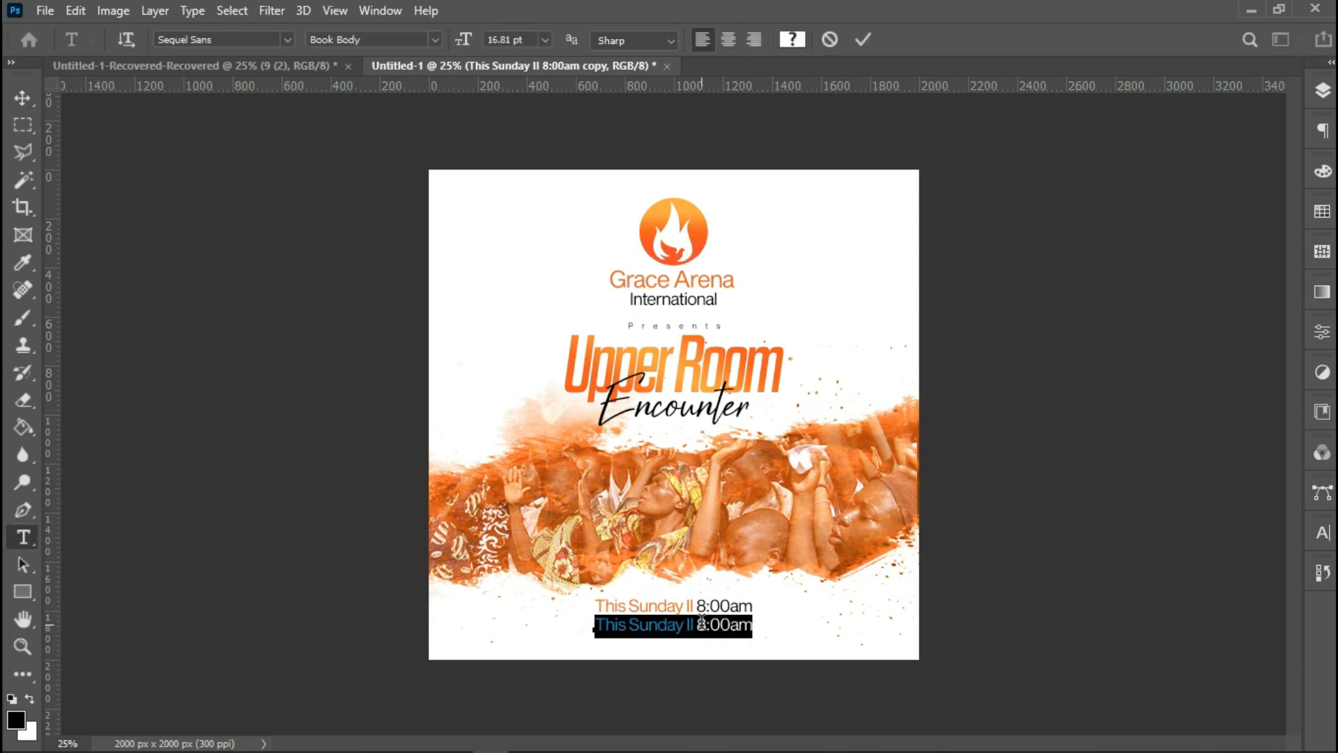
{"action": "type", "text": "Grace Arena, Owerri,"}
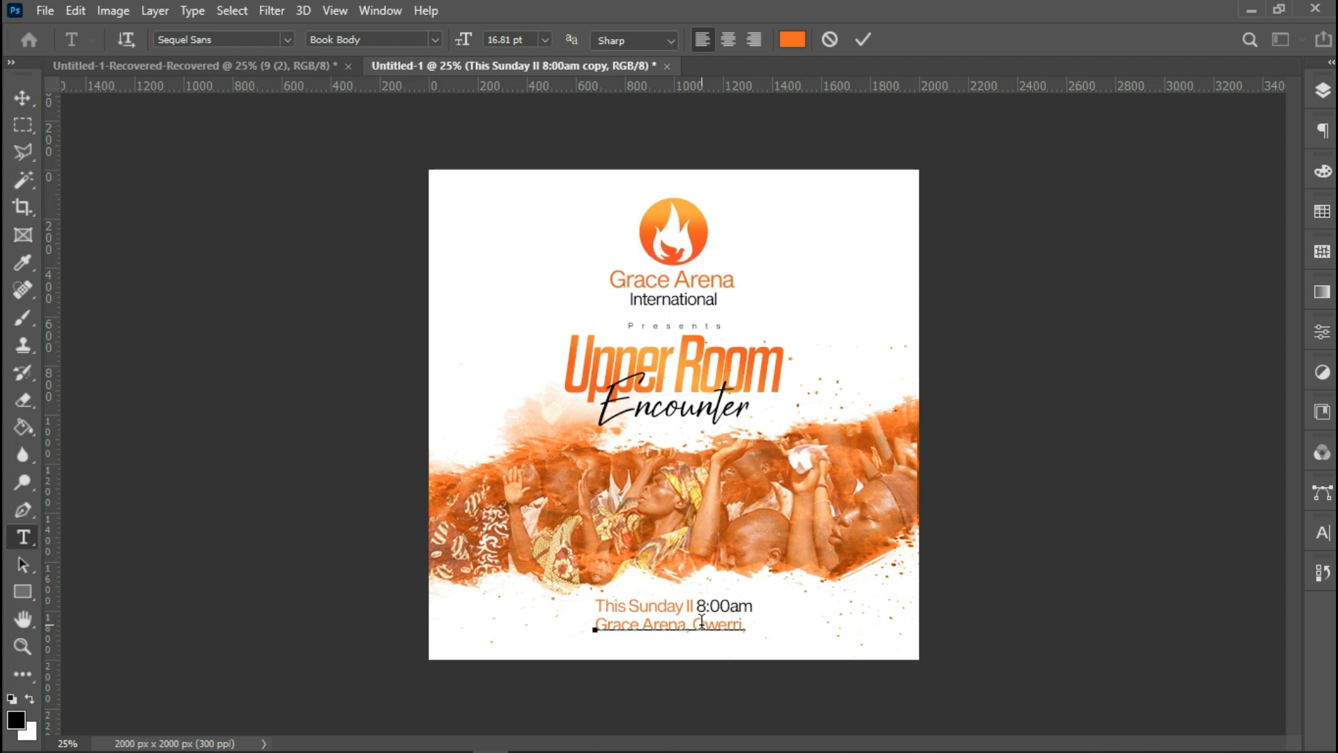
{"action": "type", "text": "Imo State"}
Select all of the venue text, color it black #000000, and commit the edit.
{"action": "right_click", "coordinate": [696, 623]}
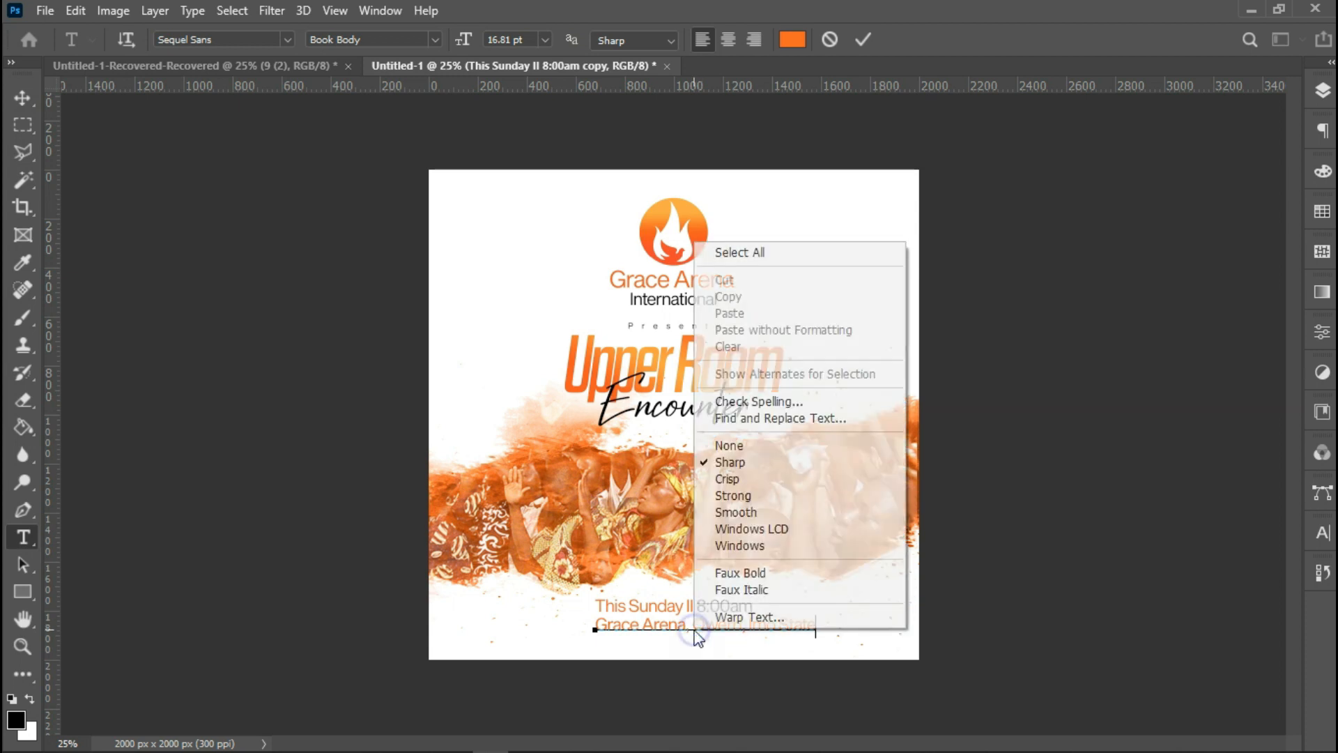
{"action": "left_click", "coordinate": [796, 252]}
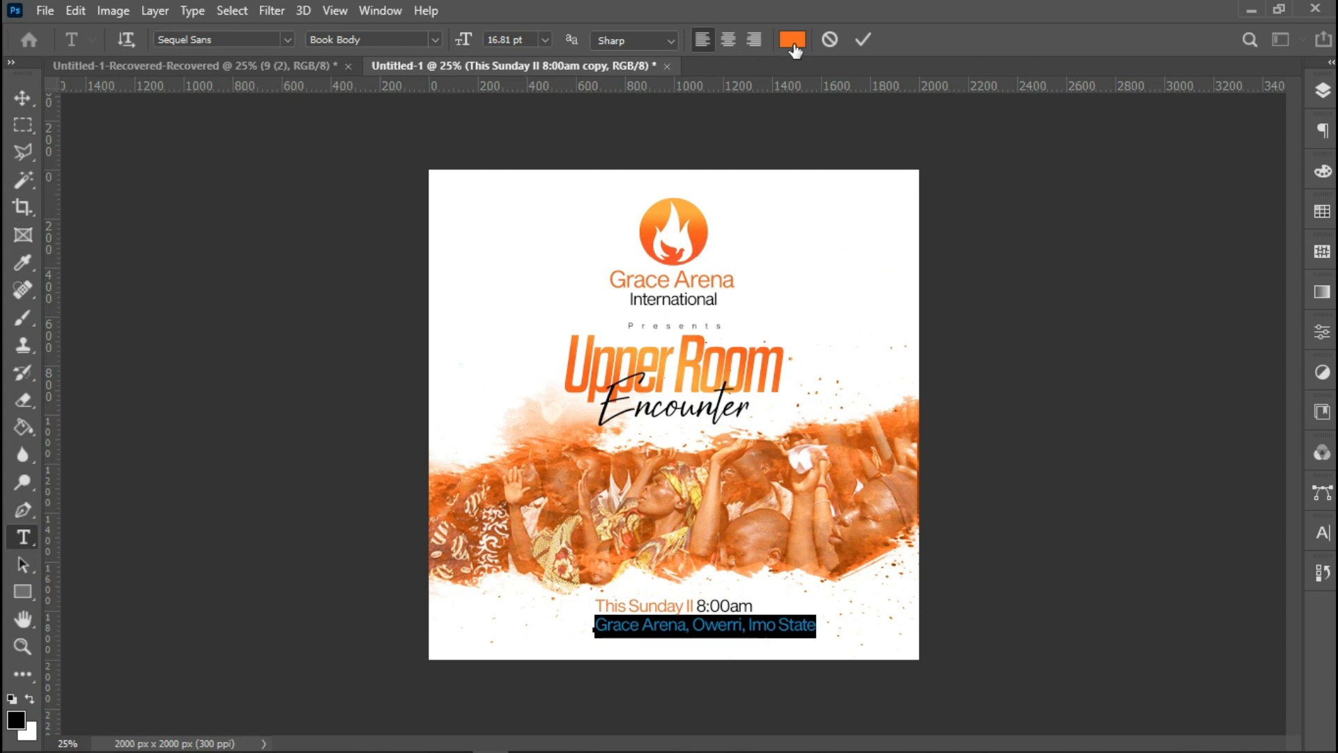
{"action": "left_click", "coordinate": [792, 39]}
{"action": "type", "text": "000000"}
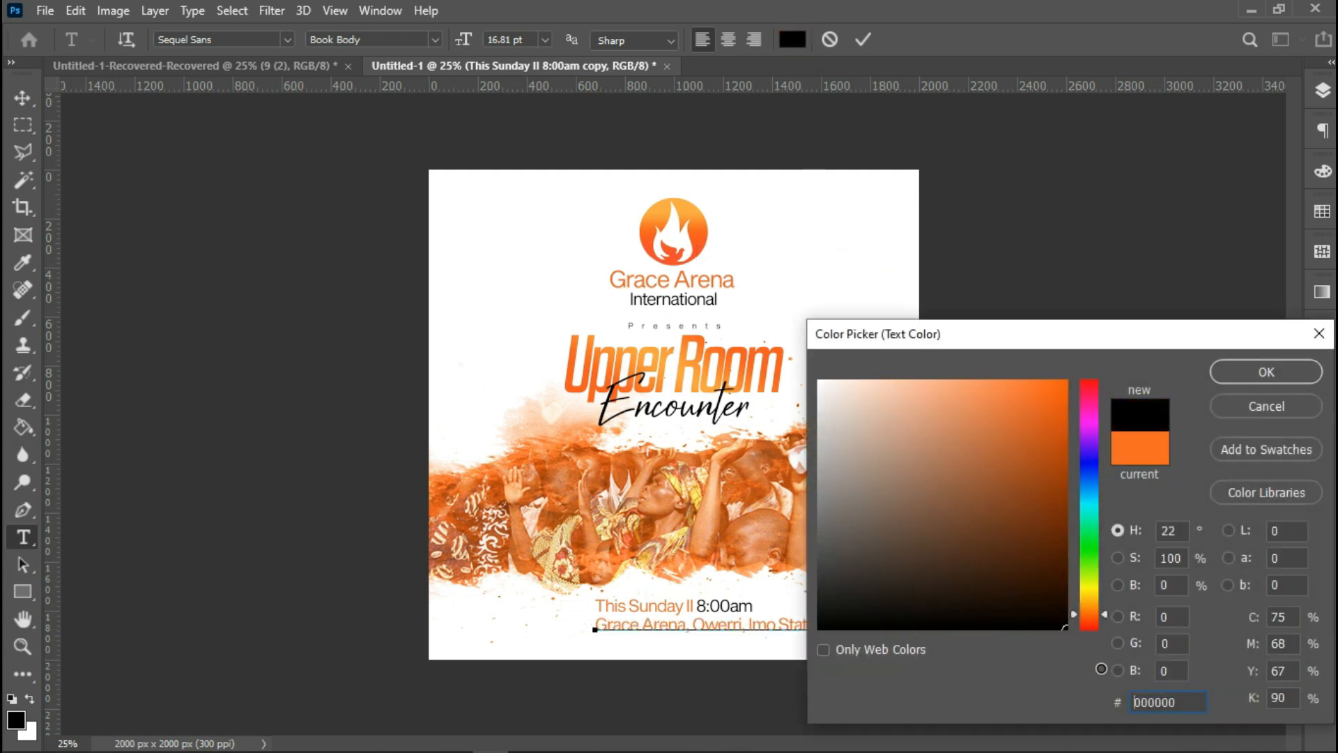
{"action": "left_click", "coordinate": [1266, 374]}
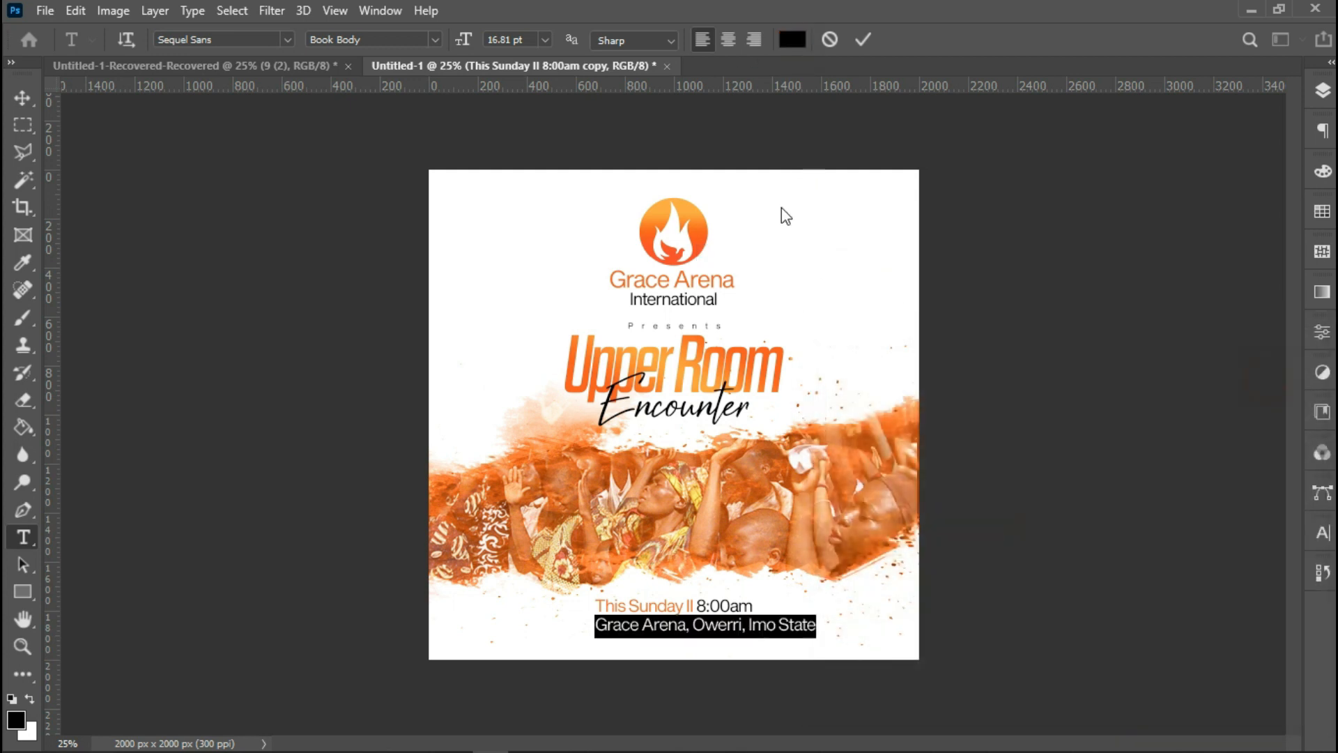
{"action": "left_click", "coordinate": [864, 40]}
Select the whole canvas and center the venue text horizontally.
{"action": "key", "text": "v"}
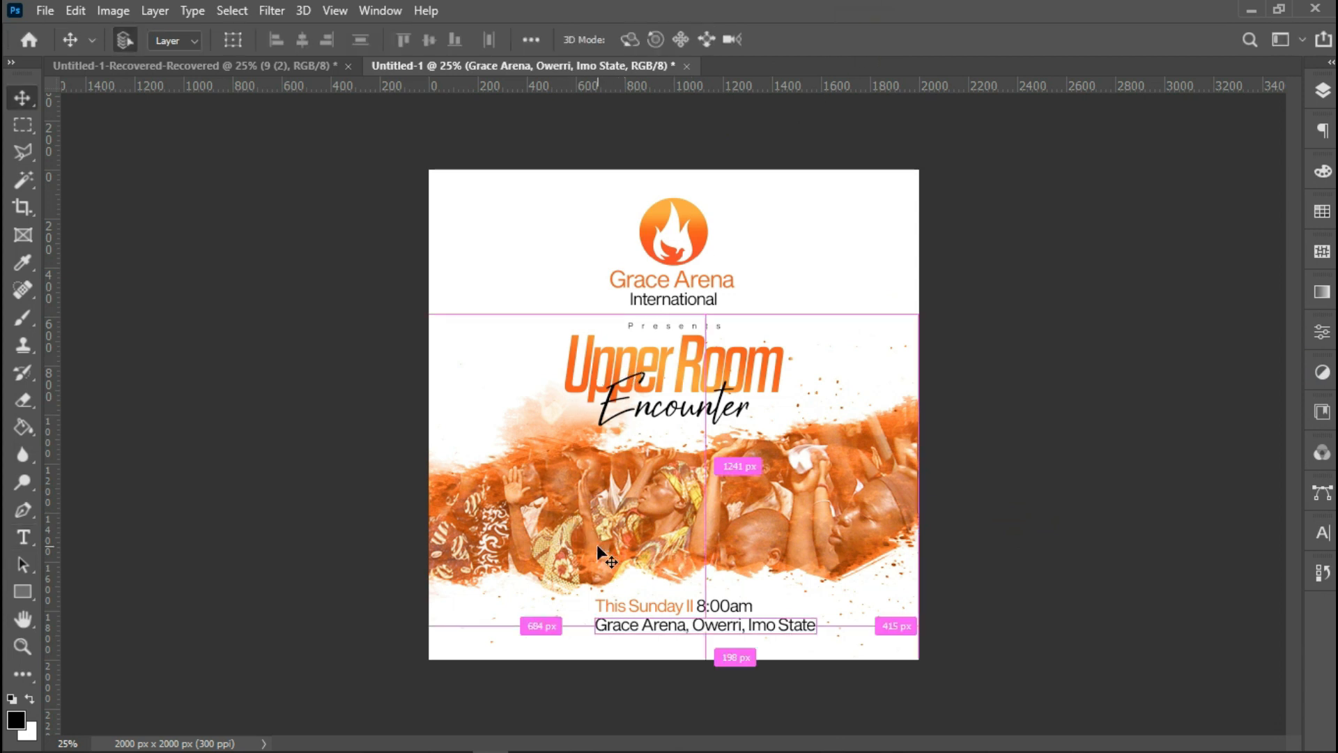
{"action": "key", "text": "ctrl+a"}
{"action": "left_click", "coordinate": [304, 38]}
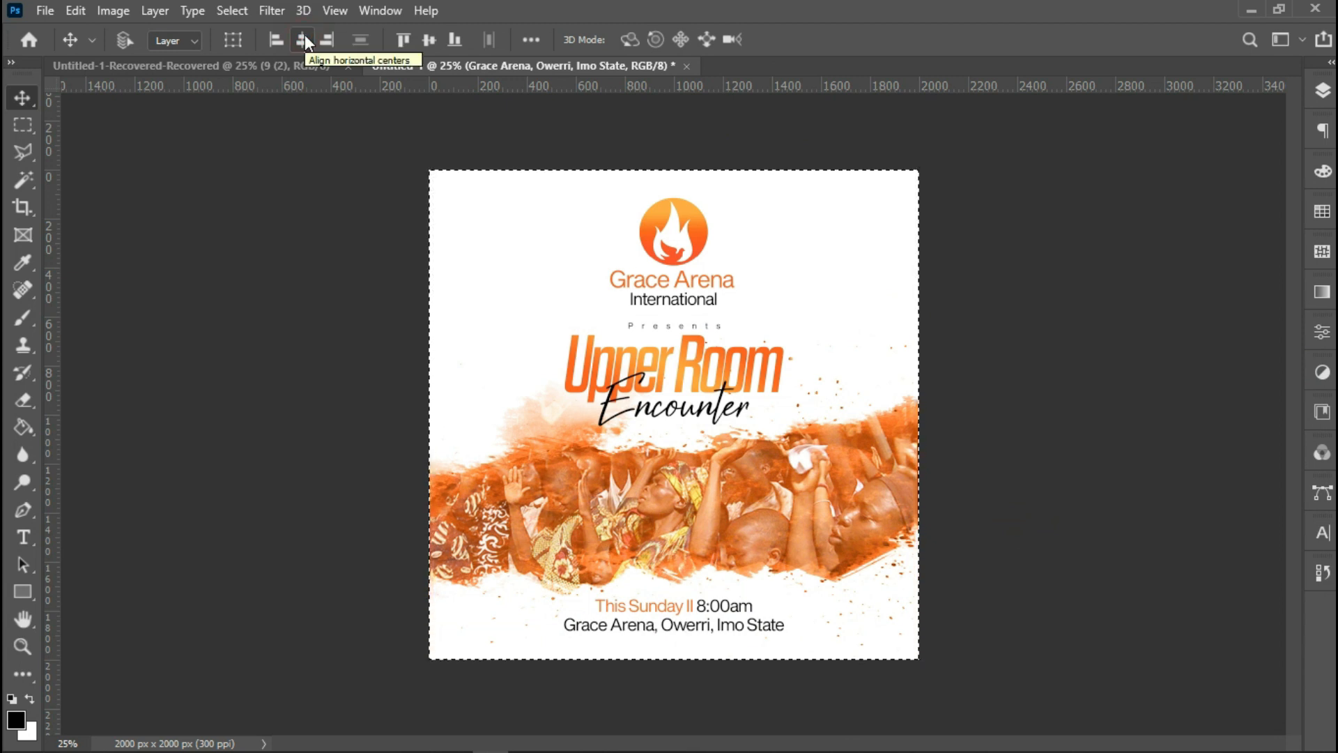
Place the location pin image and scale it down to a small icon just left of the venue text.
{"action": "key", "text": "ctrl+d"}
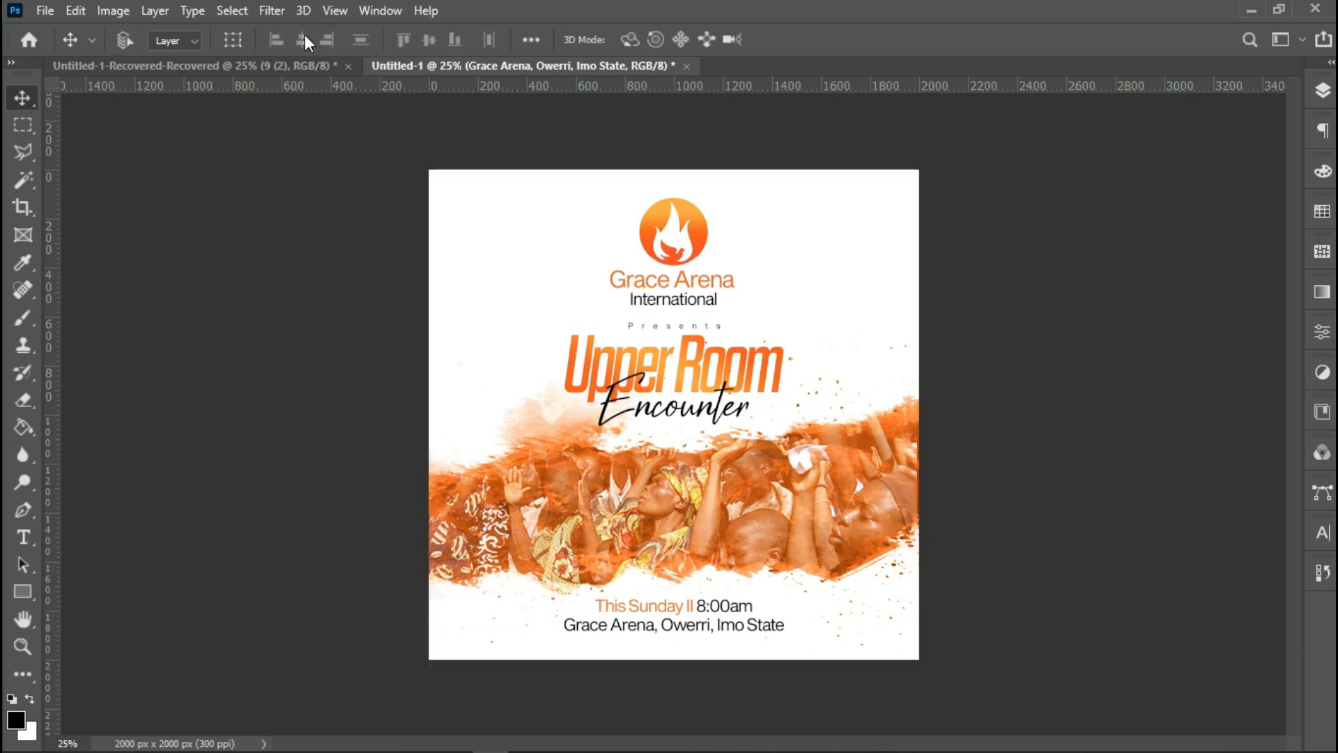
{"action": "left_click", "coordinate": [45, 9]}
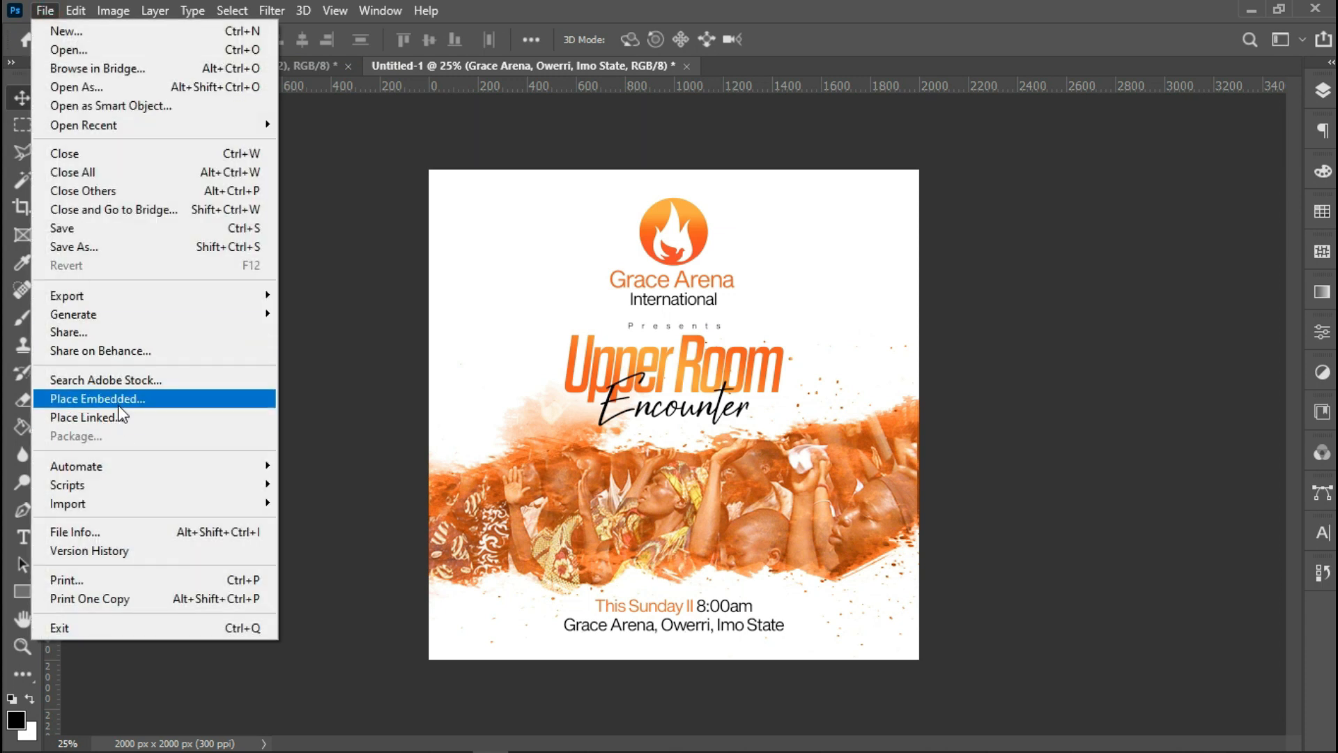
{"action": "left_click", "coordinate": [119, 403]}
{"action": "double_click", "coordinate": [442, 299]}
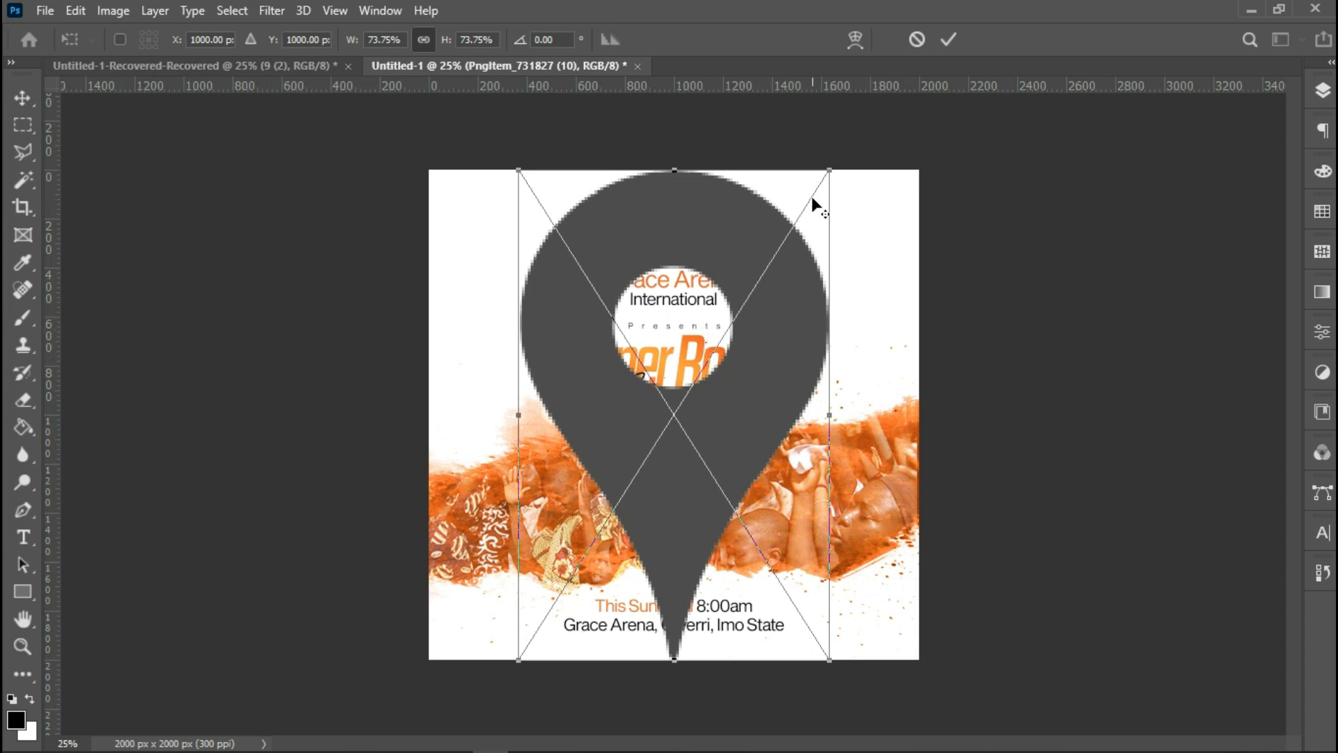
{"action": "left_click_drag", "start_coordinate": [829, 170], "coordinate": [572, 656]}
{"action": "key", "text": "Return"}
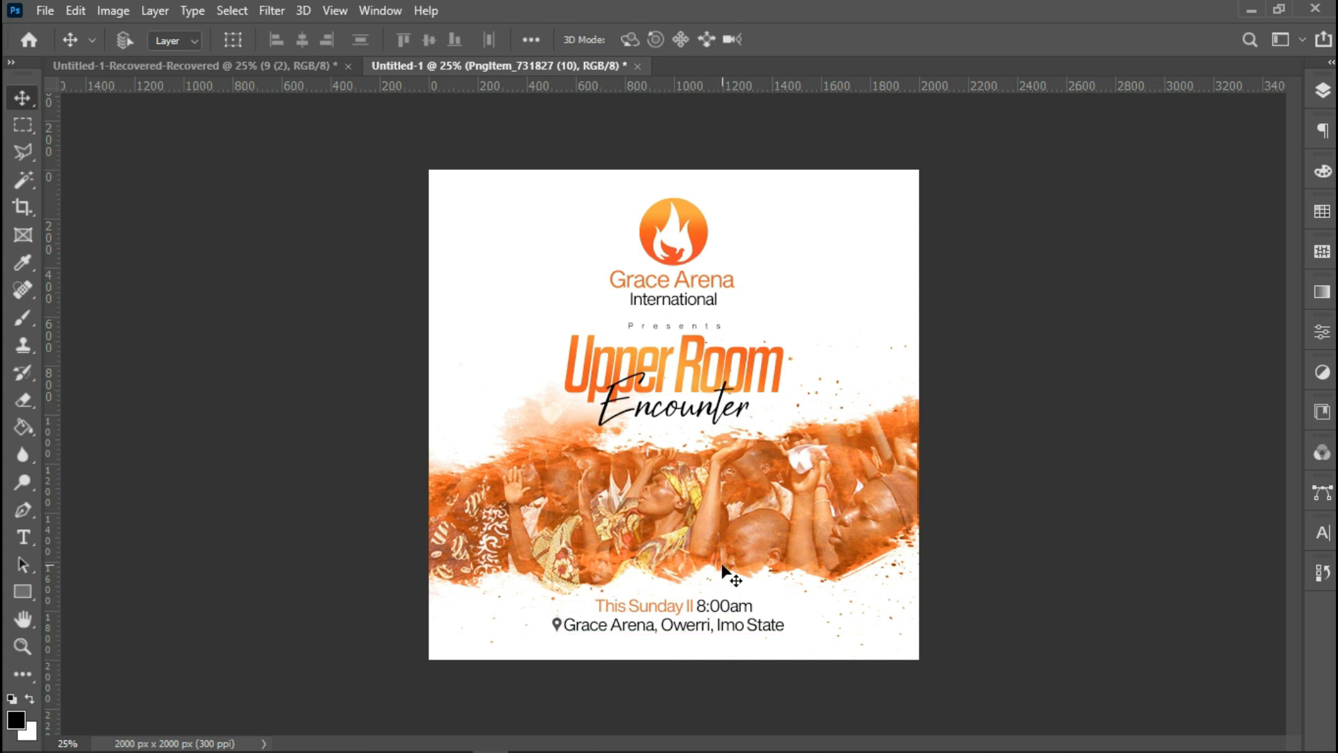
{"action": "key", "text": "ctrl+t"}
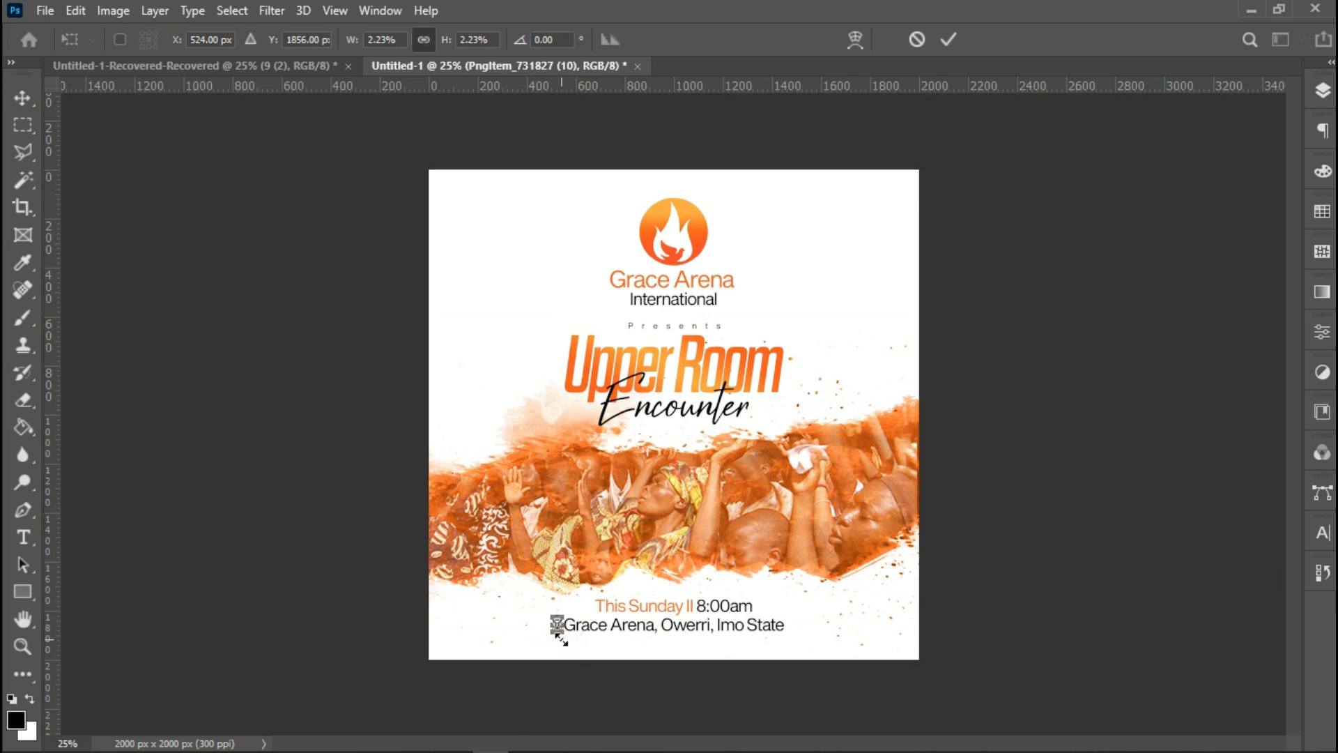
{"action": "left_click_drag", "start_coordinate": [559, 637], "coordinate": [562, 639]}
{"action": "key", "text": "Return"}
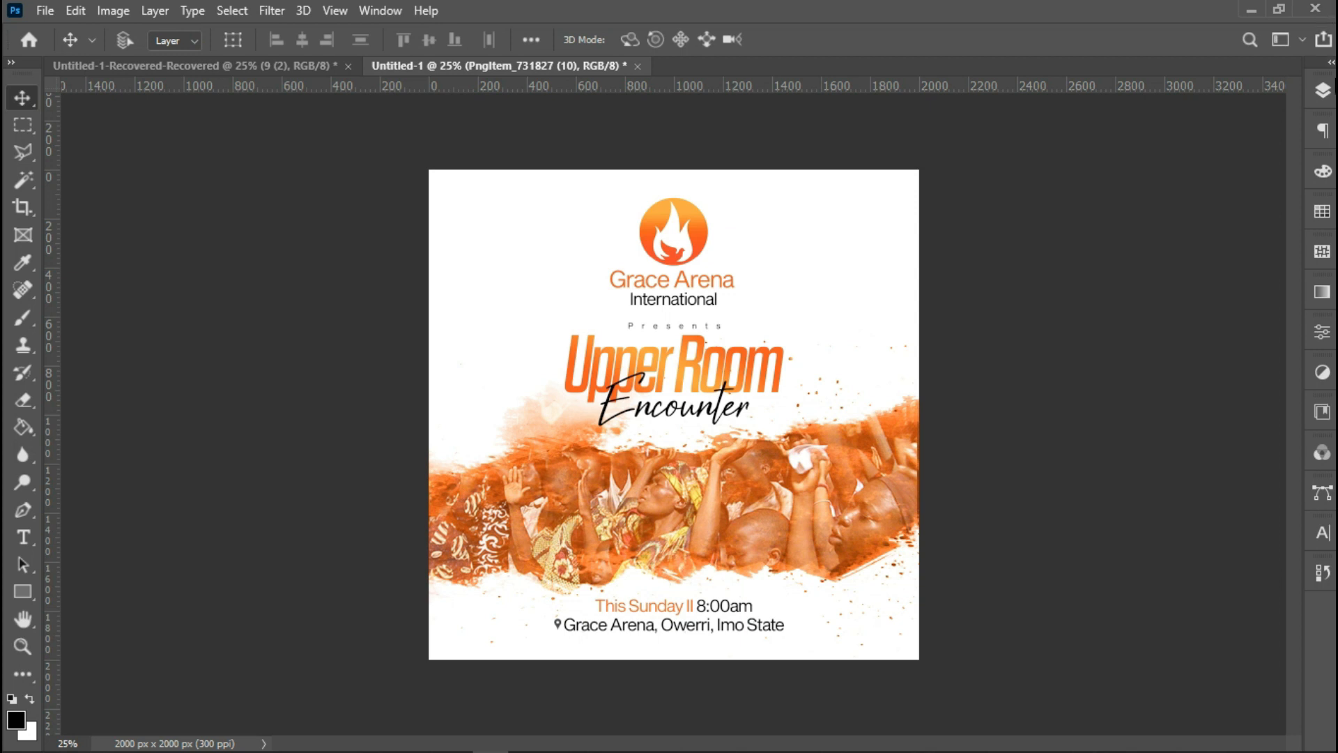
Add a Color Overlay to the pin icon using orange #f25a17 sampled from the 'Upper Room' title.
{"action": "left_click", "coordinate": [1323, 98]}
{"action": "right_click", "coordinate": [1191, 187]}
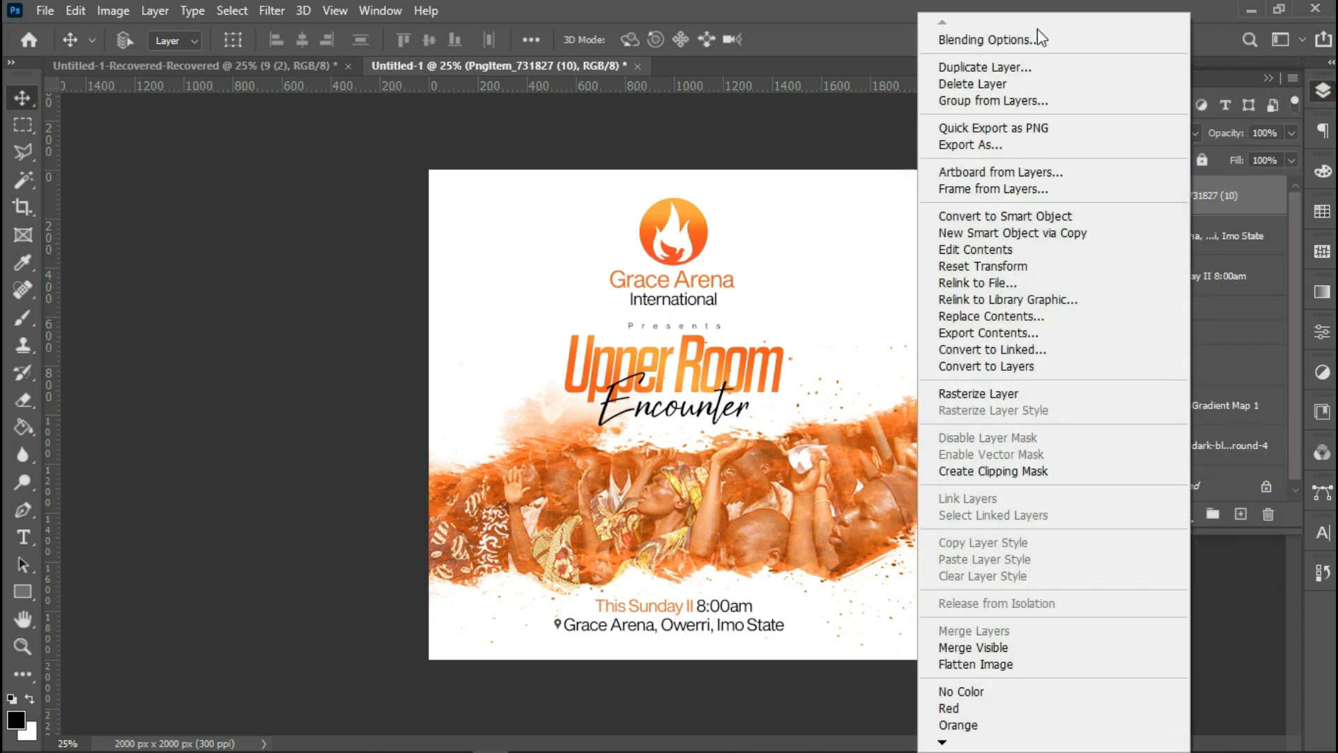
{"action": "left_click", "coordinate": [1031, 42]}
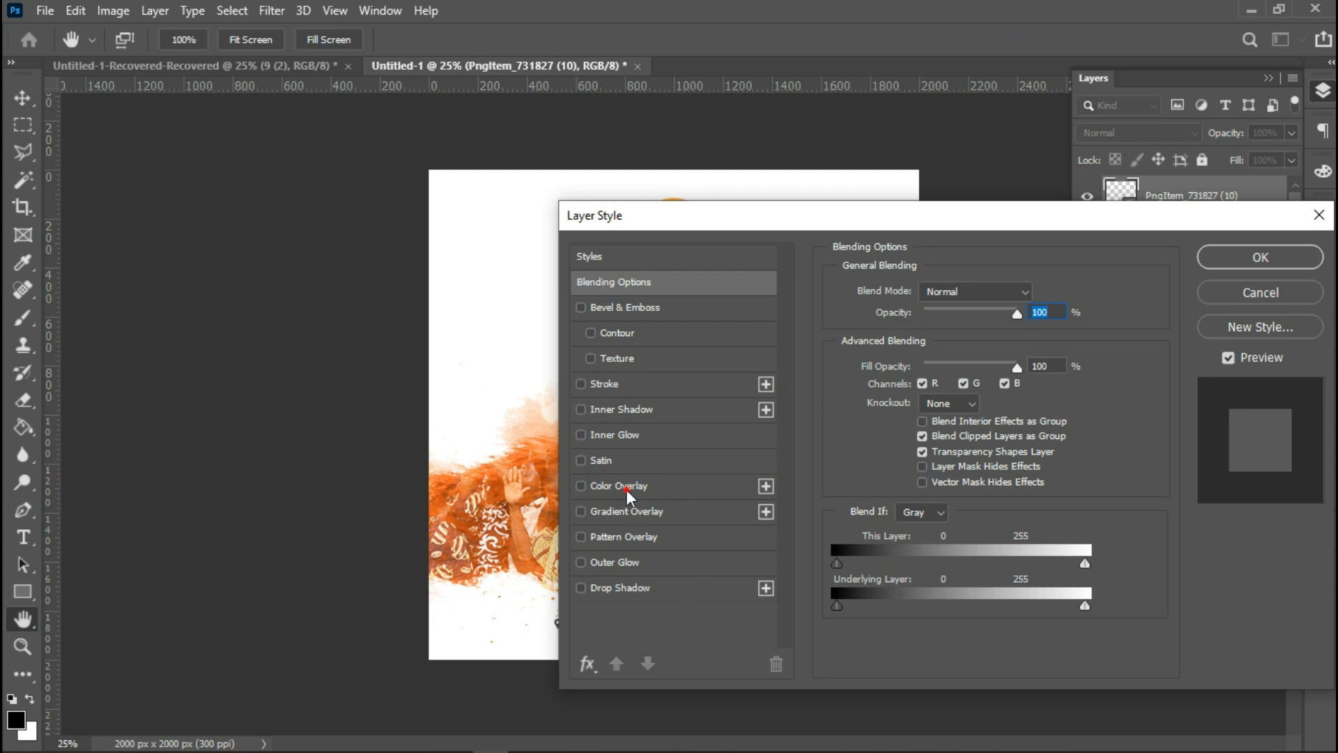
{"action": "left_click", "coordinate": [622, 486]}
{"action": "left_click_drag", "start_coordinate": [680, 227], "coordinate": [910, 244]}
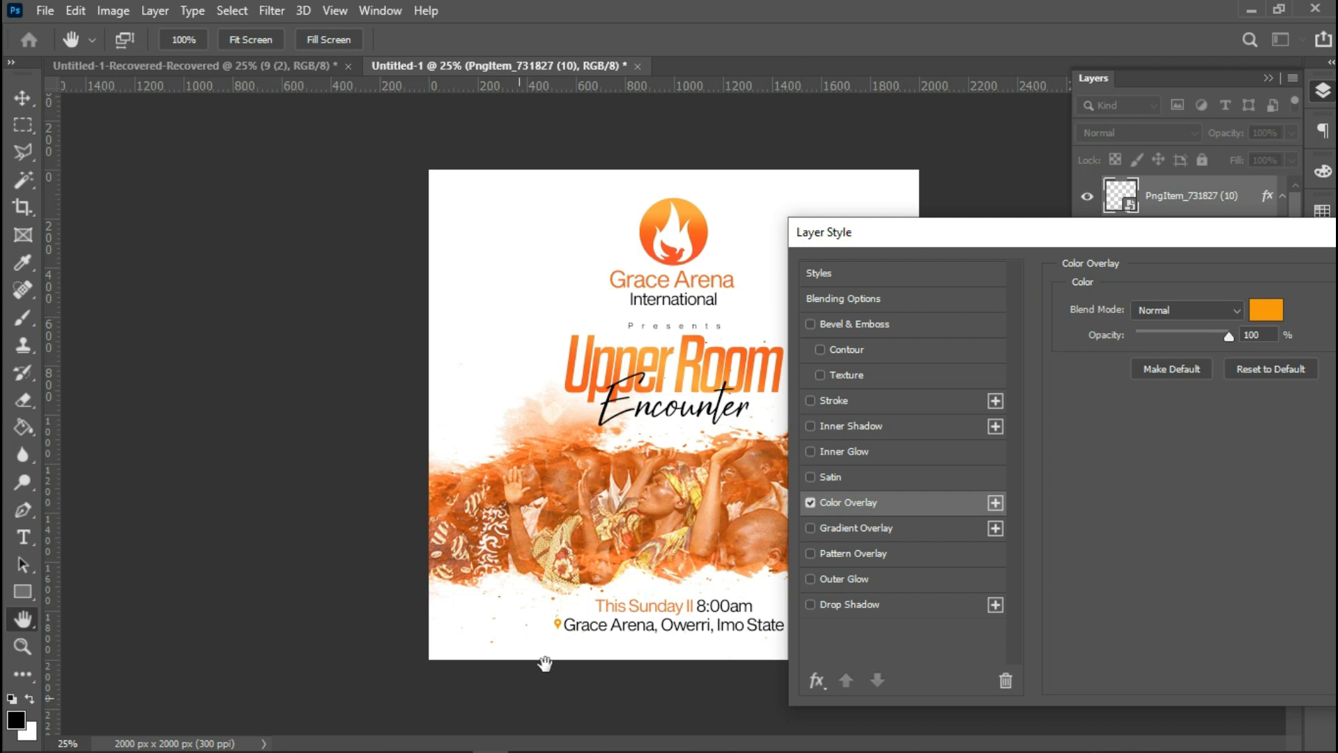
{"action": "left_click", "coordinate": [1267, 314]}
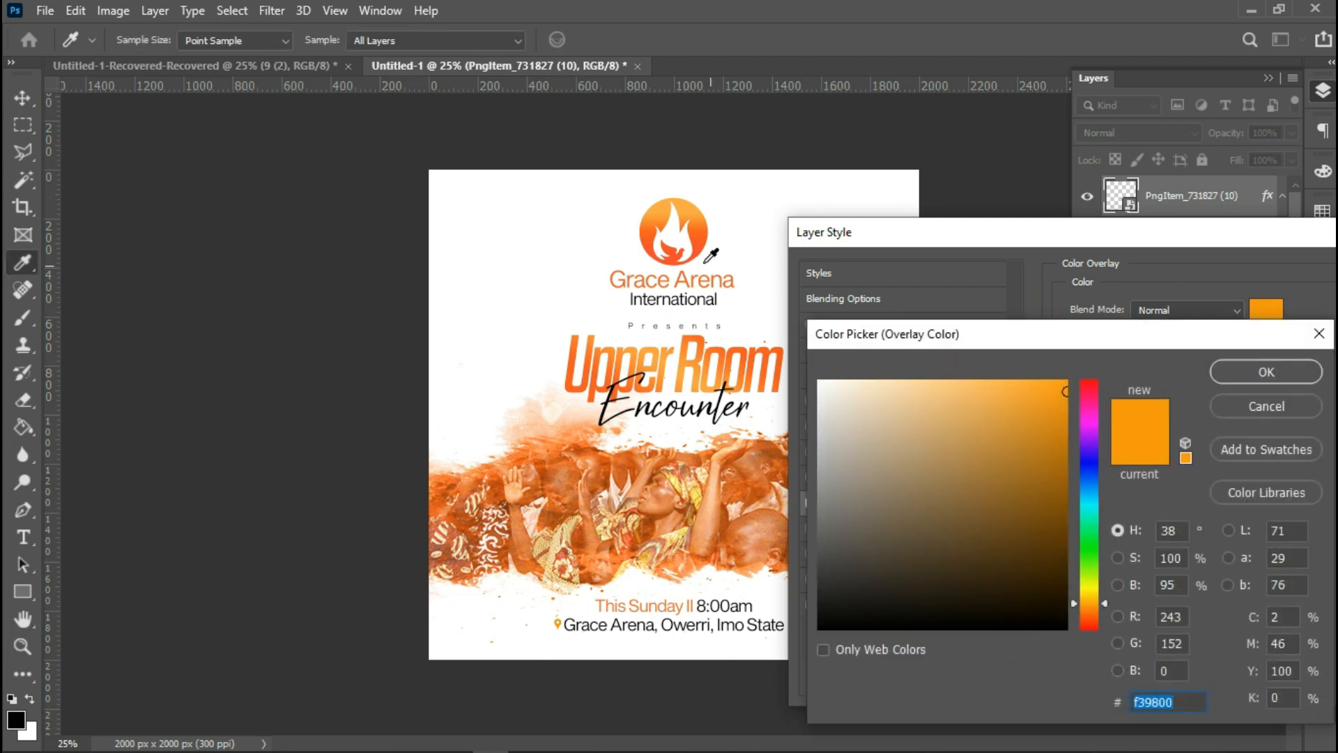
{"action": "left_click", "coordinate": [565, 362]}
{"action": "left_click", "coordinate": [1311, 377]}
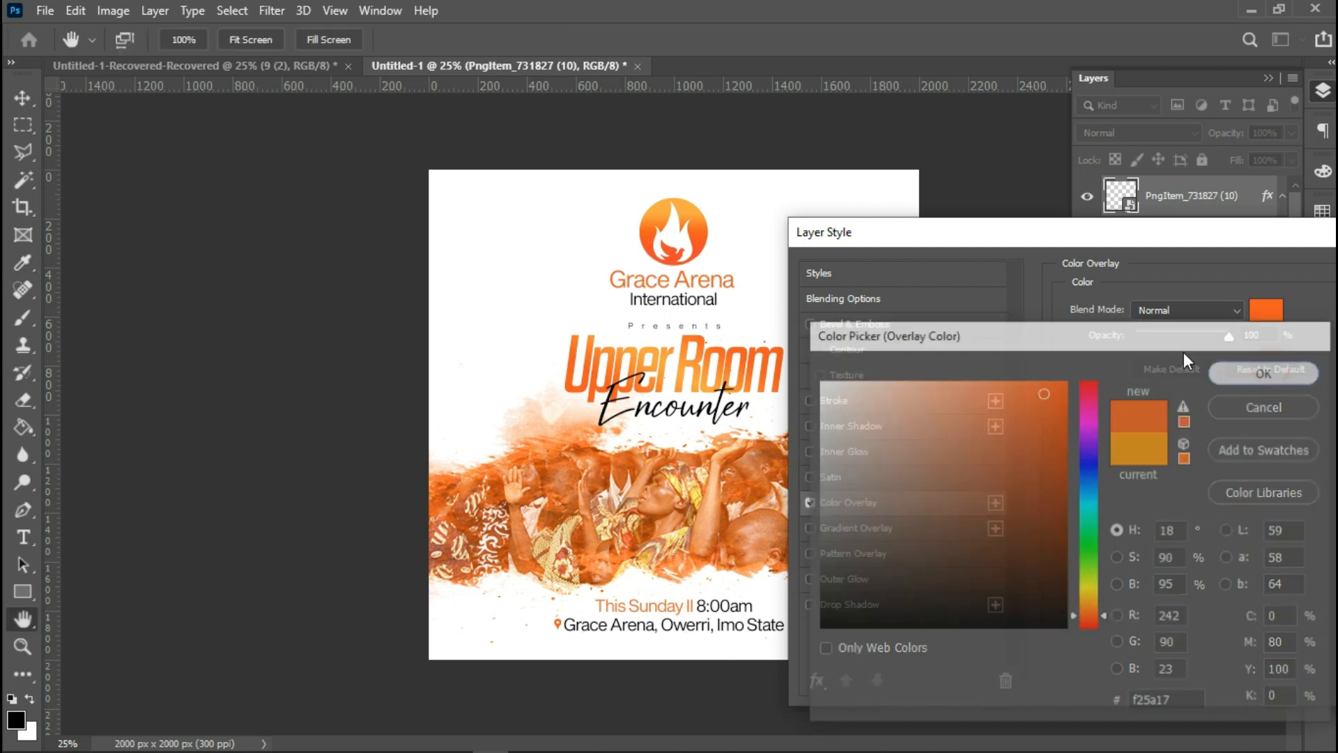
{"action": "left_click_drag", "start_coordinate": [1206, 239], "coordinate": [1013, 269]}
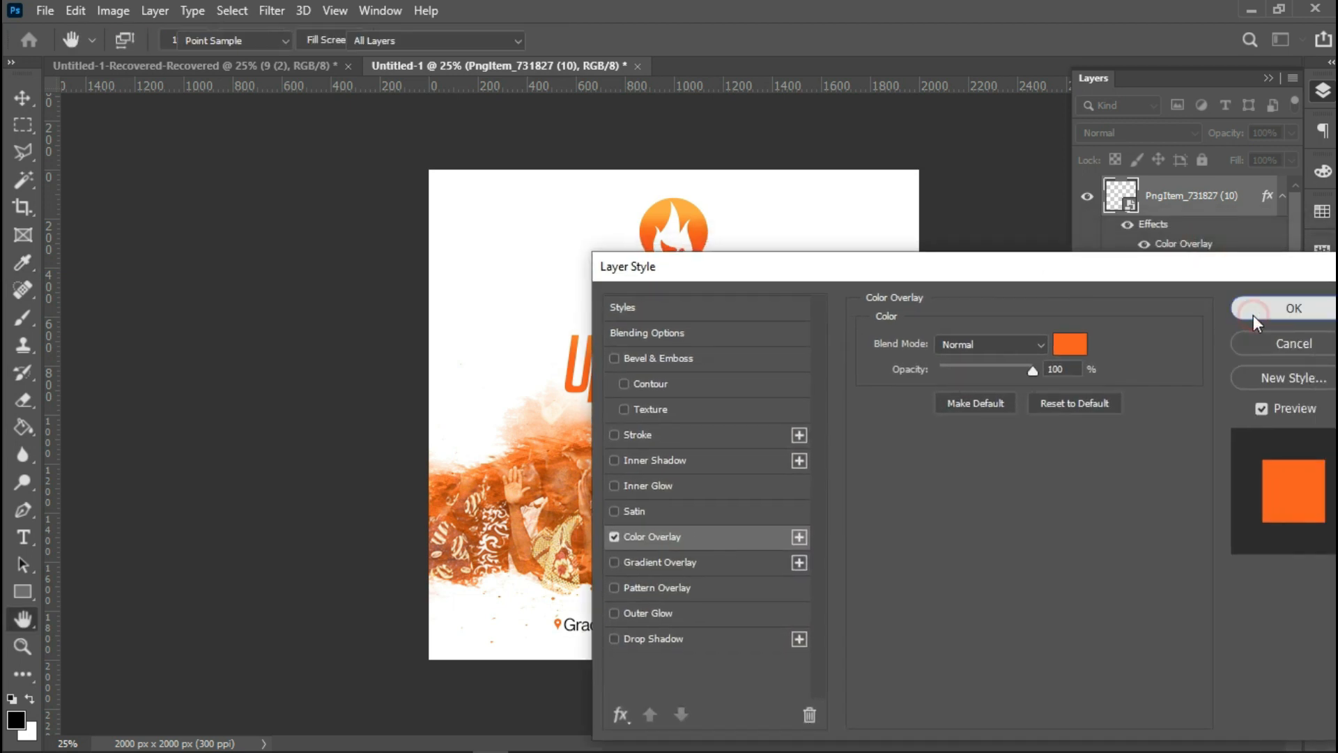
{"action": "left_click", "coordinate": [1253, 315]}
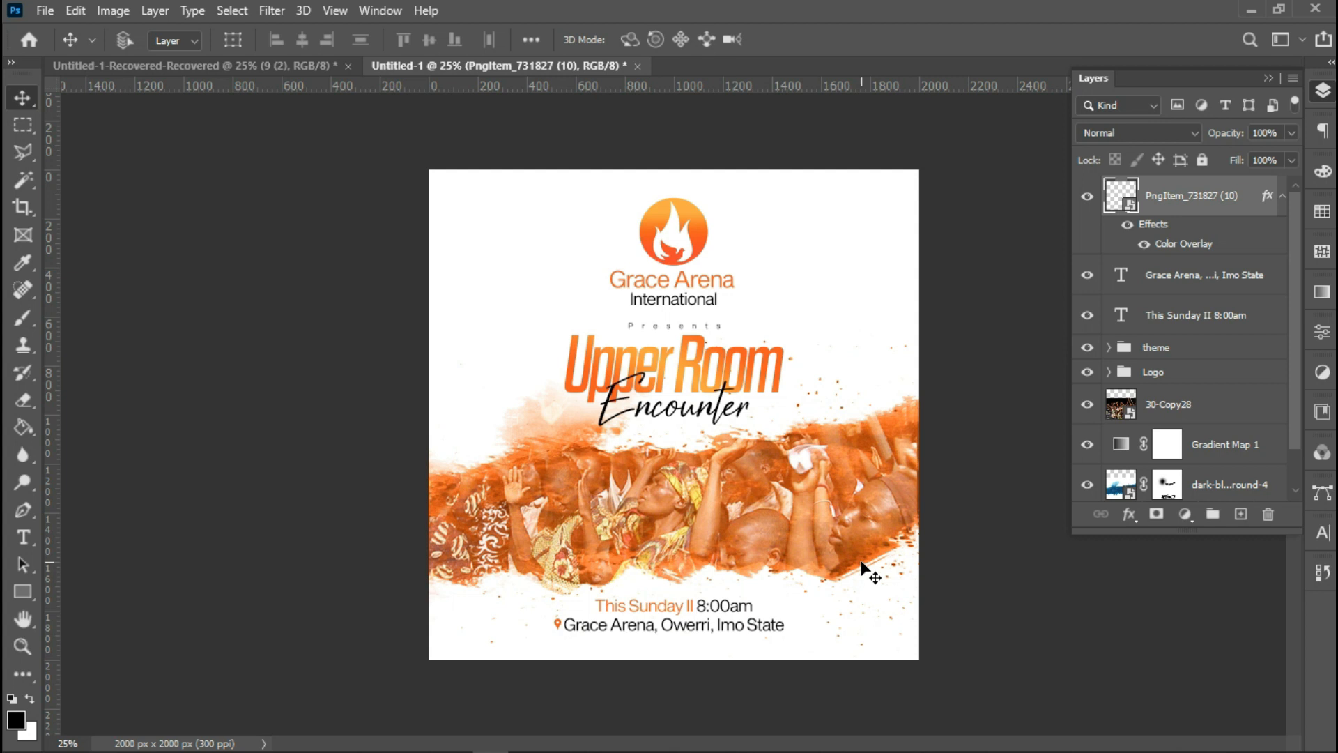
Group the pin icon with the venue text layer and name the group 'address'.
{"action": "key", "text": "ctrl"}
{"action": "left_click", "coordinate": [1190, 277], "text": "ctrl"}
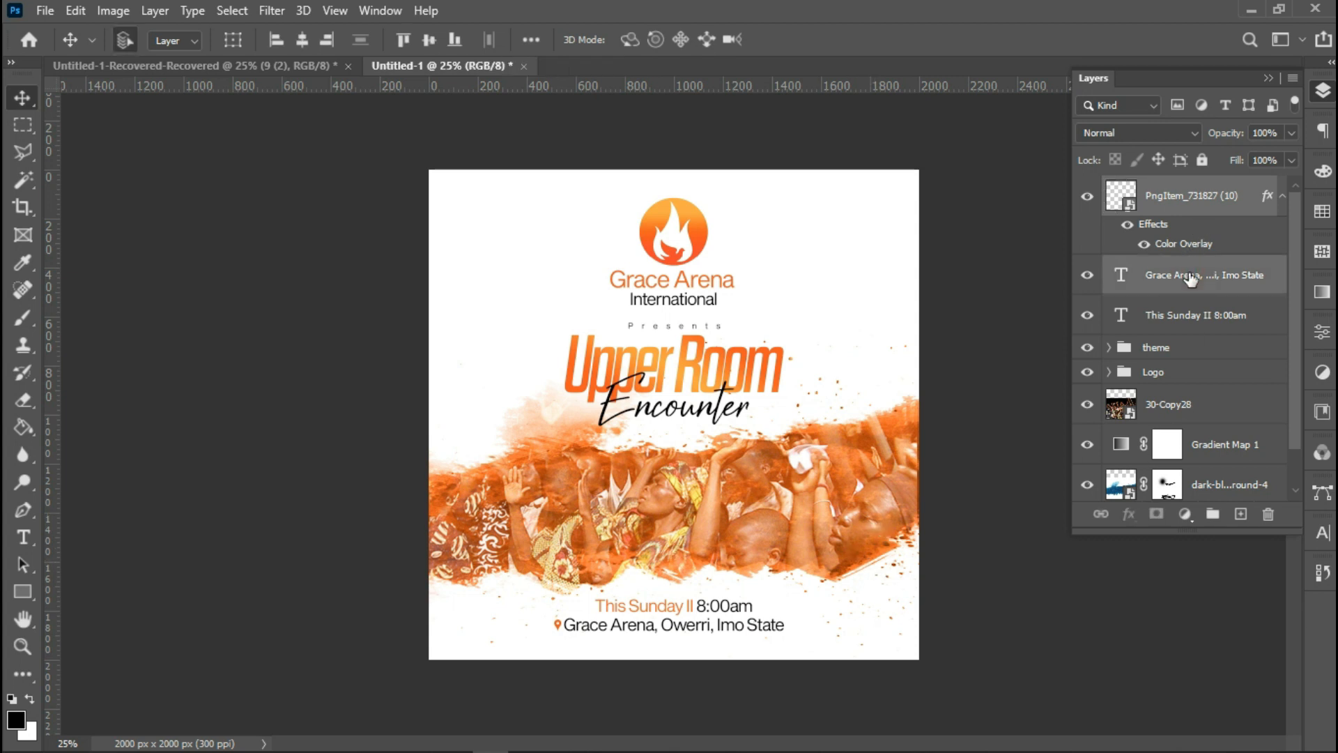
{"action": "key", "text": "ctrl+g"}
{"action": "double_click", "coordinate": [1156, 189]}
{"action": "type", "text": "address"}
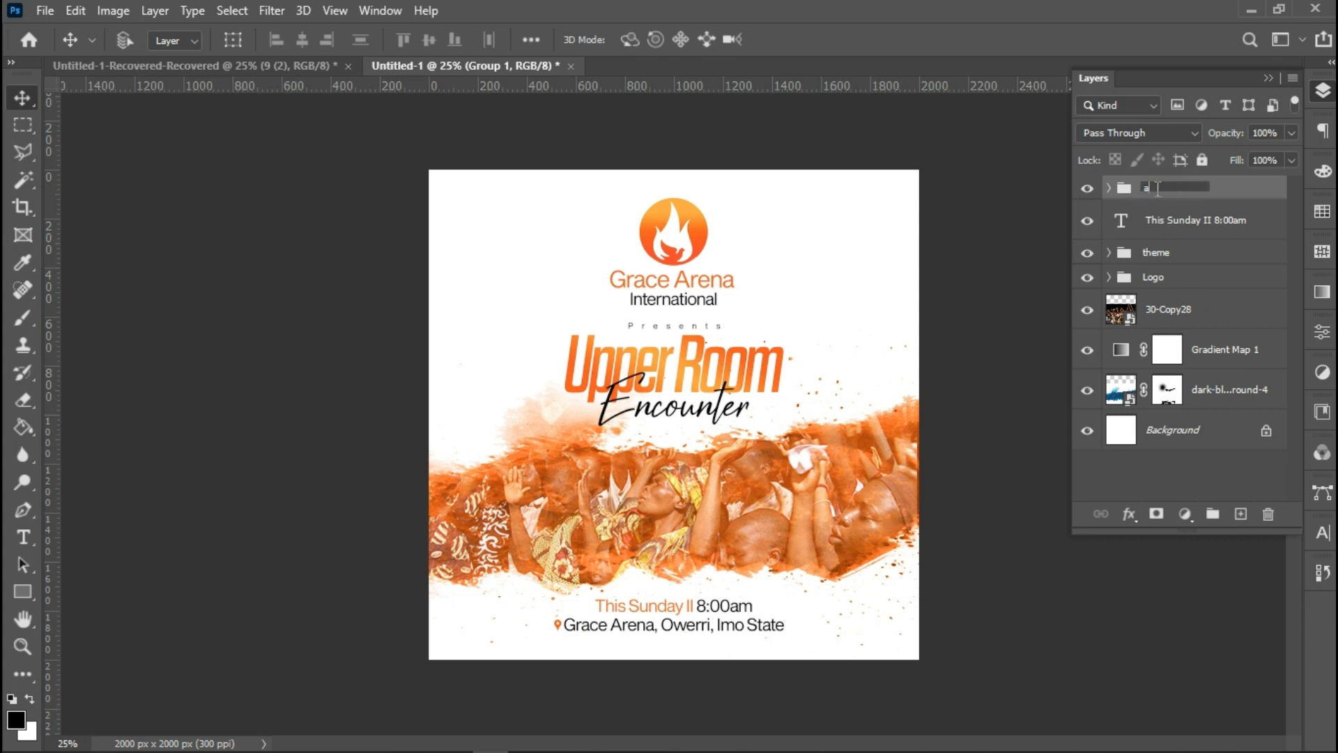
{"action": "key", "text": "Return"}
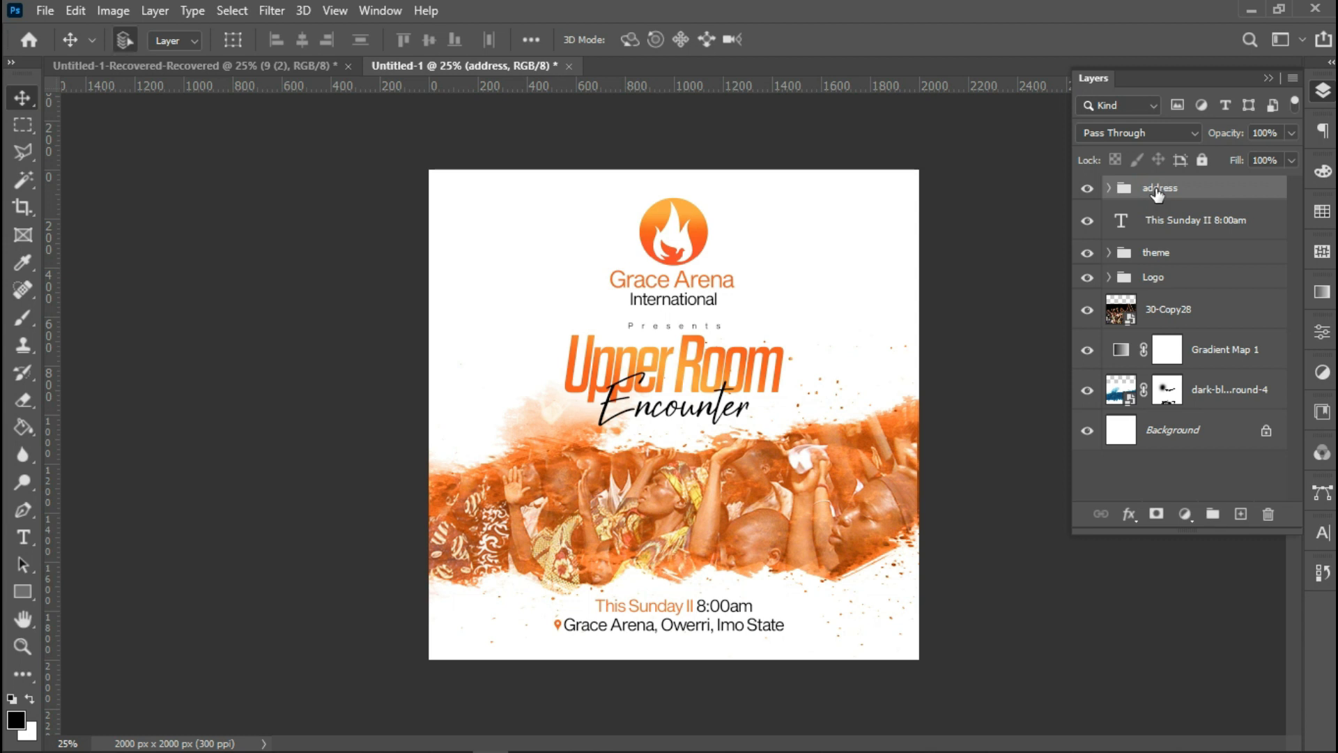
Select the whole canvas and center the address group horizontally.
{"action": "key", "text": "ctrl+a"}
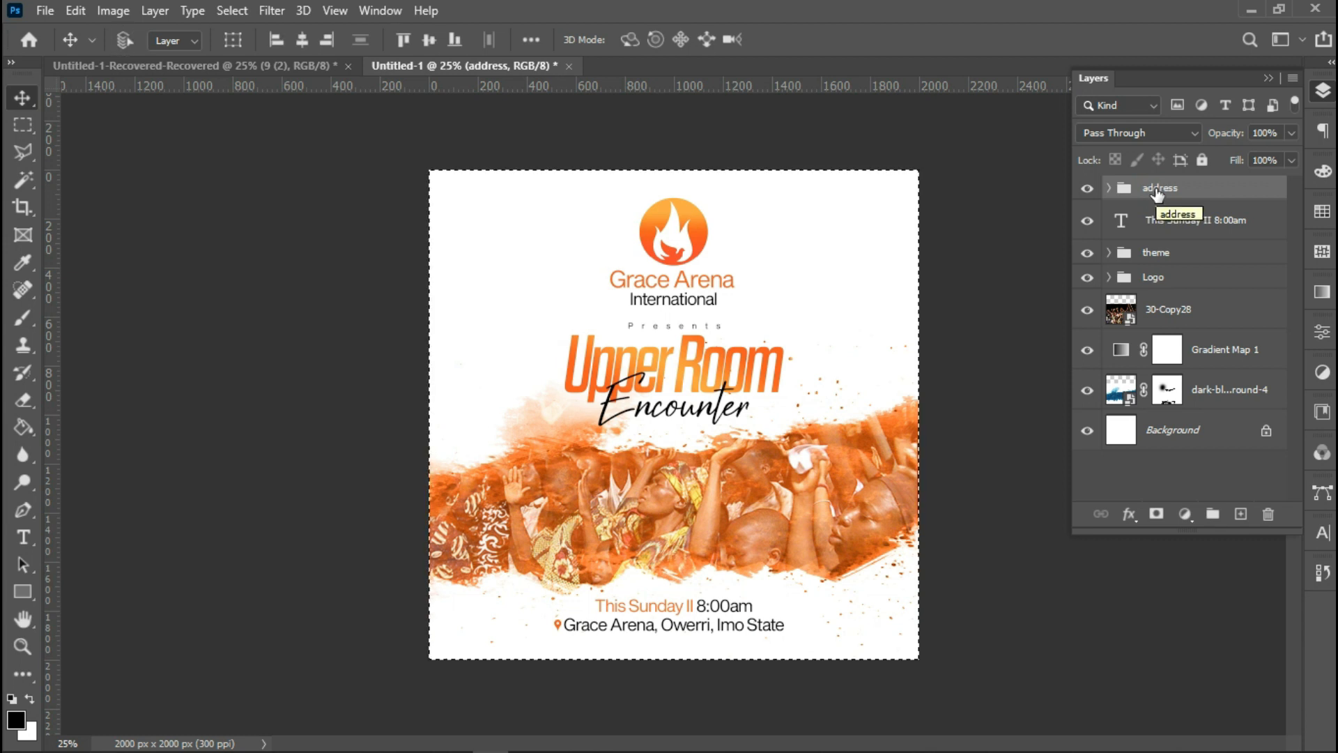
{"action": "left_click", "coordinate": [295, 39]}
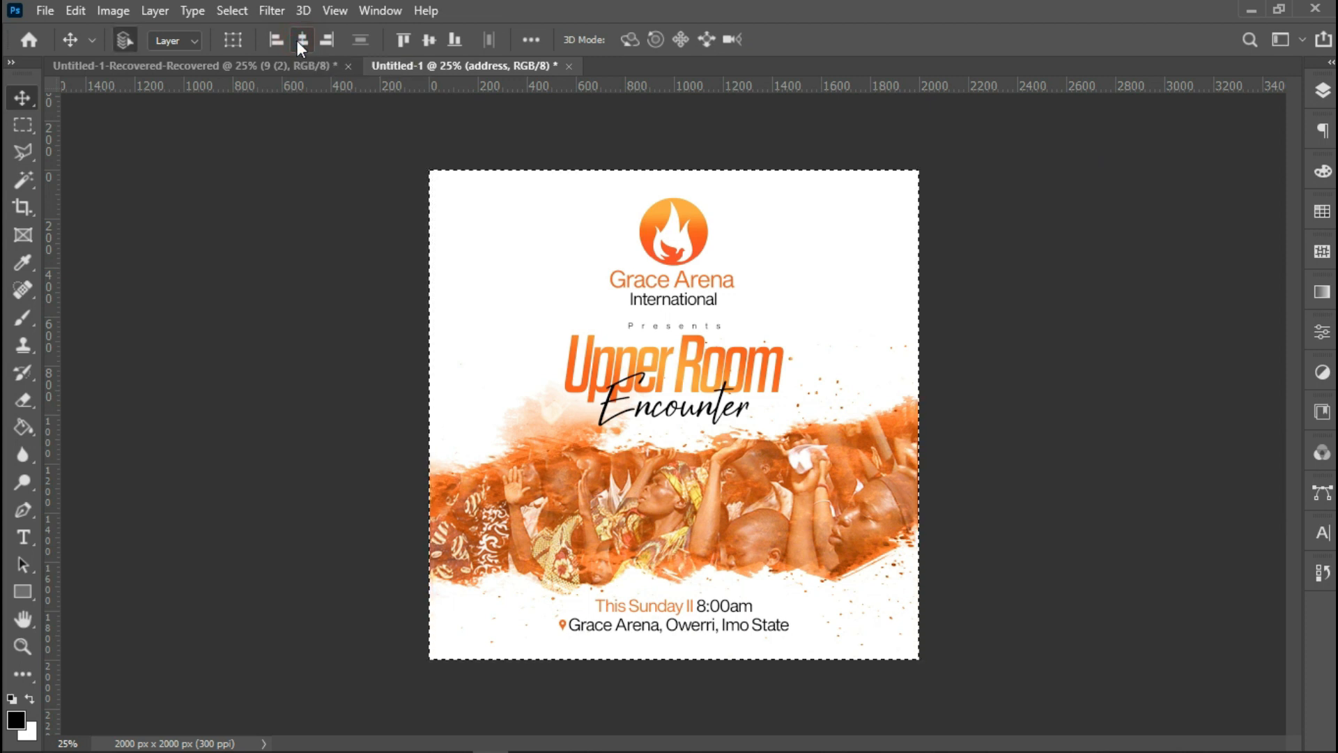
{"action": "key", "text": "ctrl+d"}
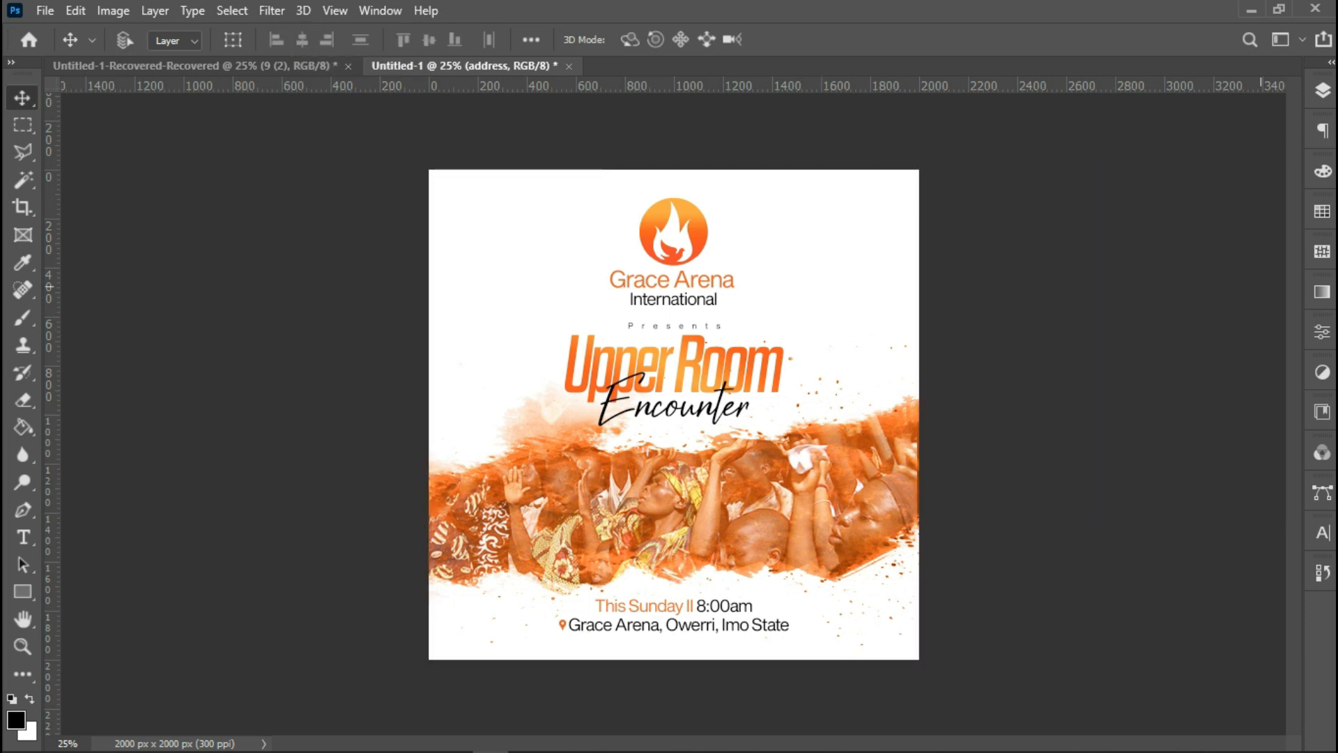
Group the address group together with the date text layer and name the new group 'down'.
{"action": "left_click", "coordinate": [1321, 93]}
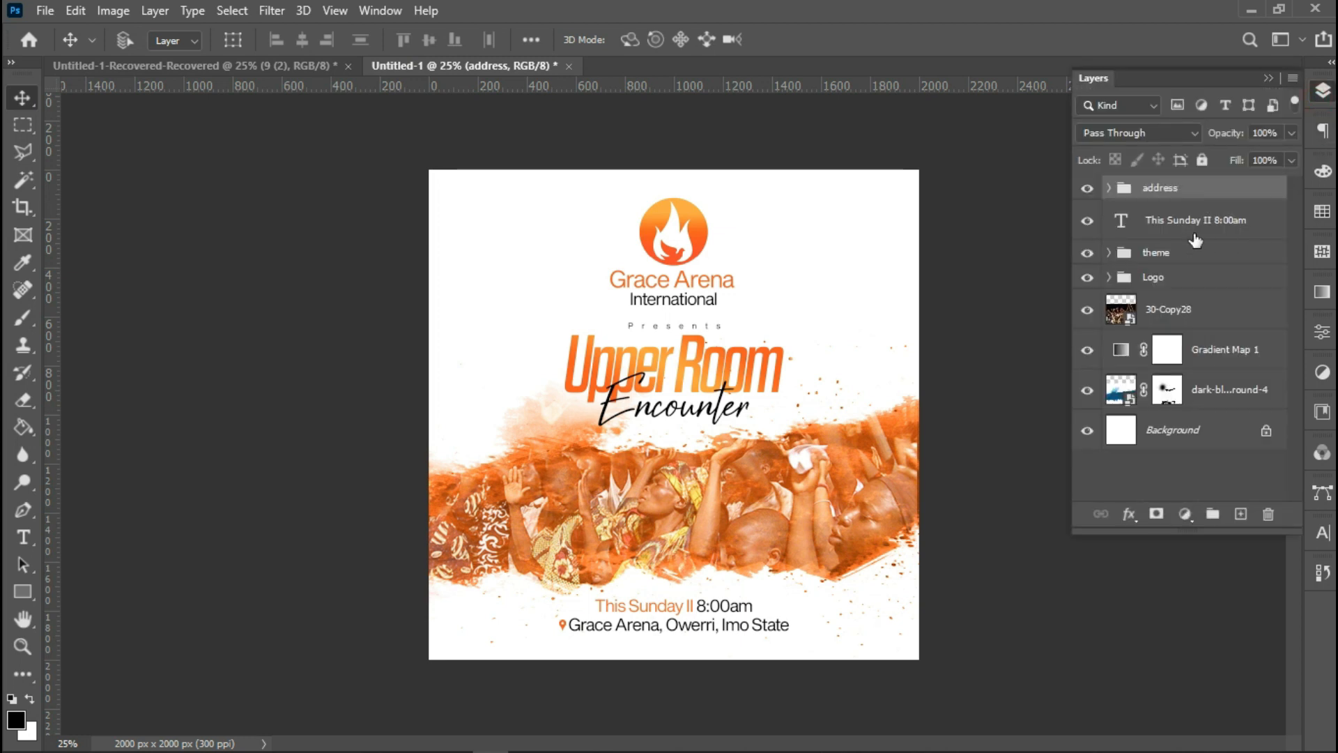
{"action": "left_click", "coordinate": [1206, 230]}
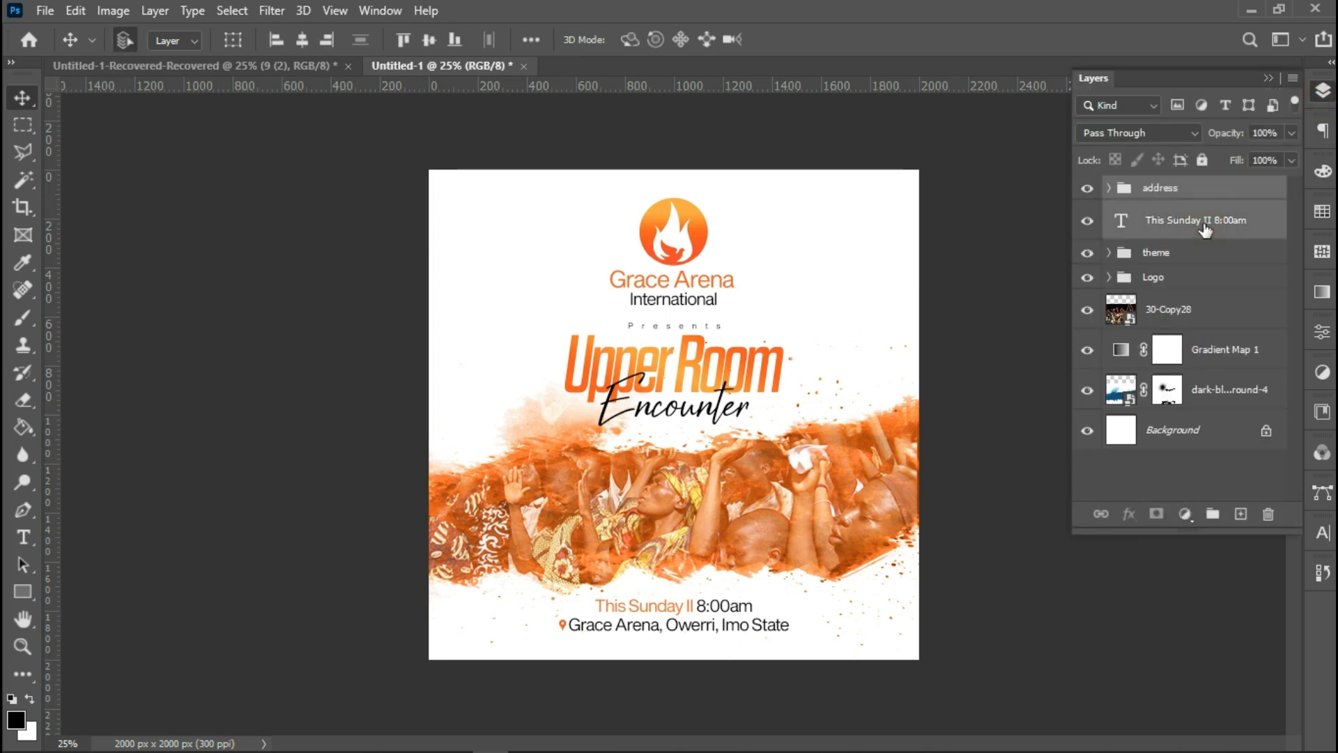
{"action": "key", "text": "ctrl+g"}
{"action": "double_click", "coordinate": [1162, 195]}
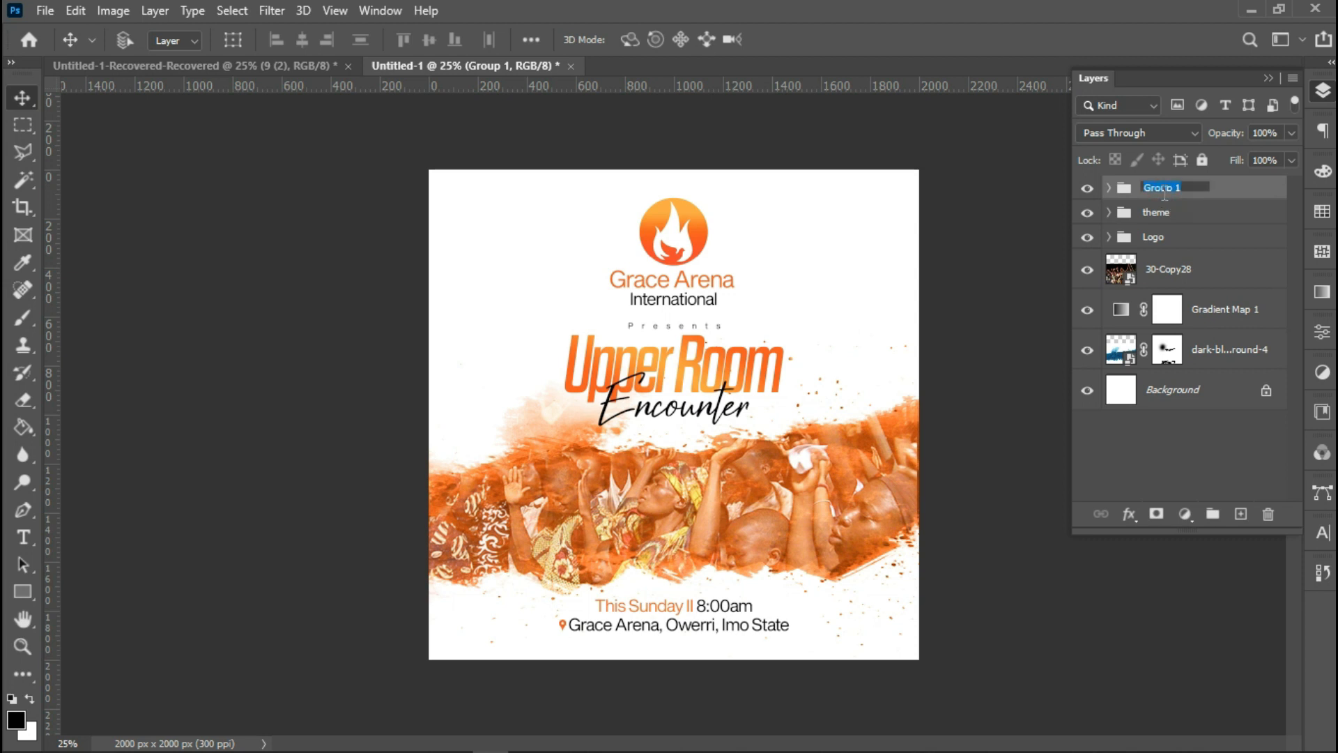
{"action": "type", "text": "dow"}
{"action": "type", "text": "n"}
{"action": "key", "text": "Return"}
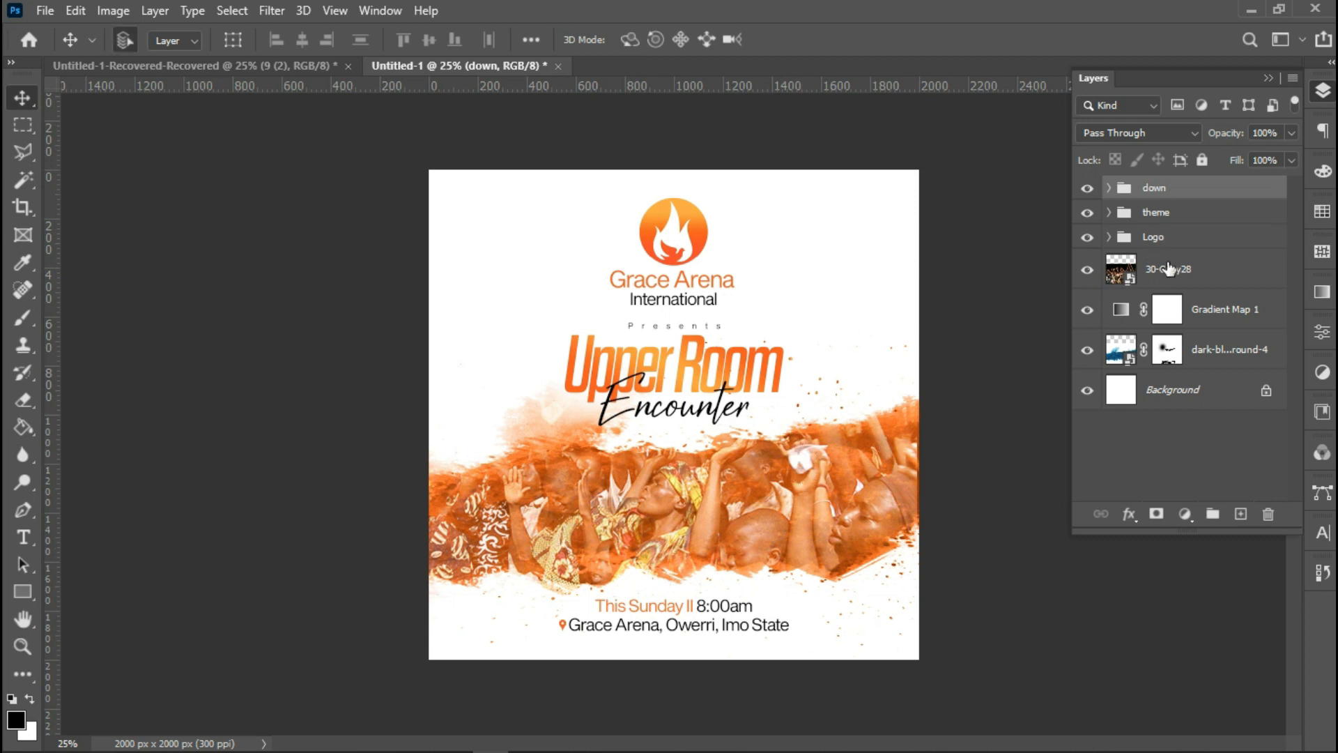
Select all layers above the background and nudge them slightly upward.
{"action": "left_click", "coordinate": [1193, 213], "text": "ctrl"}
{"action": "left_click", "coordinate": [1201, 238], "text": "ctrl"}
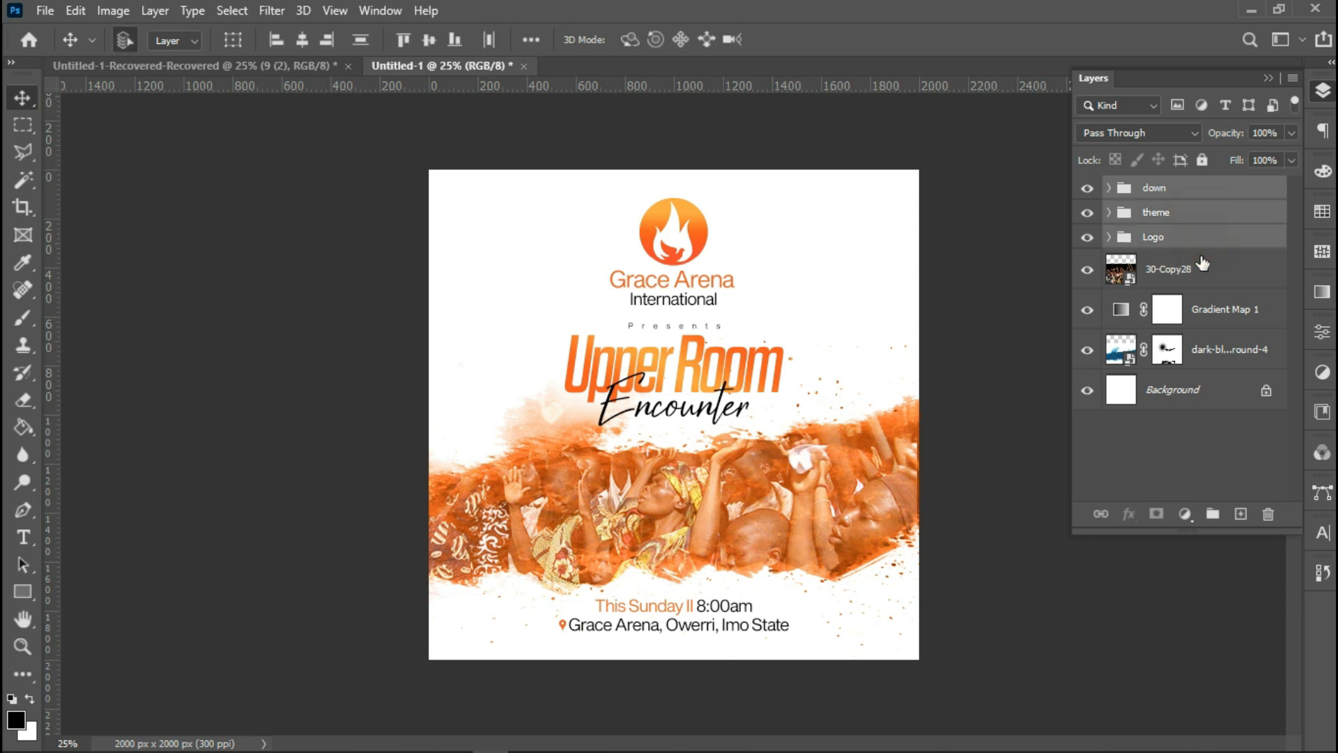
{"action": "left_click", "coordinate": [1201, 270], "text": "ctrl"}
{"action": "left_click", "coordinate": [1200, 312], "text": "ctrl"}
{"action": "left_click", "coordinate": [1199, 353], "text": "ctrl"}
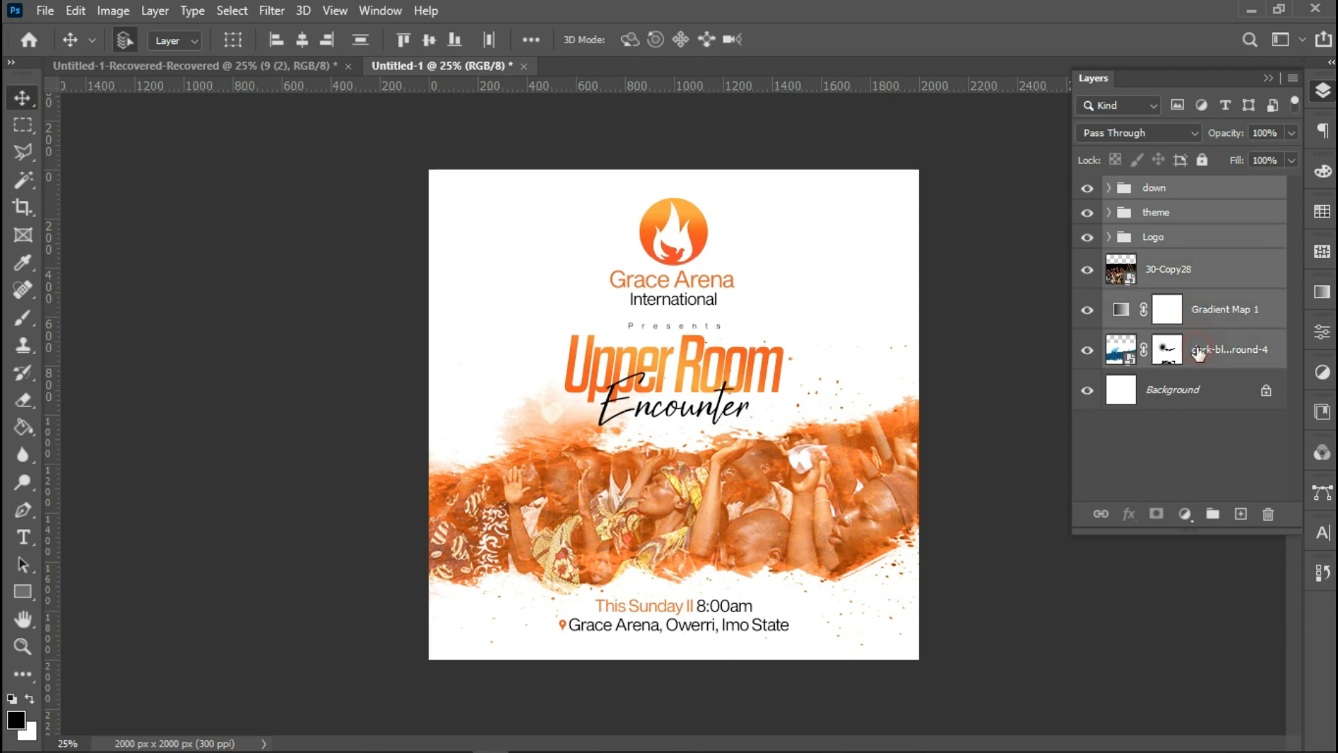
{"action": "key", "text": "shift+Up"}
{"action": "key", "text": "shift+Up"}
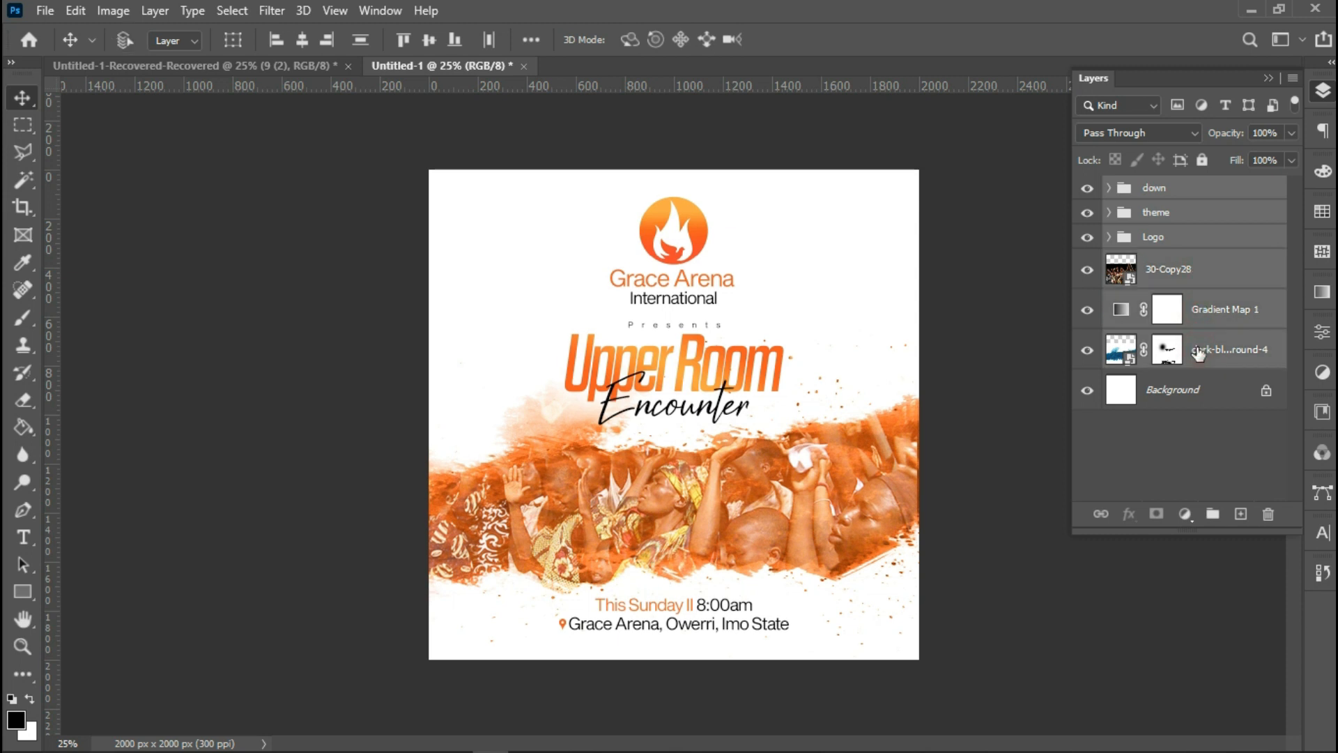
{"action": "key", "text": "Down"}
{"action": "key", "text": "Up"}
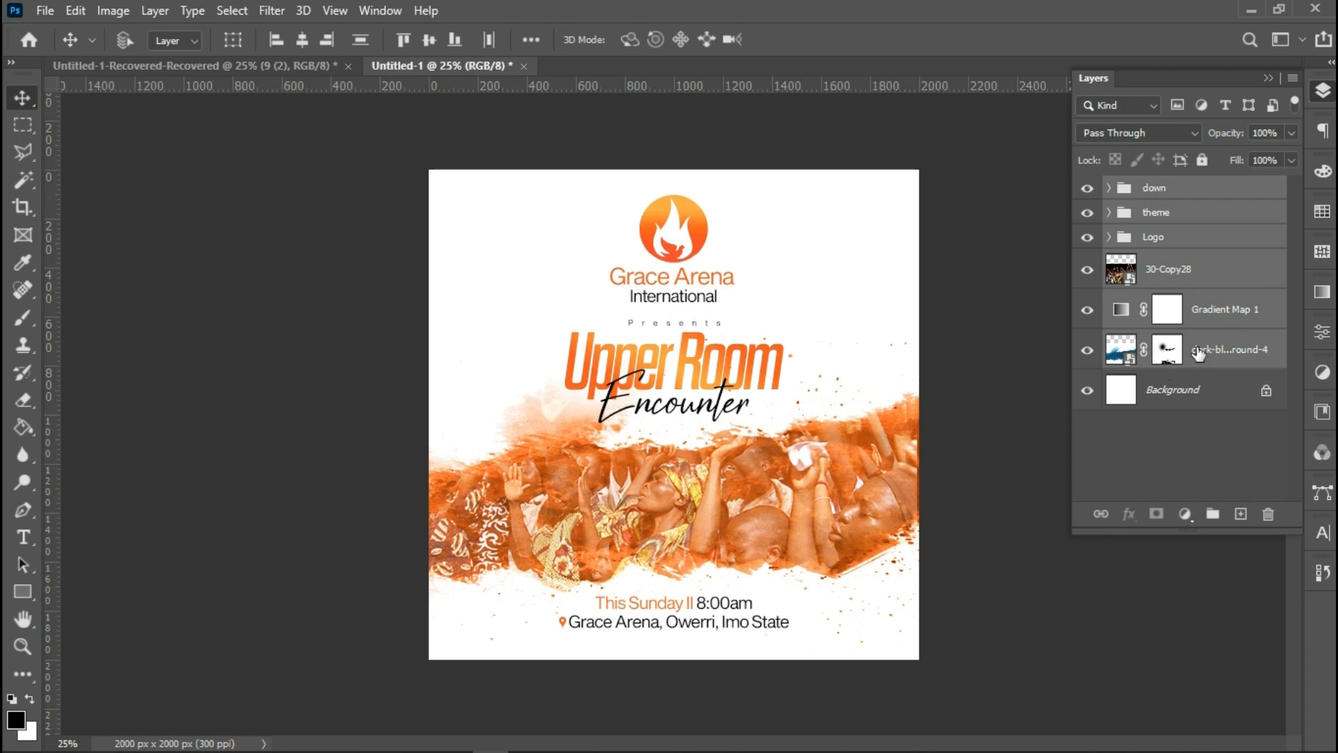
Place the '9 (2)' texture image embedded above the crowd photo layer.
{"action": "left_click", "coordinate": [1193, 277]}
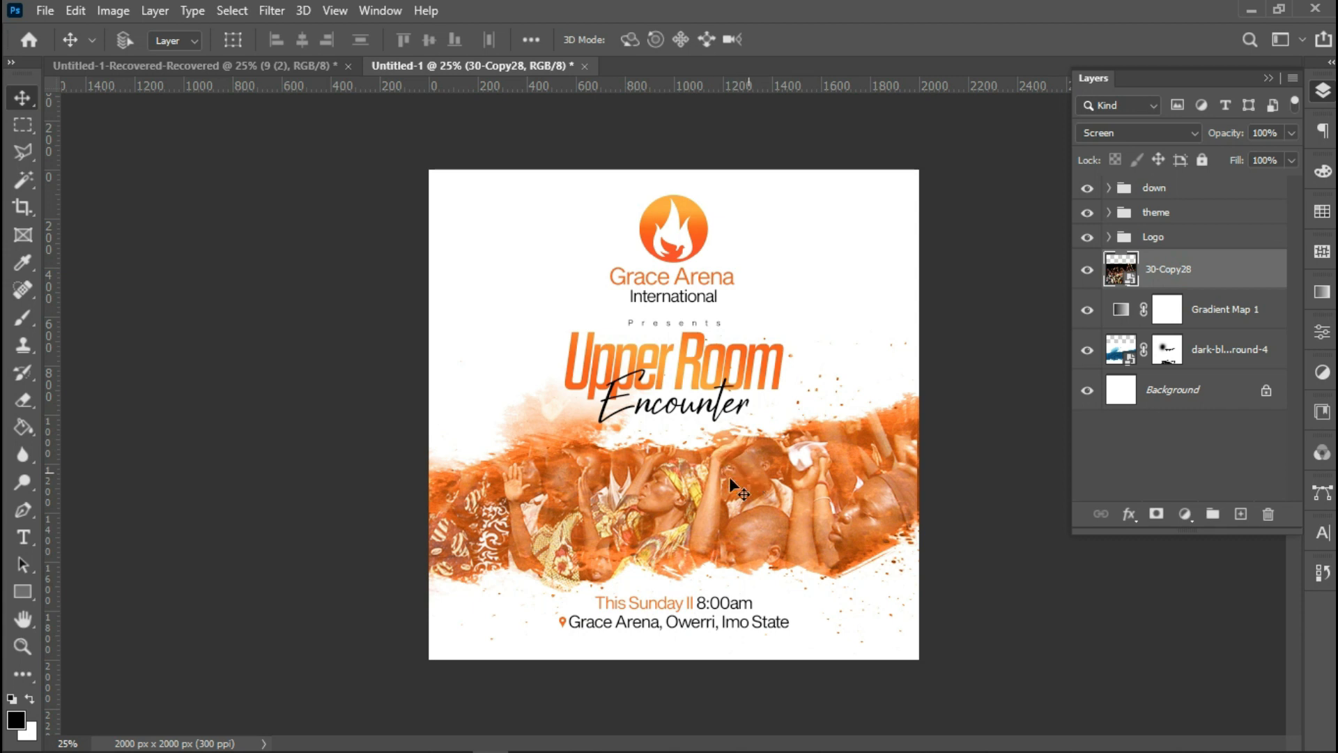
{"action": "left_click", "coordinate": [46, 11]}
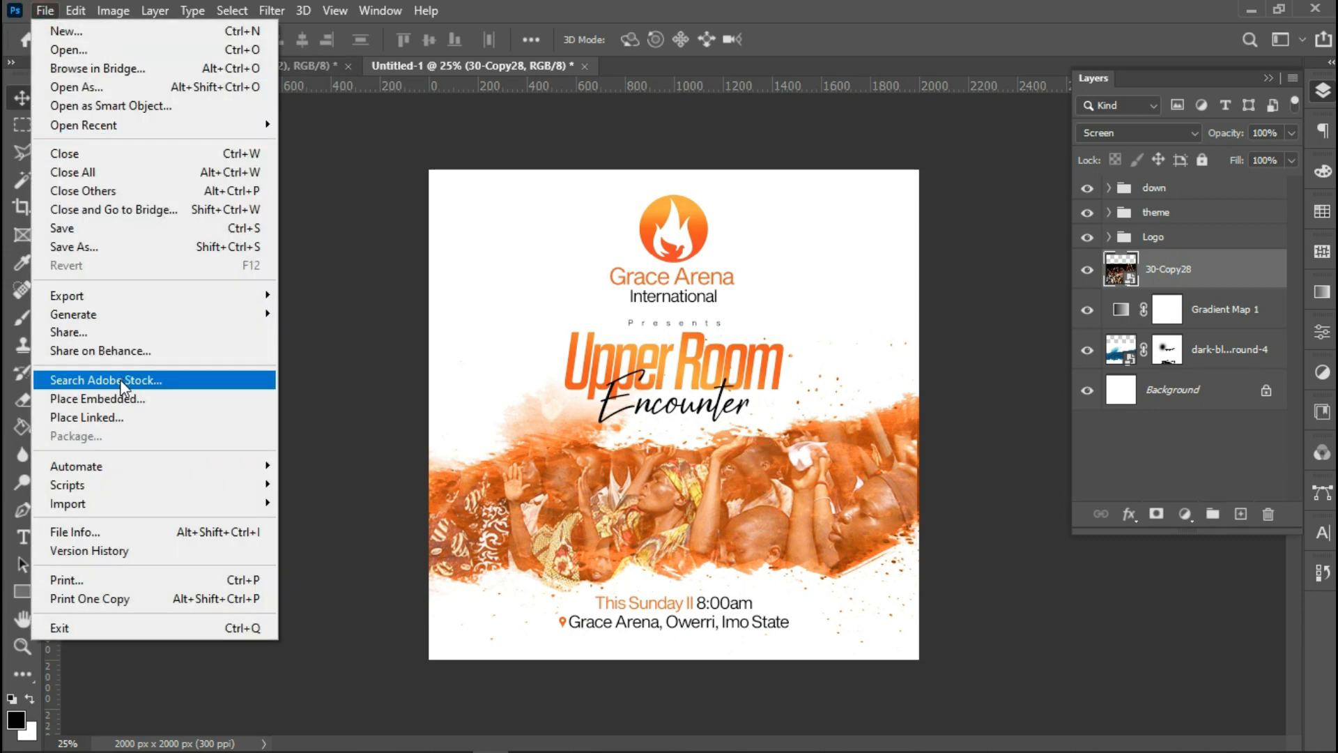
{"action": "left_click", "coordinate": [116, 397]}
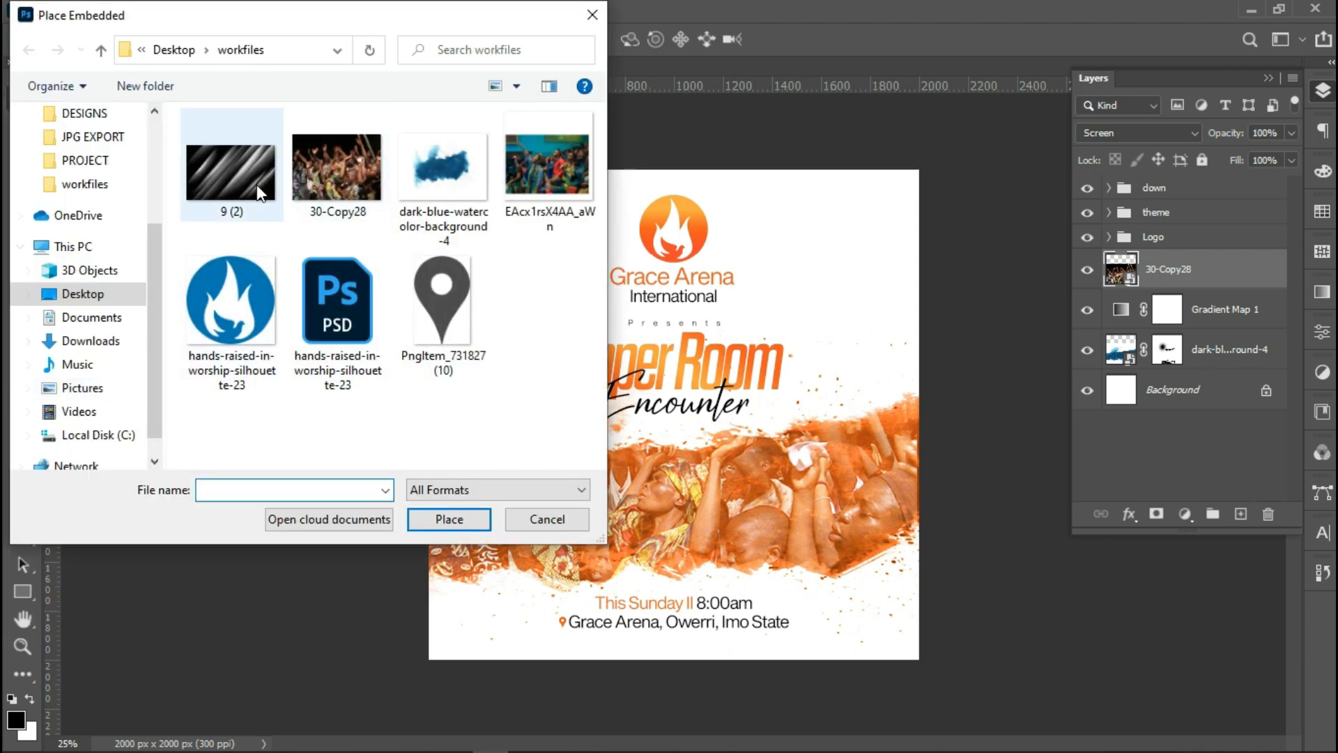
{"action": "double_click", "coordinate": [260, 192]}
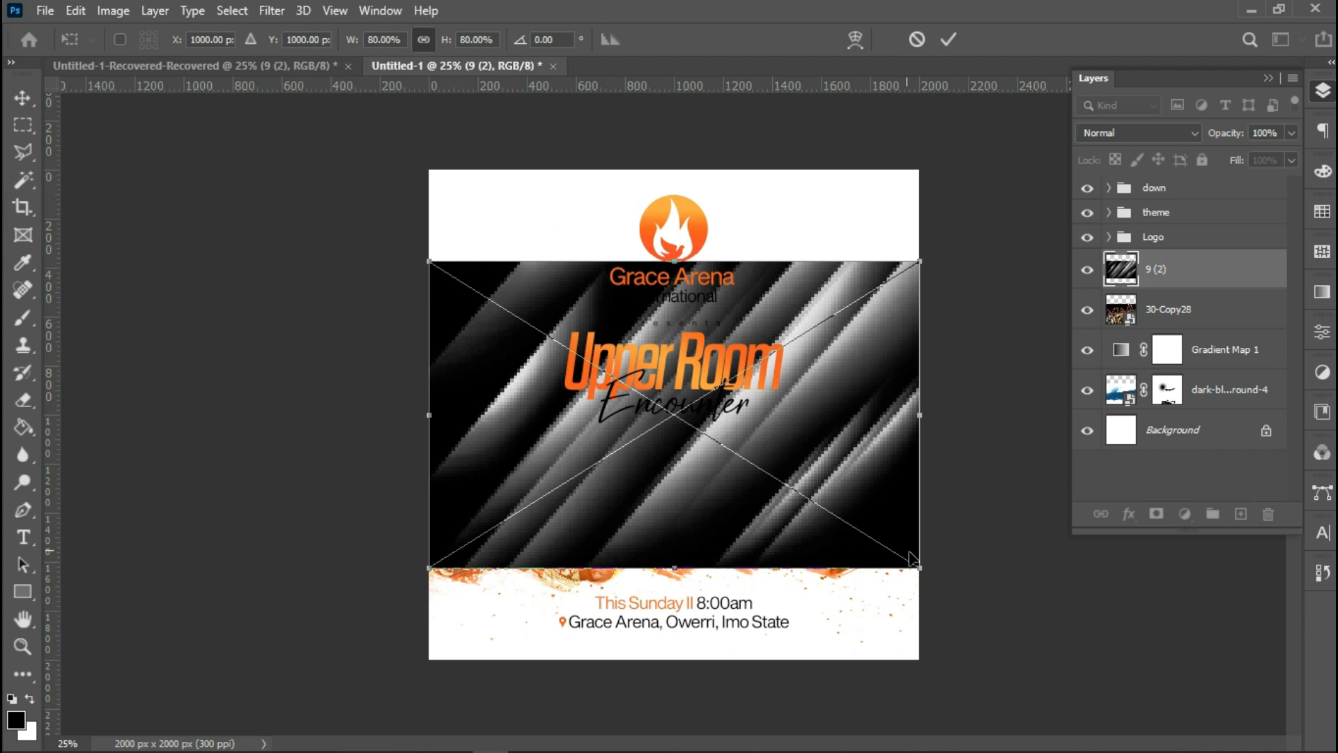
Enlarge the texture to 185% and rotate it about -42° so its streaks run vertically across the canvas.
{"action": "left_click_drag", "start_coordinate": [923, 572], "coordinate": [1325, 232]}
{"action": "left_click_drag", "start_coordinate": [775, 324], "coordinate": [845, 233]}
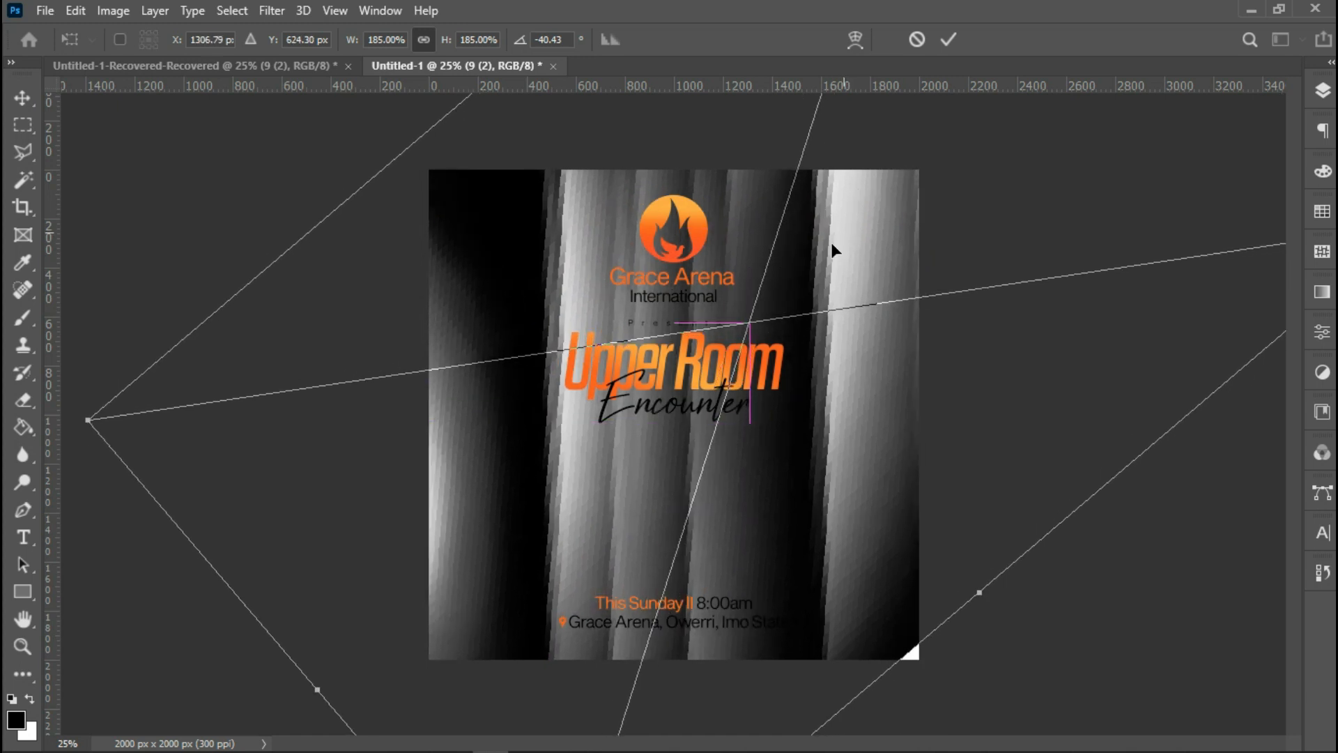
{"action": "left_click_drag", "start_coordinate": [69, 407], "coordinate": [76, 421]}
{"action": "key", "text": "Left"}
{"action": "key", "text": "Left"}
{"action": "key", "text": "Left"}
{"action": "key", "text": "Left"}
{"action": "key", "text": "Left"}
{"action": "key", "text": "Left"}
{"action": "key", "text": "Return"}
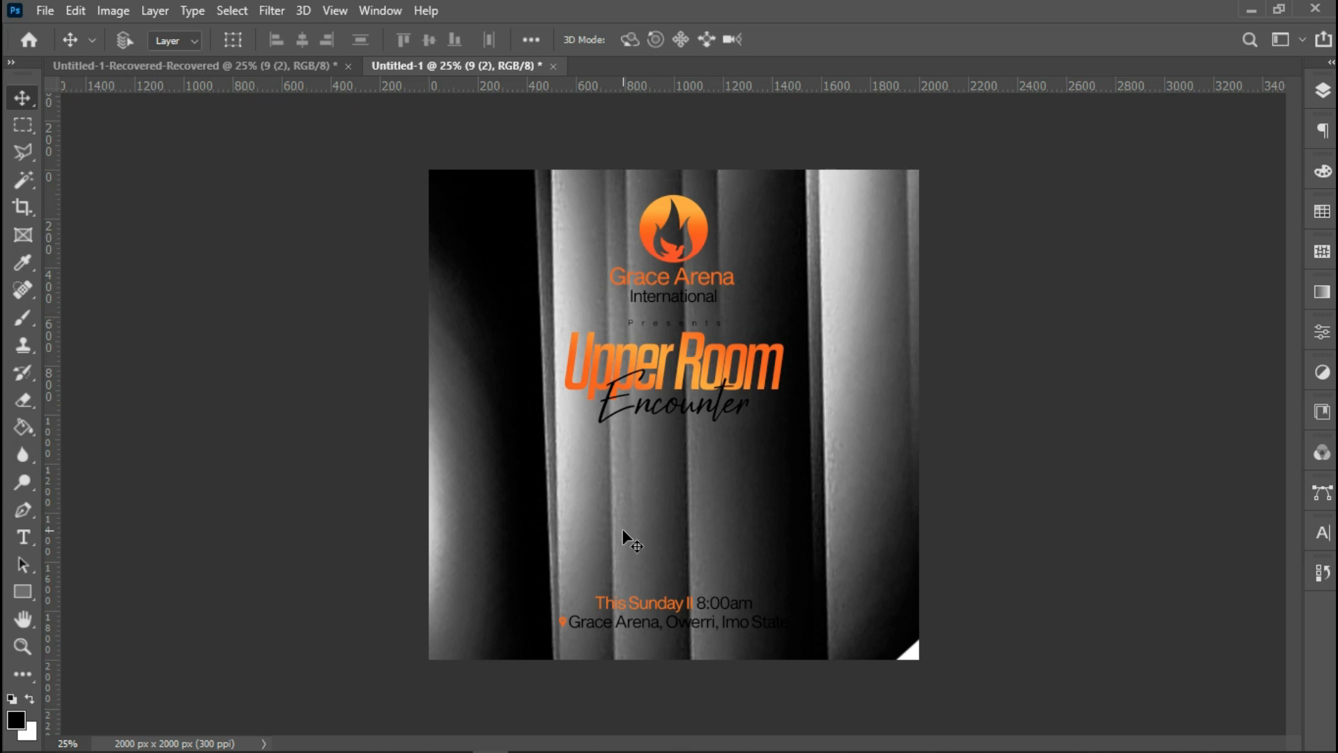
{"action": "key", "text": "ctrl"}
{"action": "key", "text": "ctrl+t"}
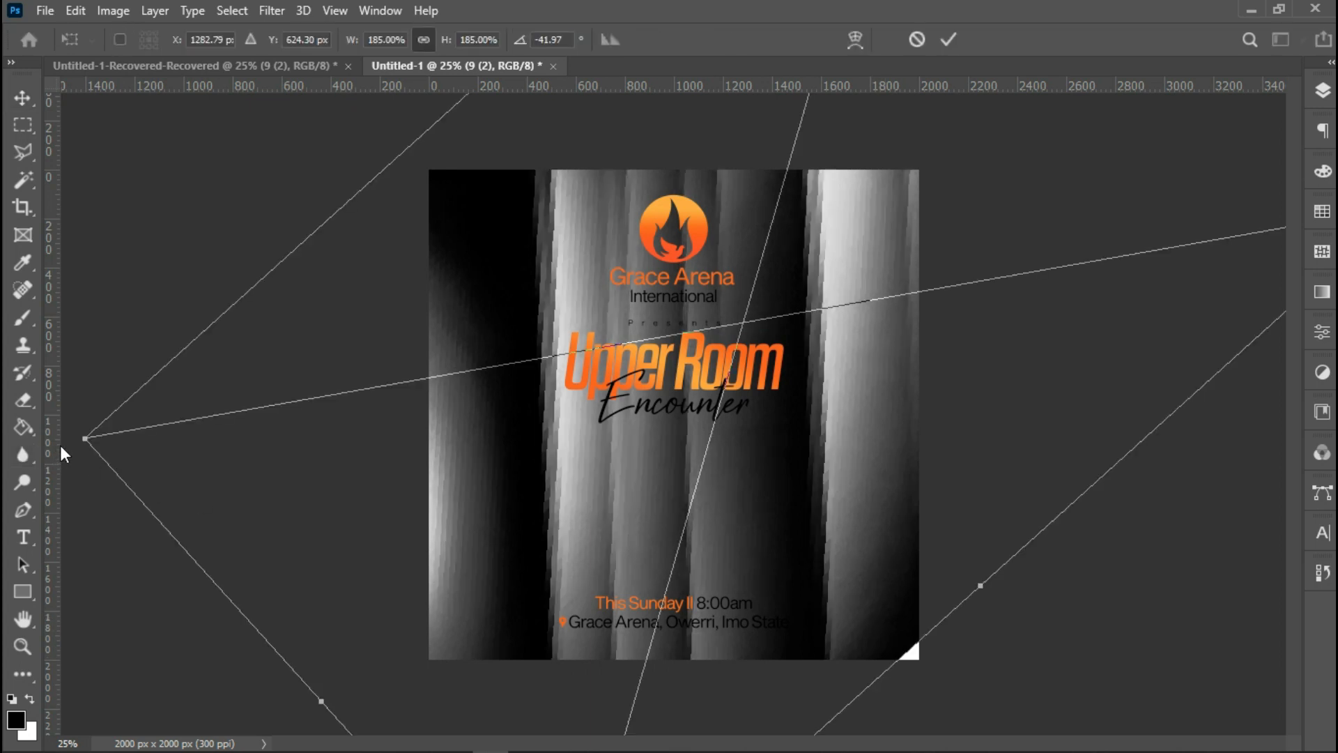
{"action": "left_click_drag", "start_coordinate": [70, 437], "coordinate": [70, 437]}
{"action": "key", "text": "Return"}
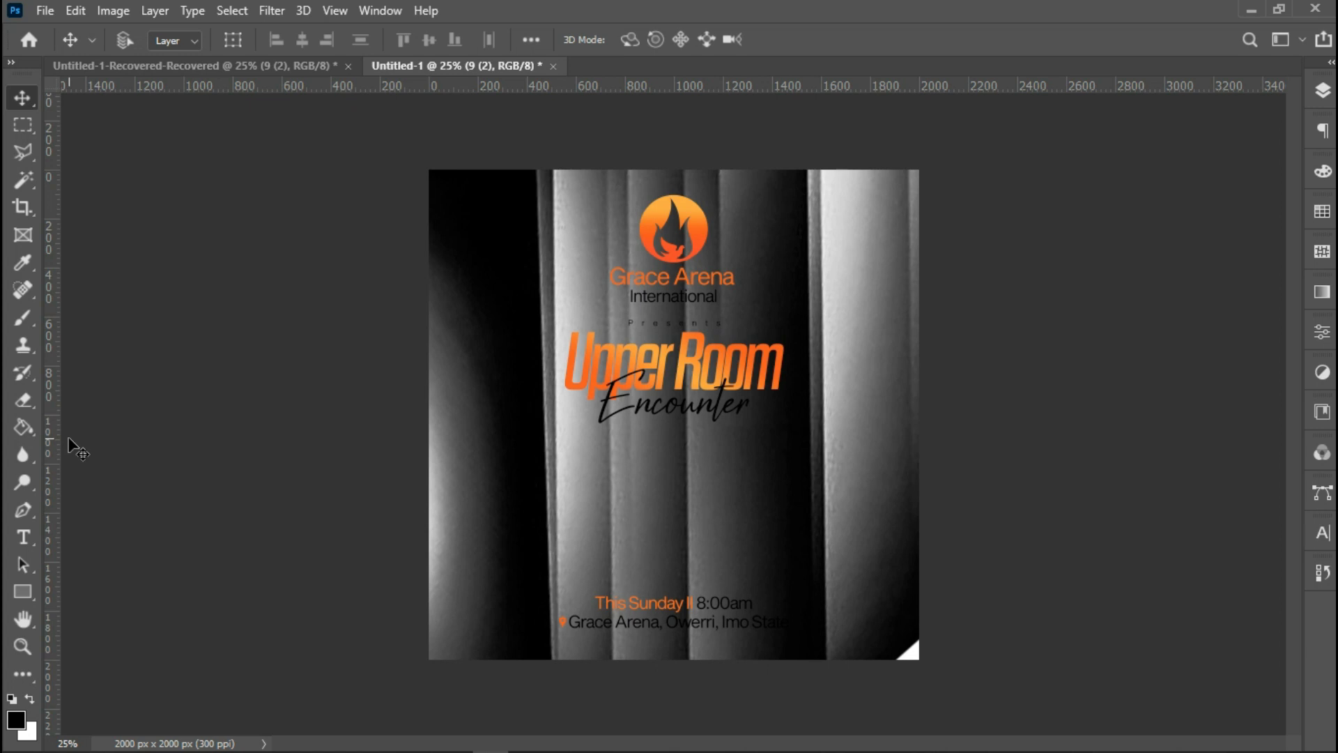
Reopen Free Transform on the texture, adjust its rotation slightly, and commit the transform.
{"action": "key", "text": "ctrl"}
{"action": "key", "text": "ctrl+t"}
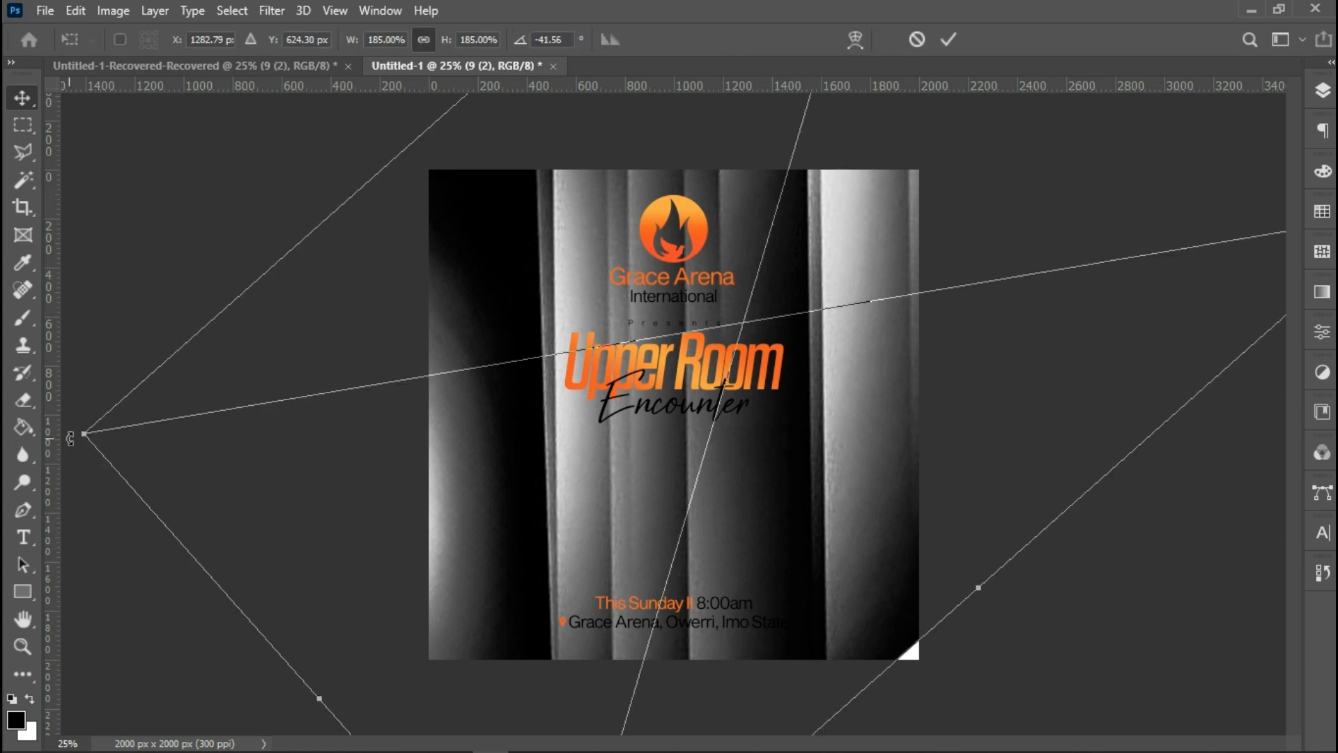
{"action": "left_click_drag", "start_coordinate": [73, 426], "coordinate": [72, 419]}
{"action": "key", "text": "Return"}
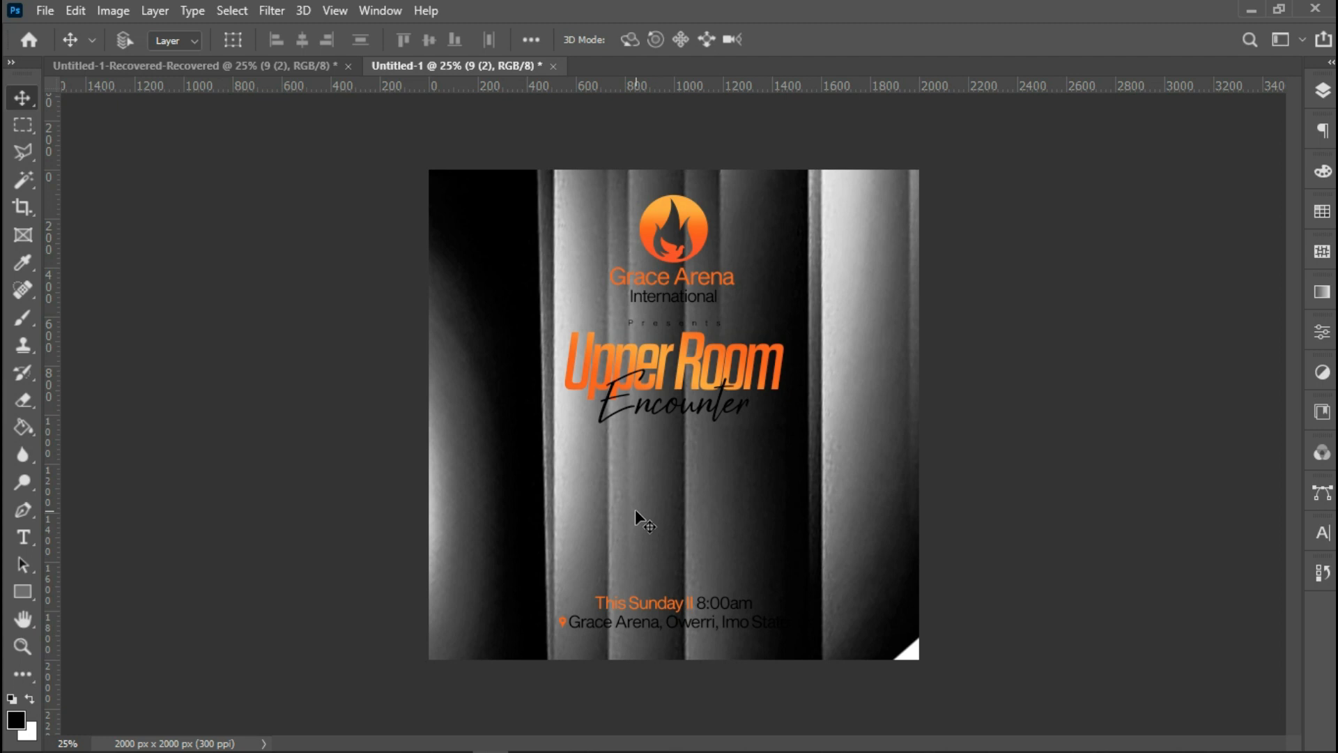
Set the texture layer's blend mode to Difference and lower its fill to 25%.
{"action": "left_click", "coordinate": [1323, 91]}
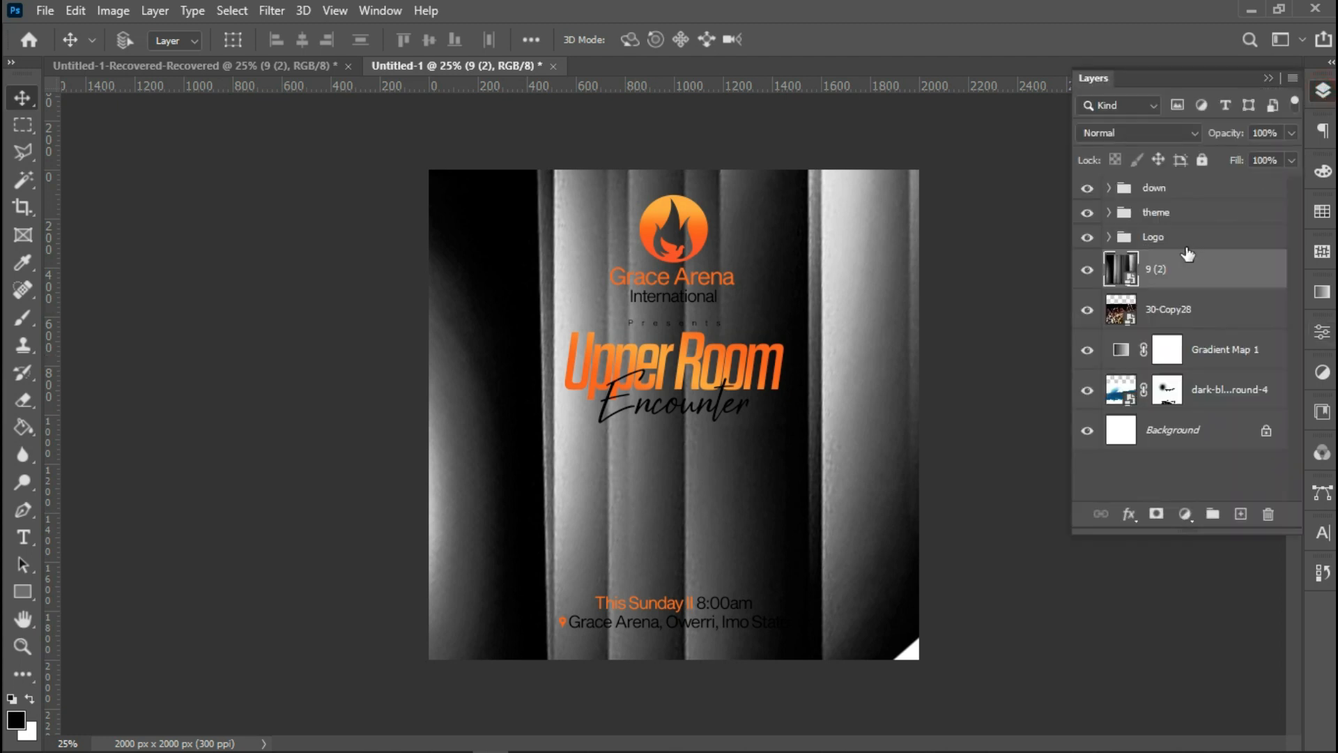
{"action": "left_click", "coordinate": [1141, 134]}
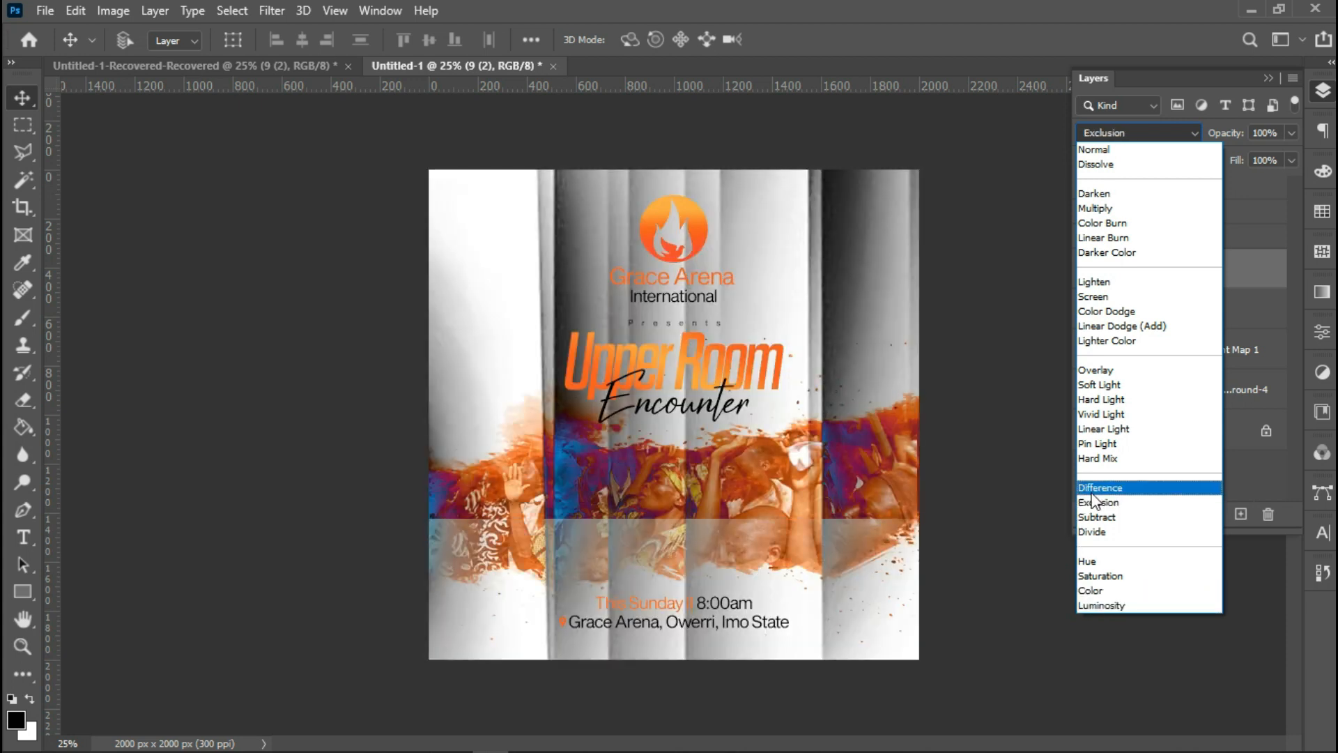
{"action": "left_click", "coordinate": [1091, 488]}
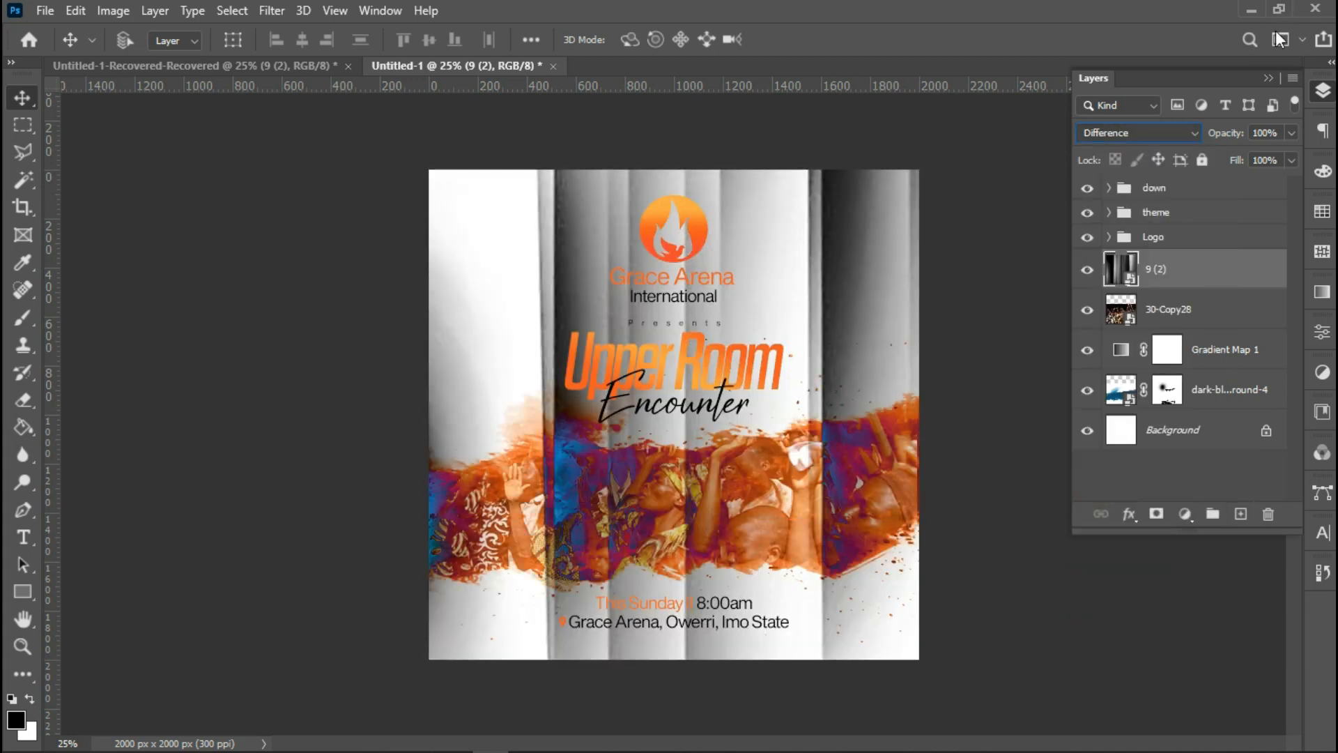
{"action": "left_click", "coordinate": [1291, 161]}
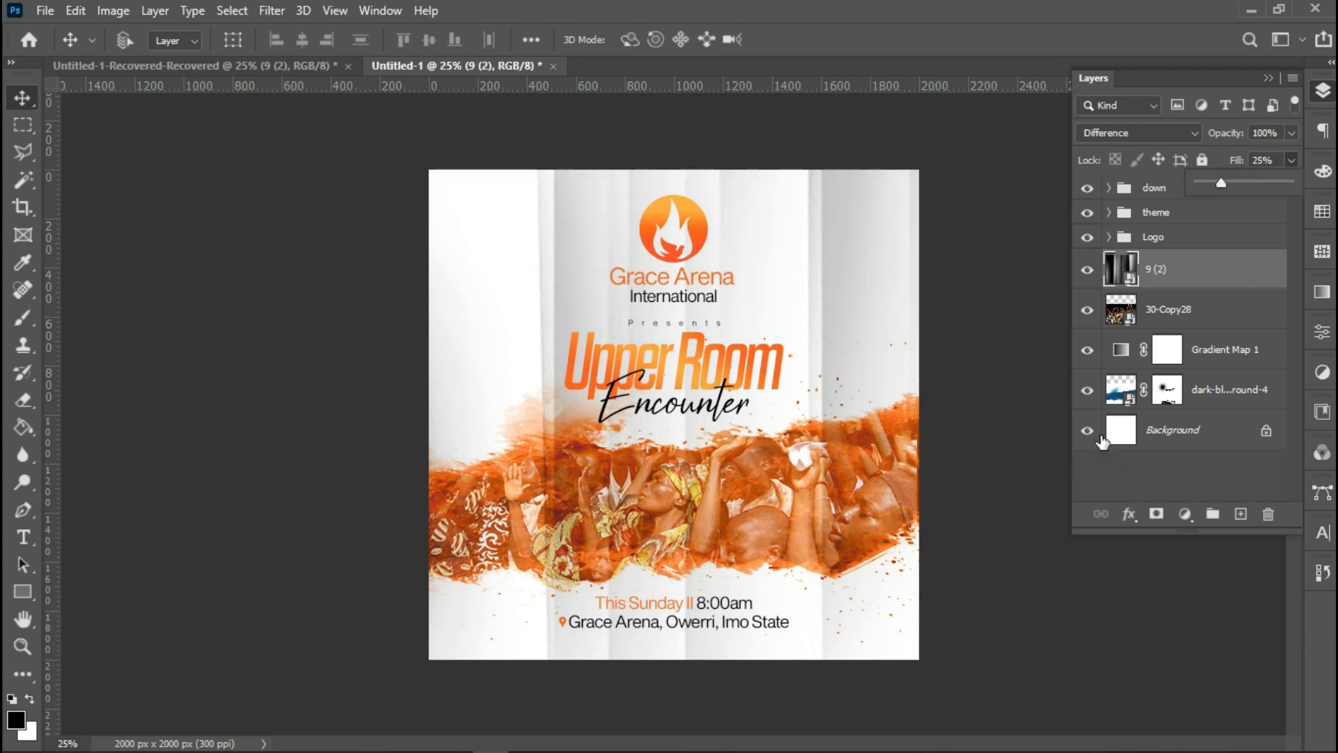
Rasterize the texture layer and erase its streaks across the crowd and lower part of the flyer with a soft eraser.
{"action": "left_click", "coordinate": [1194, 275]}
{"action": "right_click", "coordinate": [1194, 275]}
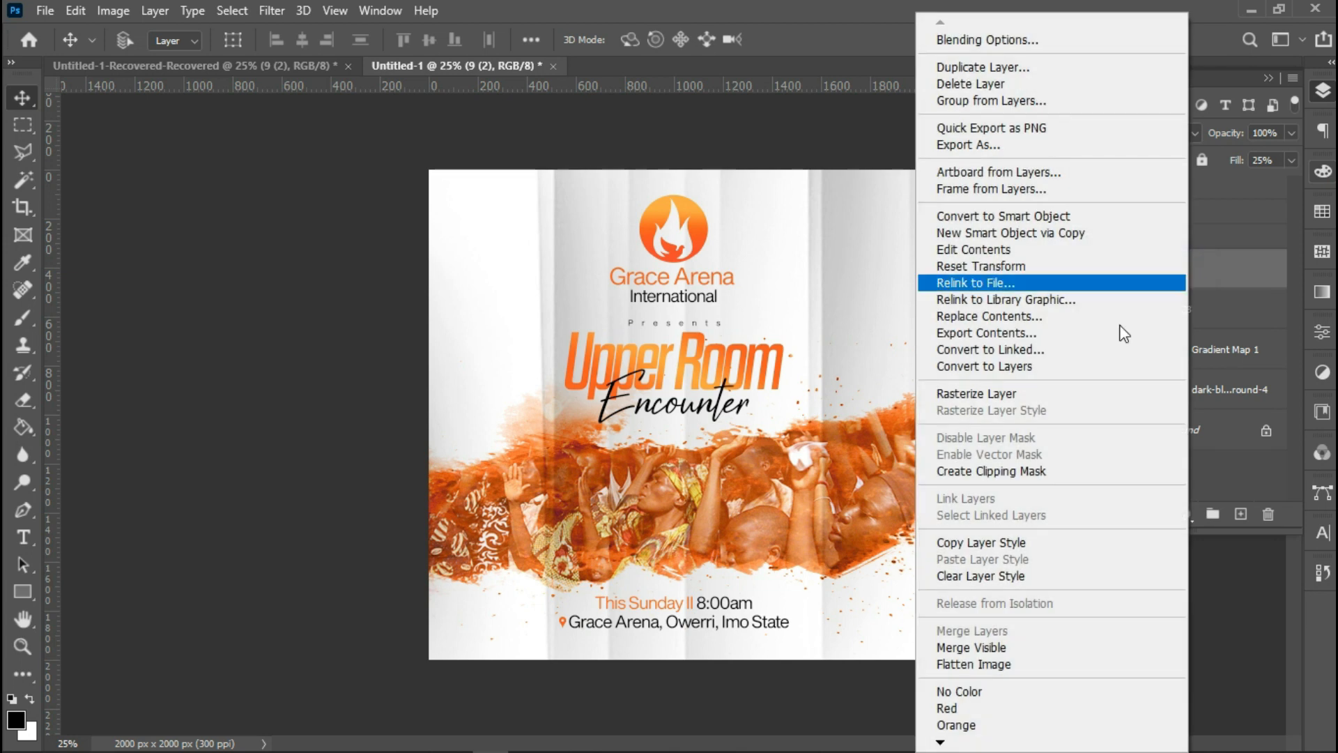
{"action": "left_click", "coordinate": [1033, 400]}
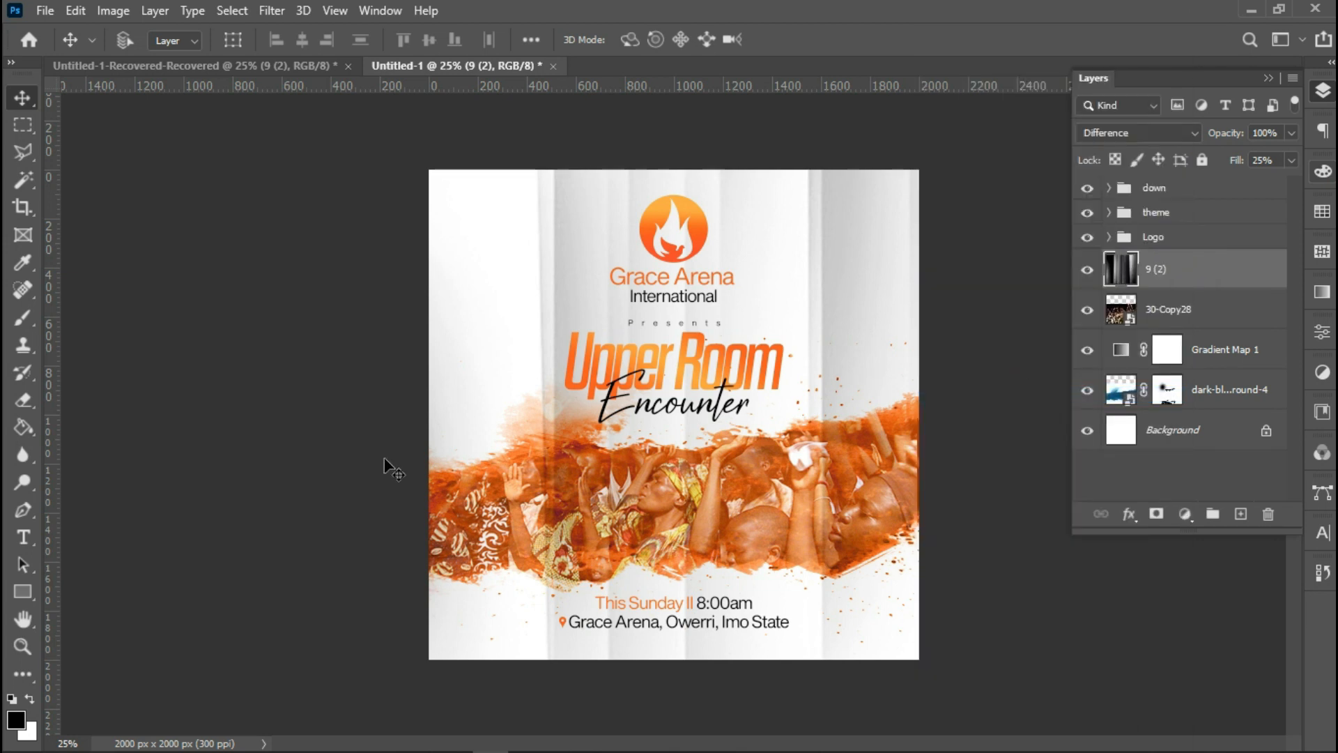
{"action": "left_click", "coordinate": [25, 403]}
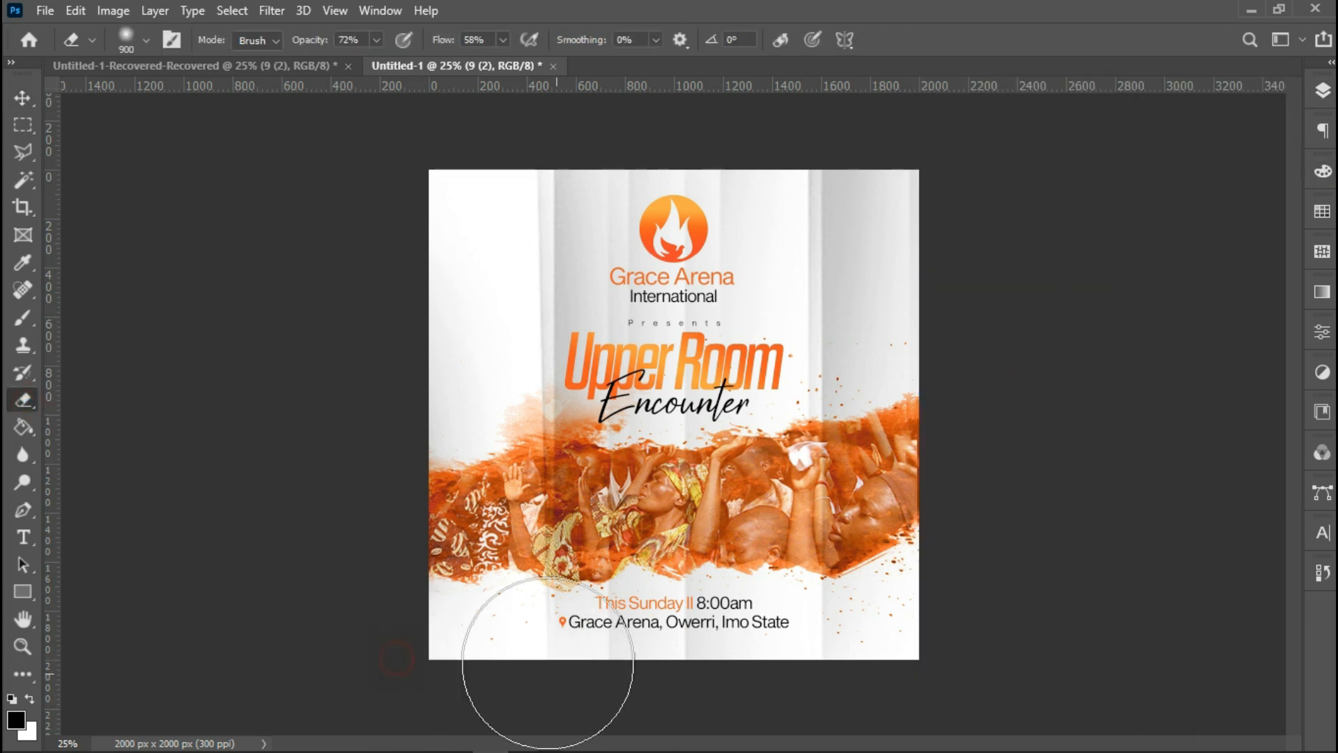
{"action": "mouse_move", "coordinate": [861, 635]}
{"action": "left_mouse_down"}
{"action": "mouse_move", "coordinate": [824, 647]}
{"action": "mouse_move", "coordinate": [678, 562]}
{"action": "mouse_move", "coordinate": [577, 541]}
{"action": "mouse_move", "coordinate": [504, 504]}
{"action": "mouse_move", "coordinate": [521, 453]}
{"action": "mouse_move", "coordinate": [493, 442]}
{"action": "mouse_move", "coordinate": [514, 413]}
{"action": "mouse_move", "coordinate": [527, 452]}
{"action": "mouse_move", "coordinate": [502, 493]}
{"action": "mouse_move", "coordinate": [551, 522]}
{"action": "mouse_move", "coordinate": [750, 541]}
{"action": "mouse_move", "coordinate": [811, 504]}
{"action": "mouse_move", "coordinate": [821, 465]}
{"action": "mouse_move", "coordinate": [780, 446]}
{"action": "mouse_move", "coordinate": [795, 432]}
{"action": "mouse_move", "coordinate": [745, 428]}
{"action": "mouse_move", "coordinate": [727, 459]}
{"action": "mouse_move", "coordinate": [567, 443]}
{"action": "mouse_move", "coordinate": [513, 472]}
{"action": "left_mouse_up"}
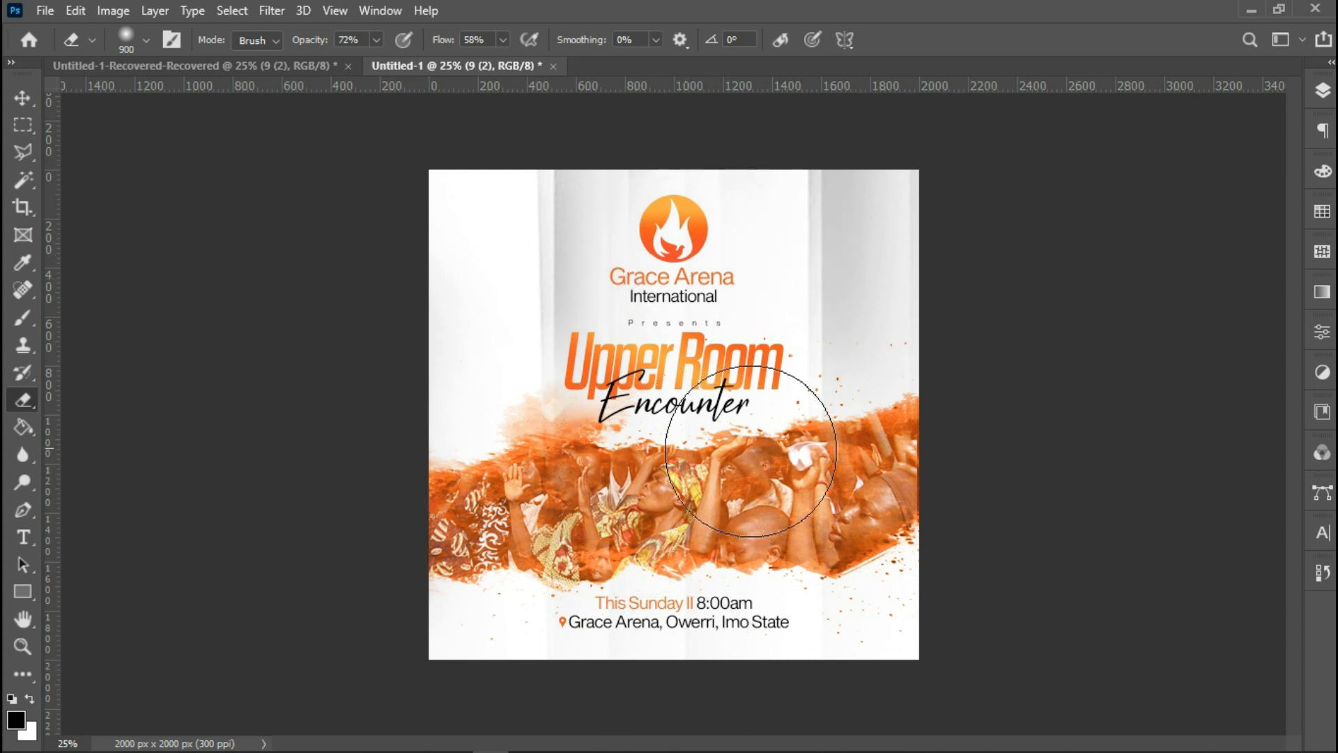
Lower the texture layer's opacity to 83%.
{"action": "key", "text": "v"}
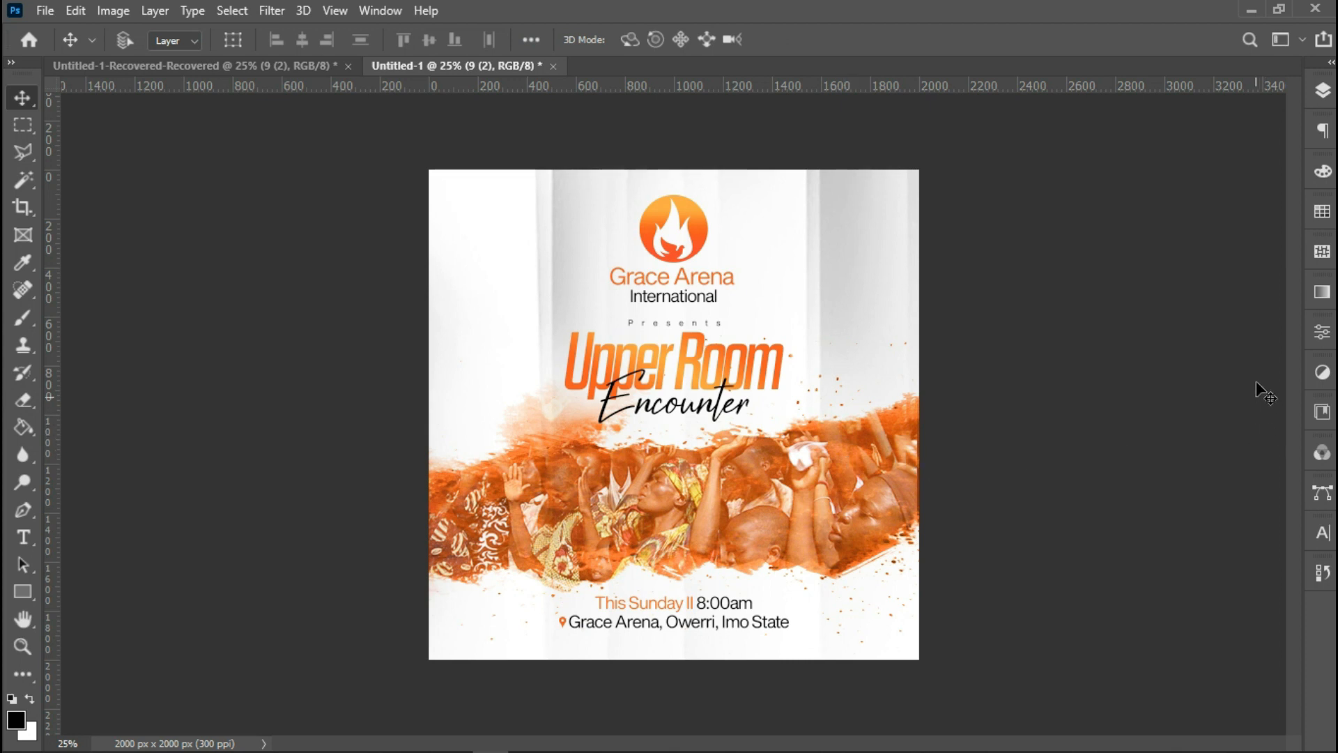
{"action": "left_click", "coordinate": [1323, 92]}
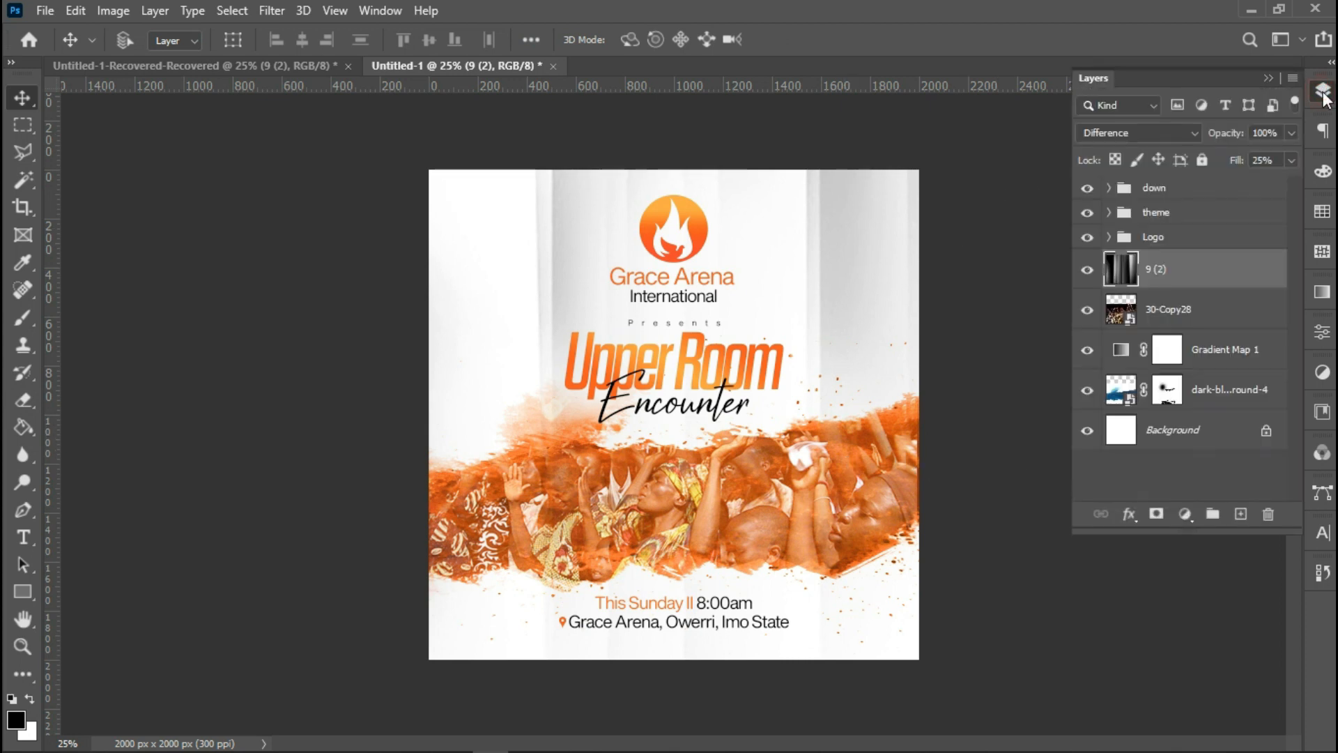
{"action": "left_click", "coordinate": [1291, 137]}
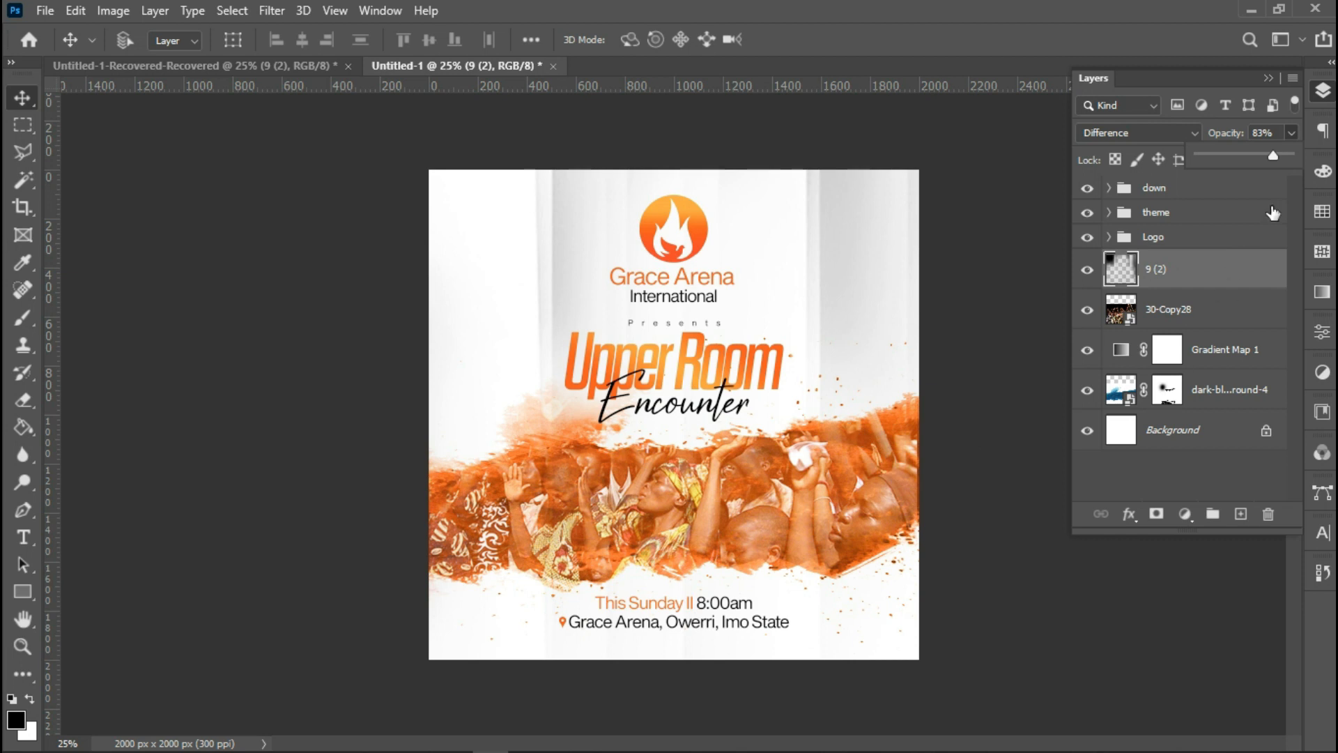
{"action": "left_click", "coordinate": [1267, 78]}
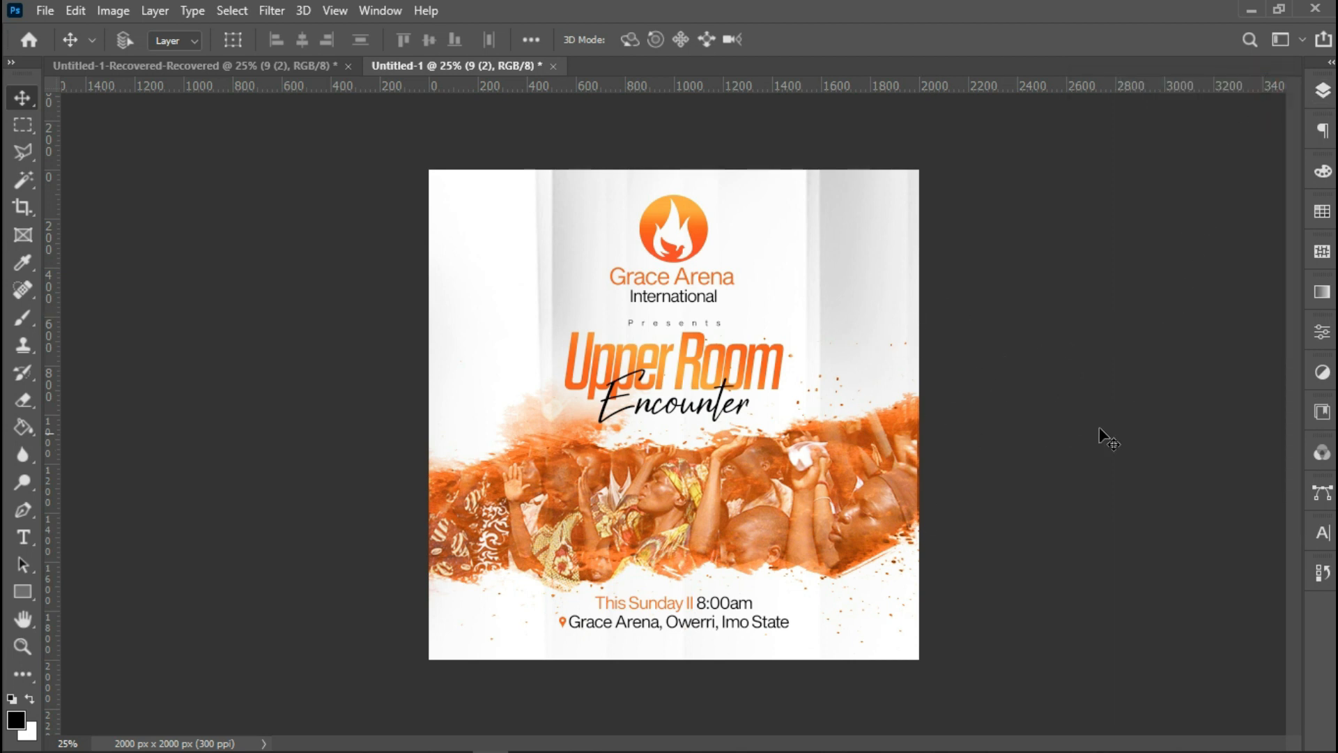
Switch to full screen mode to preview the finished flyer.
{"action": "key", "text": "f"}
{"action": "key", "text": "f"}
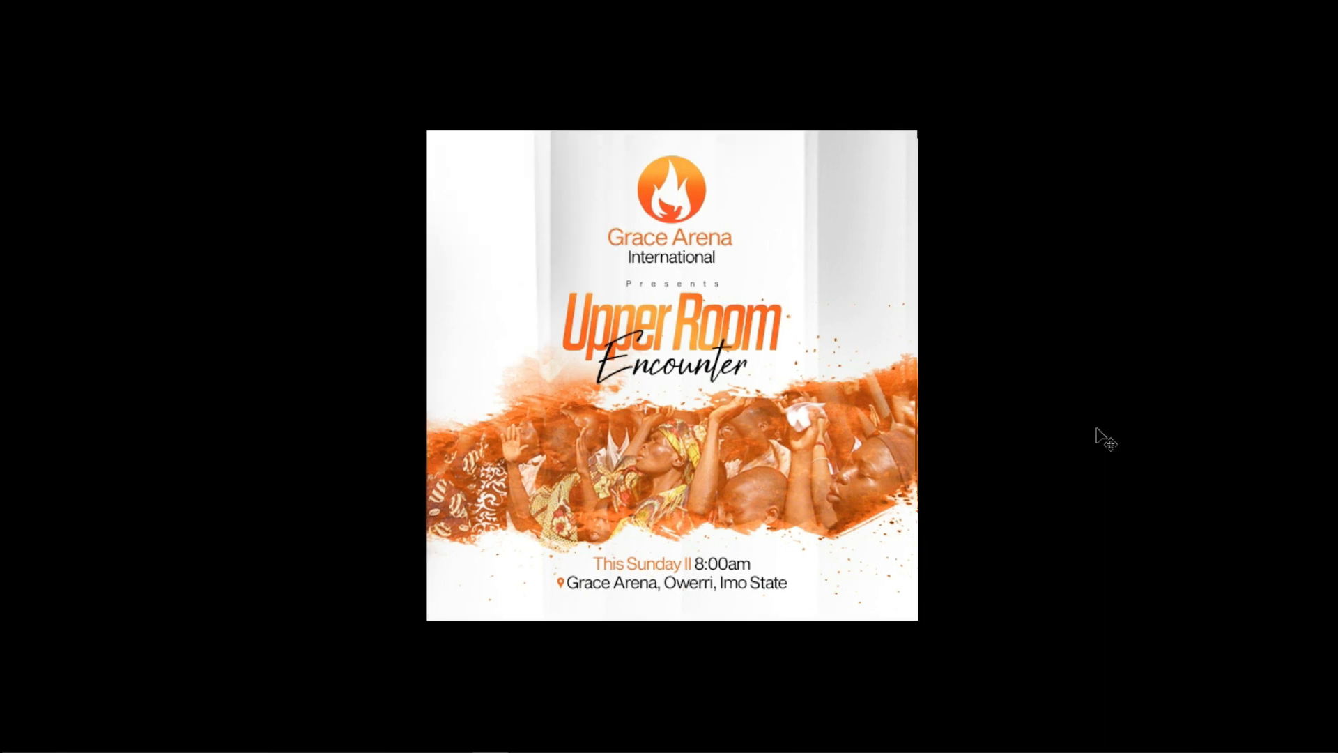